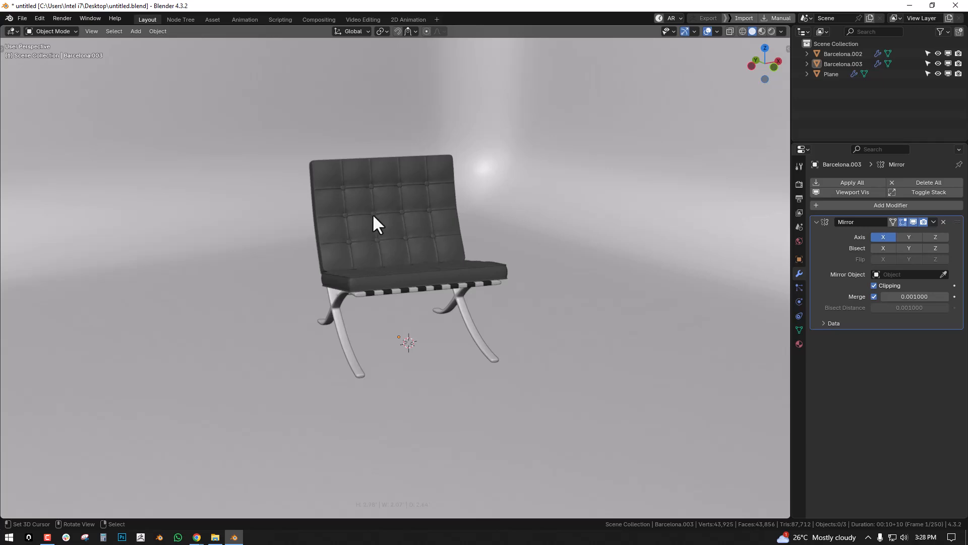
# - Switch the scene's render engine from Cycles to V-Ray
pyautogui.scroll(3, 363, 210)
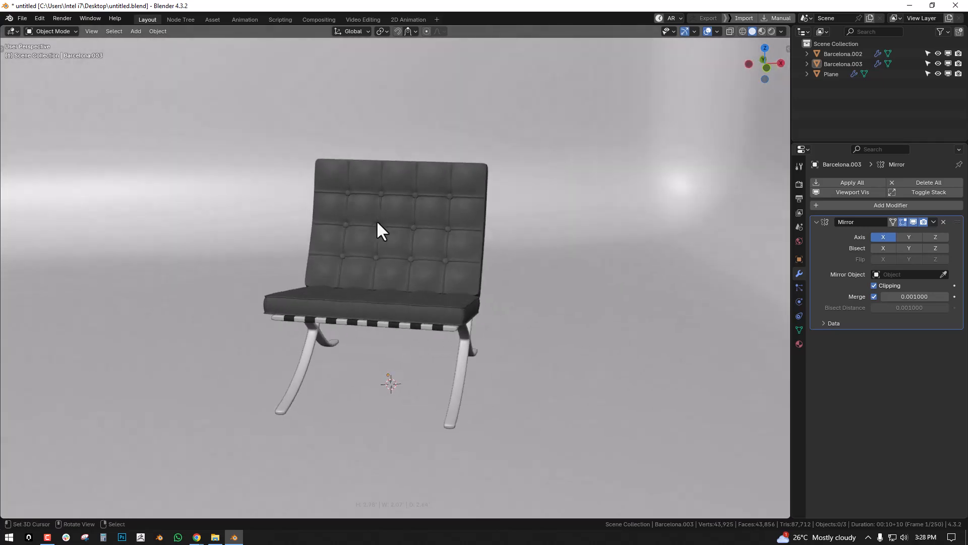
pyautogui.moveTo(377, 222); pyautogui.dragTo(464, 238, button='middle')
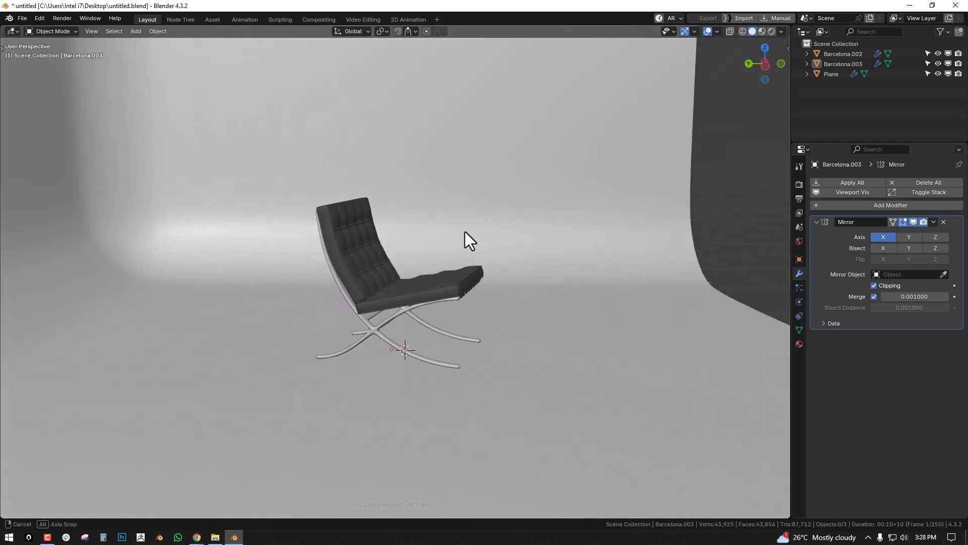
pyautogui.click(378, 252)
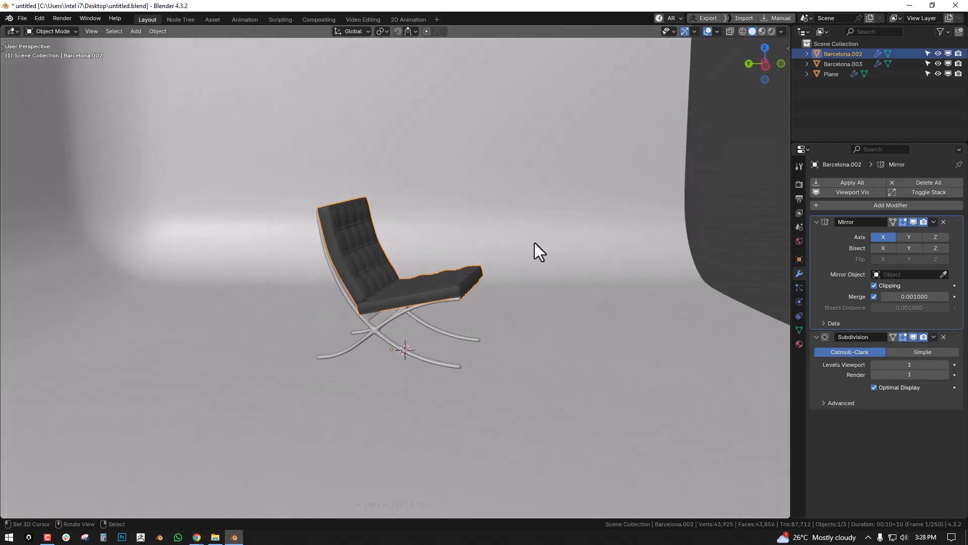
pyautogui.click(798, 186)
pyautogui.click(899, 183)
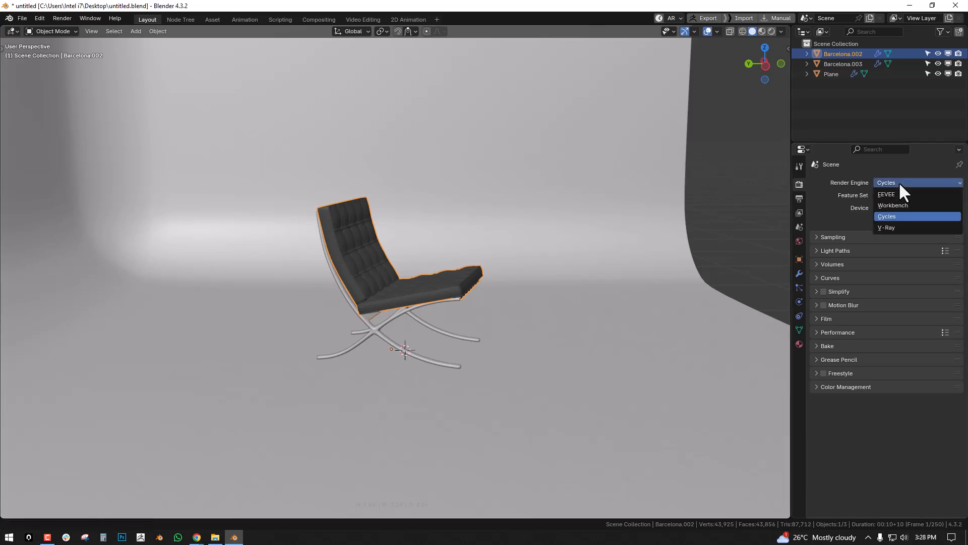
pyautogui.click(894, 227)
# - Add a camera to the scene and align it to a front view of the chair
pyautogui.moveTo(693, 223); pyautogui.dragTo(472, 238, button='middle')
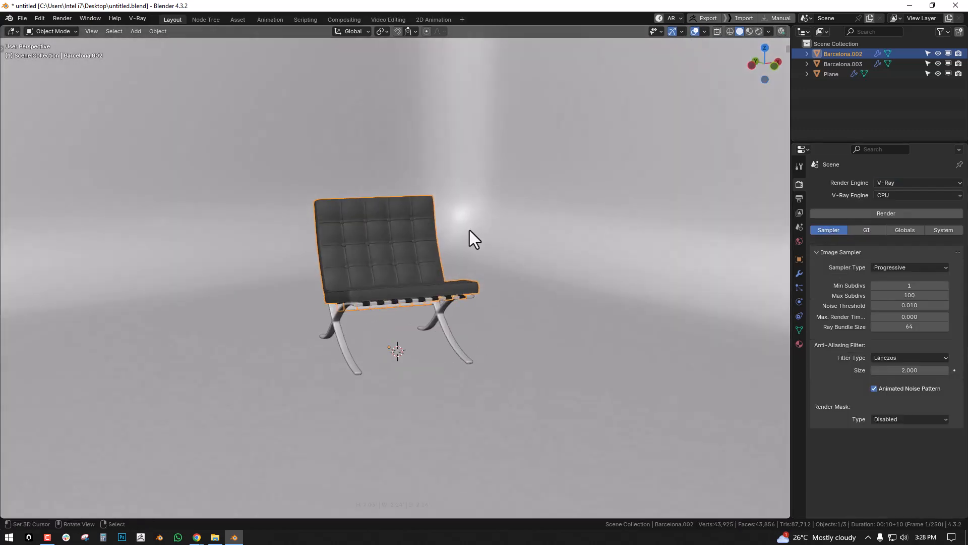
pyautogui.click(149, 31)
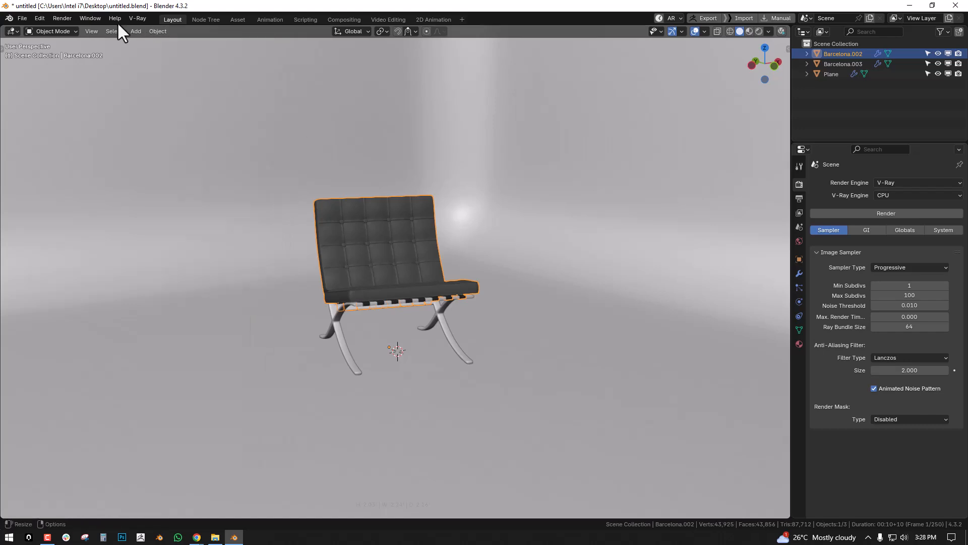
pyautogui.click(133, 31)
pyautogui.click(164, 185)
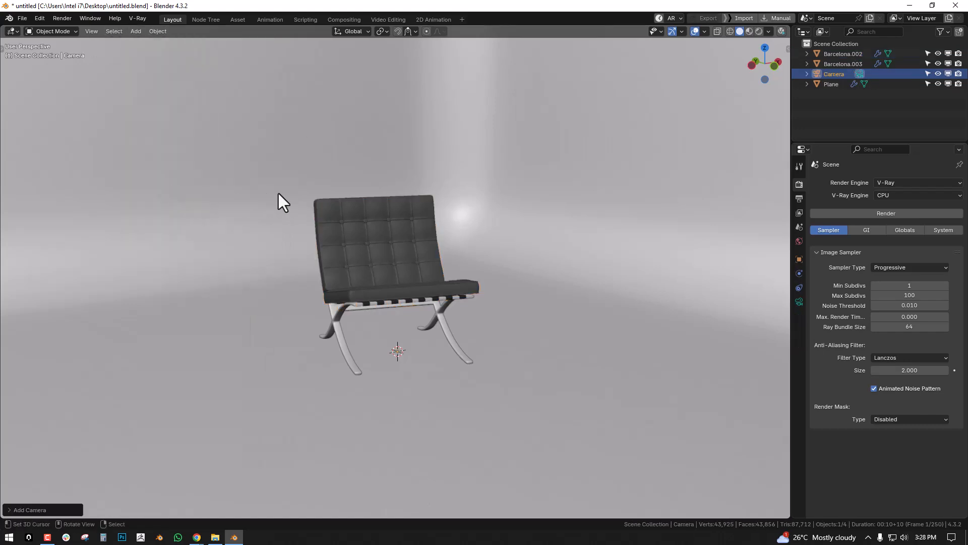
pyautogui.moveTo(263, 191); pyautogui.dragTo(363, 190, button='middle')
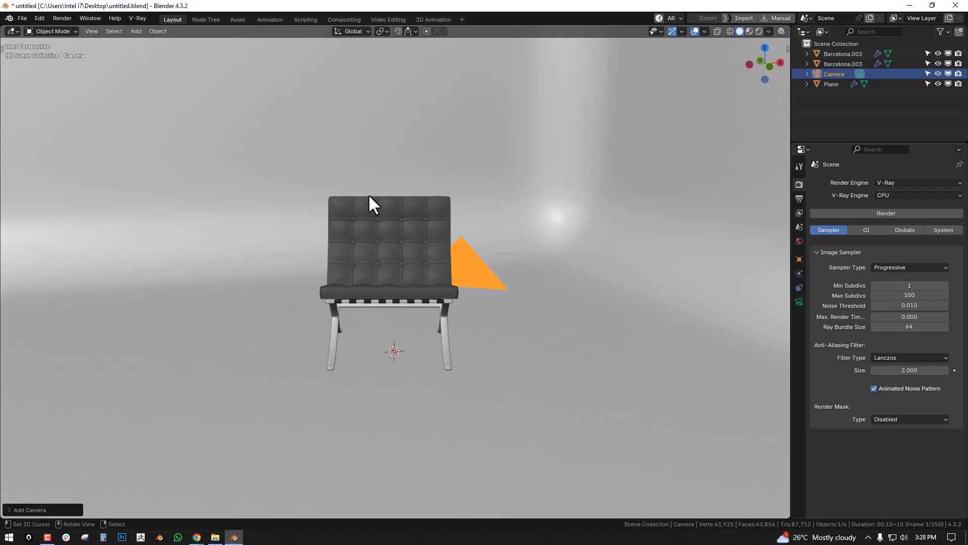
pyautogui.press('ctrl+alt+KP_0')
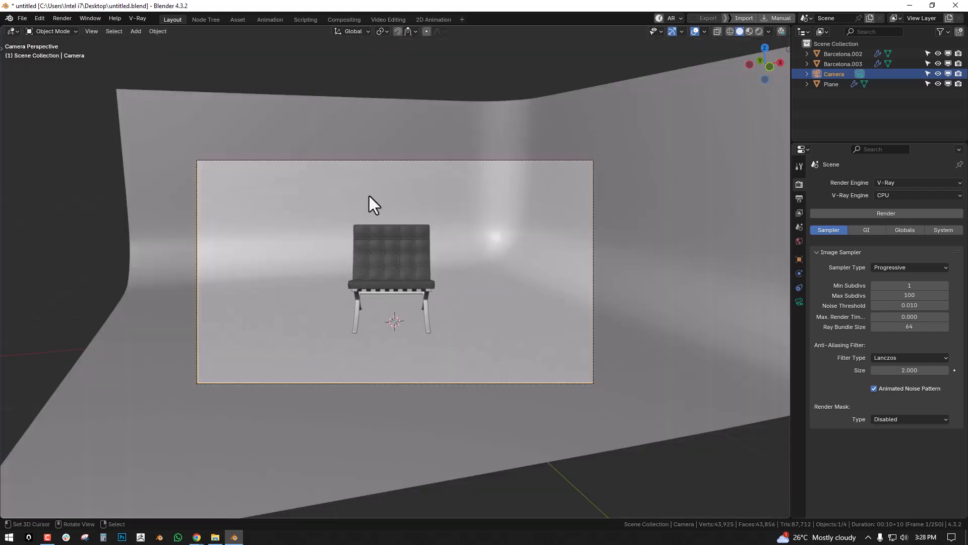
# - Lock the camera to the view and reframe it for a closer, angled shot of the chair
pyautogui.scroll(3, 438, 205)
pyautogui.moveTo(446, 202); pyautogui.dragTo(419, 212, button='middle')
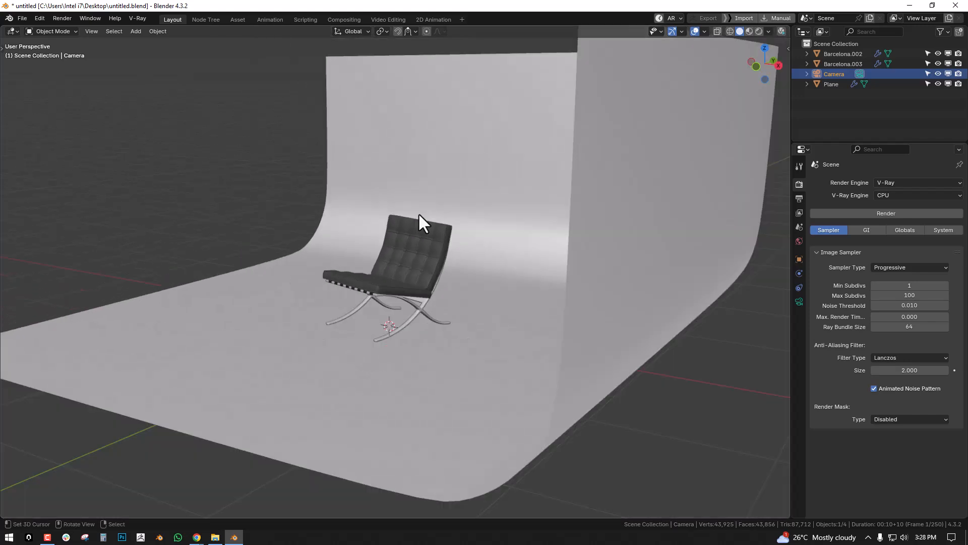
pyautogui.press('KP_0')
pyautogui.press('q')
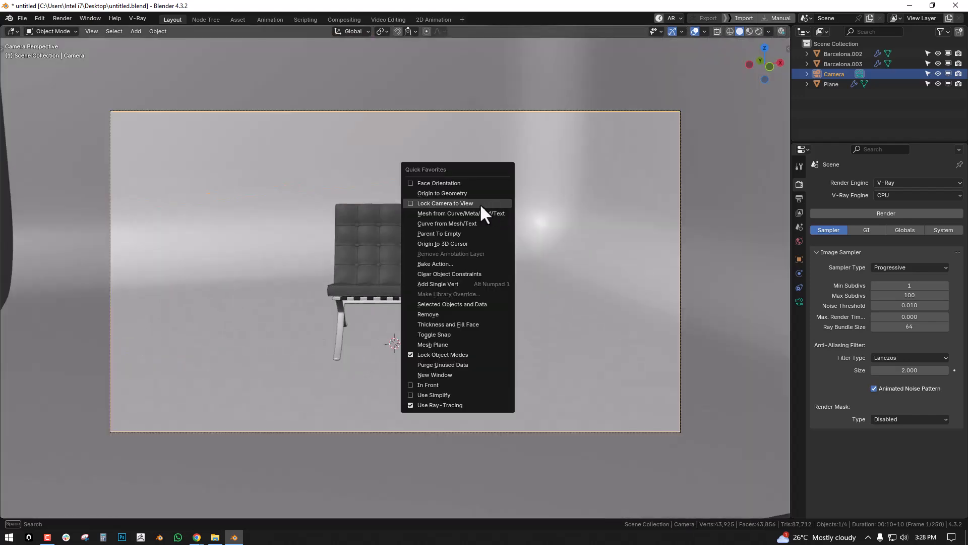
pyautogui.click(480, 204)
pyautogui.moveTo(470, 211)
pyautogui.mouseDown(button='middle')
pyautogui.moveTo(431, 205)
pyautogui.moveTo(462, 216)
pyautogui.mouseUp(button='middle')
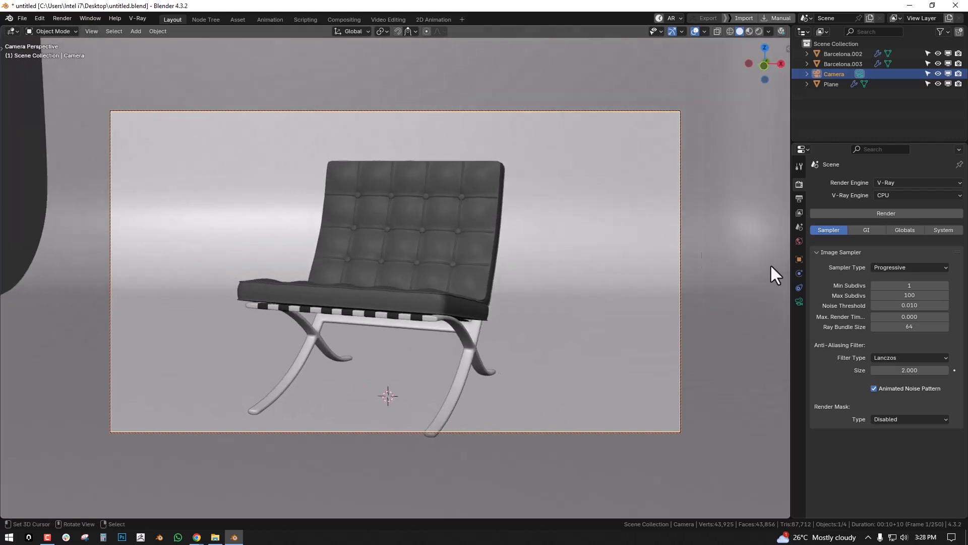
# - Flip the output resolution to portrait 1080 × 1920 px and black out the area outside the camera frame
pyautogui.click(799, 198)
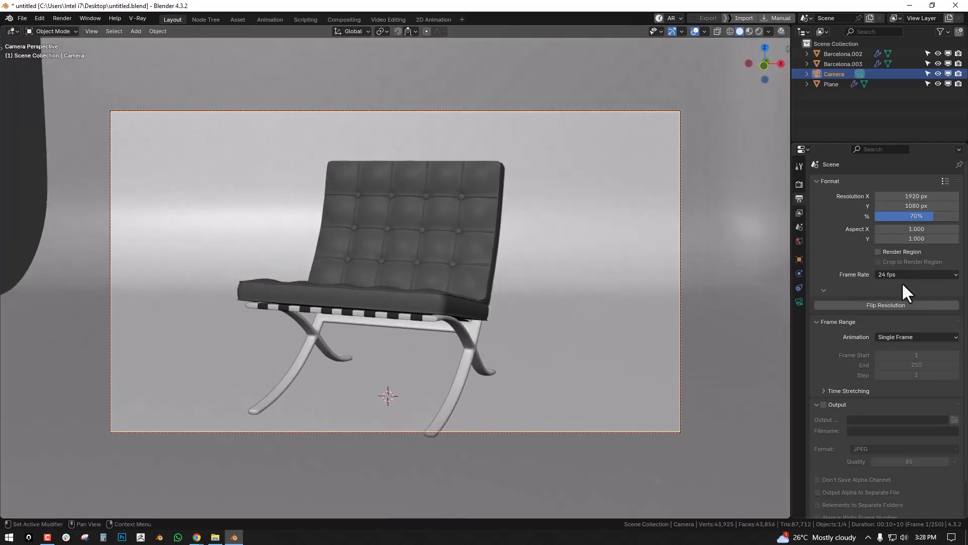
pyautogui.click(896, 305)
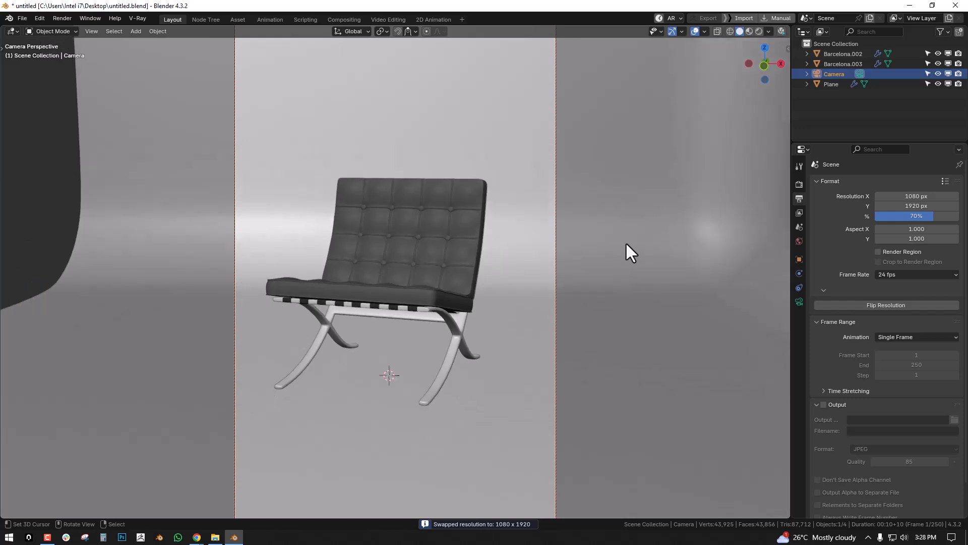
pyautogui.press('F9')
pyautogui.moveTo(662, 257); pyautogui.dragTo(696, 257)
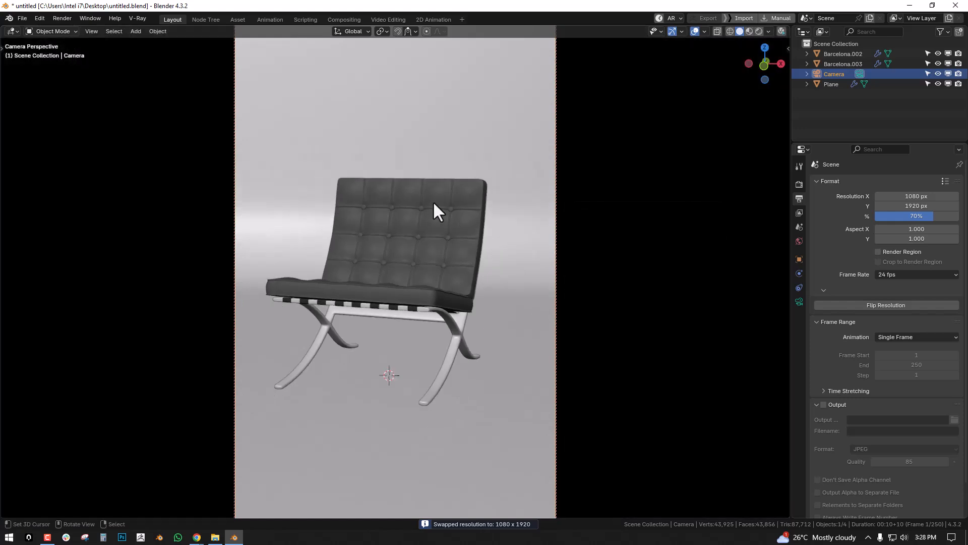
# - Turn Lock Camera to View off to fit the whole portrait frame in view, and turn it back on
pyautogui.press('q')
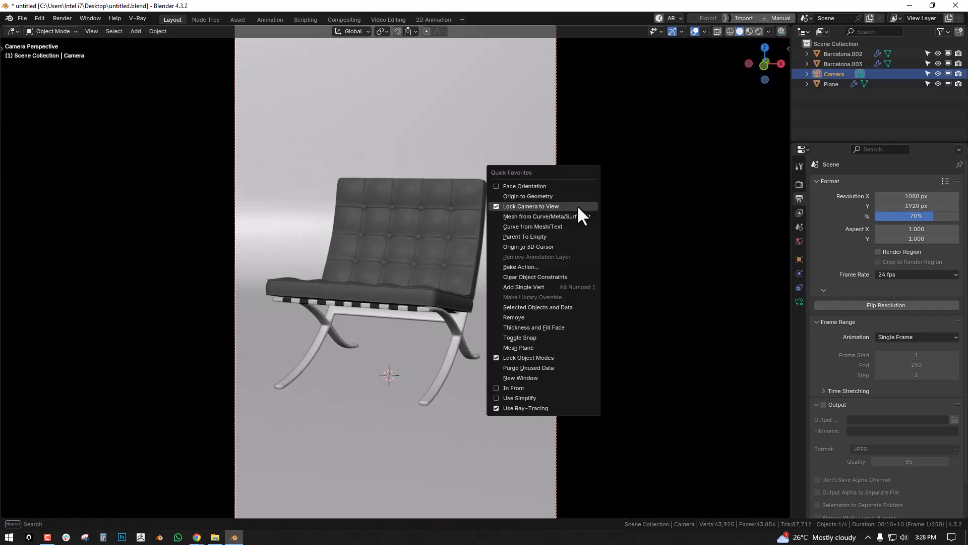
pyautogui.click(577, 204)
pyautogui.scroll(-3, 570, 211)
pyautogui.press('q')
pyautogui.click(546, 213)
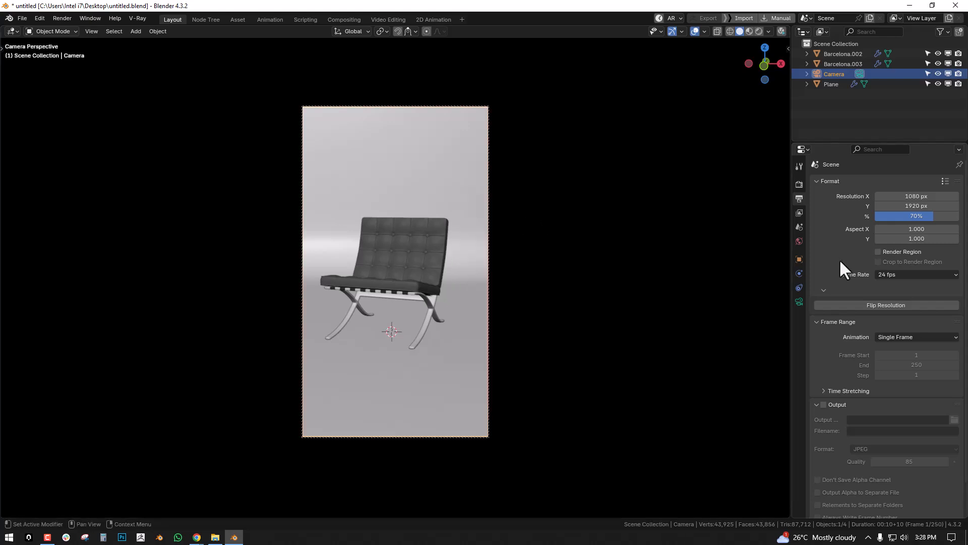
# - Set the camera's focal length to 35 mm
pyautogui.click(800, 301)
pyautogui.doubleClick(914, 232)
pyautogui.write('35')
pyautogui.press('Return')
# - Bring the camera closer so the chair fills the portrait frame, and unlock the camera from the view
pyautogui.moveTo(553, 225); pyautogui.dragTo(521, 241, button='middle')
pyautogui.rightClick(564, 227)
pyautogui.click(589, 212)
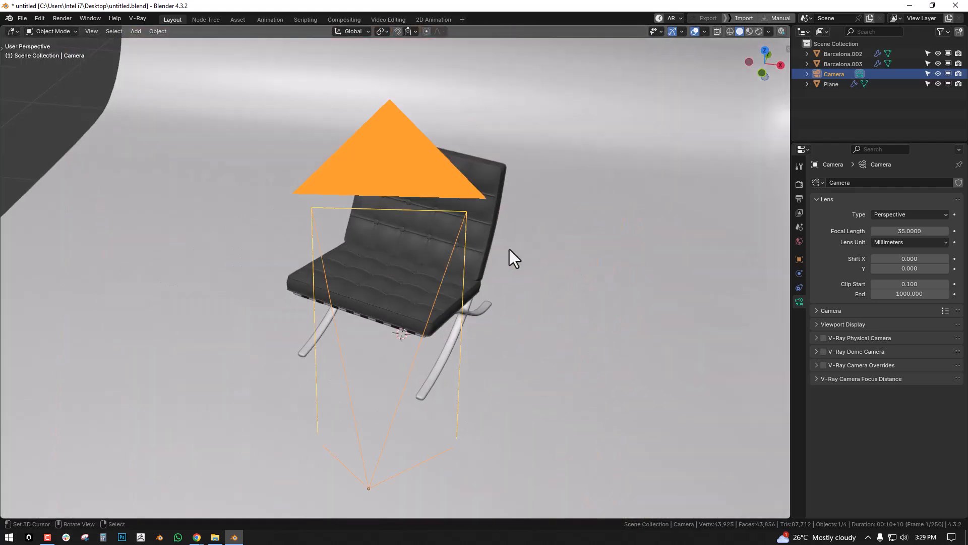
# - Duplicate the chair's cushions and metal frame together, and place the copy diagonally behind the original in top view
pyautogui.click(522, 241)
pyautogui.click(458, 298)
pyautogui.keyDown('shift'); pyautogui.click(480, 310); pyautogui.keyUp('shift')
pyautogui.press('KP_7')
pyautogui.scroll(-2, 495, 289)
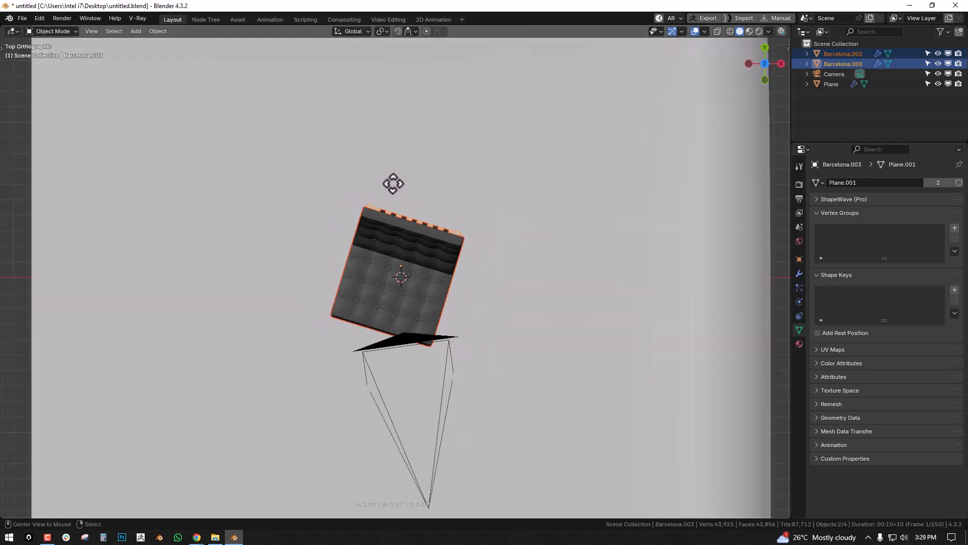
pyautogui.hotkey('shift', 'd')
pyautogui.rightClick(423, 221)
pyautogui.moveTo(445, 264); pyautogui.dragTo(360, 141)
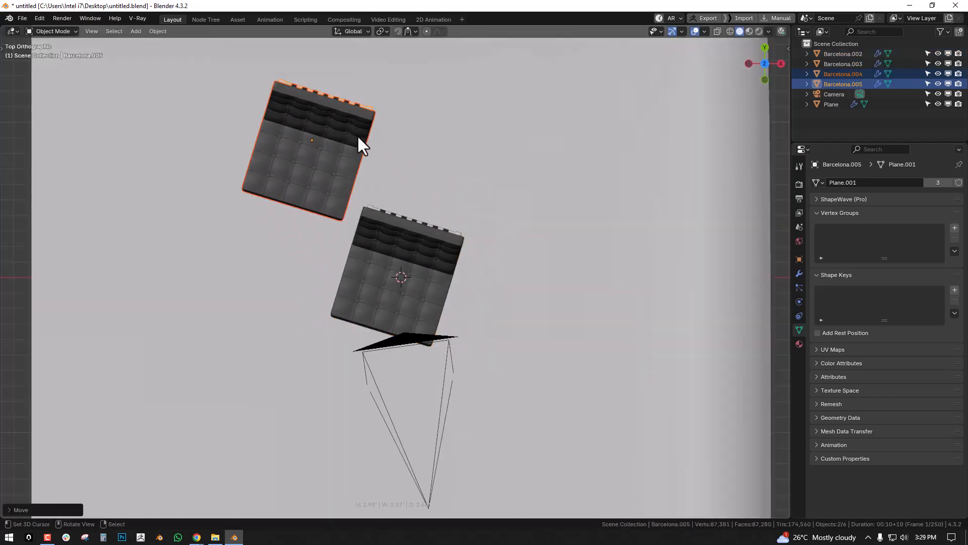
# - Rotate the copied chair about the Z axis to face inward and shift it outward along X in the camera view
pyautogui.press('KP_0')
pyautogui.press('r')
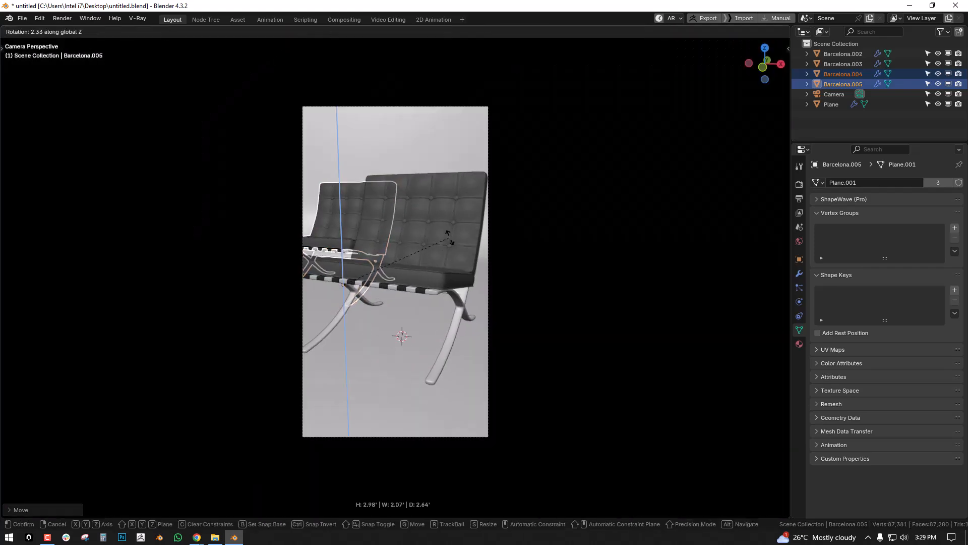
pyautogui.click(374, 150)
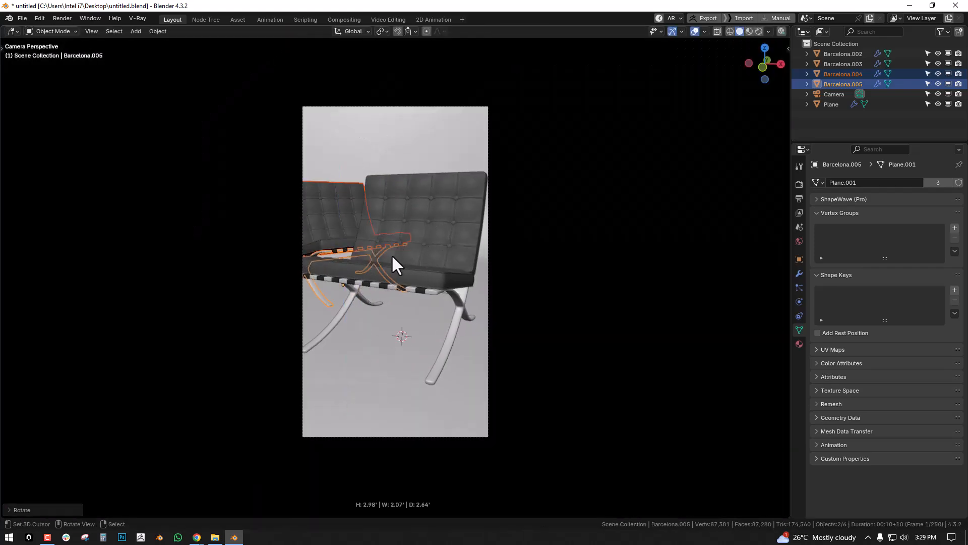
pyautogui.press('g')
pyautogui.press('x')
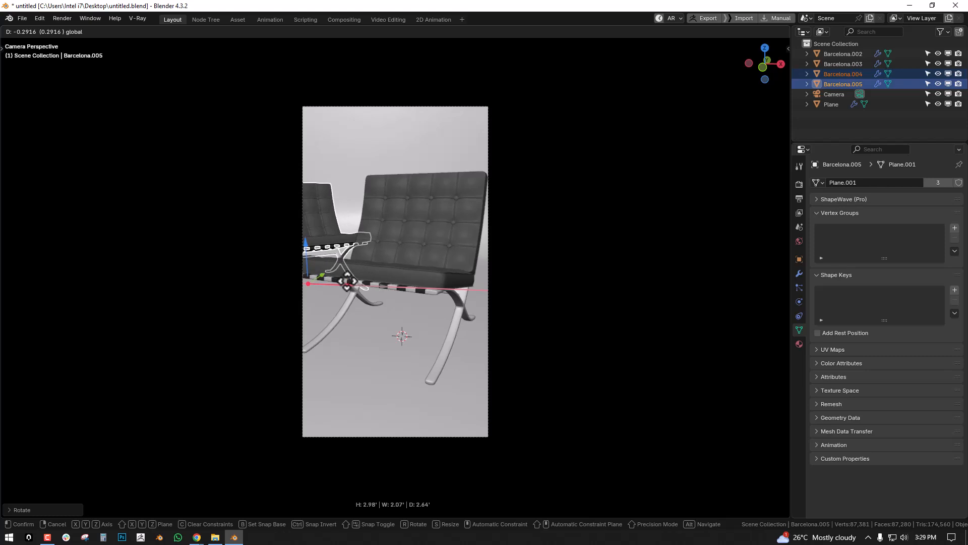
pyautogui.press('Escape')
pyautogui.hotkey('alt', 'a')
# - Select the camera and move it slightly sideways to refine the framing of both chairs
pyautogui.keyDown('shift'); pyautogui.moveTo(409, 243); pyautogui.dragTo(454, 235, button='middle'); pyautogui.keyUp('shift')
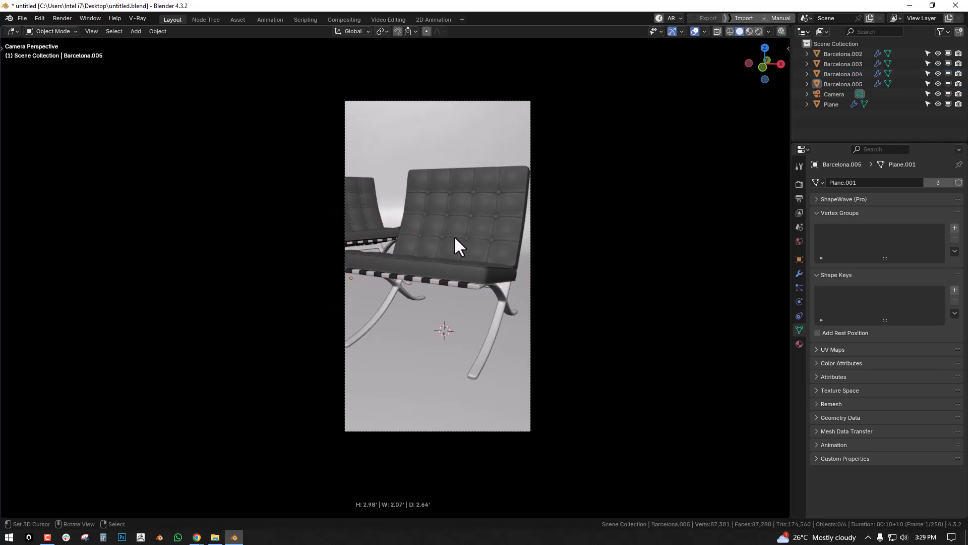
pyautogui.click(531, 237)
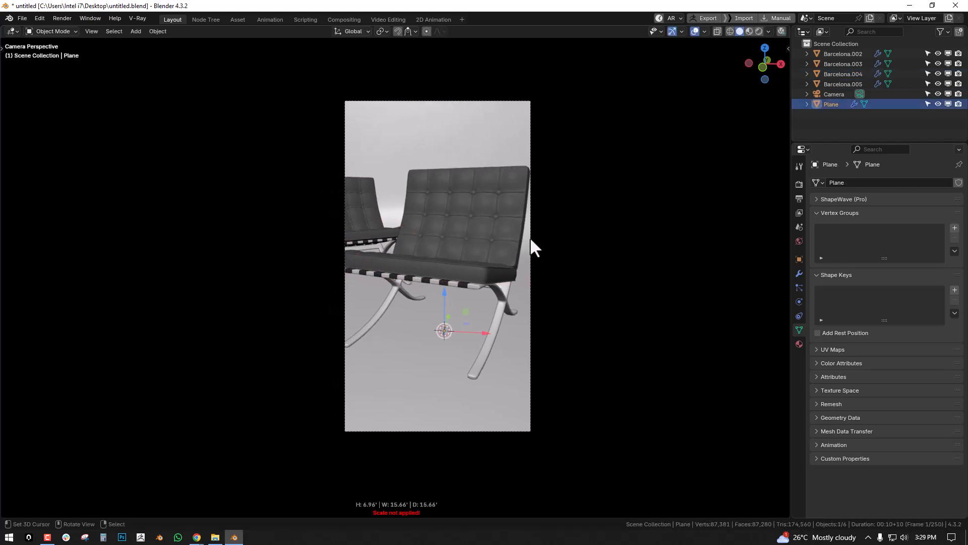
pyautogui.click(530, 137)
pyautogui.press('g')
pyautogui.click(527, 140)
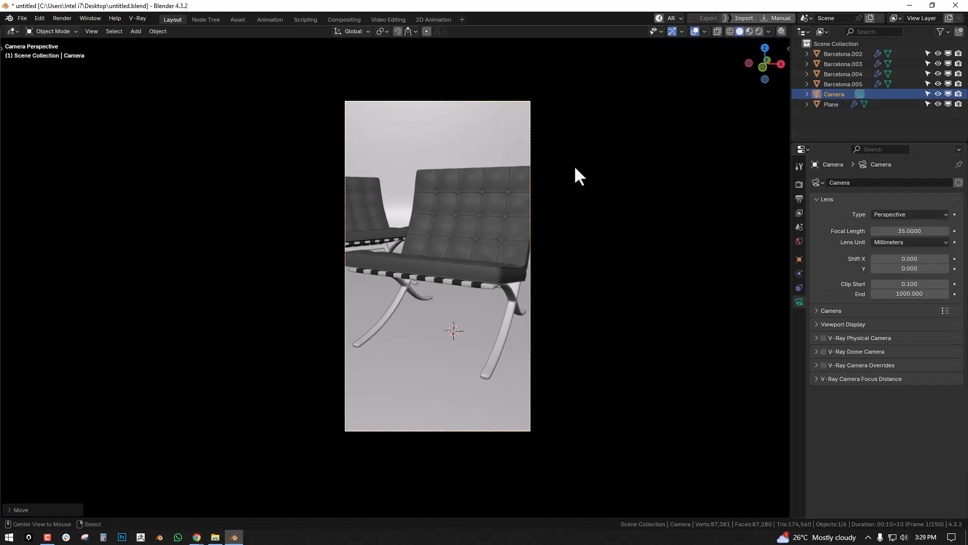
pyautogui.hotkey('alt', 'a')
# - Render the camera view with V-Ray, inspect the image in the frame buffer, and close the frame buffer
pyautogui.click(800, 184)
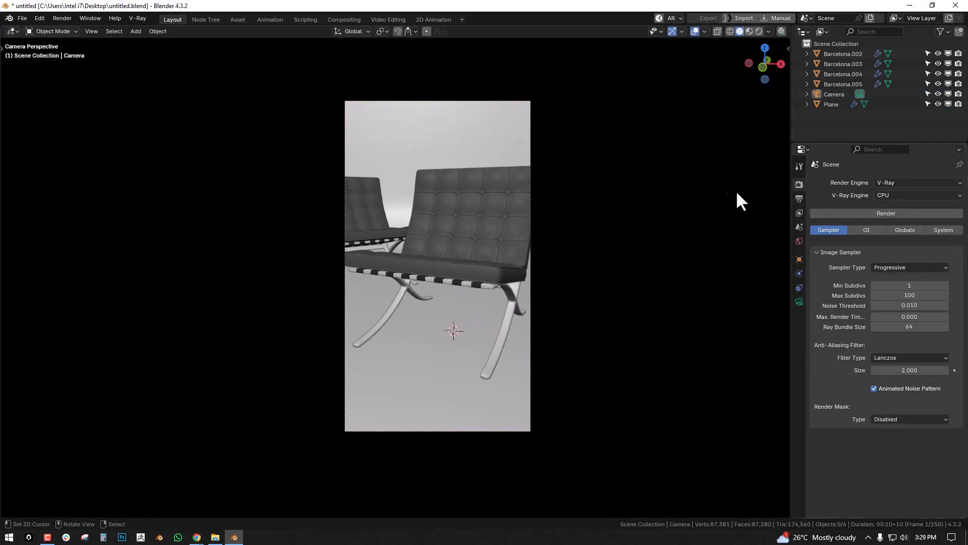
pyautogui.keyDown('shift'); pyautogui.moveTo(504, 194); pyautogui.dragTo(544, 204, button='middle'); pyautogui.keyUp('shift')
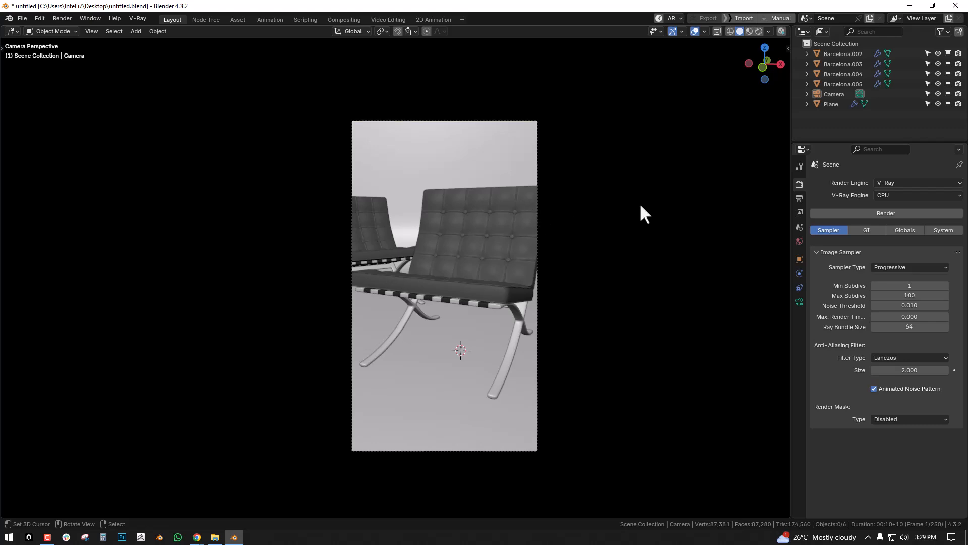
pyautogui.click(901, 212)
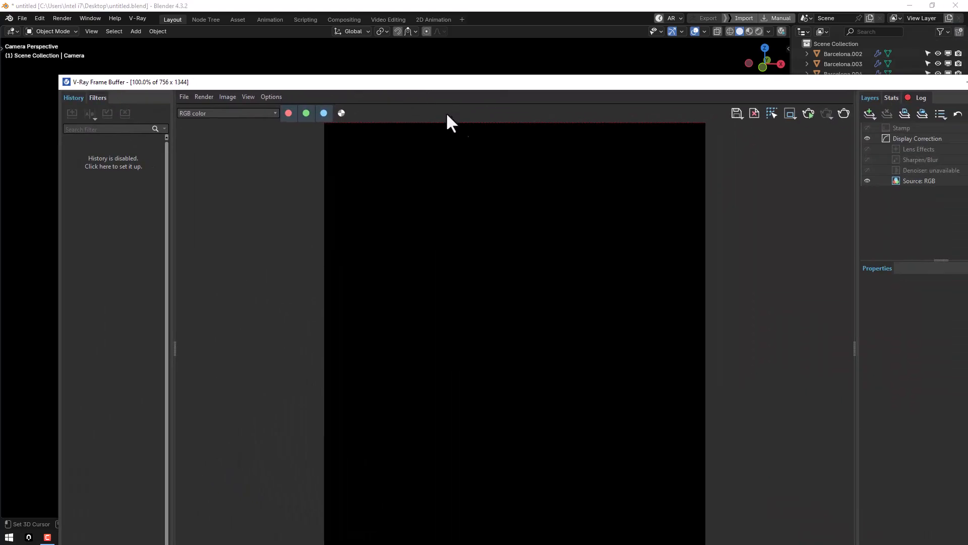
pyautogui.scroll(-2, 463, 131)
pyautogui.scroll(1, 549, 168)
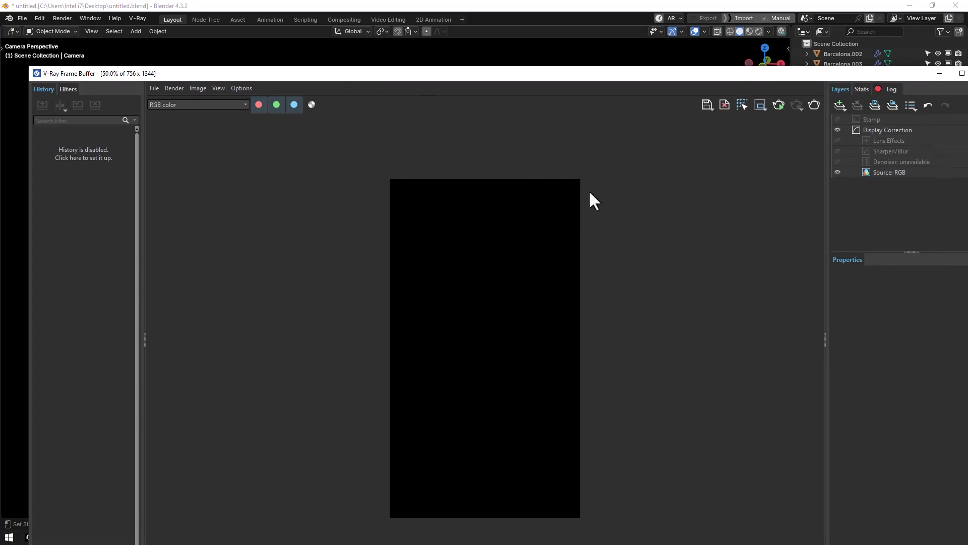
pyautogui.moveTo(921, 78); pyautogui.dragTo(734, 77)
pyautogui.click(819, 78)
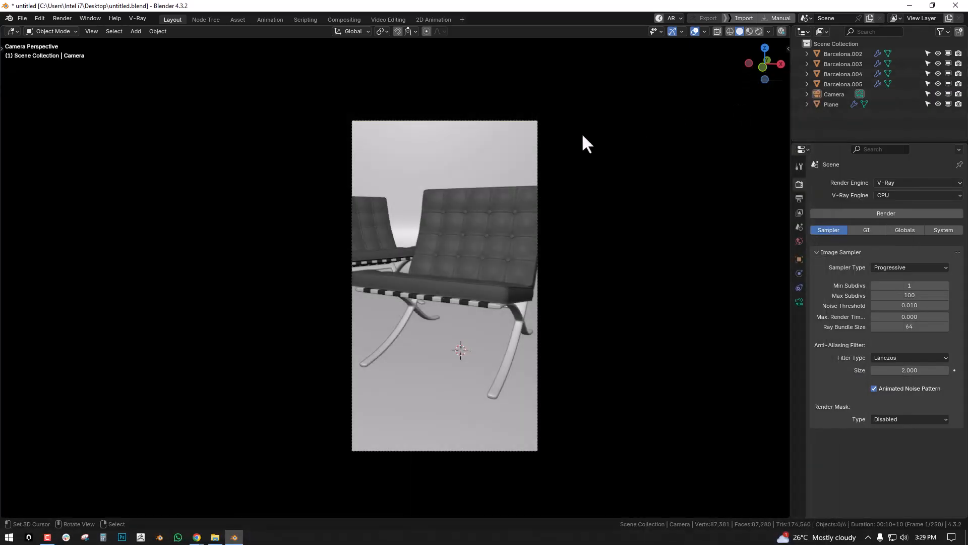
# - Switch the viewport to rendered shading while looking at both chairs from outside the camera
pyautogui.scroll(5, 503, 161)
pyautogui.moveTo(503, 162)
pyautogui.mouseDown(button='middle')
pyautogui.moveTo(528, 145)
pyautogui.moveTo(502, 143)
pyautogui.mouseUp(button='middle')
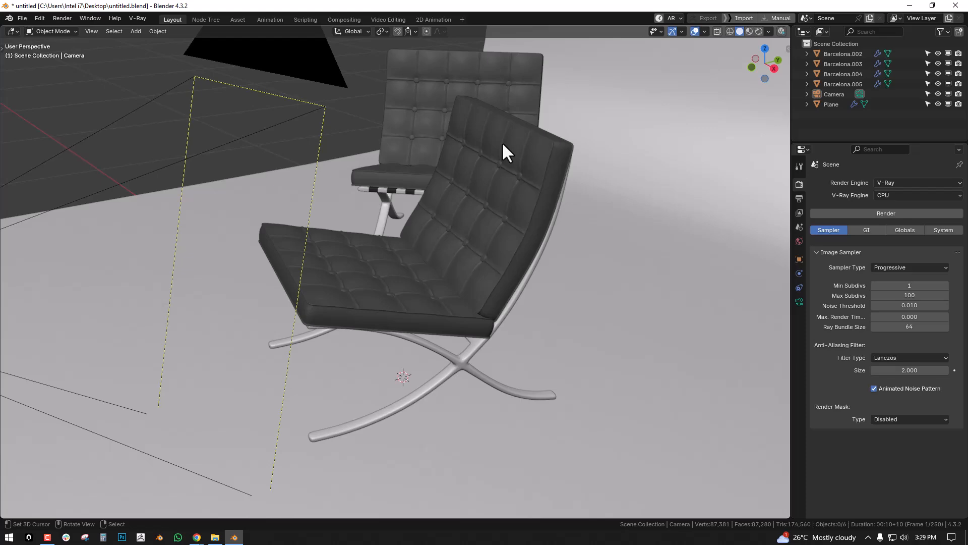
pyautogui.moveTo(502, 141); pyautogui.dragTo(607, 157, button='middle')
pyautogui.scroll(5, 496, 147)
pyautogui.scroll(-5, 494, 159)
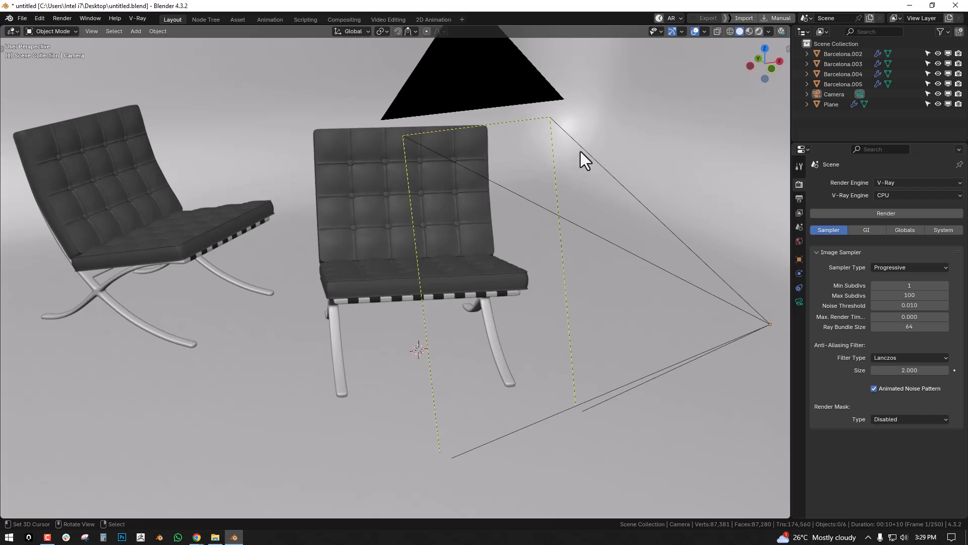
pyautogui.hotkey('shift', 'z')
# - Add a V-Ray Rect Light, move it above the chairs and tilt it toward them
pyautogui.moveTo(553, 155)
pyautogui.mouseDown(button='middle')
pyautogui.moveTo(518, 160)
pyautogui.moveTo(580, 167)
pyautogui.moveTo(609, 159)
pyautogui.moveTo(550, 165)
pyautogui.mouseUp(button='middle')
pyautogui.scroll(-3, 534, 153)
pyautogui.click(141, 32)
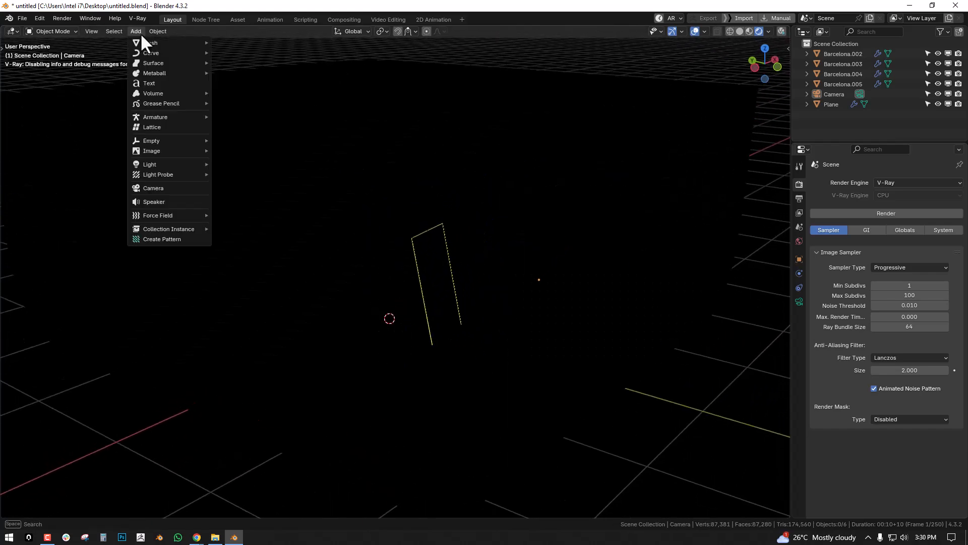
pyautogui.moveTo(142, 41)
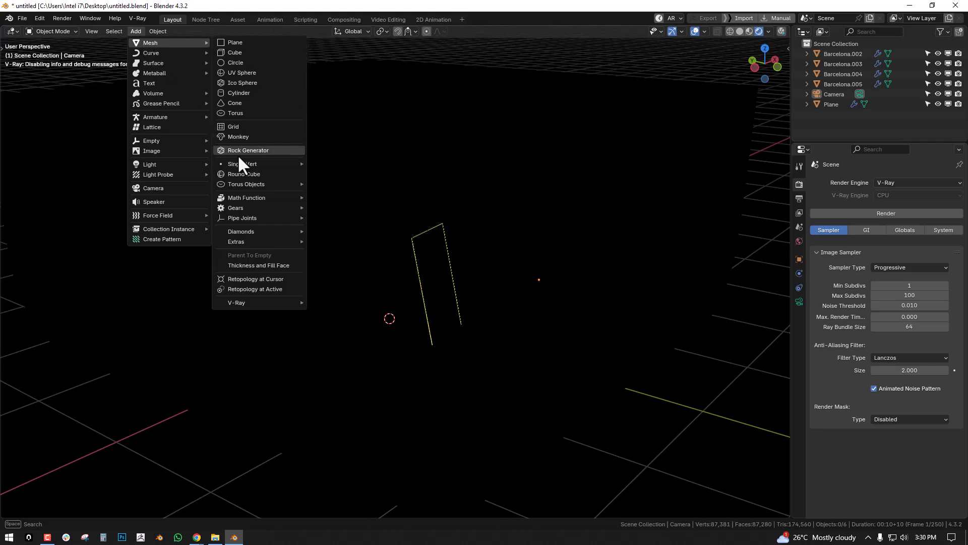
pyautogui.moveTo(169, 166)
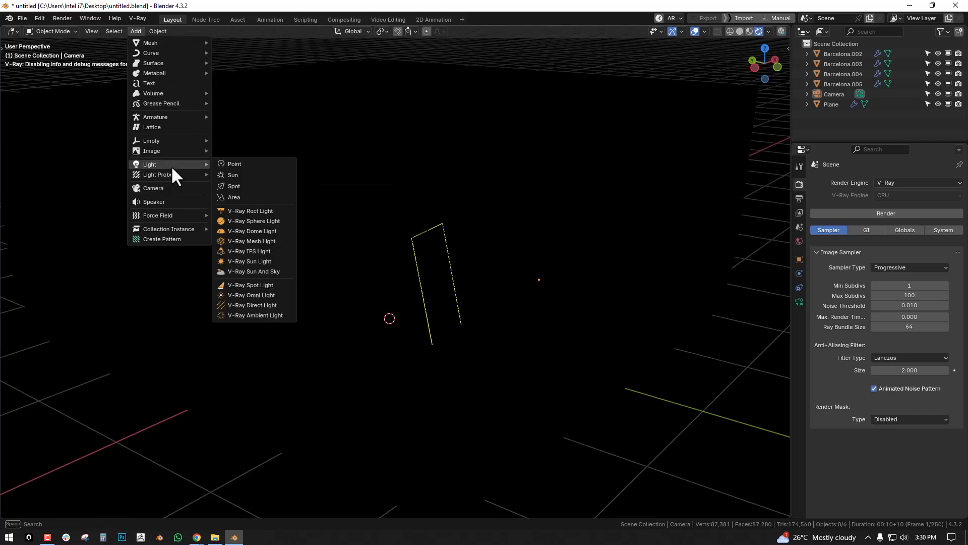
pyautogui.click(272, 213)
pyautogui.moveTo(428, 301); pyautogui.dragTo(465, 257, button='middle')
pyautogui.press('g')
pyautogui.click(503, 149)
pyautogui.press('r')
pyautogui.click(504, 151)
pyautogui.moveTo(505, 151); pyautogui.dragTo(439, 222, button='middle')
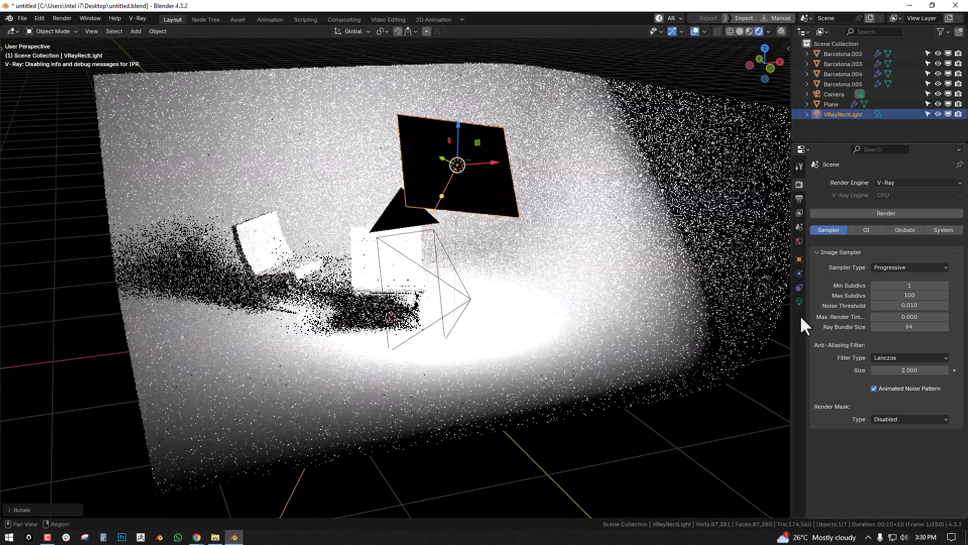
# - Show the rect light's settings and delete the light
pyautogui.click(799, 302)
pyautogui.moveTo(420, 272); pyautogui.dragTo(456, 262, button='middle')
pyautogui.press('x')
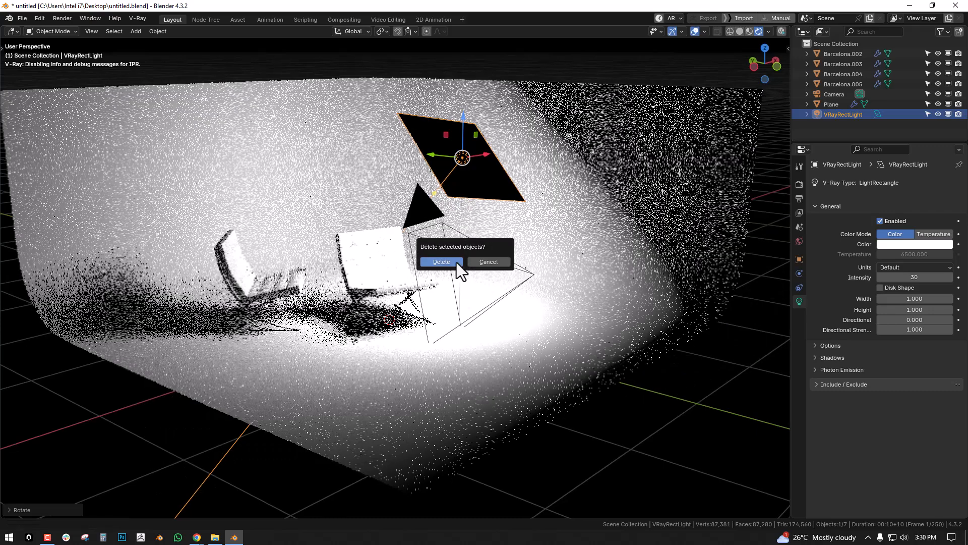
pyautogui.click(456, 262)
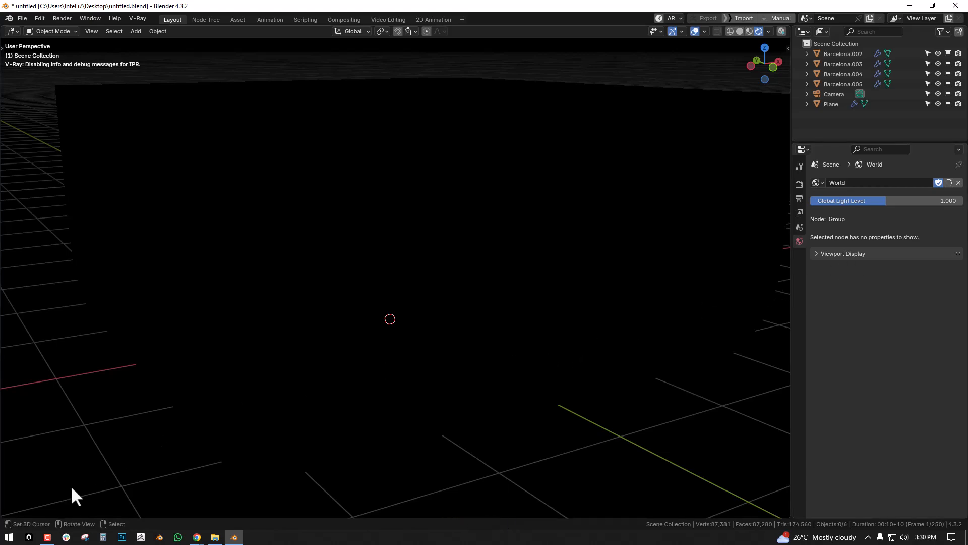
# - Split the viewport into two stacked views, keeping the upper one rendered and the lower one in solid shading
pyautogui.moveTo(4, 516); pyautogui.dragTo(212, 245)
pyautogui.scroll(-4, 406, 307)
pyautogui.scroll(-3, 434, 169)
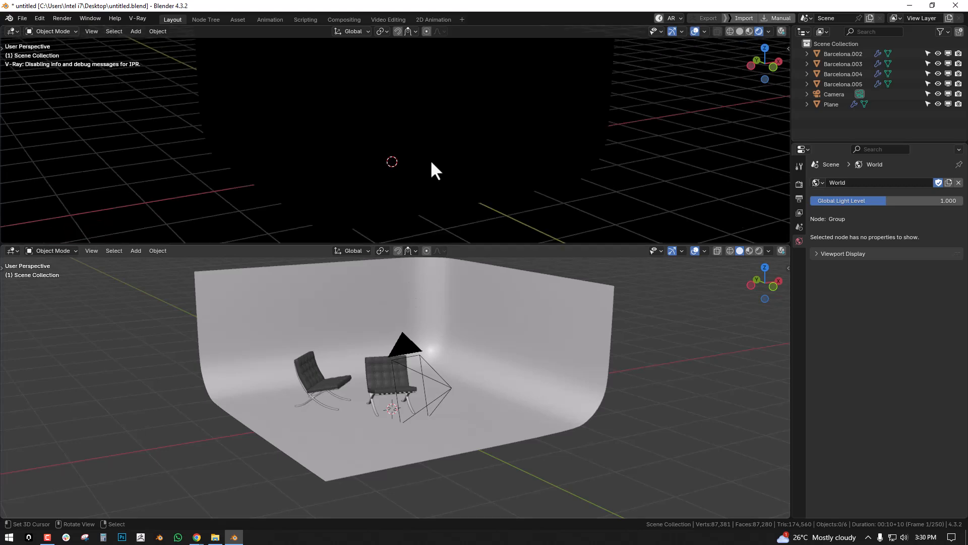
# - Add a V-Ray Dome Light to the scene
pyautogui.hotkey('shift', 'a')
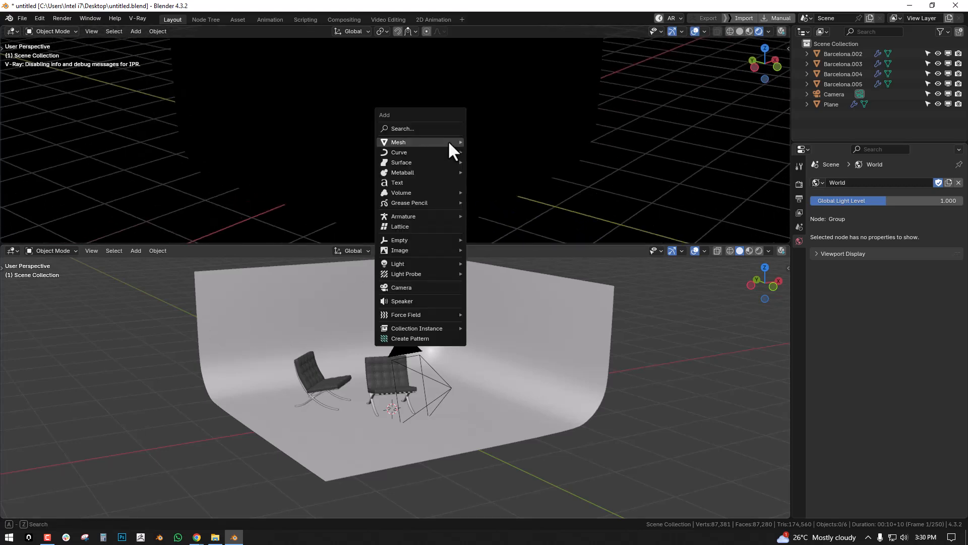
pyautogui.moveTo(411, 264)
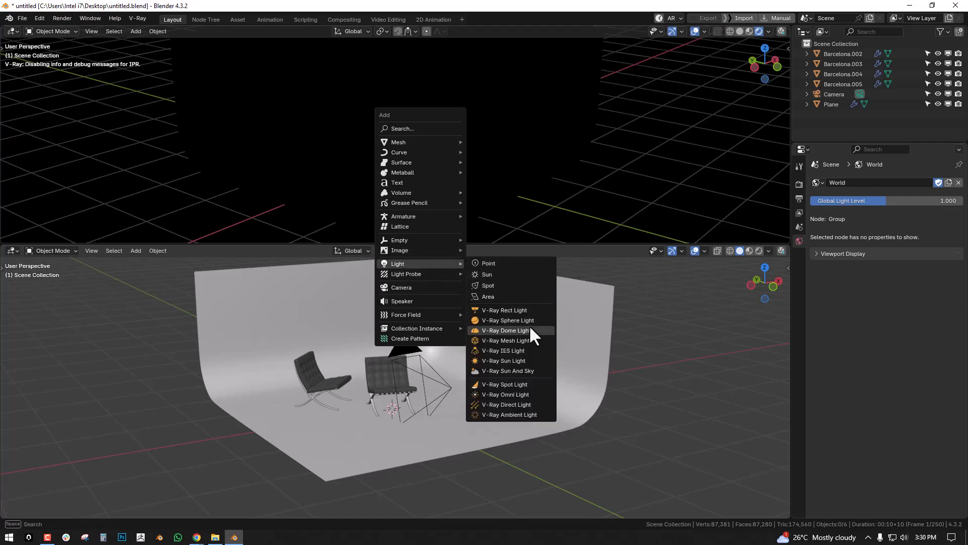
pyautogui.click(531, 326)
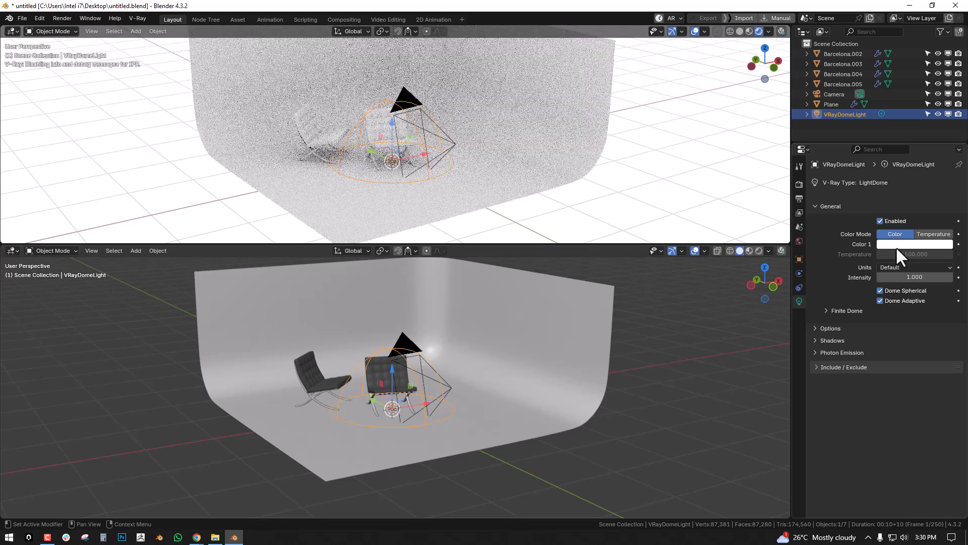
# - Turn the lower view into a shader node editor and enable V-Ray light nodes for the dome light
pyautogui.click(13, 251)
pyautogui.click(58, 341)
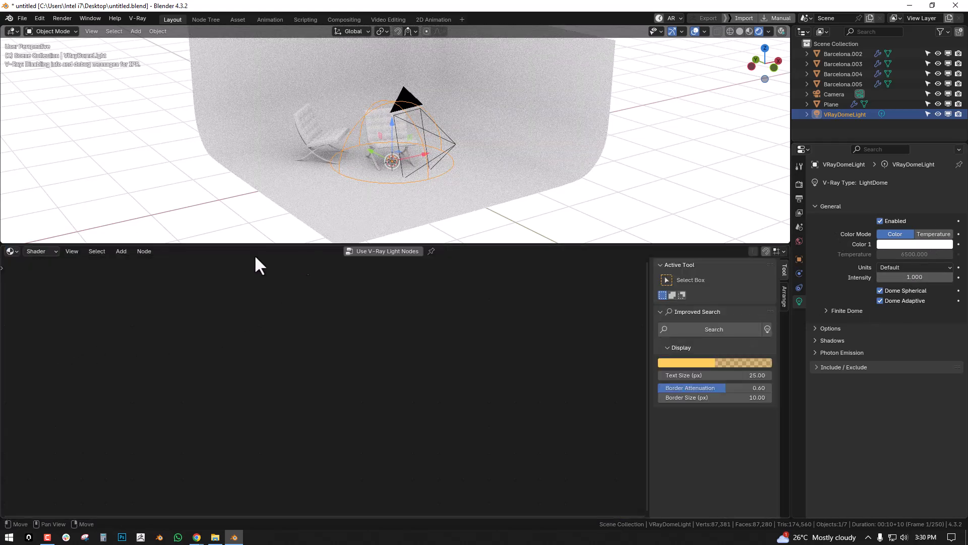
pyautogui.click(44, 251)
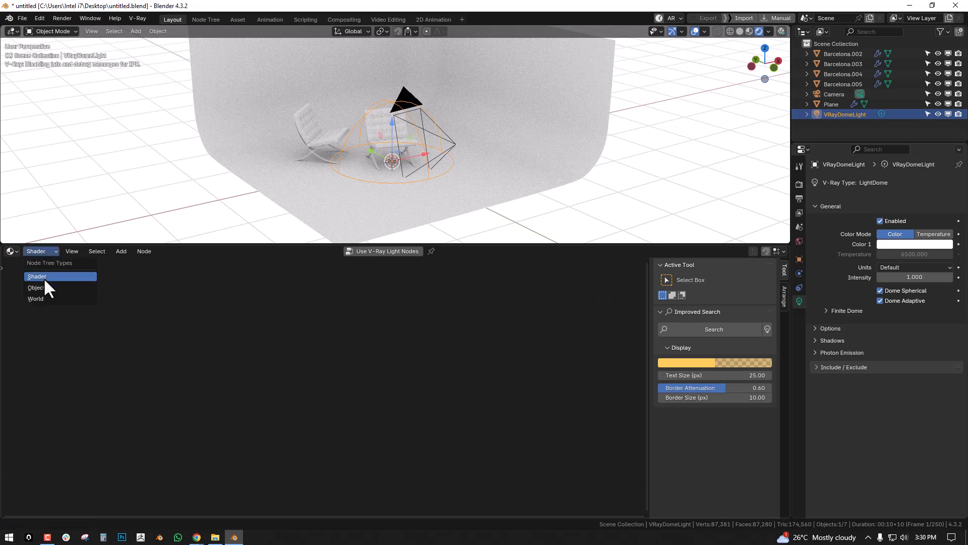
pyautogui.click(45, 278)
pyautogui.click(392, 251)
pyautogui.moveTo(365, 378); pyautogui.dragTo(481, 299, button='middle')
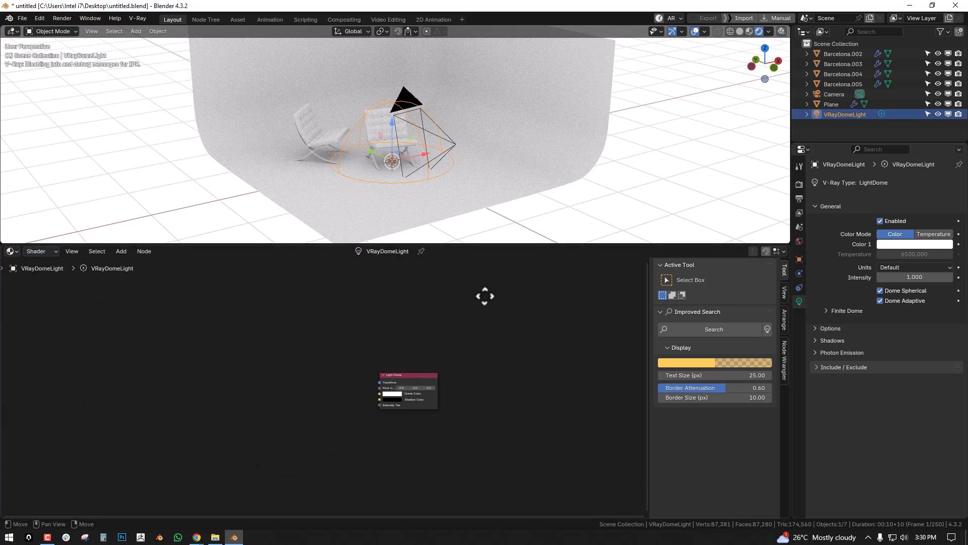
# - Add a V-Ray Bitmap node beside the Light Dome node and connect its Color output to Dome Color
pyautogui.scroll(4, 455, 346)
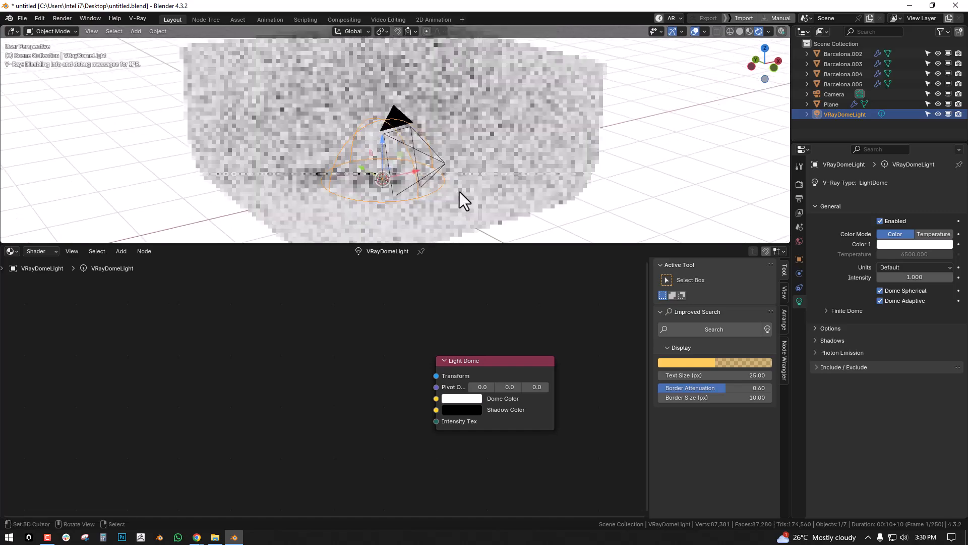
pyautogui.scroll(2, 459, 196)
pyautogui.moveTo(428, 346); pyautogui.dragTo(421, 316, button='middle')
pyautogui.hotkey('shift', 'a')
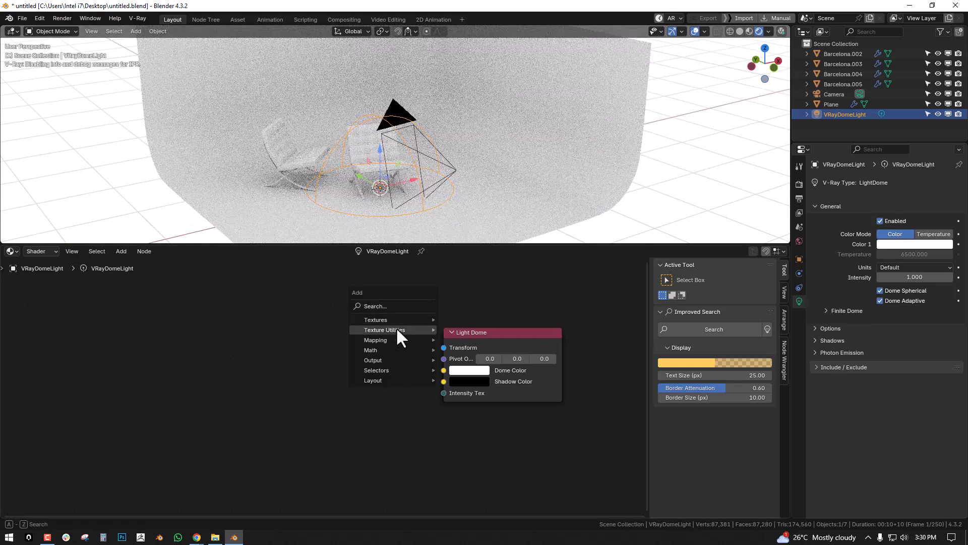
pyautogui.moveTo(402, 320)
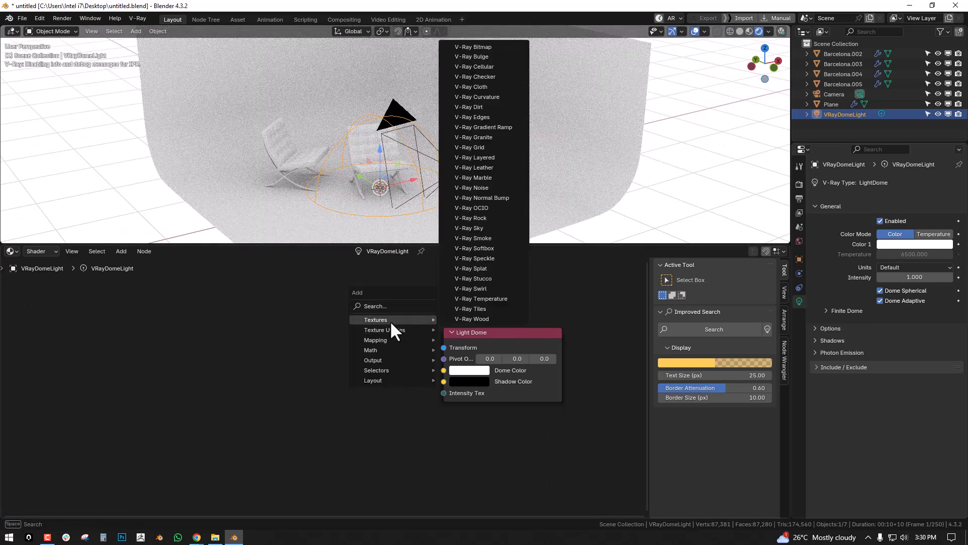
pyautogui.click(495, 47)
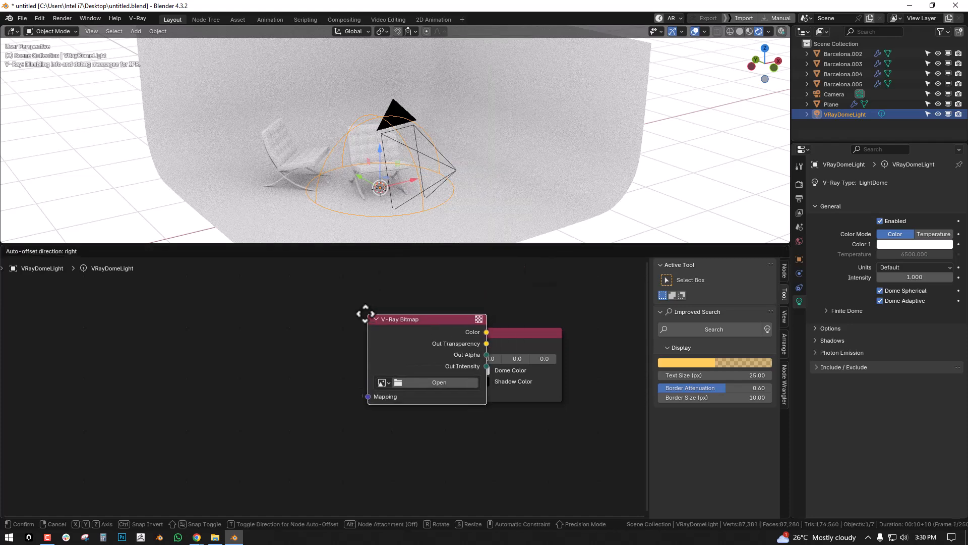
pyautogui.click(274, 300)
pyautogui.moveTo(472, 243); pyautogui.dragTo(471, 277)
pyautogui.moveTo(390, 336)
pyautogui.mouseDown()
pyautogui.moveTo(383, 342)
pyautogui.moveTo(405, 347)
pyautogui.mouseUp()
pyautogui.moveTo(433, 386); pyautogui.dragTo(443, 387)
# - Load christmas_photo_studio_02_4k.hdr from the Hdri textures folder into the bitmap node and inspect the lighting on the chairs
pyautogui.click(353, 388)
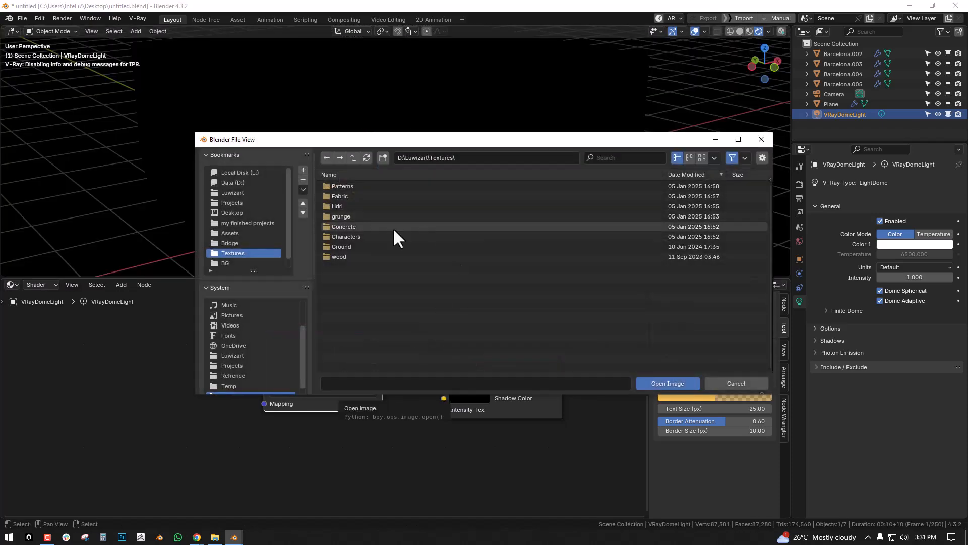
pyautogui.doubleClick(356, 203)
pyautogui.click(702, 158)
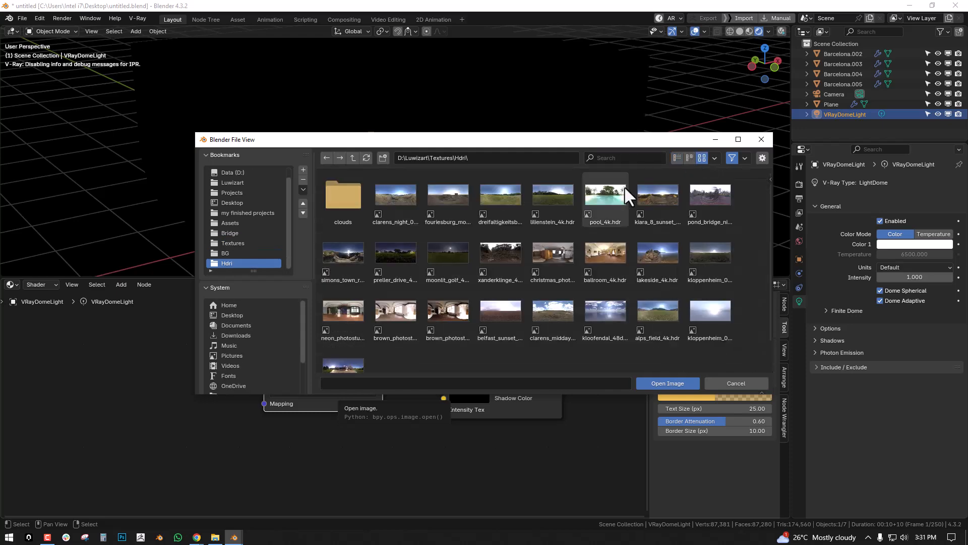
pyautogui.doubleClick(559, 256)
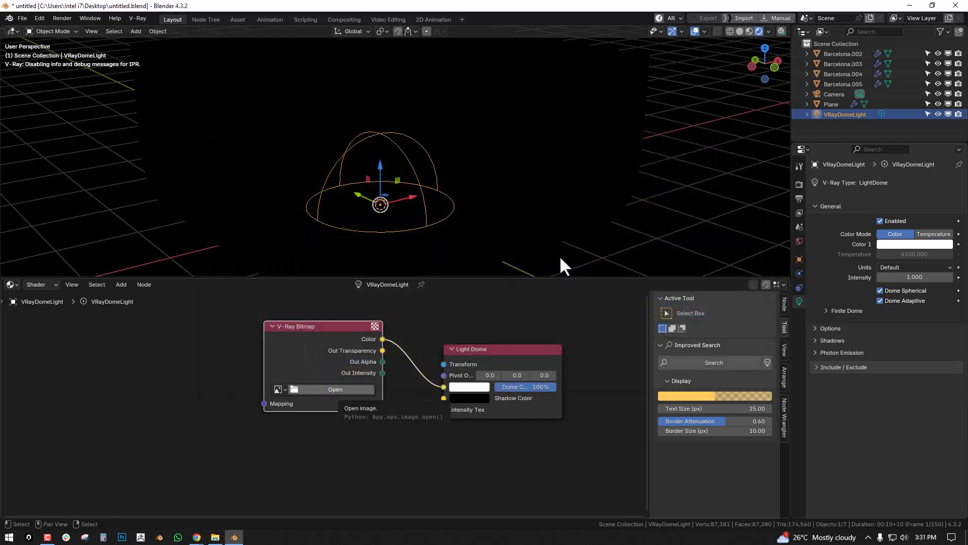
pyautogui.scroll(3, 486, 203)
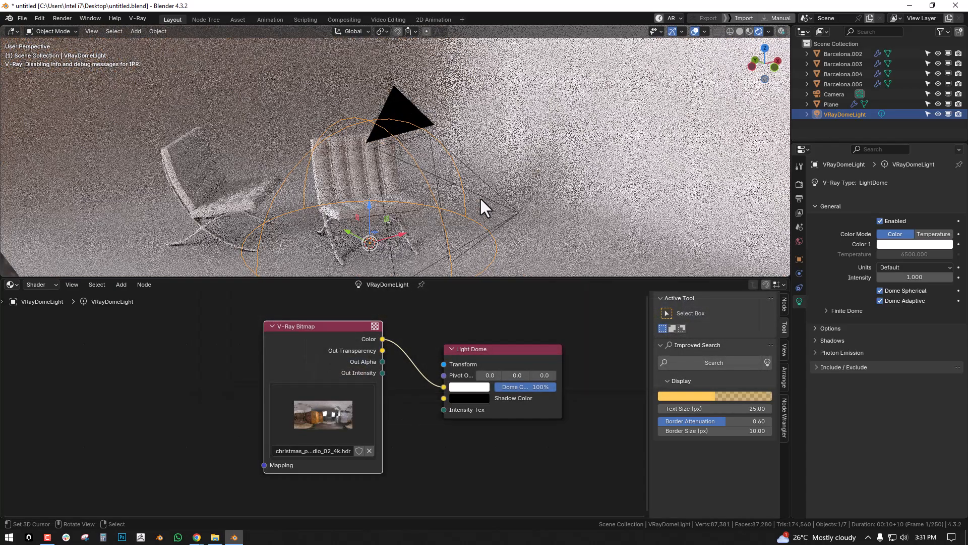
pyautogui.scroll(1, 484, 196)
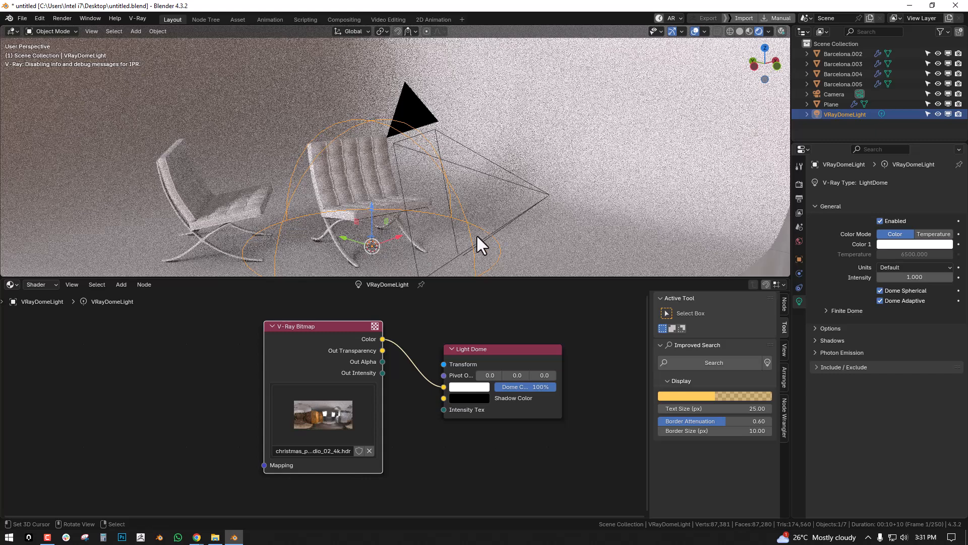
# - Activate the Rotate tool and rotate the dome light to change the direction of the HDRI lighting
pyautogui.hotkey('shift', 'space')
pyautogui.click(452, 204)
pyautogui.hotkey('shift', 'space')
pyautogui.click(422, 177)
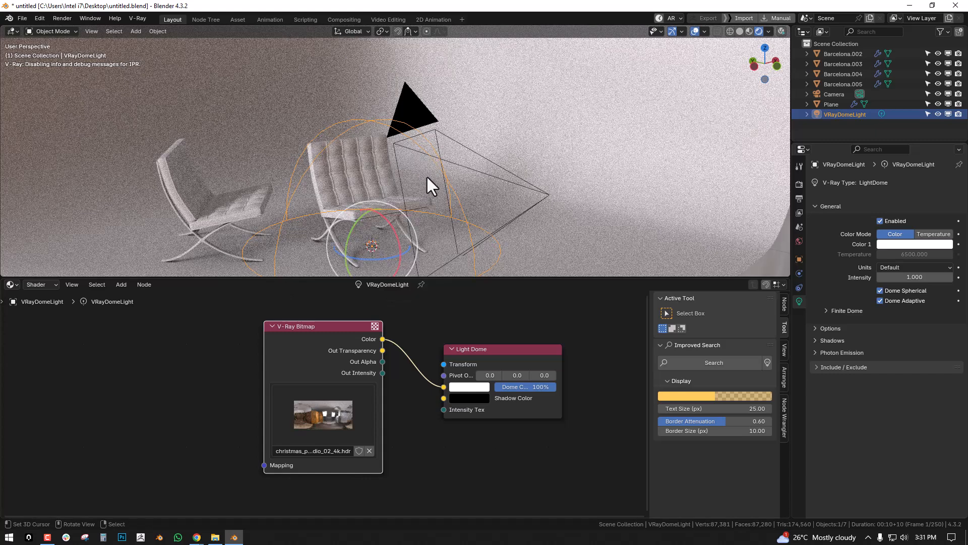
pyautogui.moveTo(390, 255); pyautogui.dragTo(440, 189)
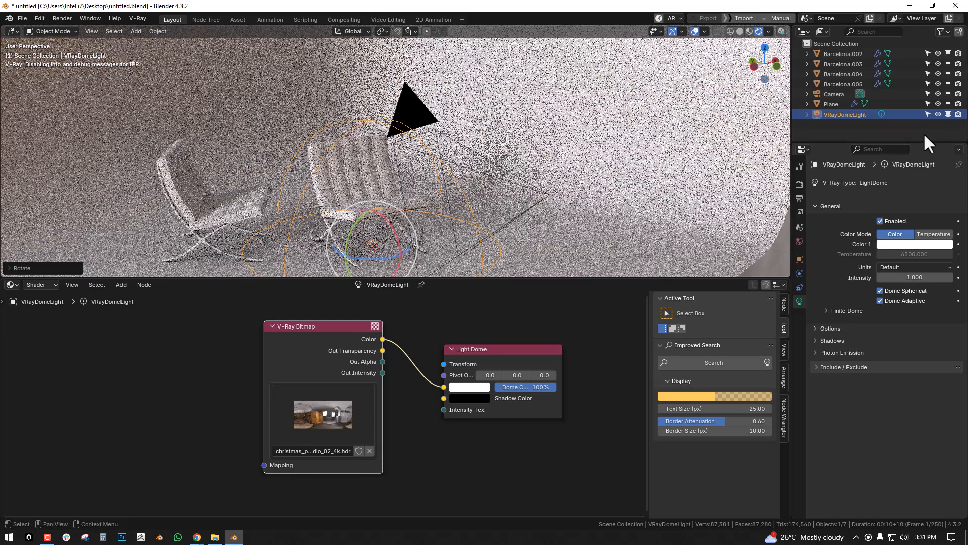
# - Disable the dome light in the viewport and switch the node editor to the World node tree
pyautogui.click(949, 115)
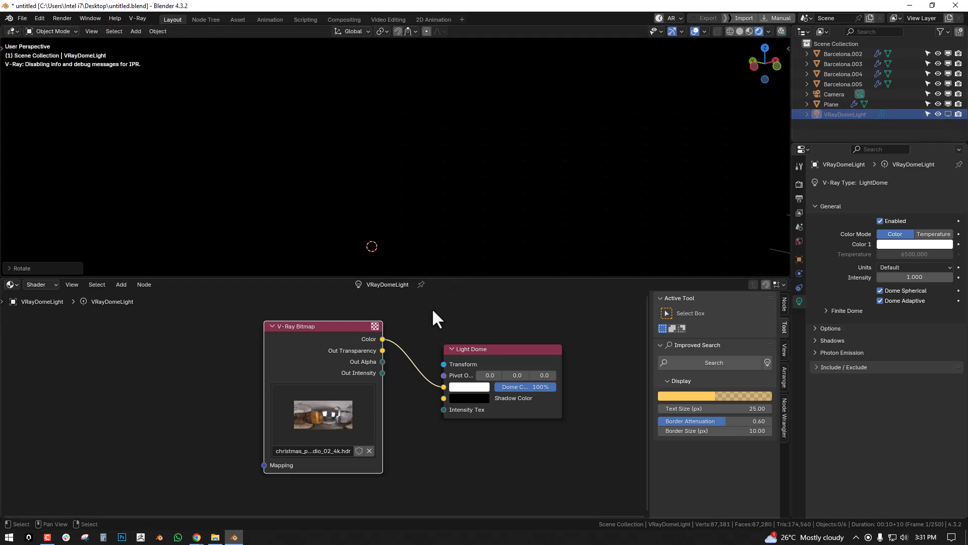
pyautogui.moveTo(218, 305); pyautogui.dragTo(273, 295, button='middle')
pyautogui.click(40, 285)
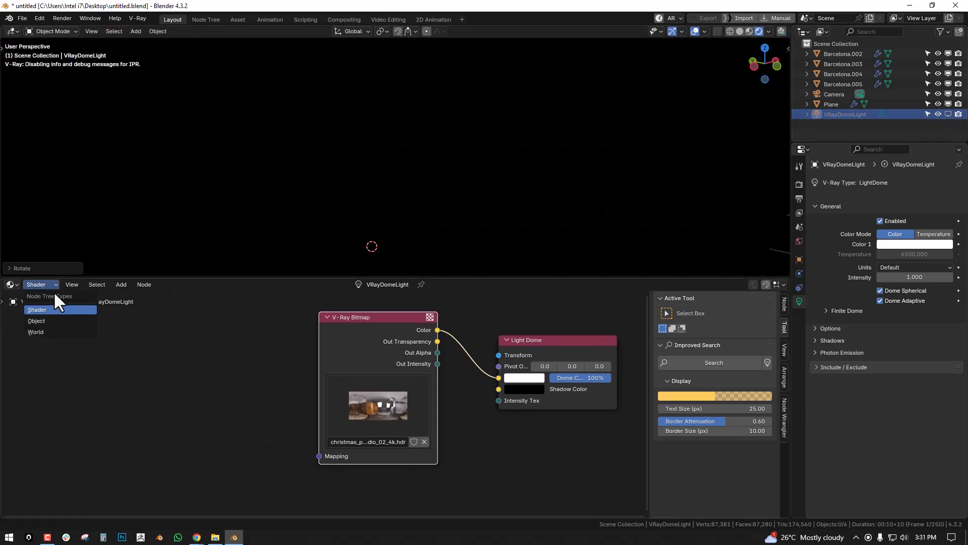
pyautogui.click(49, 332)
pyautogui.scroll(-3, 396, 306)
pyautogui.moveTo(423, 294); pyautogui.dragTo(406, 351, button='middle')
pyautogui.scroll(-6, 407, 336)
pyautogui.moveTo(474, 301); pyautogui.dragTo(367, 334, button='middle')
pyautogui.click(428, 285)
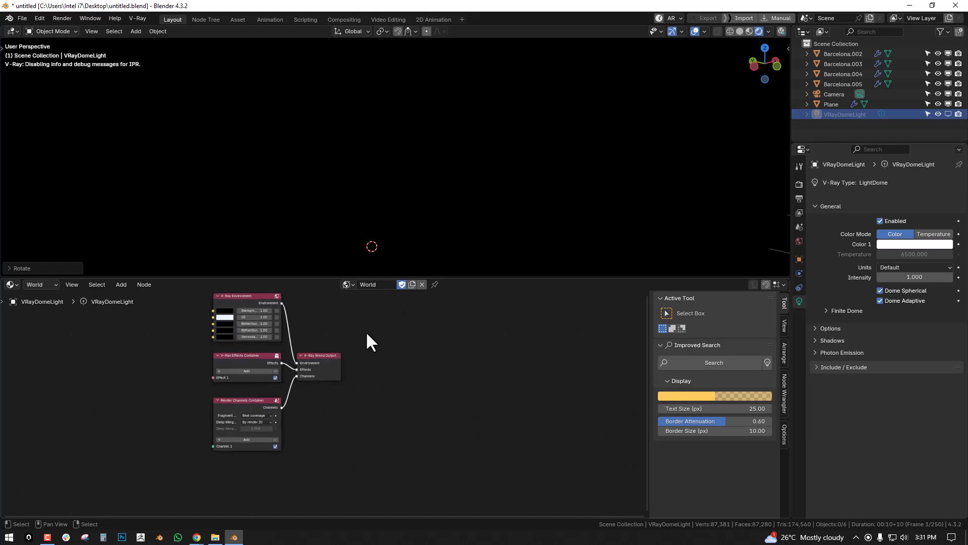
# - Enable Background, GI and Reflection in the V-Ray Environment node
pyautogui.scroll(2, 353, 345)
pyautogui.moveTo(403, 242); pyautogui.dragTo(462, 195, button='middle')
pyautogui.moveTo(361, 306); pyautogui.dragTo(391, 342, button='middle')
pyautogui.moveTo(323, 333)
pyautogui.mouseDown()
pyautogui.moveTo(283, 333)
pyautogui.moveTo(306, 334)
pyautogui.mouseUp()
pyautogui.click(335, 339)
pyautogui.click(334, 347)
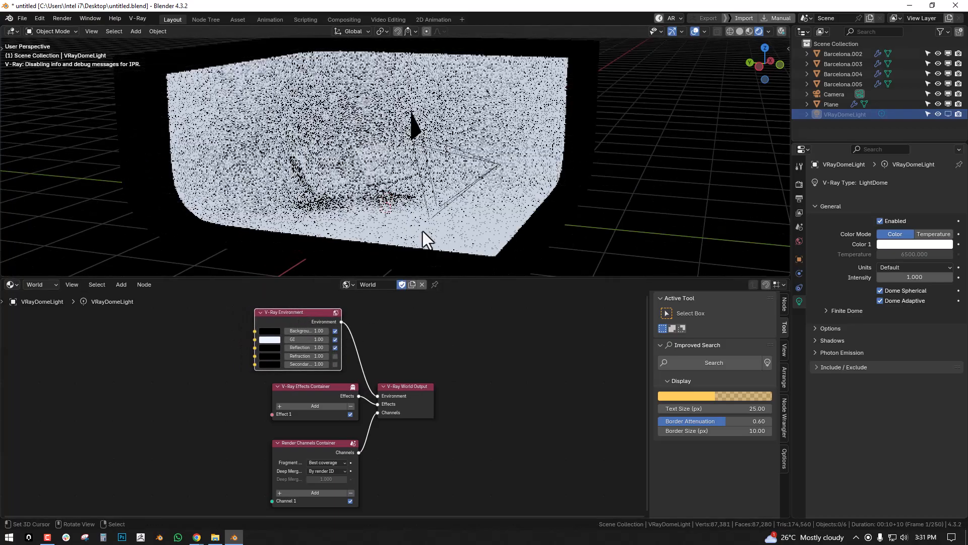
pyautogui.scroll(1, 423, 231)
pyautogui.scroll(1, 342, 338)
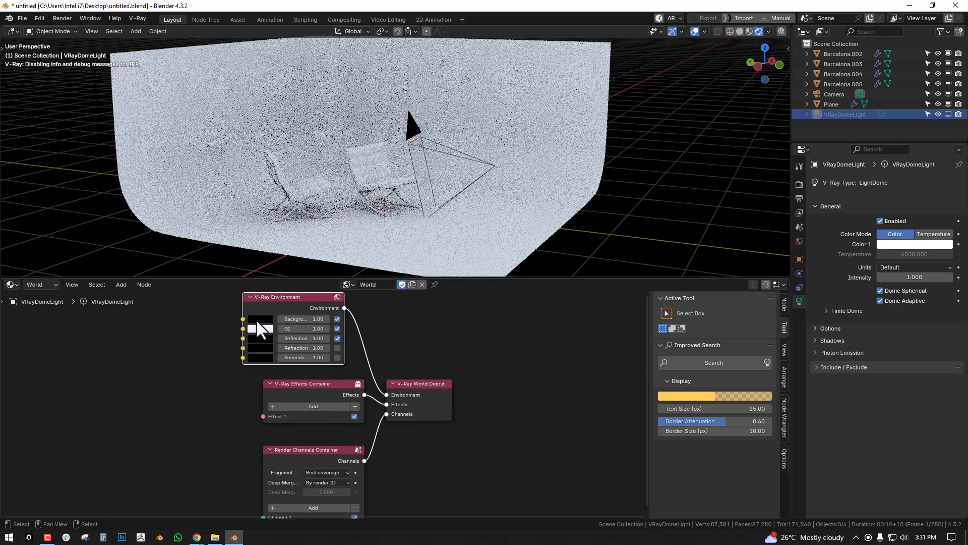
# - Set the environment's Background colour to a muted grey-blue and widen the V-Ray Environment node
pyautogui.click(258, 320)
pyautogui.scroll(5, 314, 224)
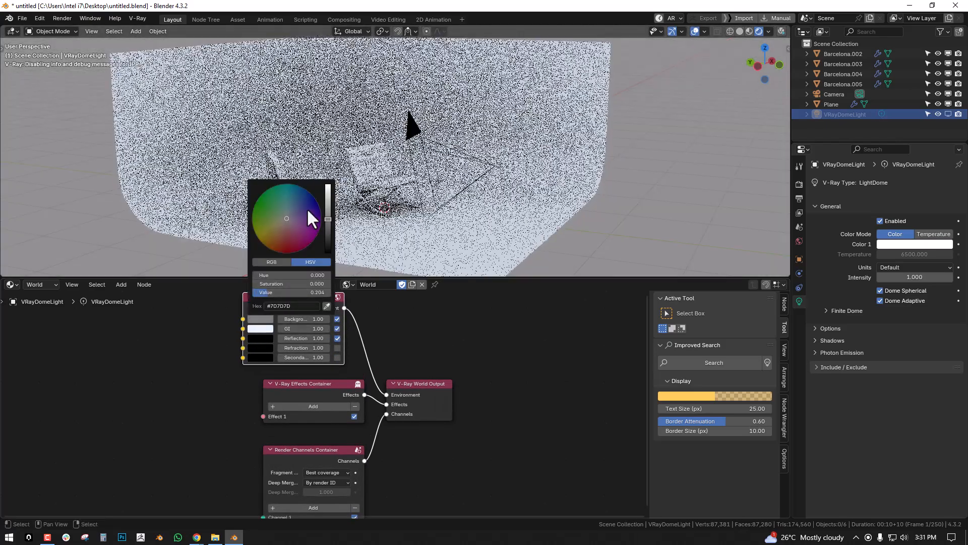
pyautogui.click(312, 221)
pyautogui.moveTo(399, 322); pyautogui.dragTo(471, 327, button='middle')
pyautogui.moveTo(416, 337); pyautogui.dragTo(435, 338)
pyautogui.moveTo(369, 312); pyautogui.dragTo(354, 314)
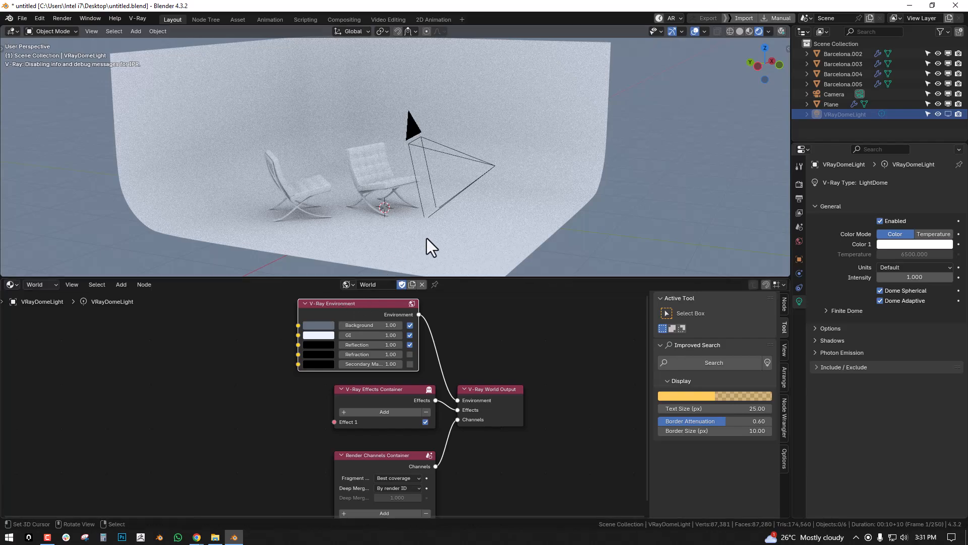
pyautogui.moveTo(440, 234); pyautogui.dragTo(428, 234, button='middle')
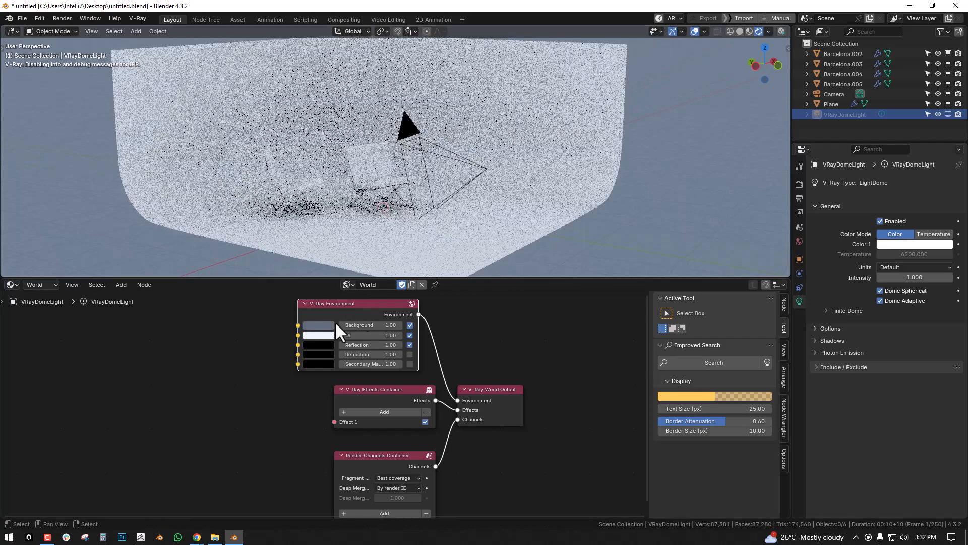
# - Add a V-Ray Bitmap texture node and place it beside the V-Ray Environment node
pyautogui.moveTo(305, 353); pyautogui.dragTo(337, 349, button='middle')
pyautogui.moveTo(282, 329); pyautogui.dragTo(295, 328, button='middle')
pyautogui.hotkey('shift', 'a')
pyautogui.moveTo(288, 329)
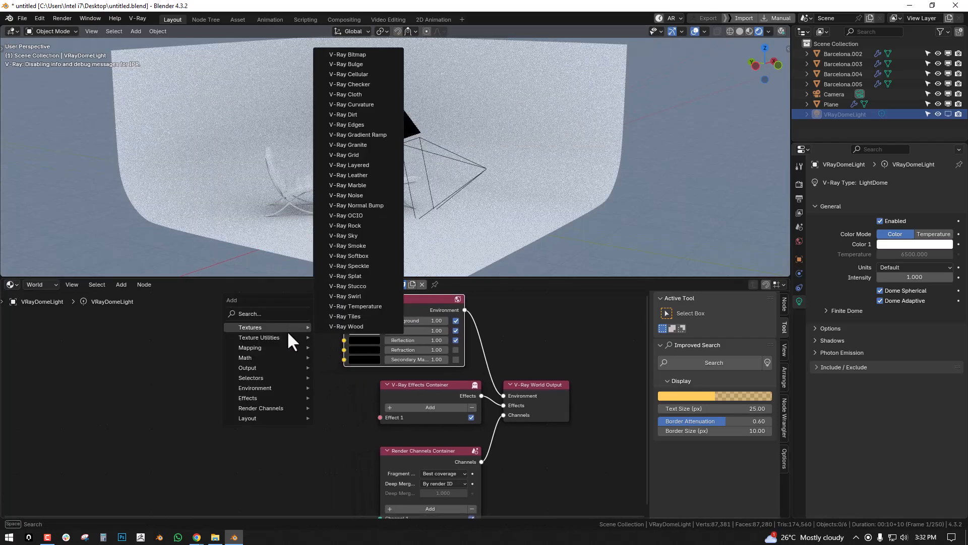
pyautogui.click(368, 55)
pyautogui.click(204, 325)
# - Load christmas_photo_studio_02_4k.hdr into the Bitmap node and connect its Color output to the Environment node's Background and GI inputs
pyautogui.click(267, 383)
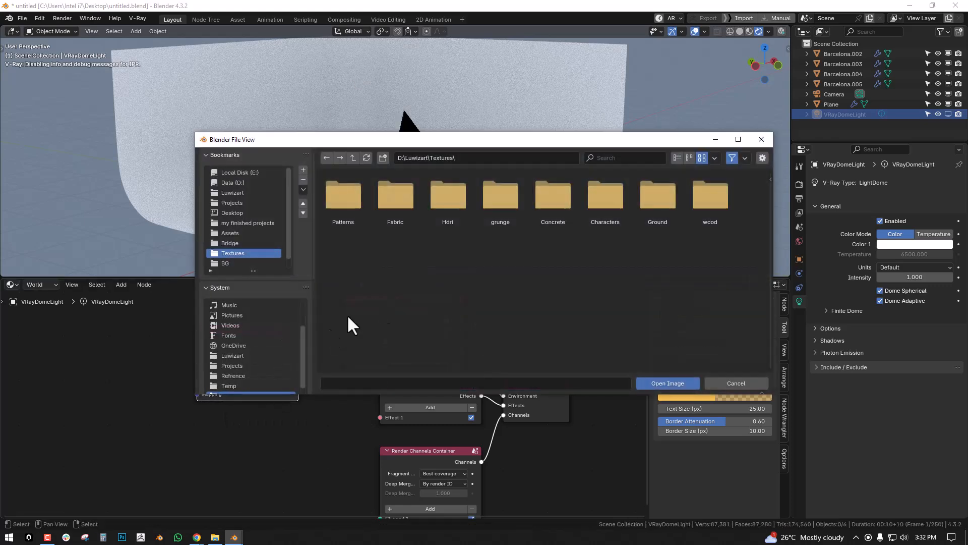
pyautogui.click(446, 220)
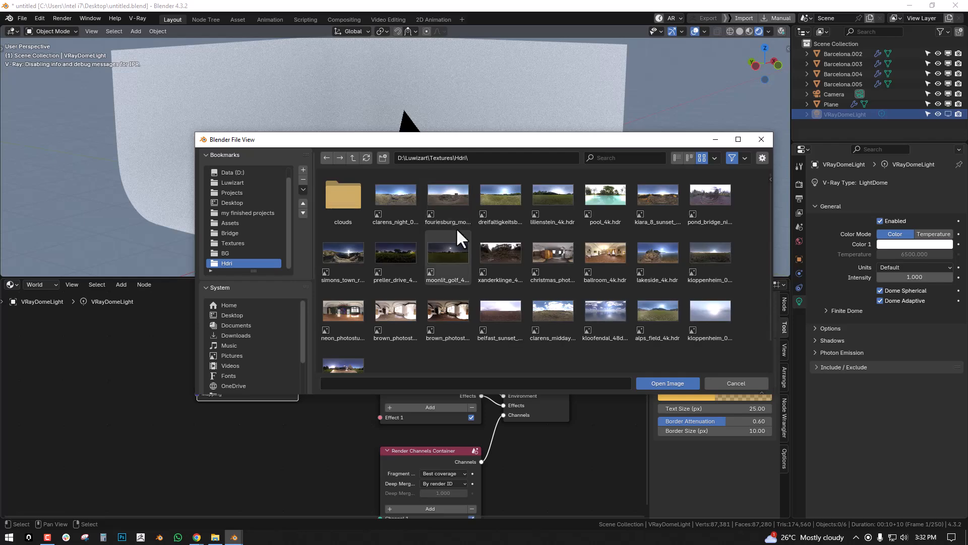
pyautogui.click(760, 140)
pyautogui.click(212, 382)
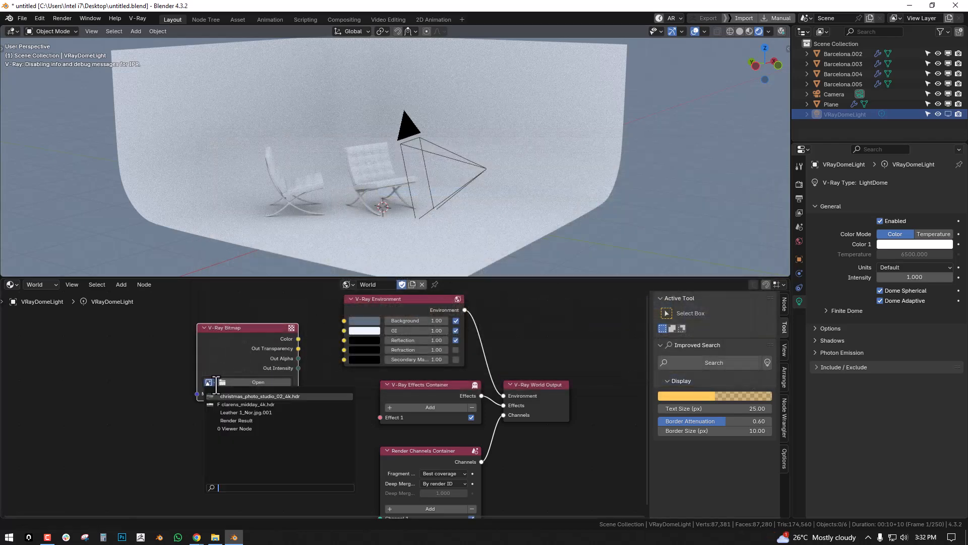
pyautogui.click(270, 396)
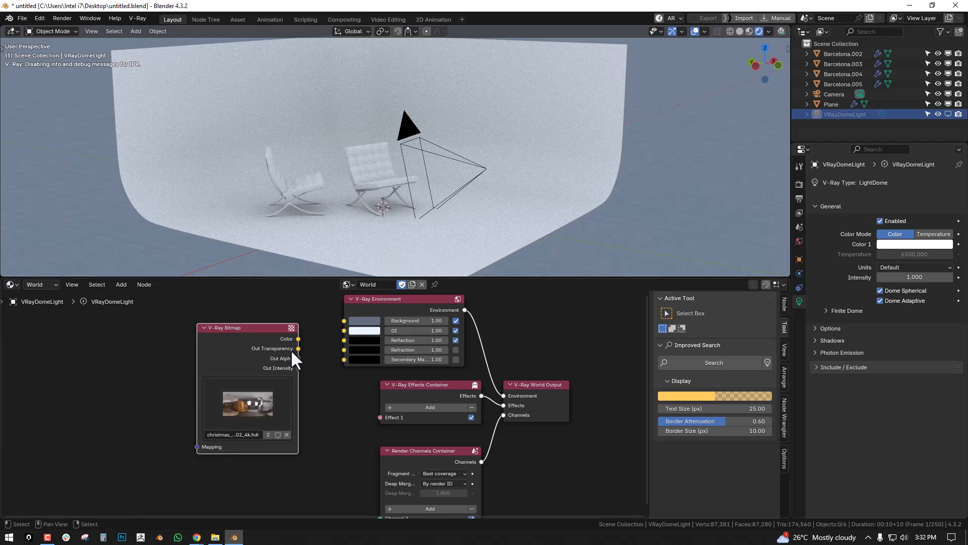
pyautogui.moveTo(333, 331)
pyautogui.mouseDown()
pyautogui.moveTo(337, 314)
pyautogui.moveTo(343, 320)
pyautogui.mouseUp()
pyautogui.moveTo(489, 190); pyautogui.dragTo(340, 292, button='middle')
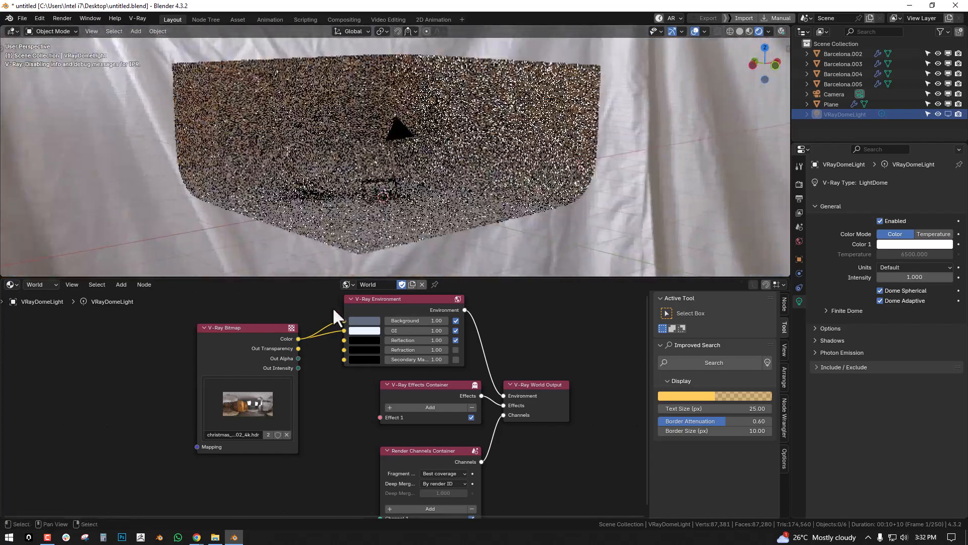
# - Add a V-Ray UWV Mapping node set to Environment and connect it to the Bitmap node's Mapping input
pyautogui.moveTo(296, 370); pyautogui.dragTo(366, 356, button='middle')
pyautogui.moveTo(231, 385); pyautogui.dragTo(277, 353, button='middle')
pyautogui.hotkey('shift', 'a')
pyautogui.moveTo(259, 380)
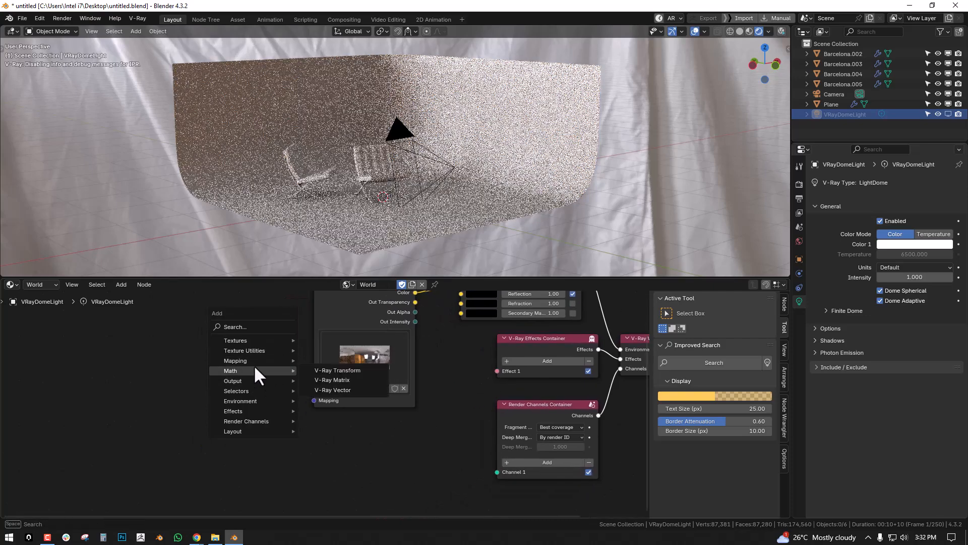
pyautogui.moveTo(256, 361)
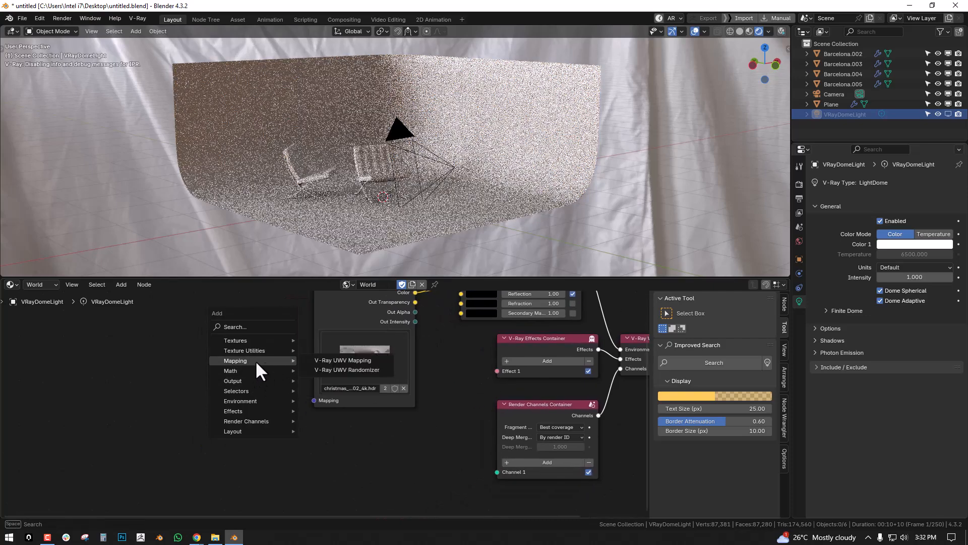
pyautogui.click(339, 359)
pyautogui.click(142, 333)
pyautogui.click(227, 360)
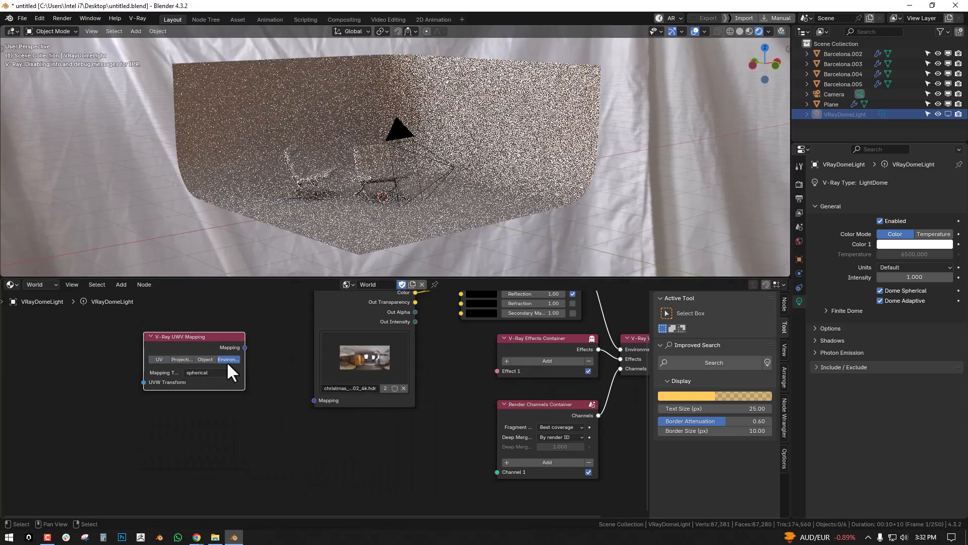
pyautogui.moveTo(245, 348); pyautogui.dragTo(317, 399)
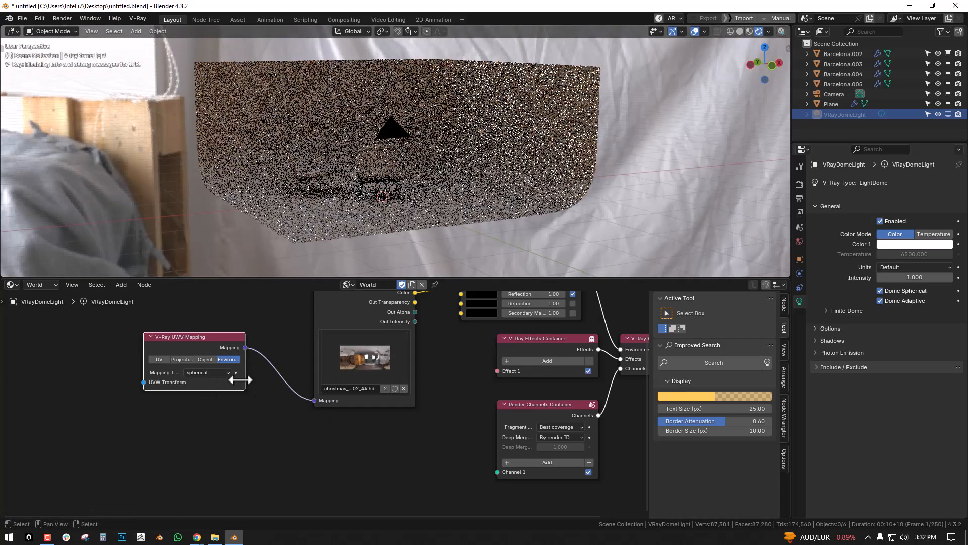
# - Try the angular, mirror_ball and cubic mapping types on the UWV Mapping node, comparing each with spherical and ending on spherical
pyautogui.click(216, 373)
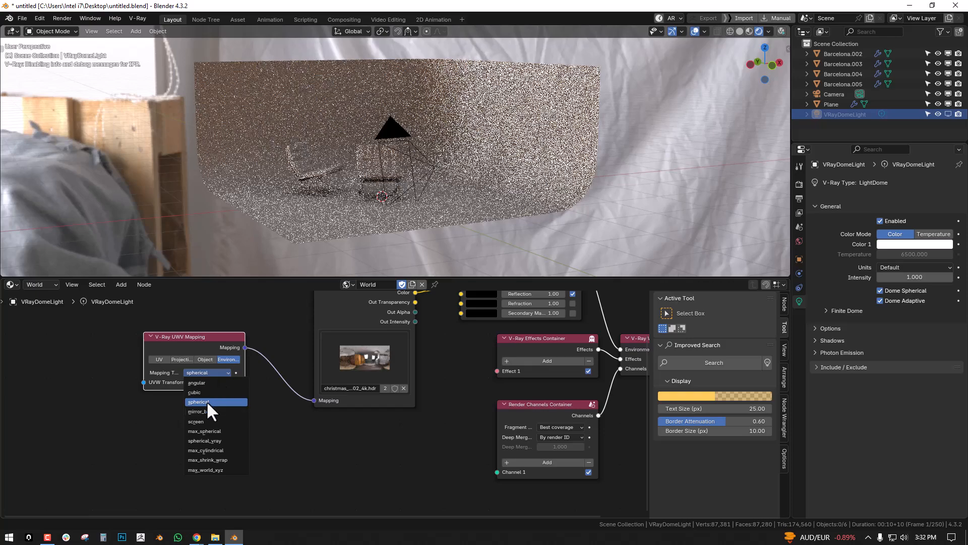
pyautogui.click(201, 383)
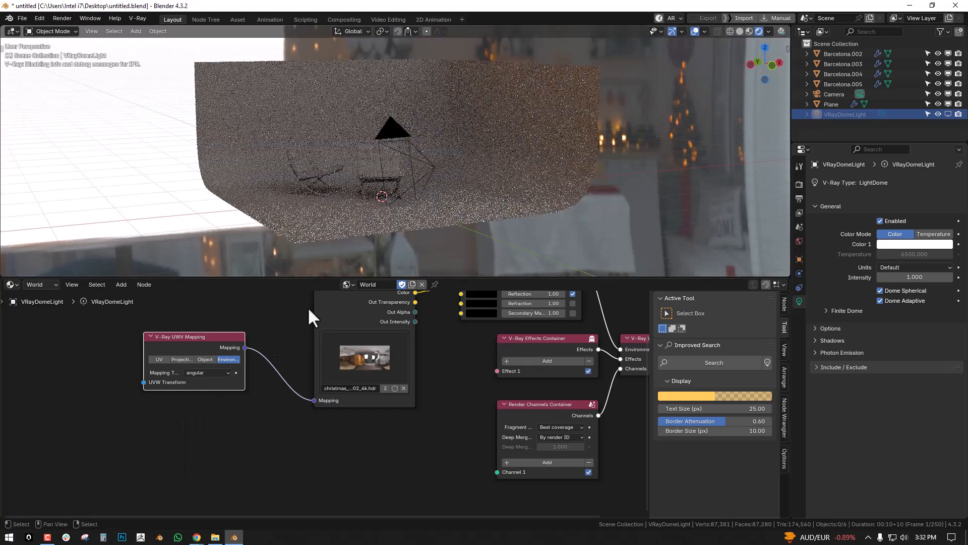
pyautogui.click(209, 372)
pyautogui.click(211, 402)
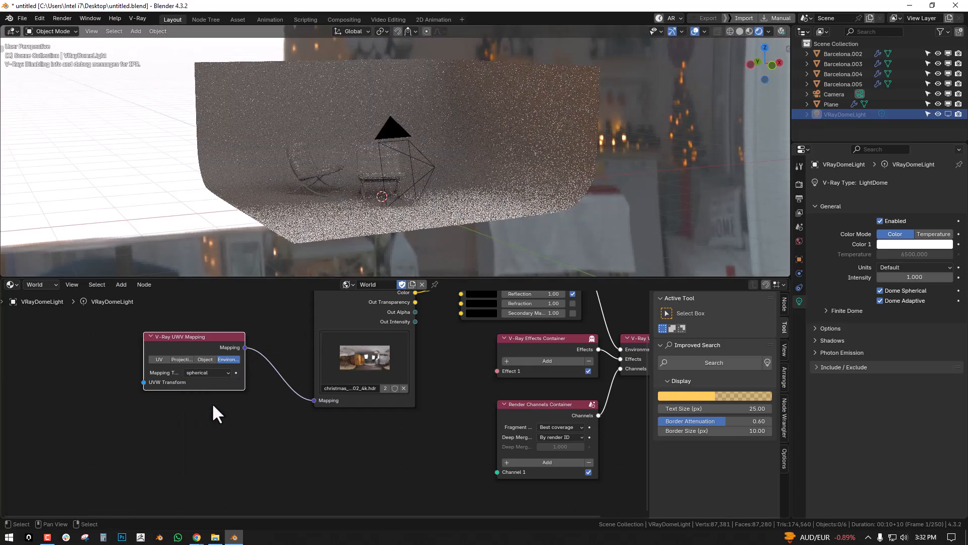
pyautogui.click(204, 372)
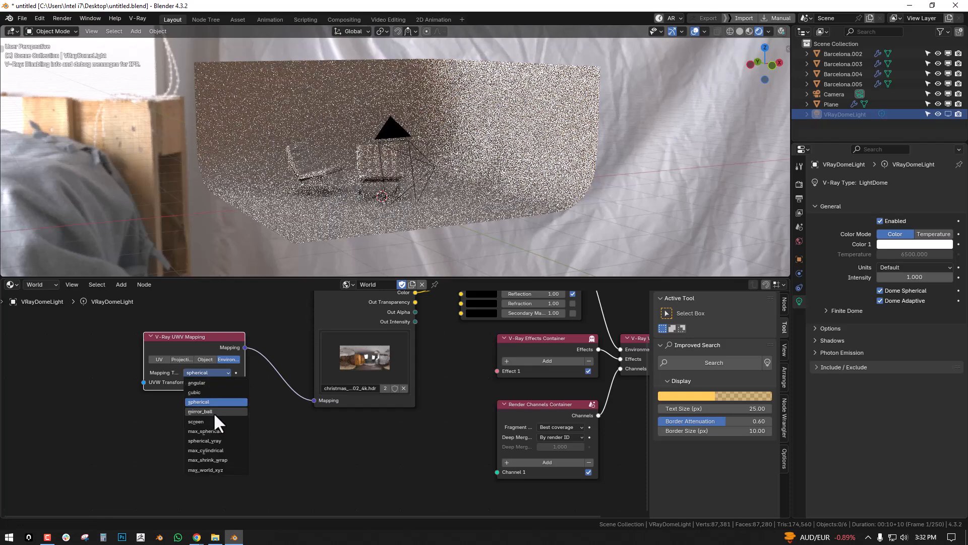
pyautogui.click(216, 411)
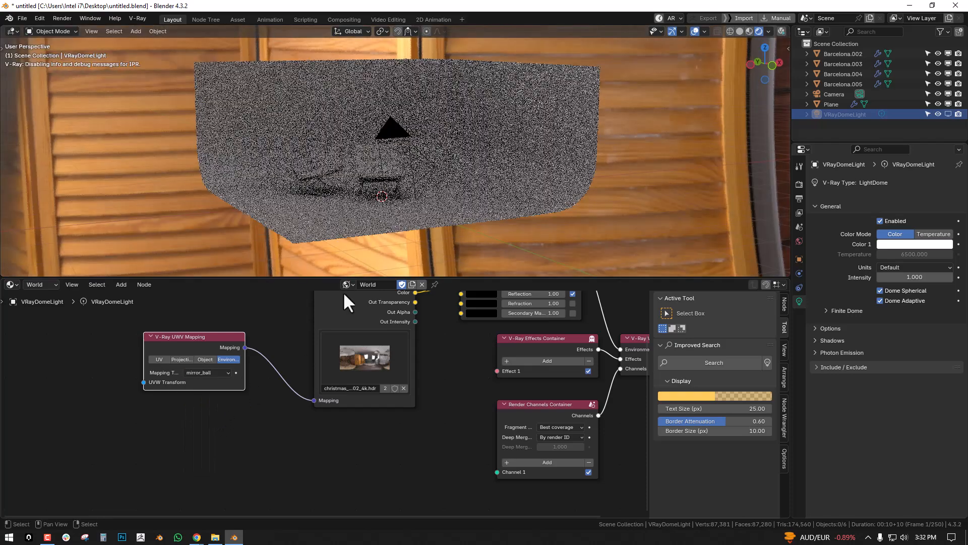
pyautogui.click(204, 374)
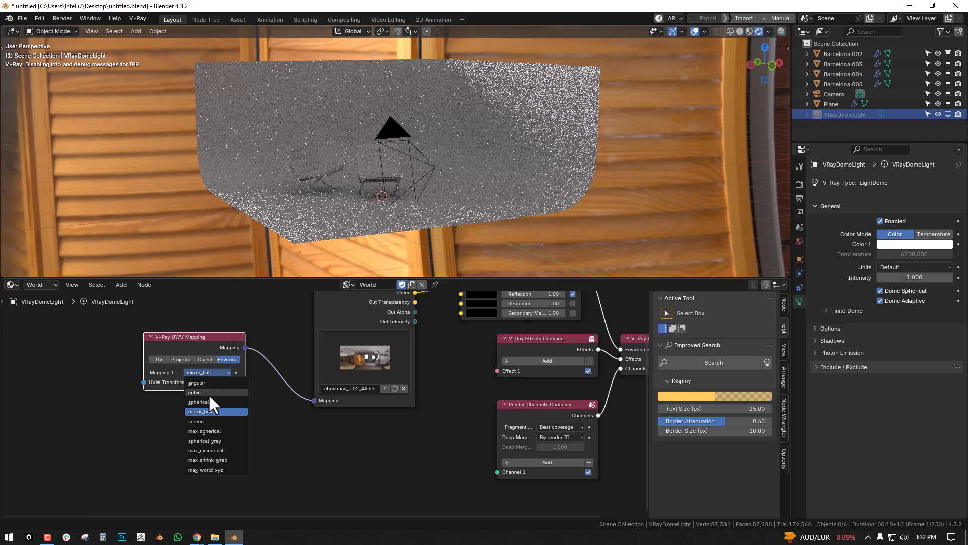
pyautogui.click(208, 394)
pyautogui.click(209, 375)
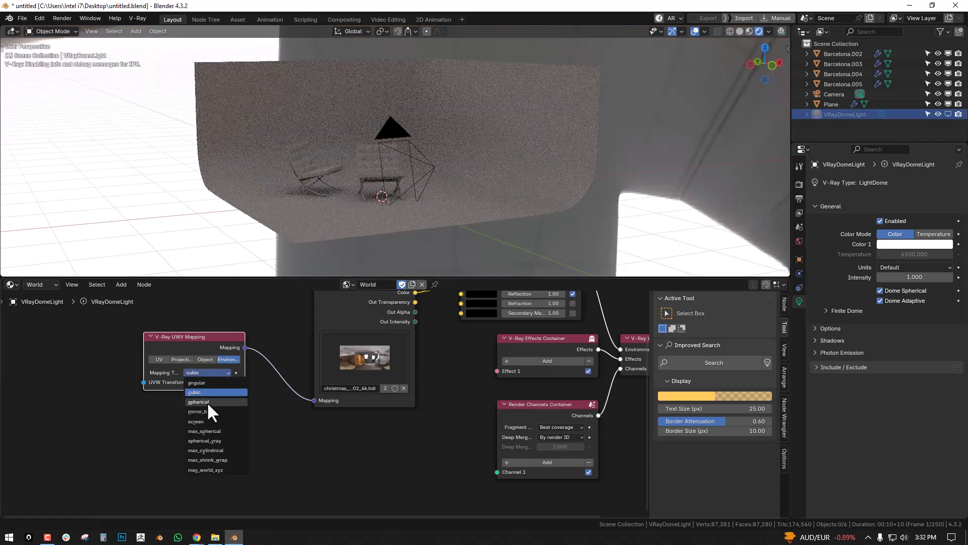
pyautogui.click(207, 402)
# - Add a V-Ray Transform node and connect it to the UWV Mapping node's UVW Transform input
pyautogui.moveTo(209, 311); pyautogui.dragTo(347, 316, button='middle')
pyautogui.hotkey('shift', 'a')
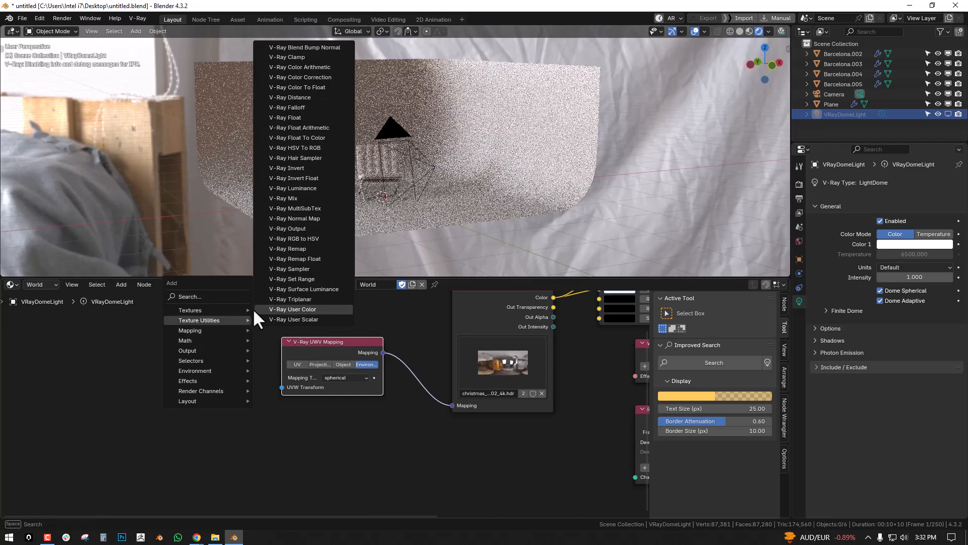
pyautogui.moveTo(197, 303)
pyautogui.write('tra')
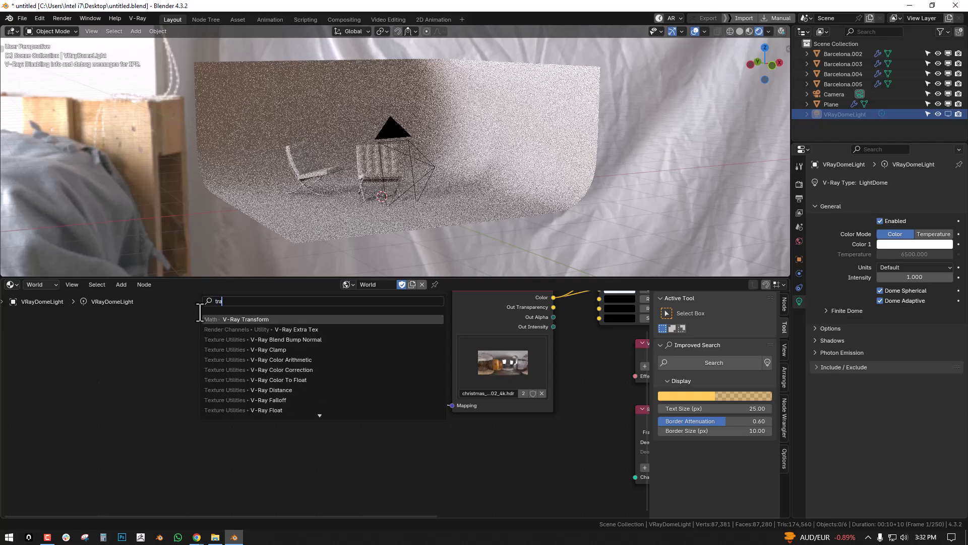
pyautogui.click(230, 319)
pyautogui.click(247, 358)
pyautogui.moveTo(269, 383); pyautogui.dragTo(280, 386)
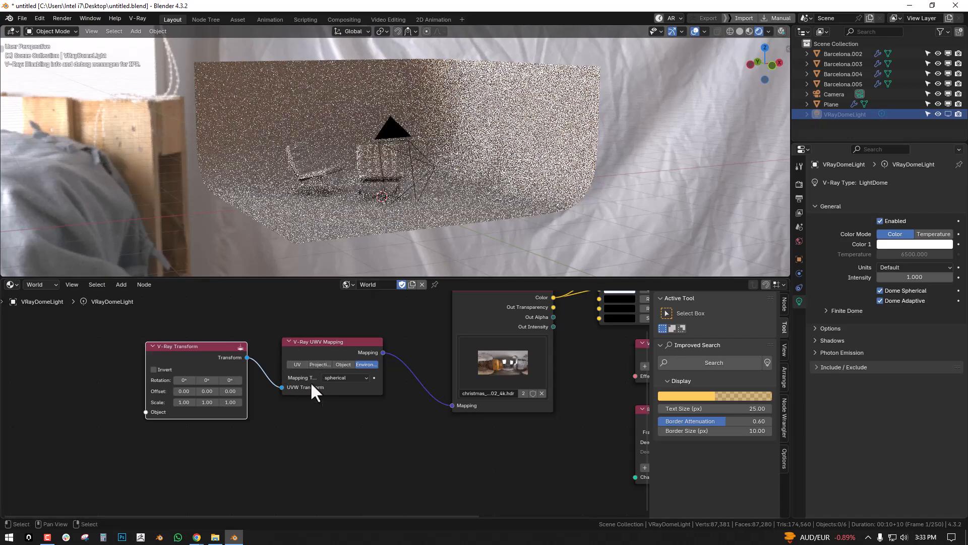
pyautogui.moveTo(229, 380); pyautogui.dragTo(207, 380)
pyautogui.hotkey('ctrl', 'z')
# - Add a sphere-shaped Empty object to the scene
pyautogui.moveTo(184, 391); pyautogui.dragTo(328, 303, button='middle')
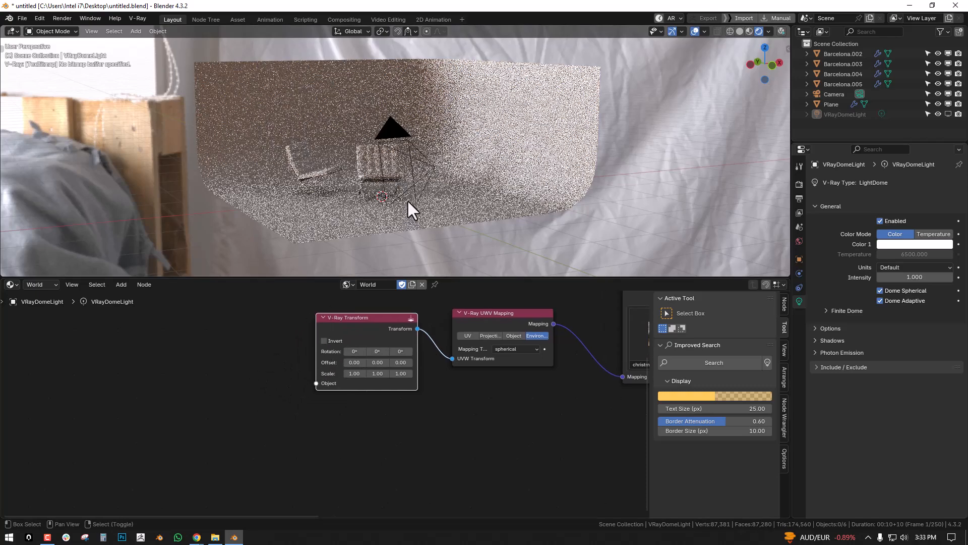
pyautogui.scroll(-3, 428, 187)
pyautogui.hotkey('shift', 'a')
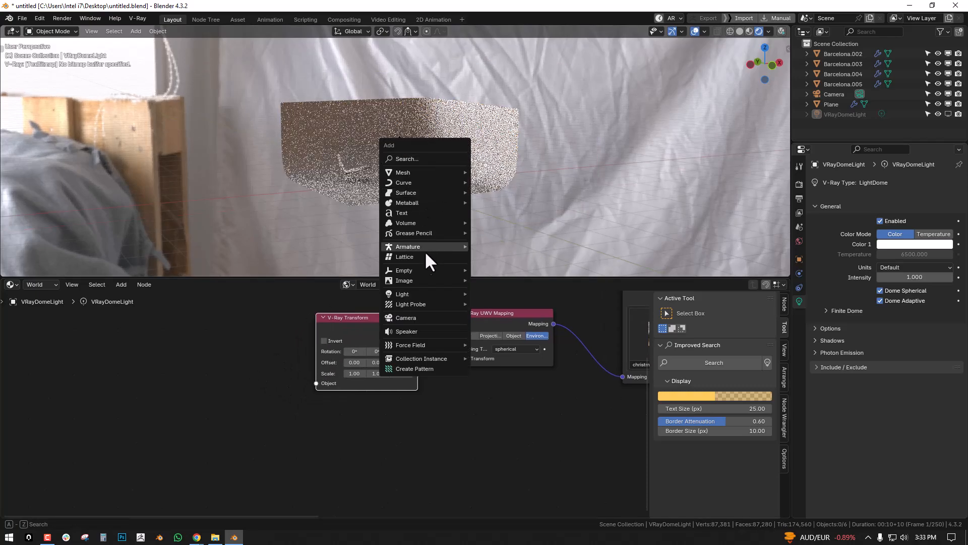
pyautogui.moveTo(420, 270)
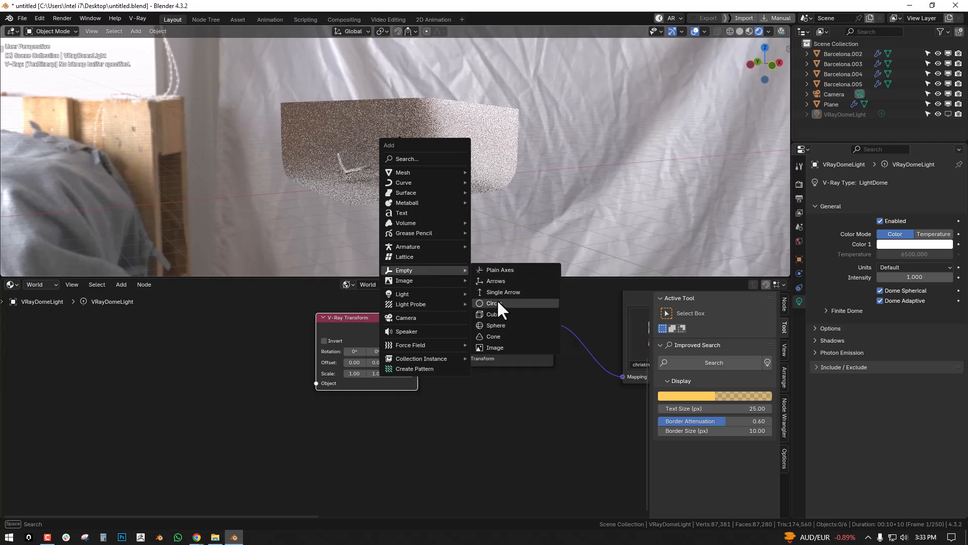
pyautogui.click(498, 325)
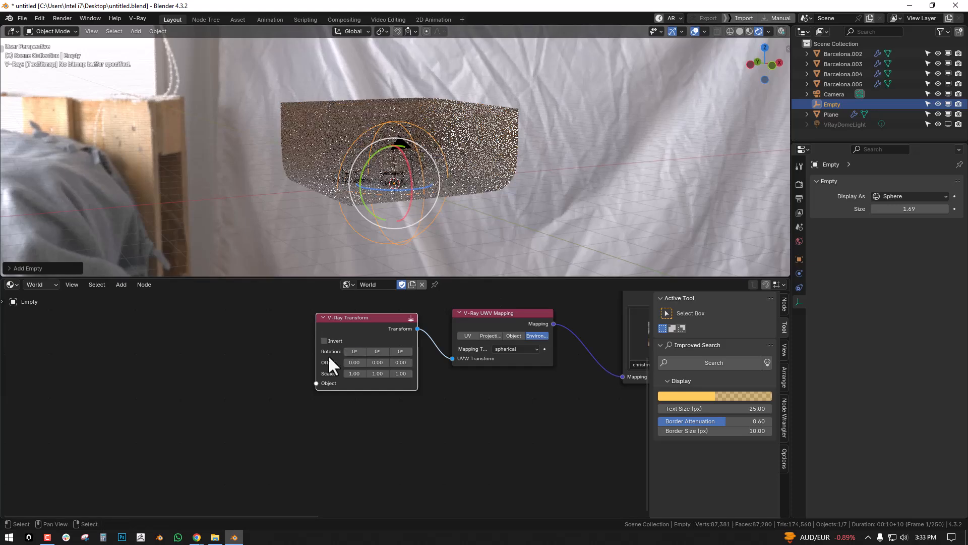
# - Add a V-Ray Object Select node referencing the Empty and connect it to the Transform node's Object input
pyautogui.moveTo(341, 346); pyautogui.dragTo(376, 338, button='middle')
pyautogui.hotkey('shift', 'a')
pyautogui.click(309, 325)
pyautogui.write('obj')
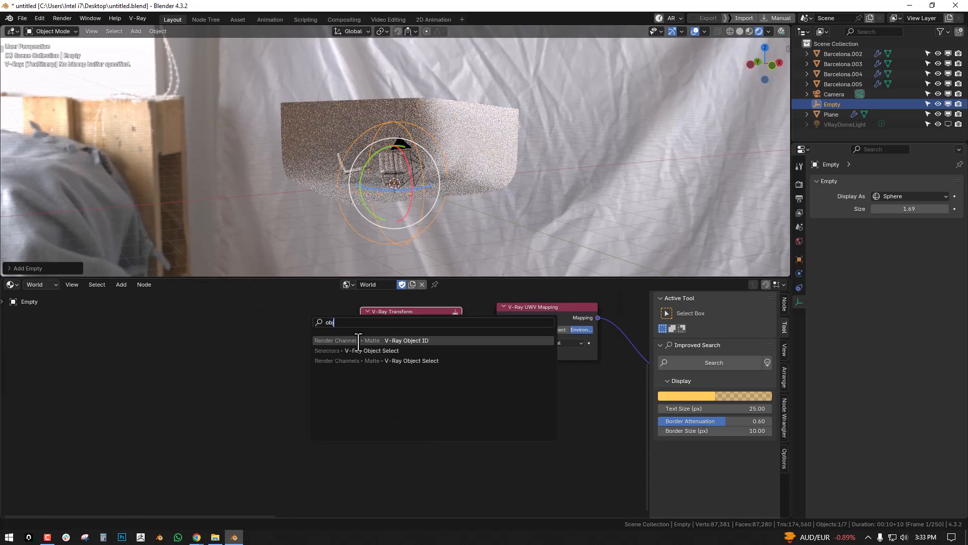
pyautogui.click(385, 350)
pyautogui.click(301, 389)
pyautogui.click(305, 381)
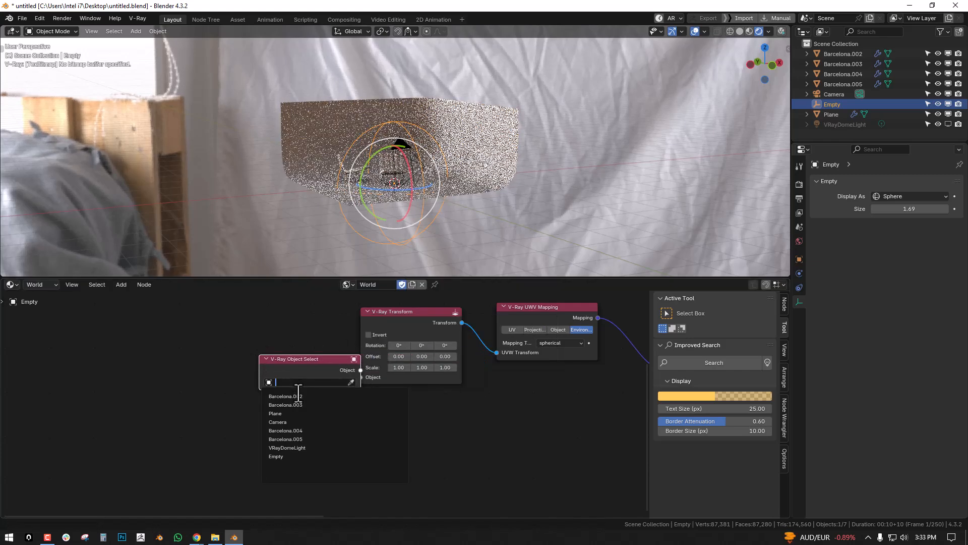
pyautogui.click(292, 457)
pyautogui.moveTo(344, 369)
pyautogui.mouseDown()
pyautogui.moveTo(316, 370)
pyautogui.moveTo(360, 377)
pyautogui.mouseUp()
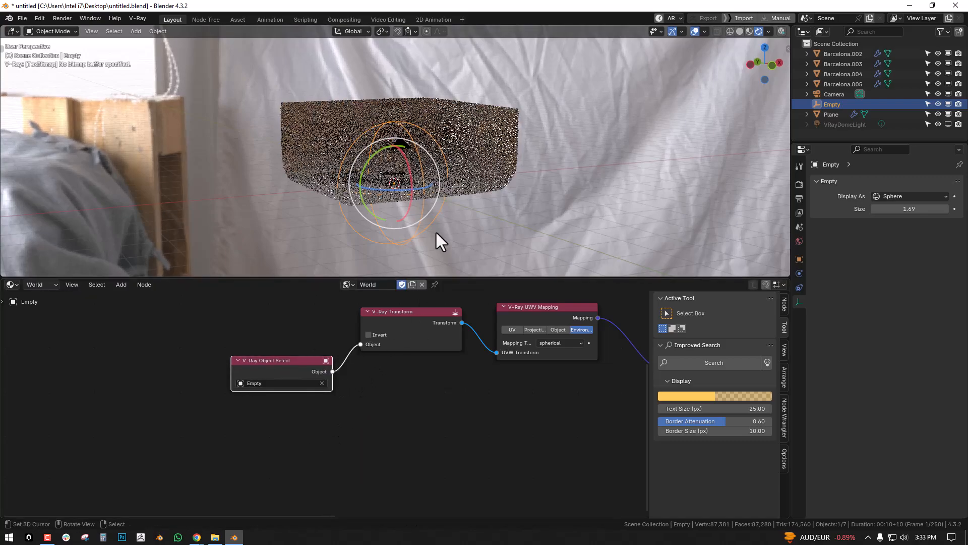
# - Try rotating the Empty about the global Z axis and scaling it to adjust the environment HDRI
pyautogui.press('r')
pyautogui.press('z')
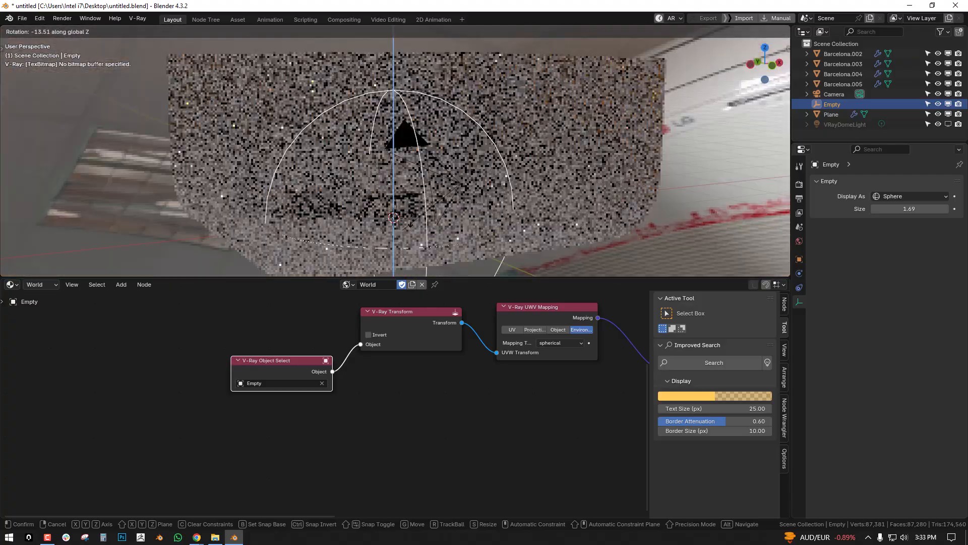
pyautogui.press('s')
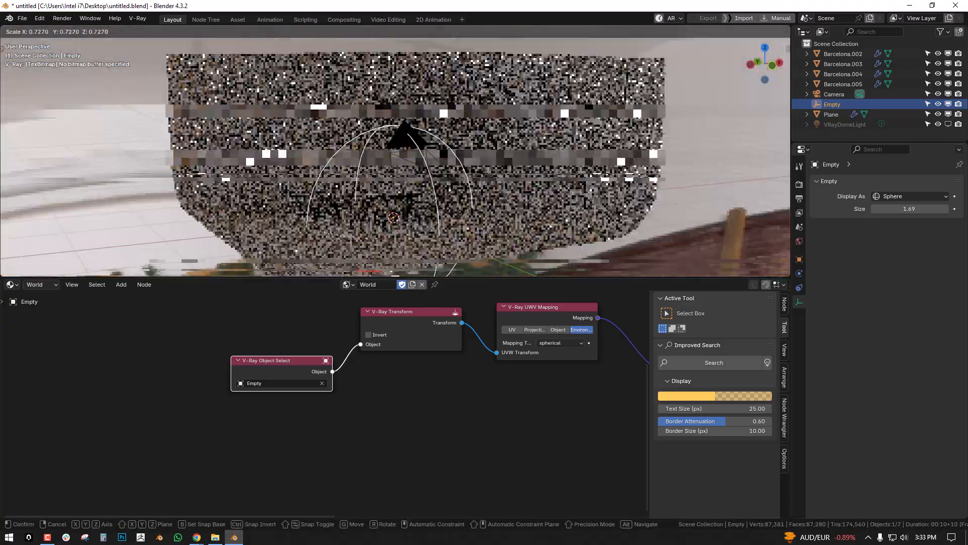
pyautogui.rightClick(501, 186)
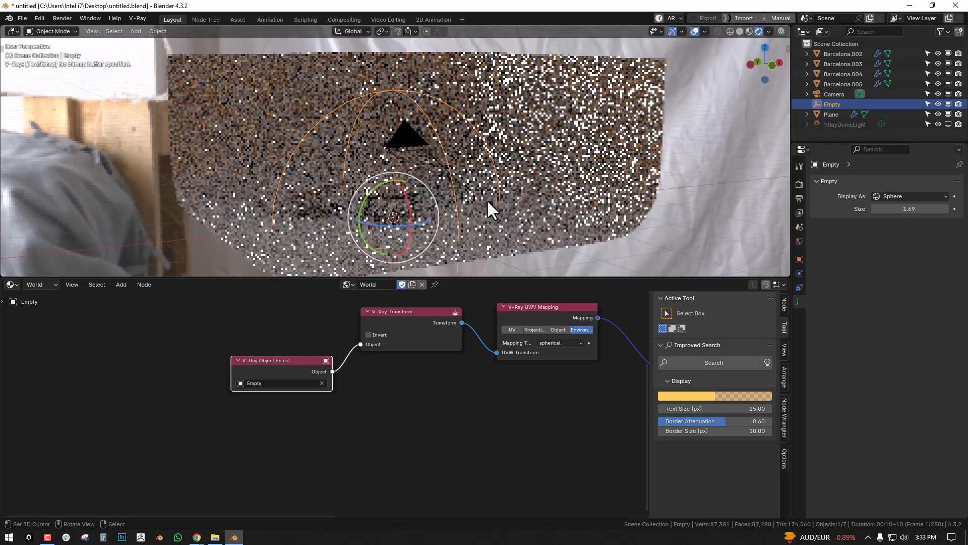
# - Delete the Empty and re-enable the dome light in the viewport
pyautogui.press('x')
pyautogui.click(512, 188)
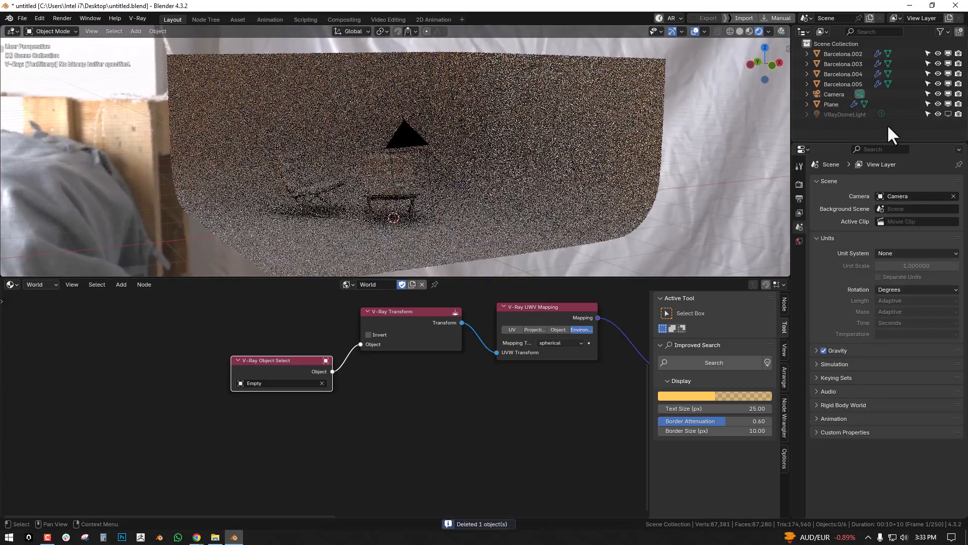
pyautogui.click(949, 114)
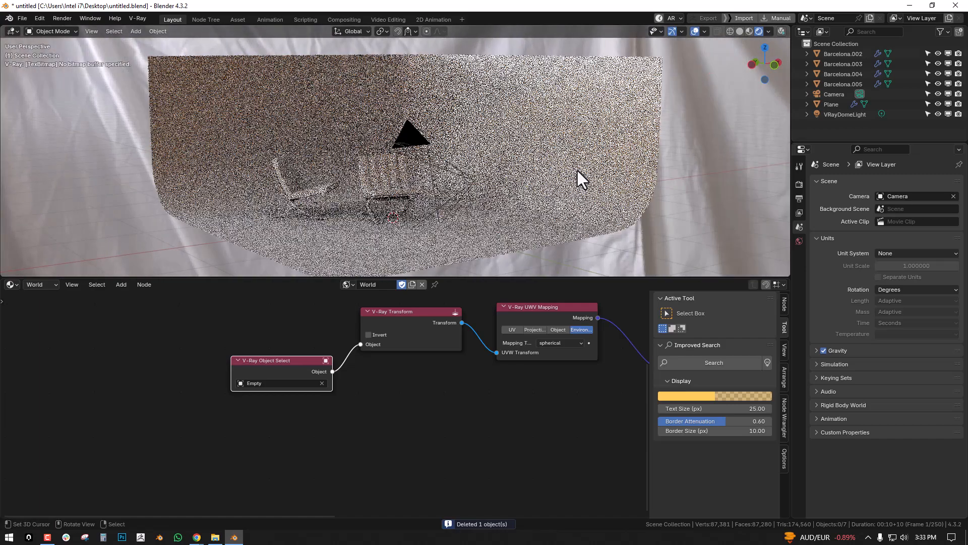
# - Disable GI and Background in the V-Ray Environment node
pyautogui.moveTo(549, 171); pyautogui.dragTo(588, 172, button='middle')
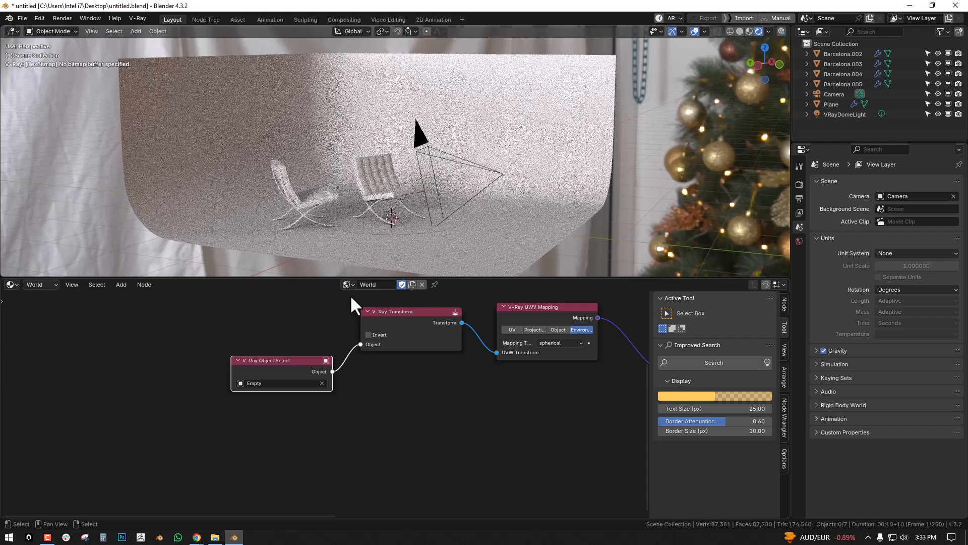
pyautogui.scroll(-4, 483, 338)
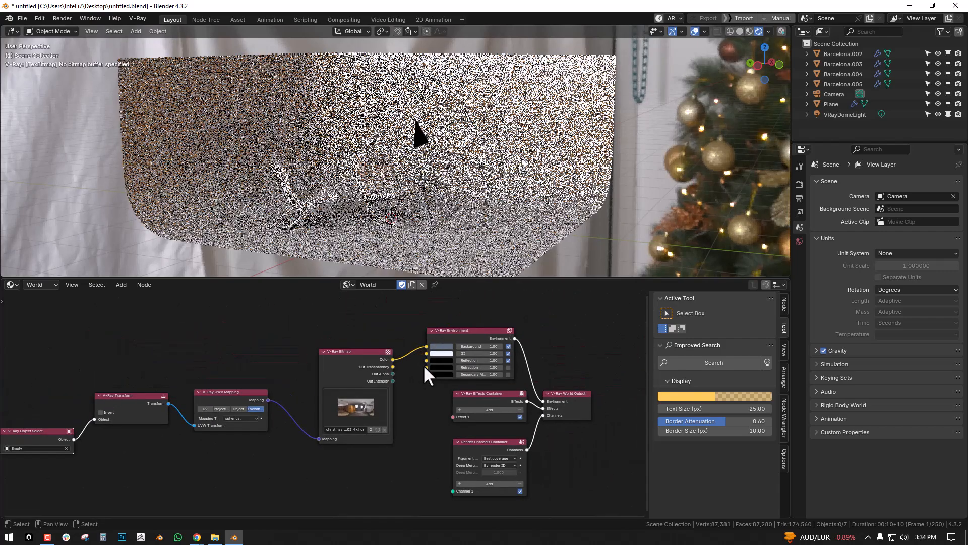
pyautogui.click(508, 352)
pyautogui.click(508, 346)
pyautogui.moveTo(591, 187); pyautogui.dragTo(537, 185, button='middle')
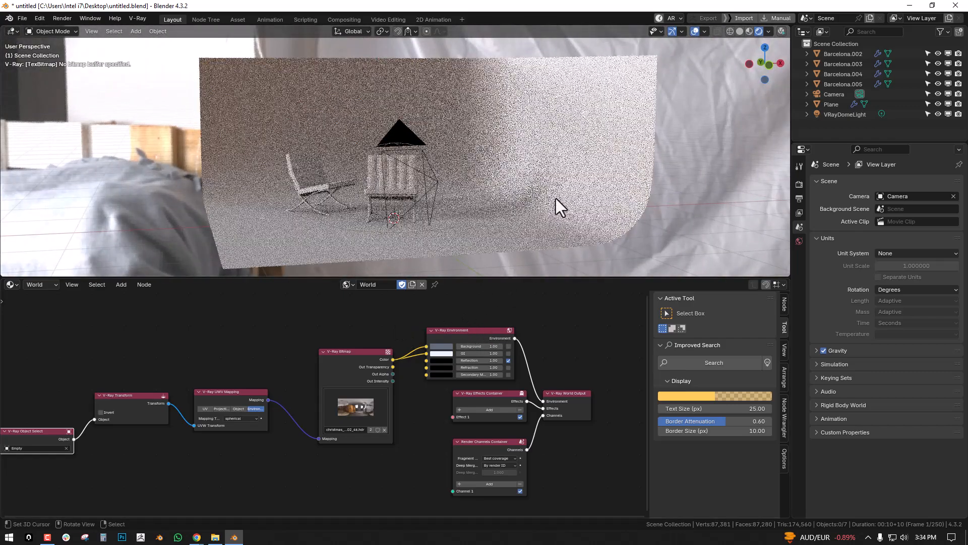
# - Select the dome light and rotate it to shift the HDRI lighting on the chairs and backdrop
pyautogui.scroll(3, 522, 208)
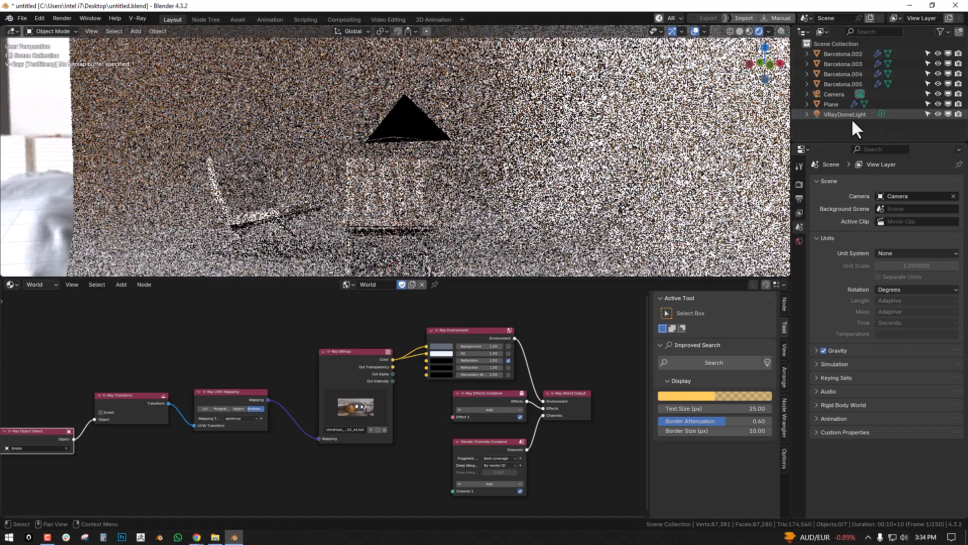
pyautogui.click(845, 114)
pyautogui.scroll(-2, 454, 201)
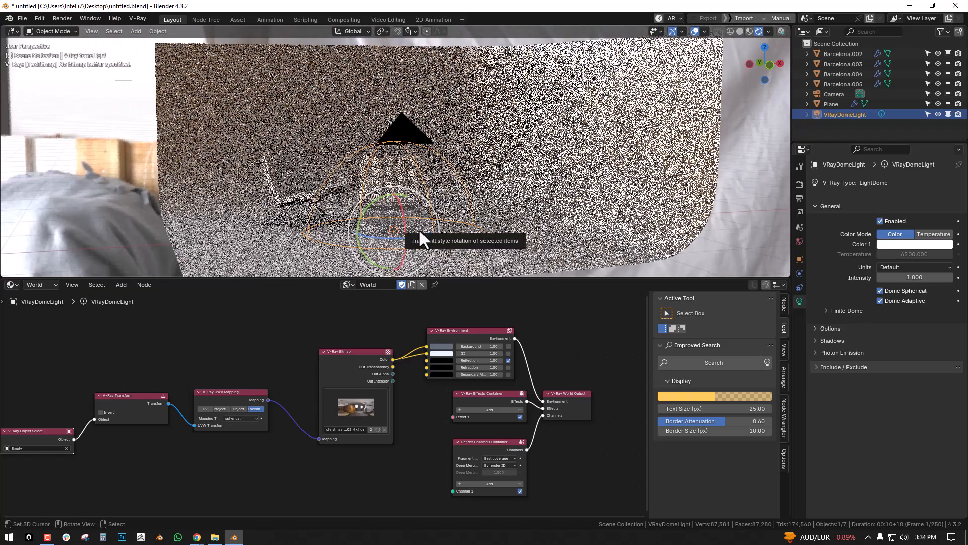
pyautogui.moveTo(422, 235); pyautogui.dragTo(492, 225)
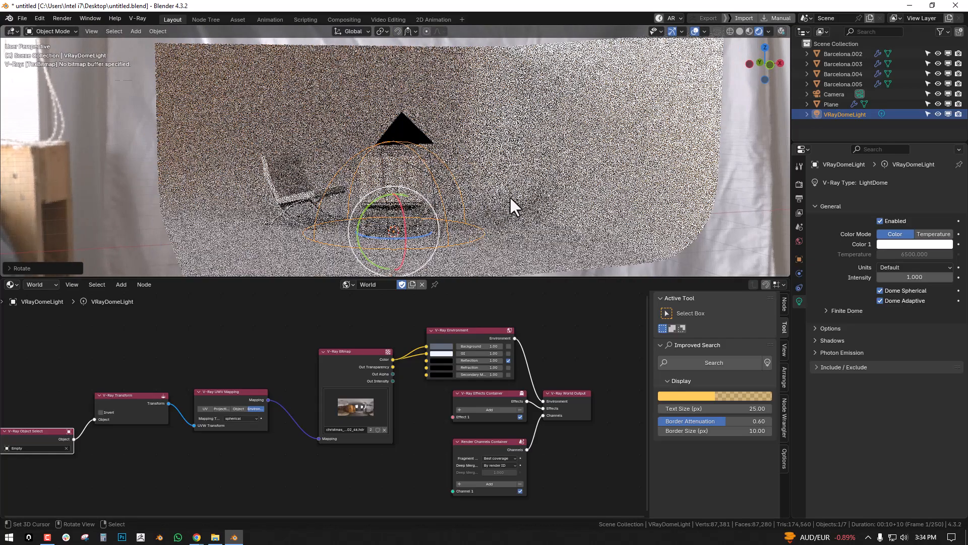
# - Look through the camera and split the 3D viewport, setting the second area to a top view of the chairs
pyautogui.press('KP_0')
pyautogui.click(534, 173)
pyautogui.keyDown('shift'); pyautogui.moveTo(505, 162); pyautogui.dragTo(475, 169, button='middle'); pyautogui.keyUp('shift')
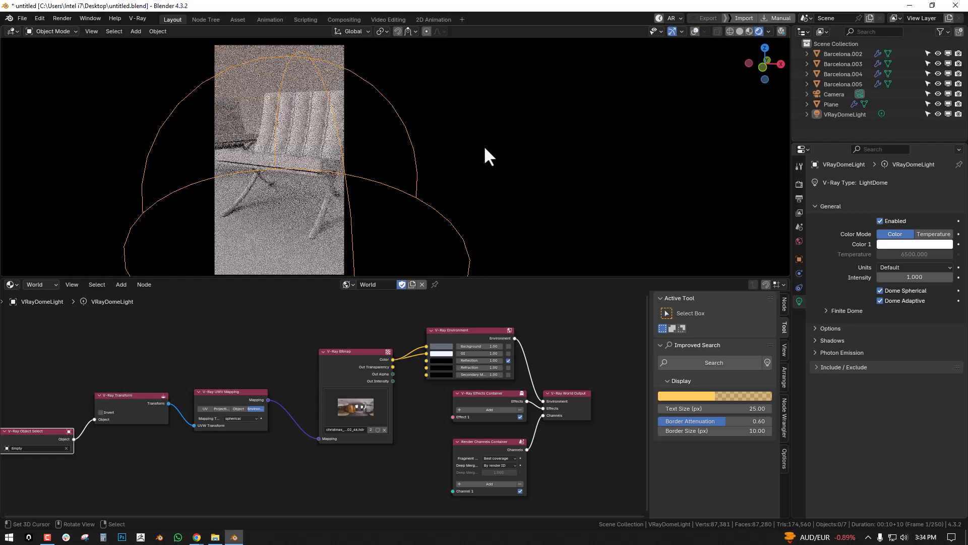
pyautogui.moveTo(797, 27); pyautogui.dragTo(524, 92)
pyautogui.press('KP_7')
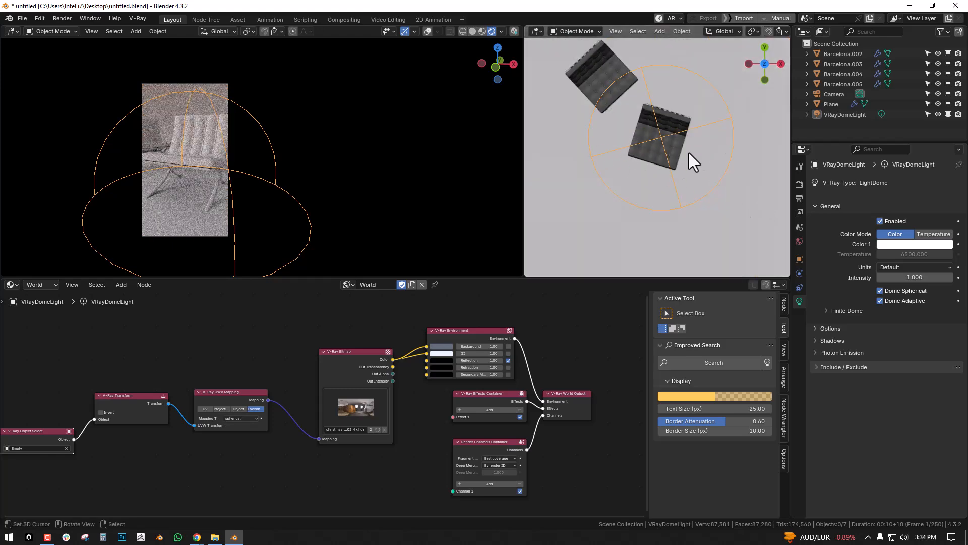
pyautogui.scroll(-2, 694, 162)
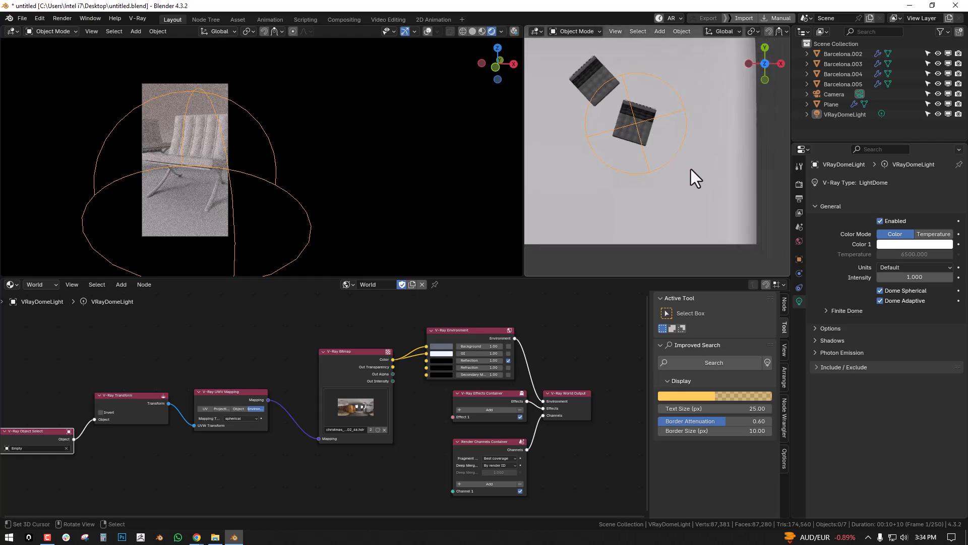
# - Disable the dome light in the viewport and add a V-Ray Rect Light
pyautogui.hotkey('shift', 'a')
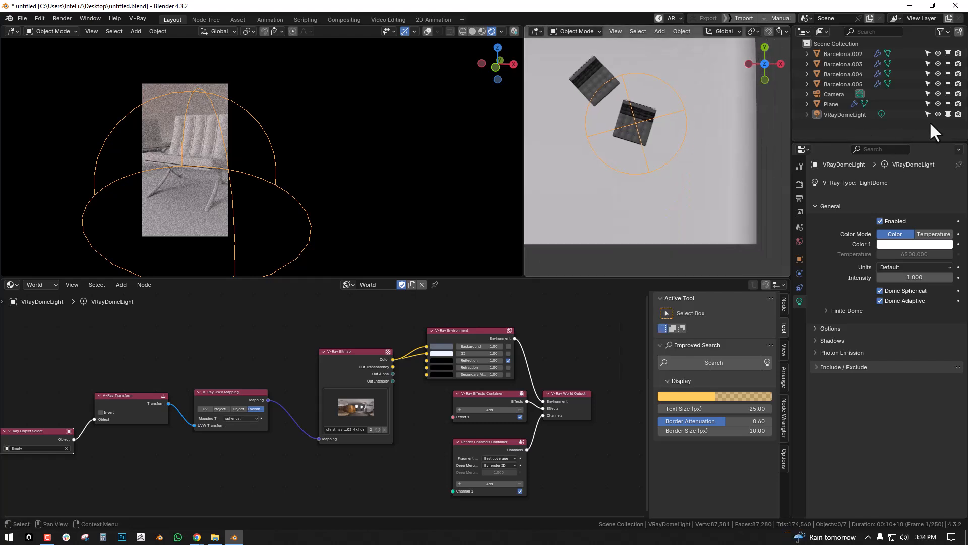
pyautogui.click(948, 114)
pyautogui.hotkey('shift', 'a')
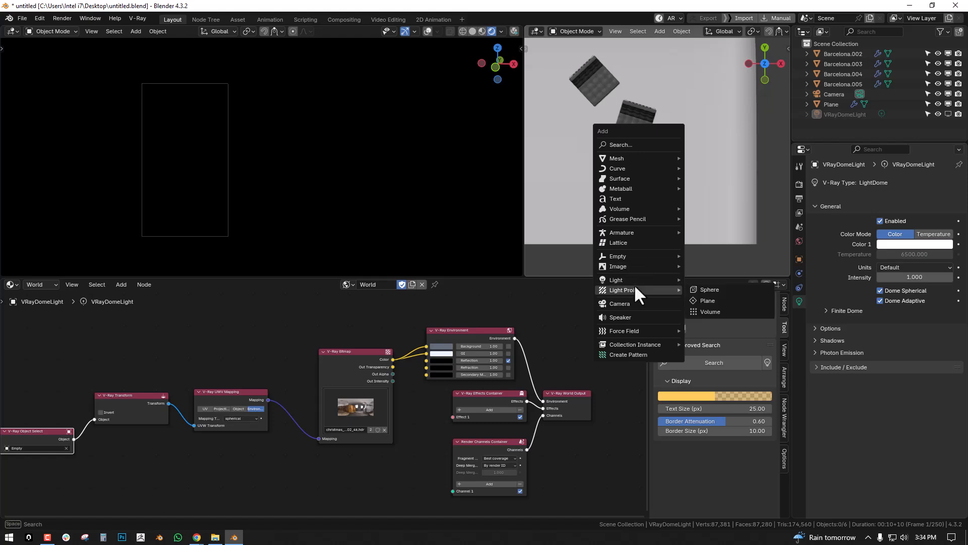
pyautogui.moveTo(637, 279)
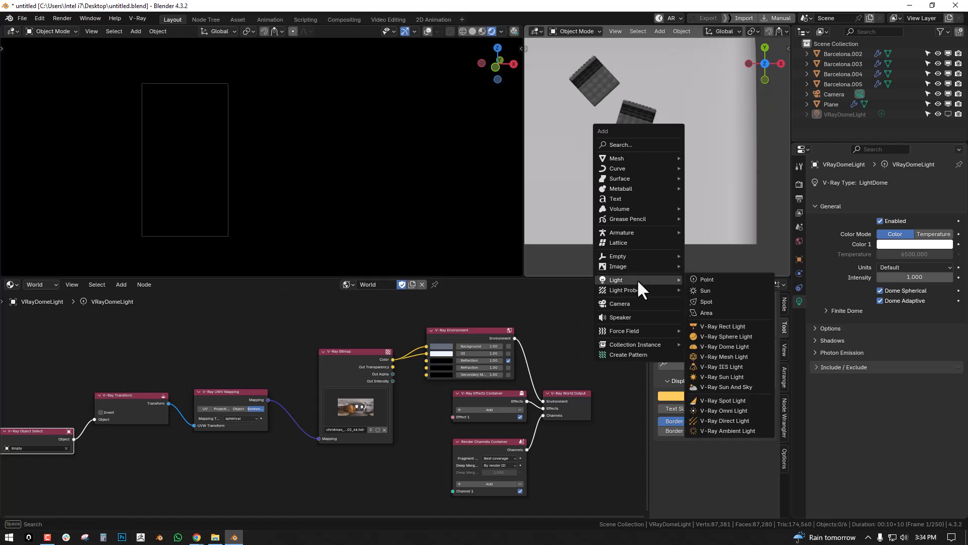
pyautogui.click(729, 326)
# - Raise the rect light beside the front chair, rotate it to face the chairs and set its intensity to 10
pyautogui.moveTo(670, 225); pyautogui.dragTo(692, 190, button='middle')
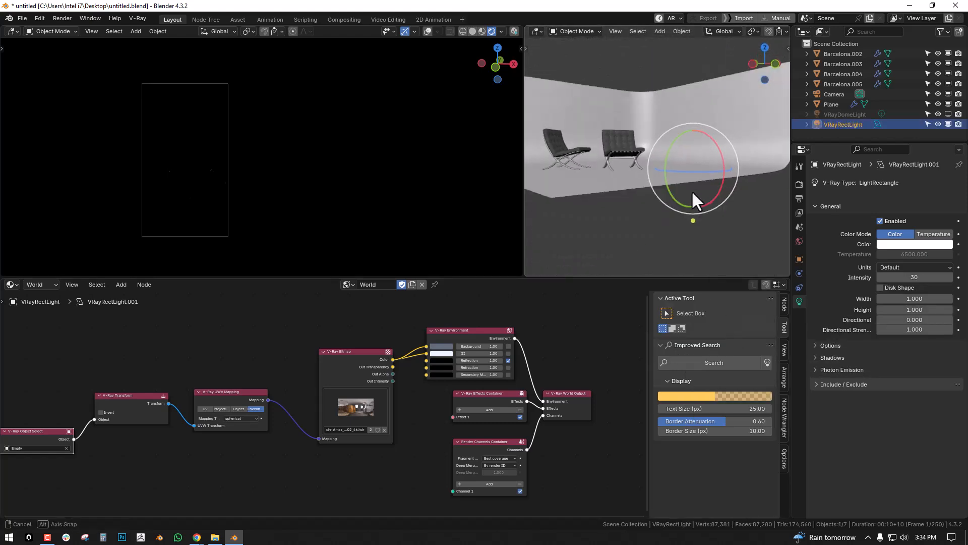
pyautogui.press('g')
pyautogui.click(686, 144)
pyautogui.press('r')
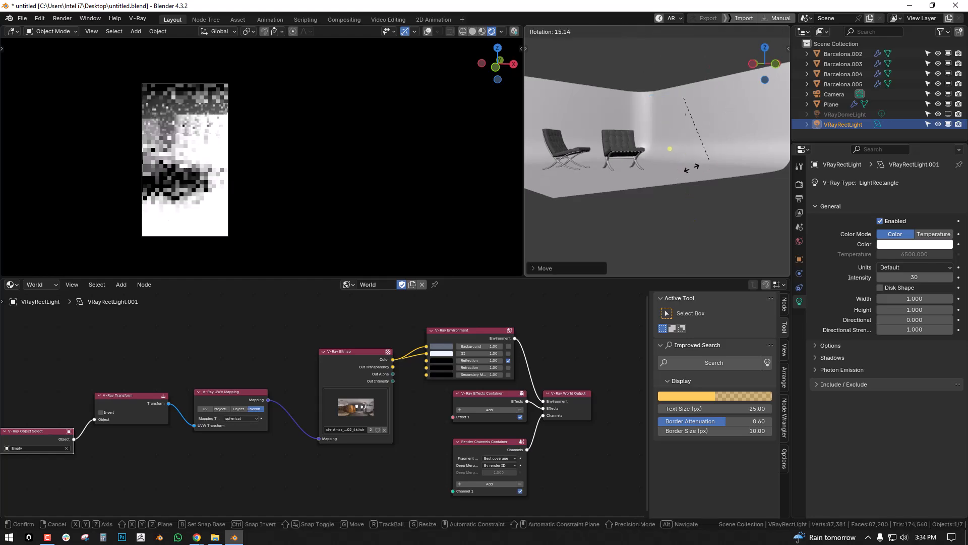
pyautogui.click(661, 171)
pyautogui.press('KP_7')
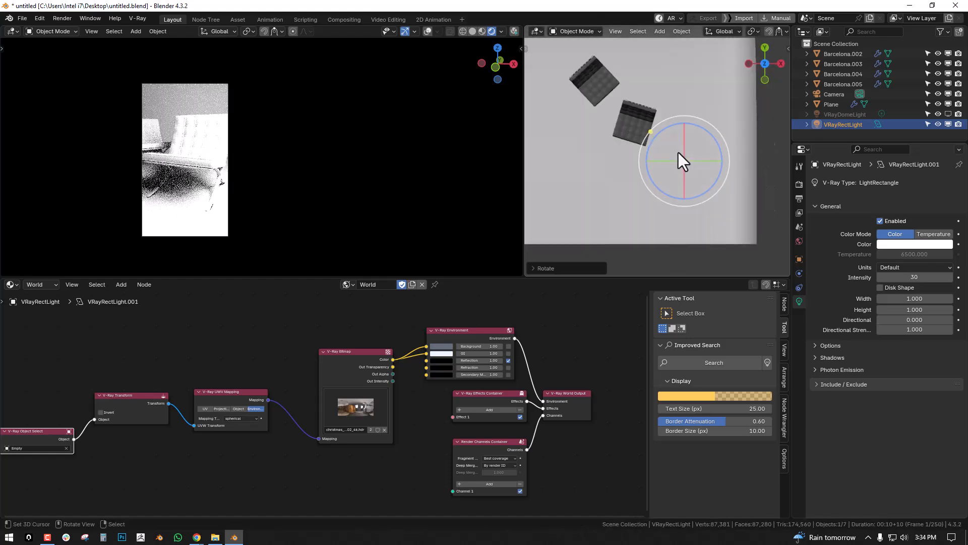
pyautogui.press('r')
pyautogui.click(694, 104)
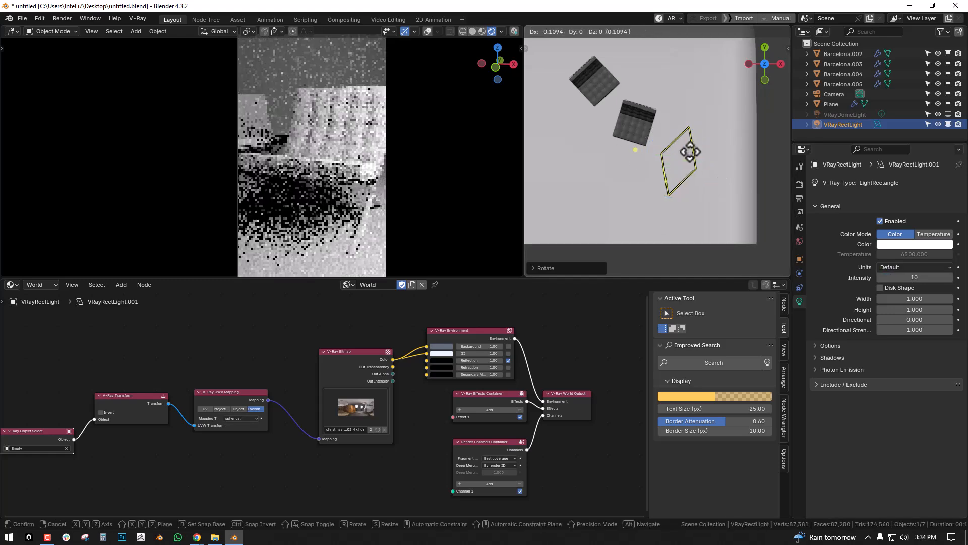
pyautogui.moveTo(692, 152); pyautogui.dragTo(703, 166)
# - Duplicate the rect light, move the copy to the opposite side of the chairs and rotate it
pyautogui.moveTo(704, 167); pyautogui.dragTo(714, 119, button='middle')
pyautogui.hotkey('shift', 'd')
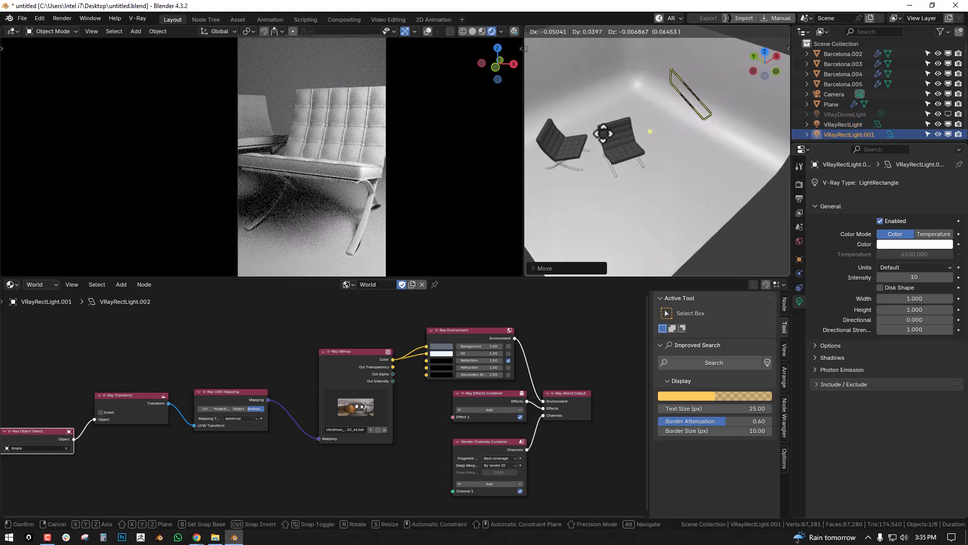
pyautogui.click(596, 147)
pyautogui.moveTo(597, 147); pyautogui.dragTo(679, 141, button='middle')
pyautogui.press('r')
pyautogui.click(666, 101)
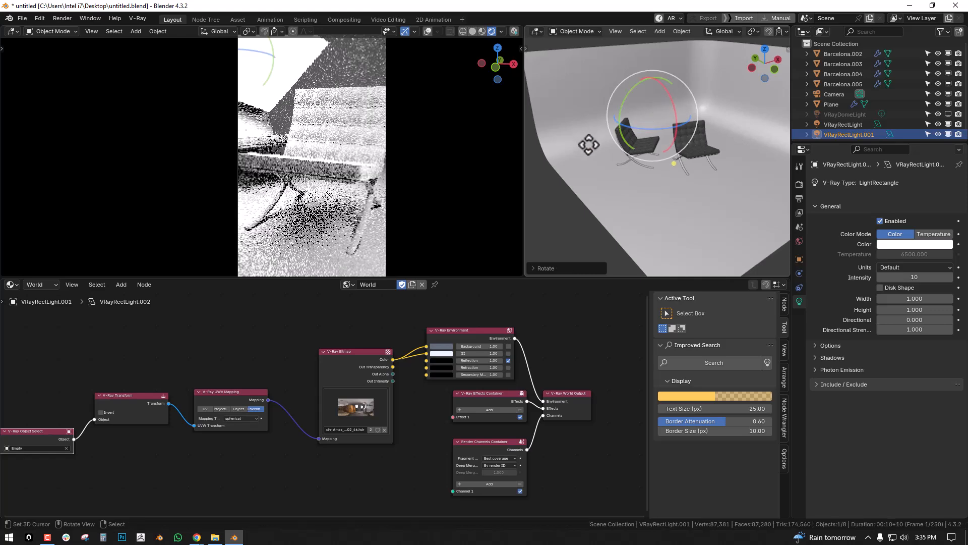
# - Make the duplicated rect light invisible, then shift it behind the rear chair and tilt it towards the seats
pyautogui.click(846, 345)
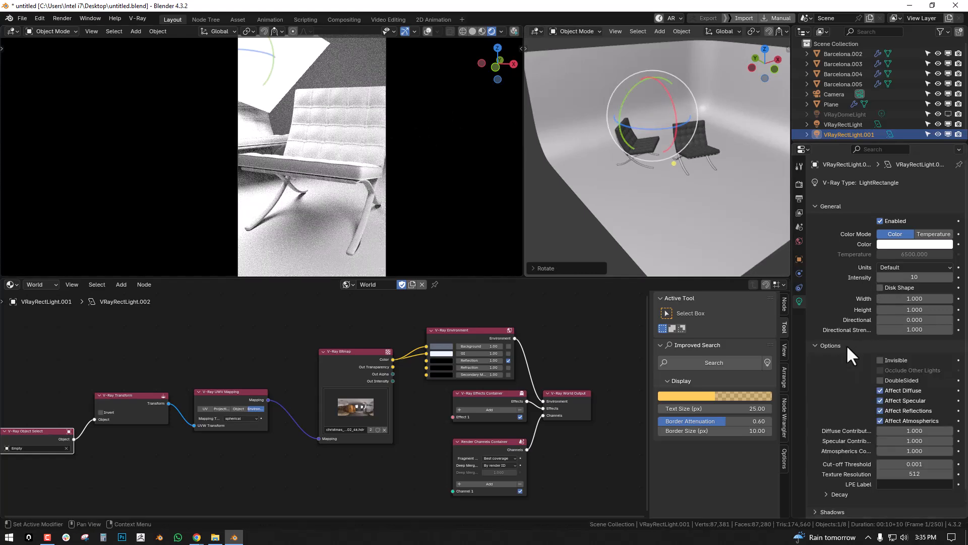
pyautogui.click(891, 358)
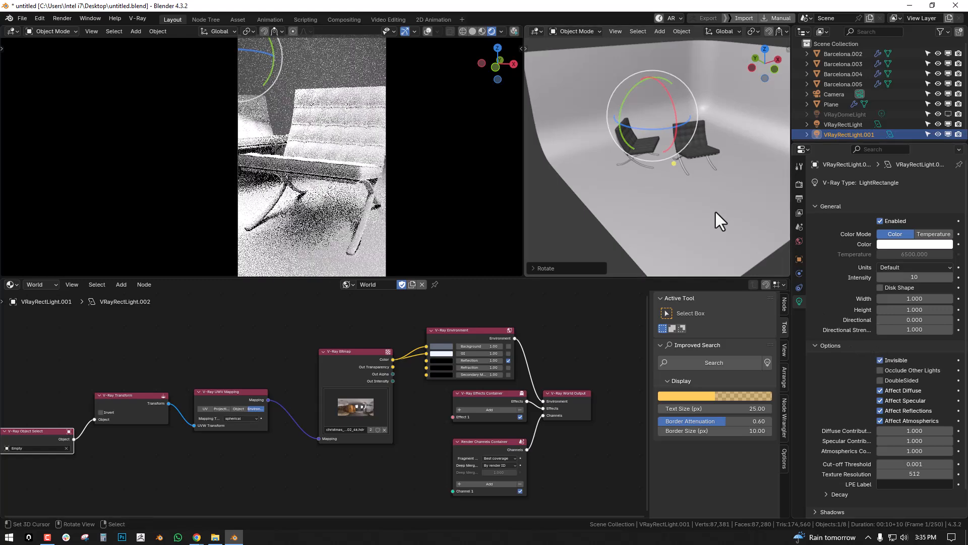
pyautogui.press('g')
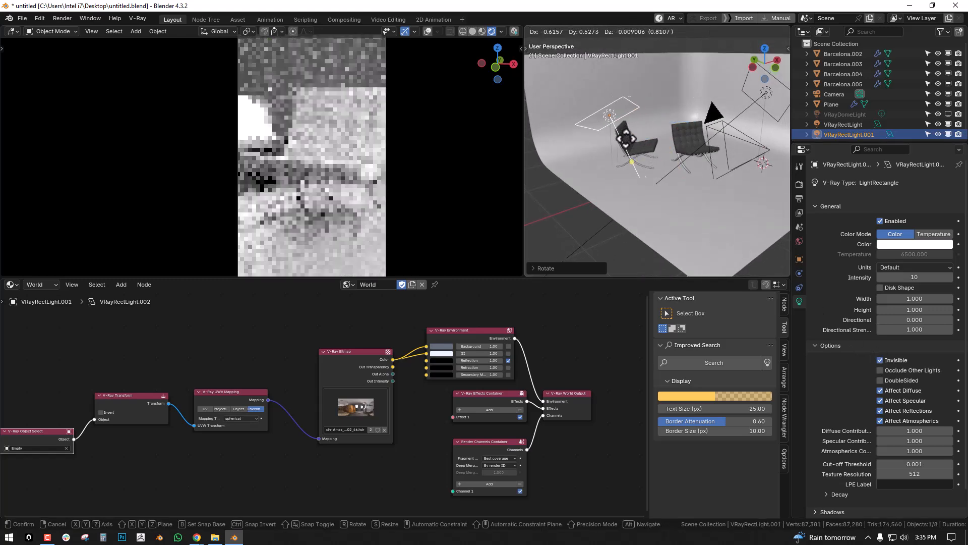
pyautogui.click(619, 138)
pyautogui.press('r')
pyautogui.click(657, 146)
pyautogui.press('r')
pyautogui.press('r')
pyautogui.click(674, 147)
pyautogui.moveTo(674, 146); pyautogui.dragTo(695, 122, button='middle')
# - Move the duplicated rect light farther out and higher, and scale it up
pyautogui.press('g')
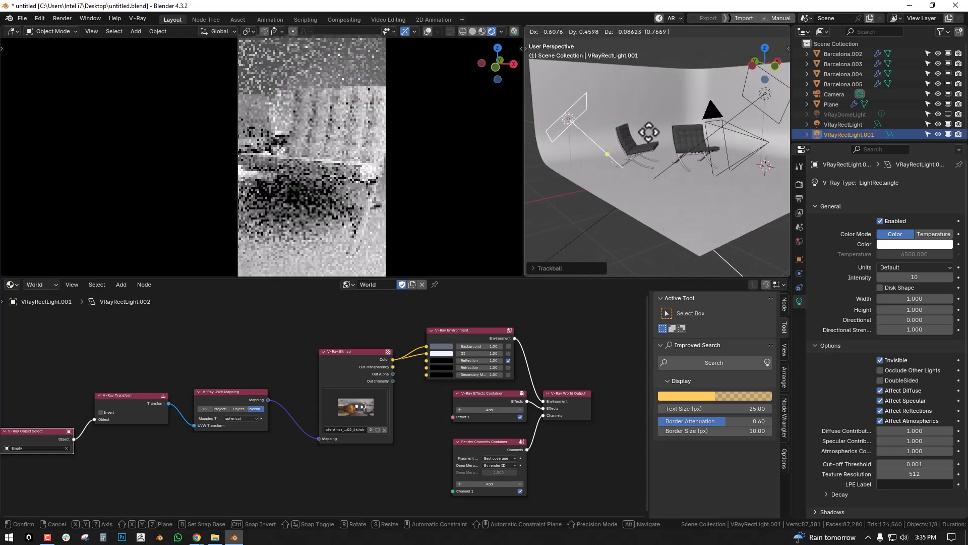
pyautogui.click(670, 125)
pyautogui.press('g')
pyautogui.click(654, 101)
pyautogui.press('s')
pyautogui.click(738, 138)
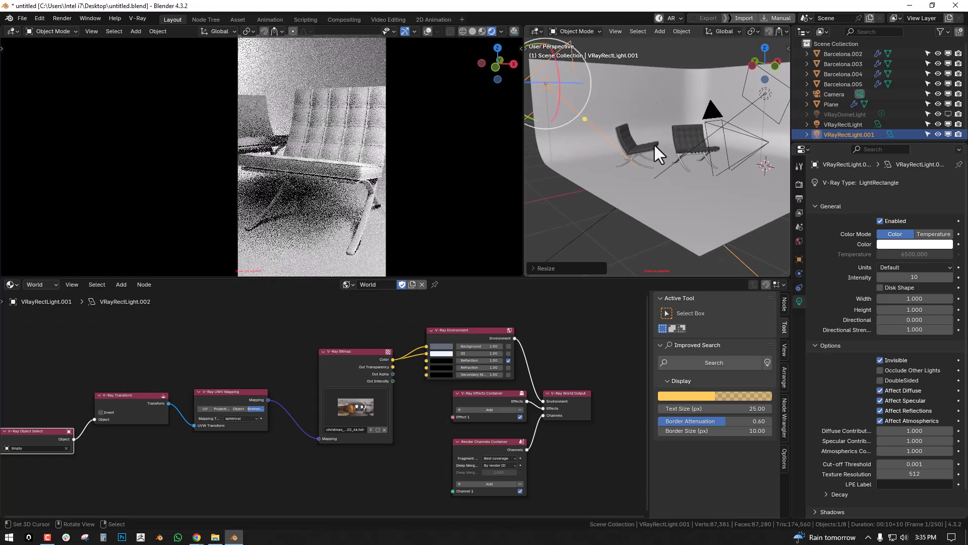
# - Re-aim the enlarged rect light with a free rotation and move it closer to the rear chair
pyautogui.press('r')
pyautogui.press('r')
pyautogui.click(631, 143)
pyautogui.press('g')
pyautogui.click(653, 151)
pyautogui.moveTo(661, 140); pyautogui.dragTo(666, 177, button='middle')
pyautogui.press('r')
pyautogui.rightClick(643, 141)
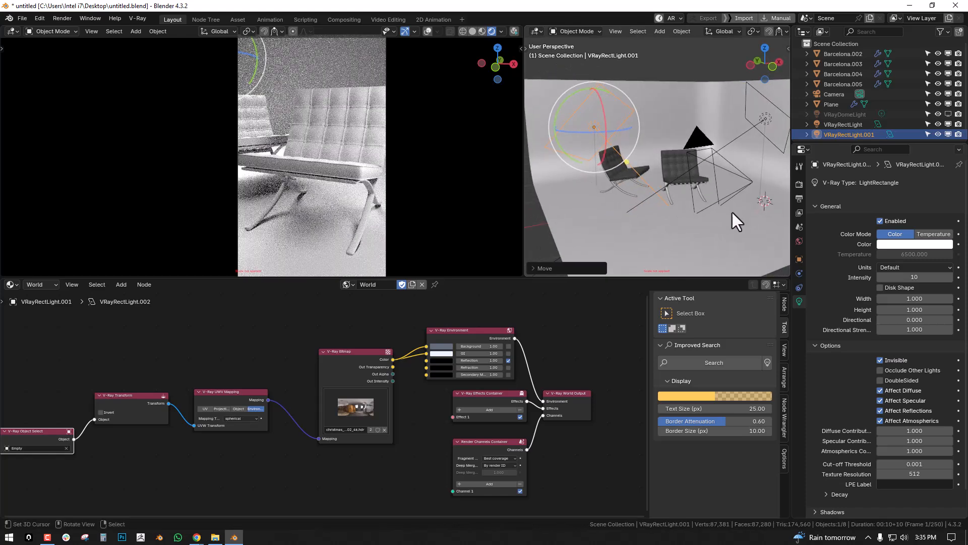
# - Set the duplicated rect light's intensity to 3 after trying 2 and 4
pyautogui.click(923, 278)
pyautogui.write('2')
pyautogui.press('Return')
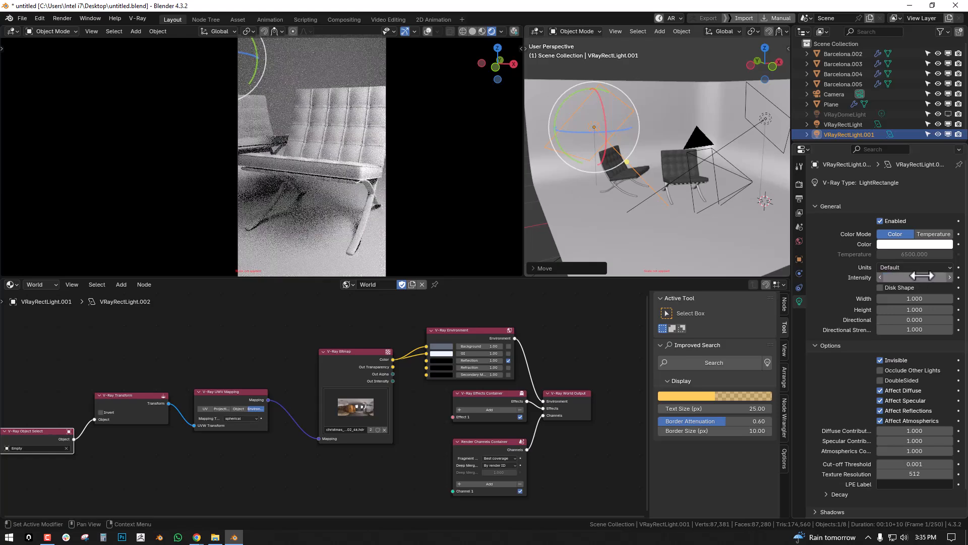
pyautogui.moveTo(932, 279); pyautogui.dragTo(944, 279)
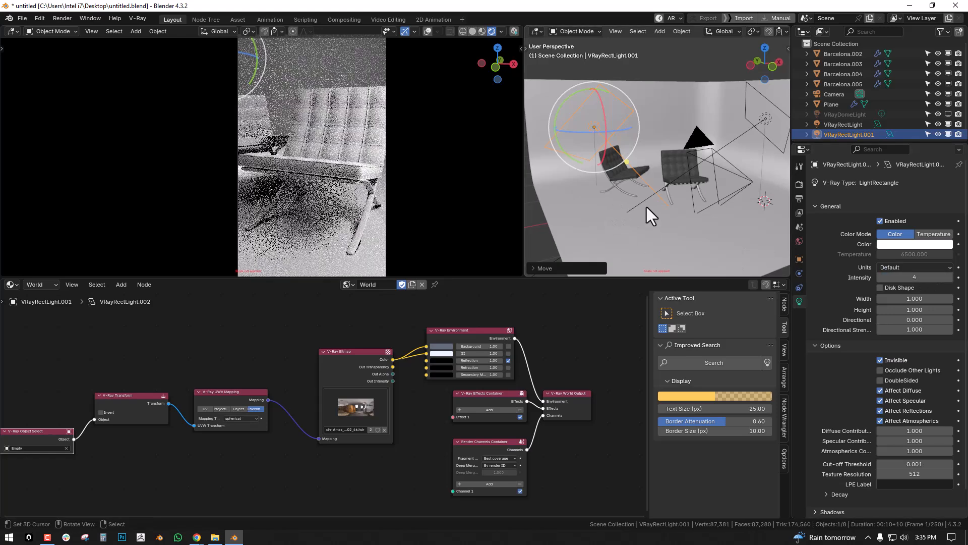
pyautogui.click(915, 277)
pyautogui.write('3')
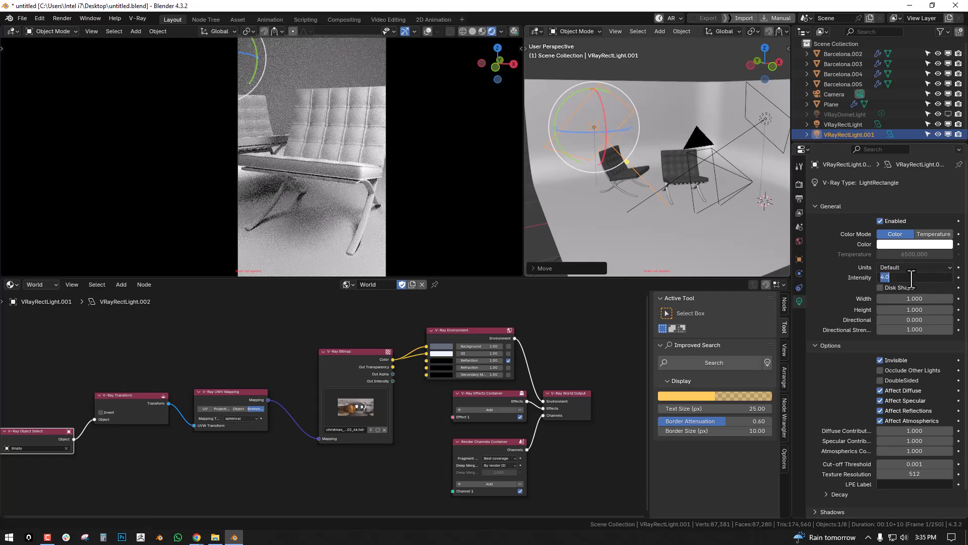
pyautogui.press('Return')
# - Re-enable the dome light in the viewport and set its intensity to 0.3
pyautogui.click(948, 114)
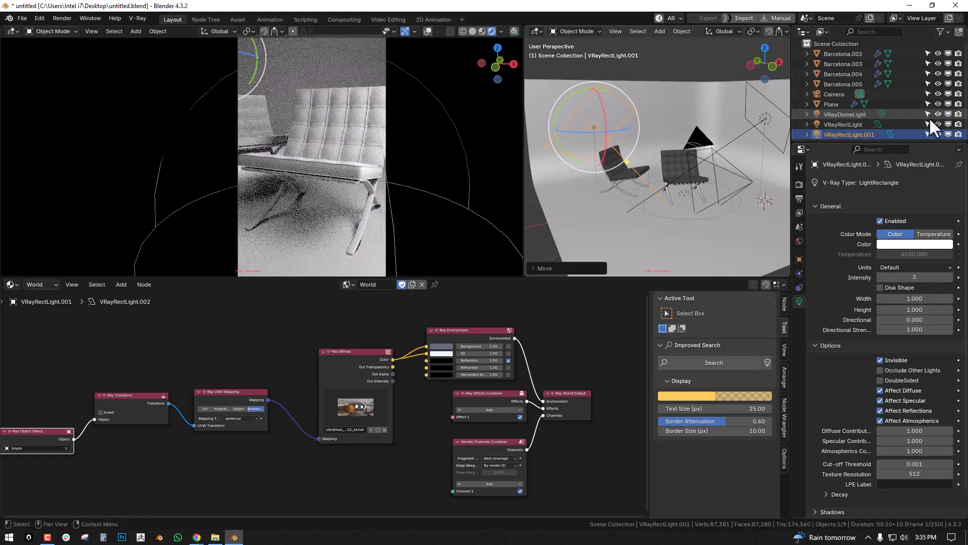
pyautogui.hotkey('alt', 'a')
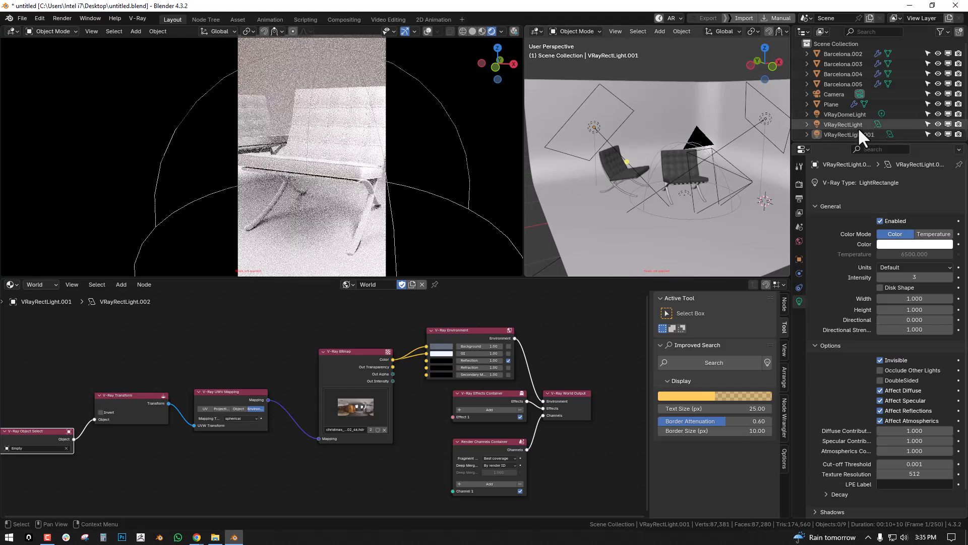
pyautogui.click(852, 114)
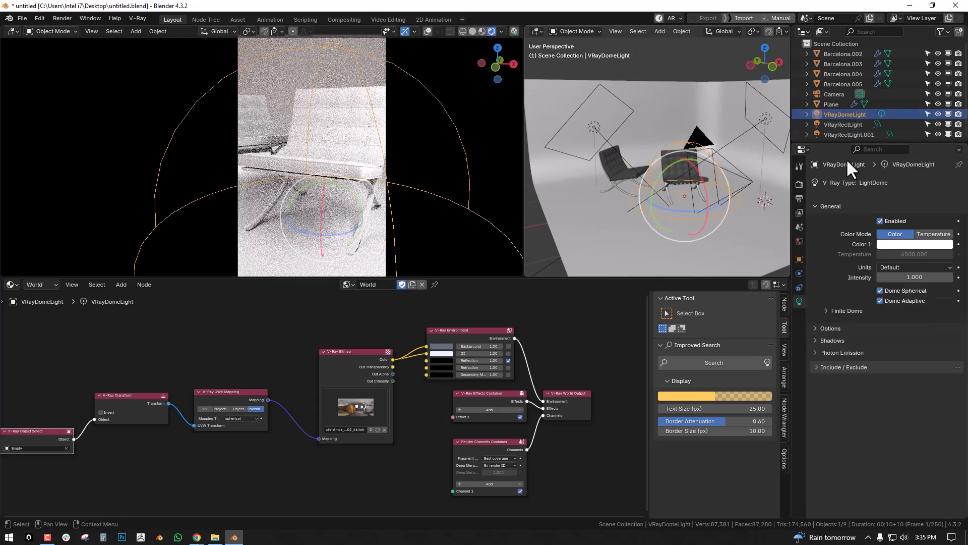
pyautogui.click(918, 277)
pyautogui.write('0.3')
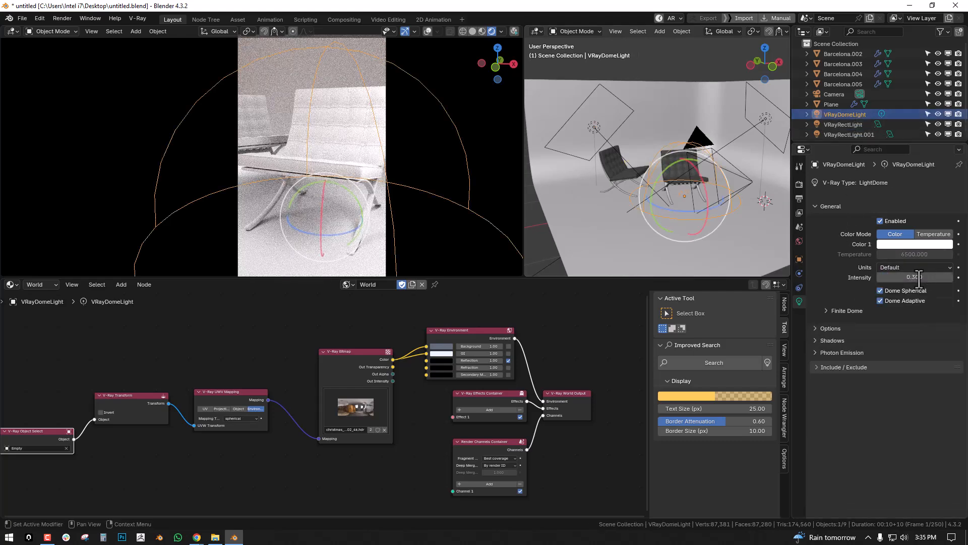
pyautogui.press('Return')
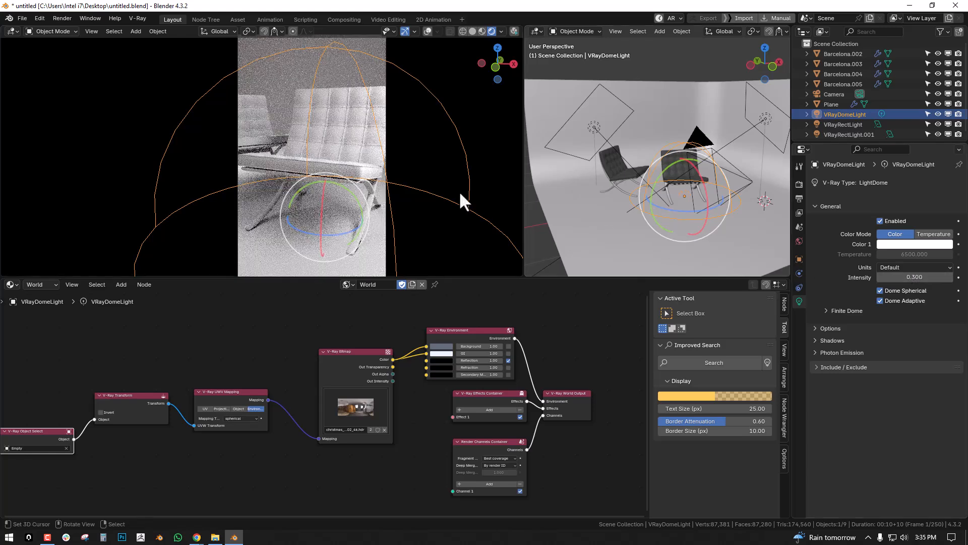
# - Deselect everything, switch the camera viewport to solid shading, then render the scene and inspect the chairs in the V-Ray Frame Buffer
pyautogui.hotkey('alt', 'a')
pyautogui.press('z')
pyautogui.click(474, 189)
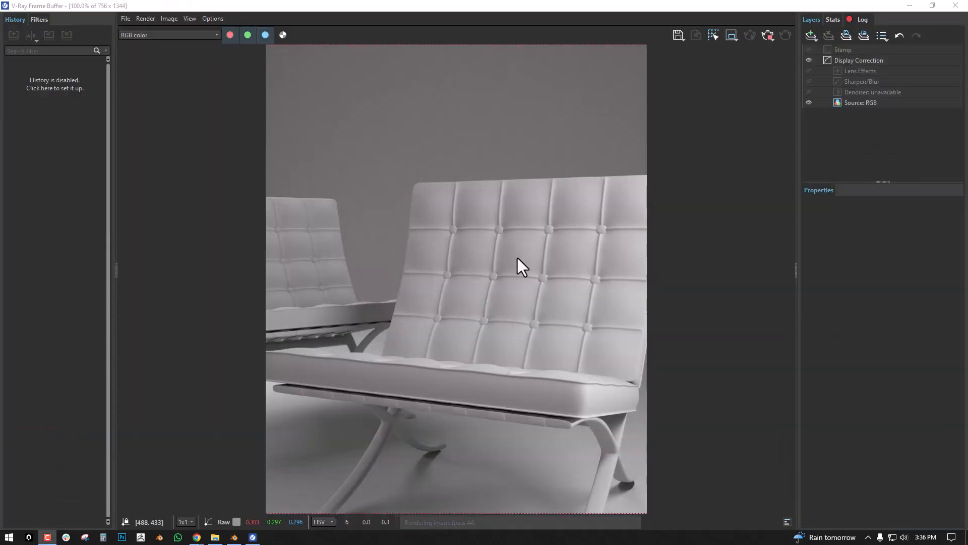
pyautogui.moveTo(523, 225); pyautogui.dragTo(526, 217, button='middle')
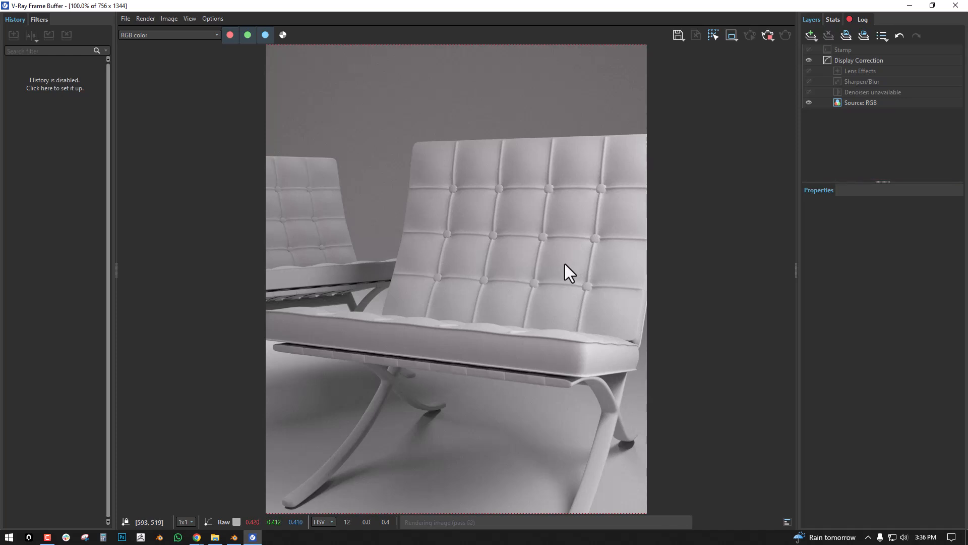
pyautogui.moveTo(583, 293); pyautogui.dragTo(579, 261, button='middle')
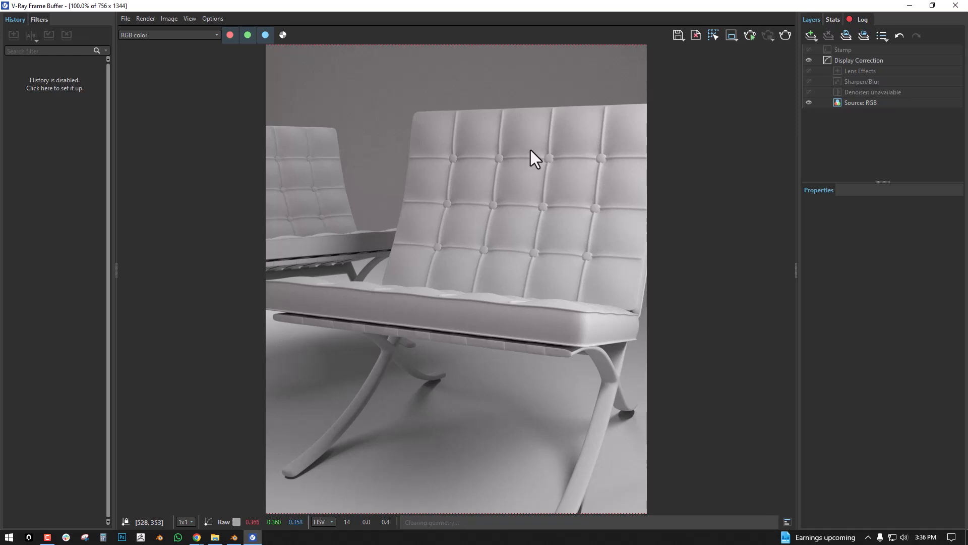
# - Restore the V-Ray Frame Buffer to a smaller window, check the full render and dismiss it to return to the scene
pyautogui.doubleClick(499, 8)
pyautogui.moveTo(57, 35); pyautogui.dragTo(404, 82)
pyautogui.scroll(-1, 577, 207)
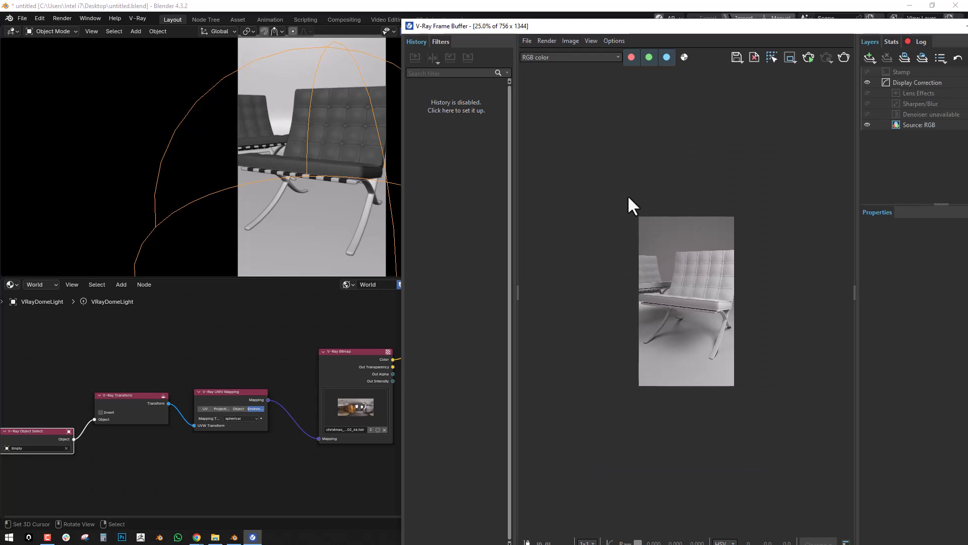
pyautogui.scroll(1, 628, 197)
pyautogui.moveTo(724, 26); pyautogui.dragTo(966, 59)
pyautogui.click(961, 60)
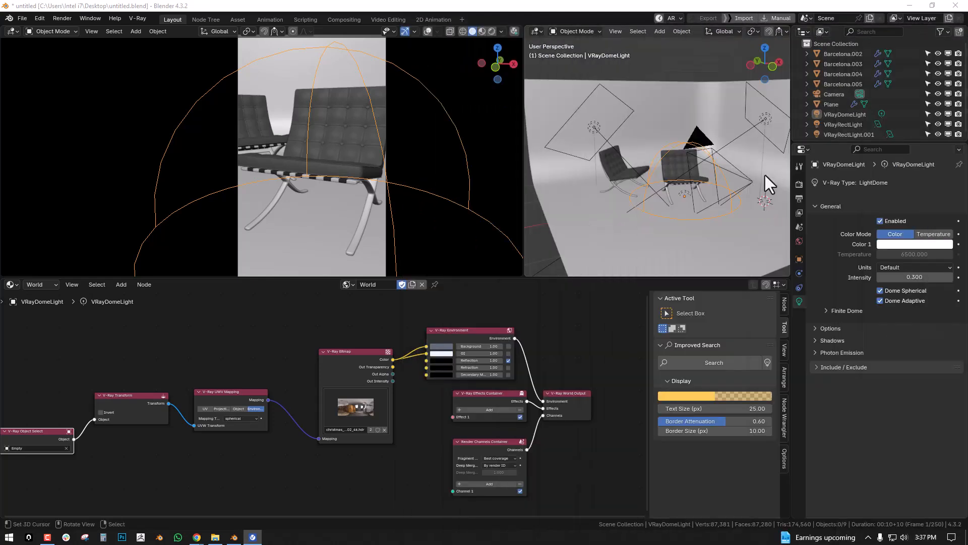
# - Open the V-Ray render settings and widen the properties area
pyautogui.click(800, 184)
pyautogui.moveTo(793, 205); pyautogui.dragTo(745, 204)
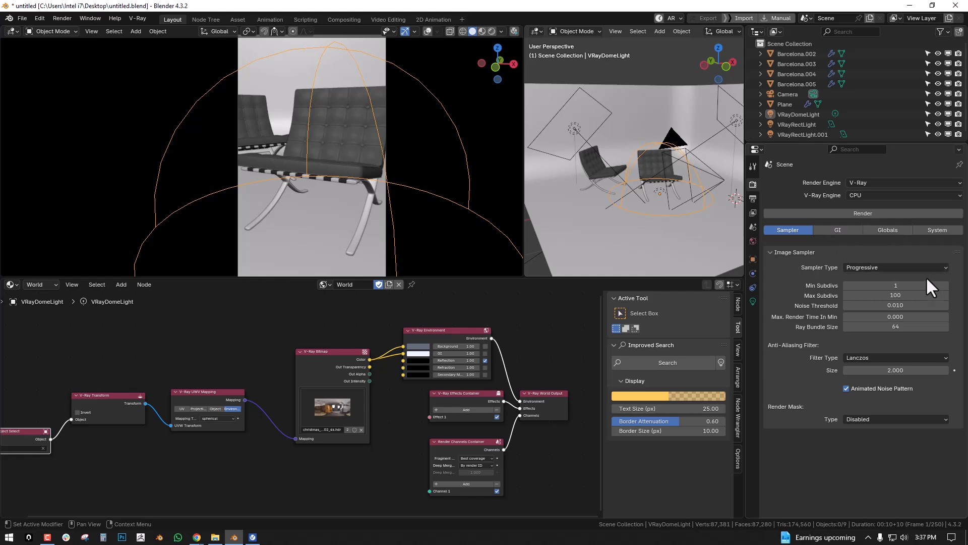
# - Look through the V-Ray GI, Globals and System render settings, and return to the Sampler settings
pyautogui.click(837, 232)
pyautogui.click(889, 231)
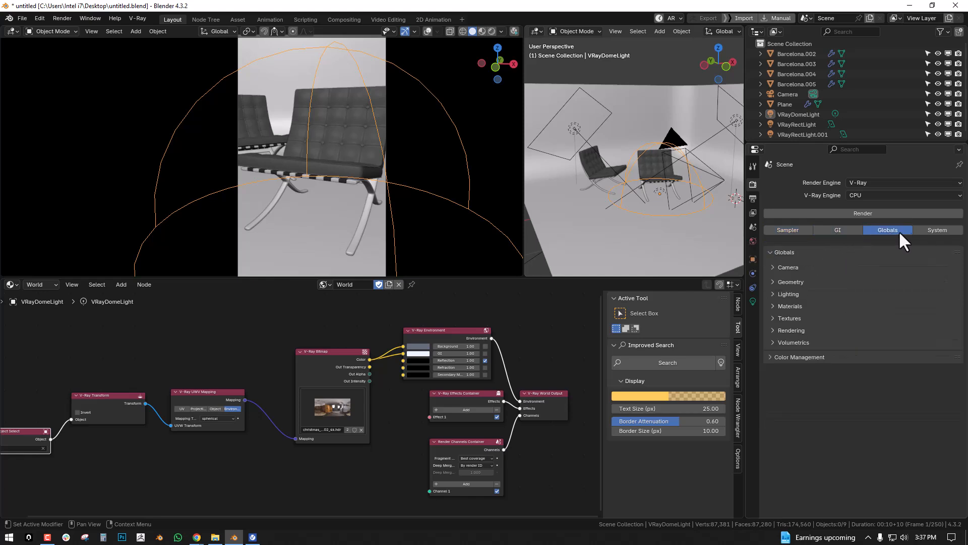
pyautogui.click(940, 232)
pyautogui.click(784, 229)
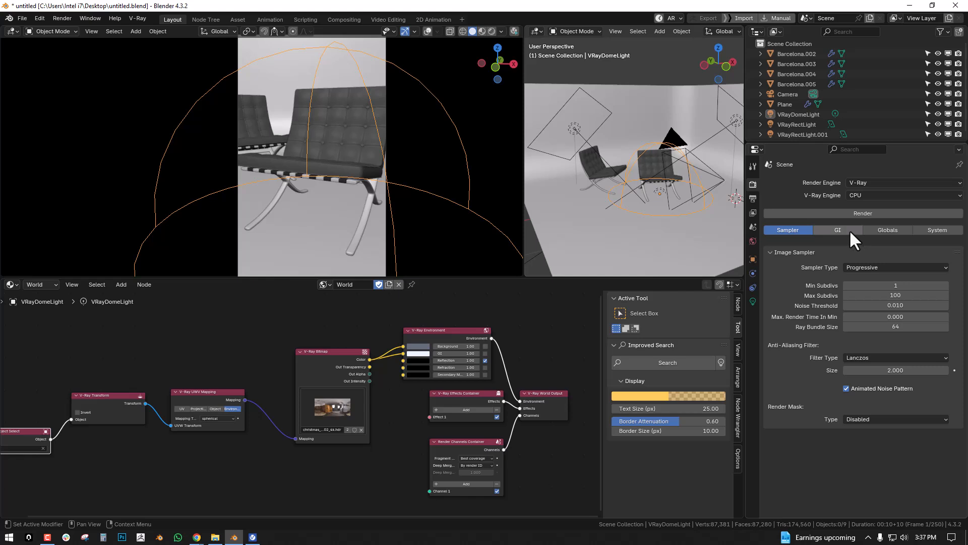
pyautogui.click(849, 230)
pyautogui.click(881, 231)
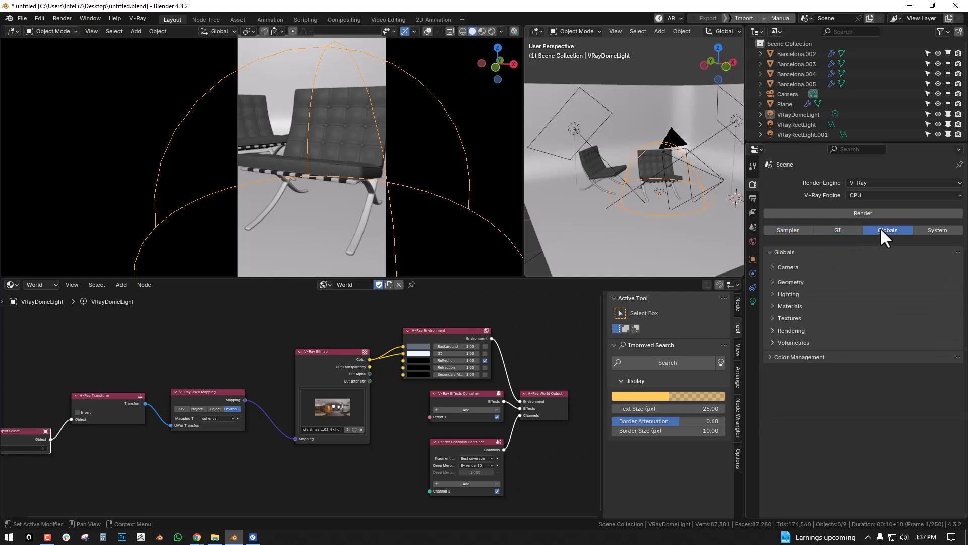
pyautogui.click(803, 230)
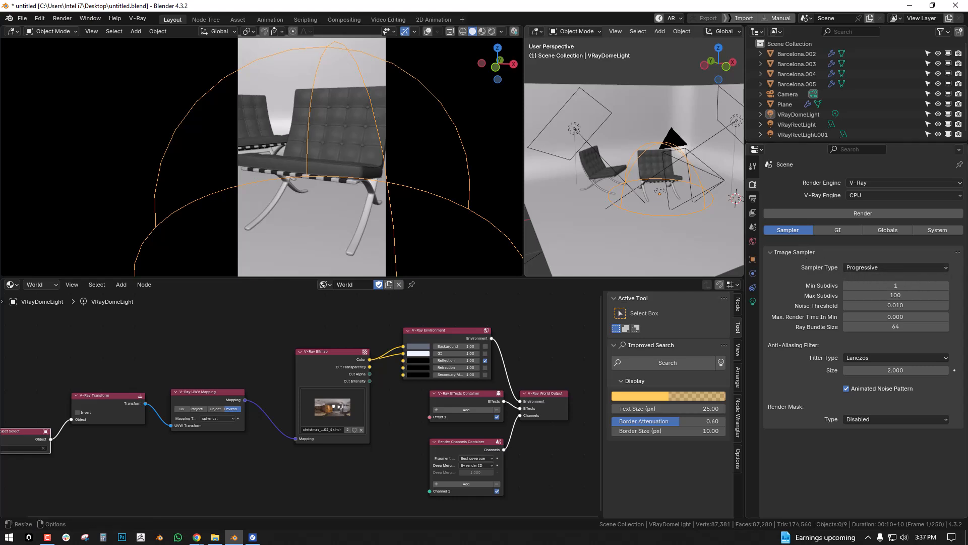
# - Set the V-Ray image sampler type to Bucket and briefly try Lock Subdivs, leaving it disabled
pyautogui.click(877, 267)
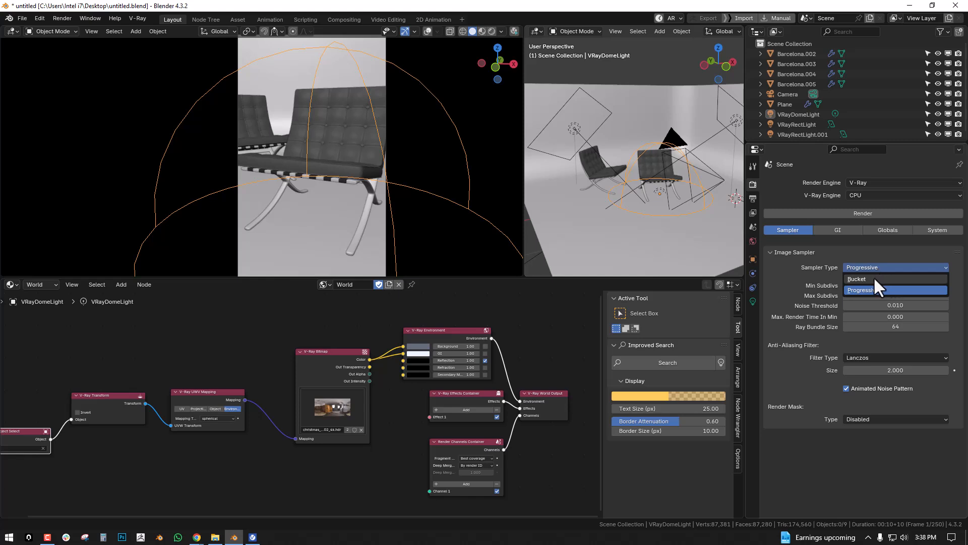
pyautogui.click(869, 278)
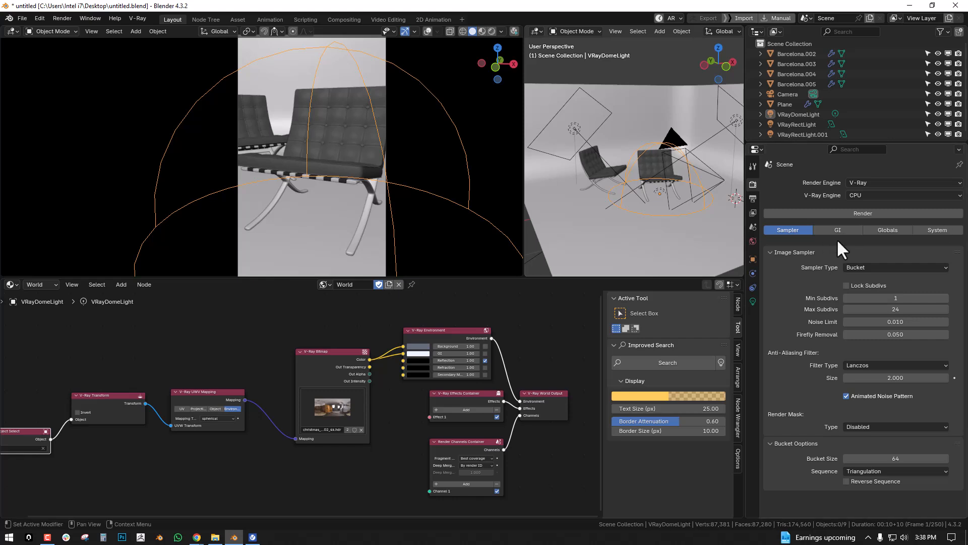
pyautogui.click(861, 286)
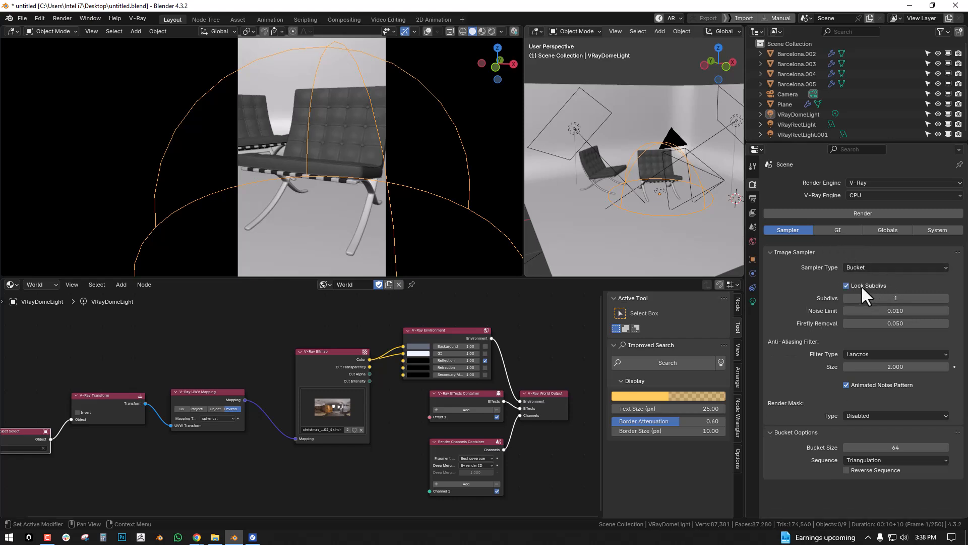
pyautogui.click(864, 286)
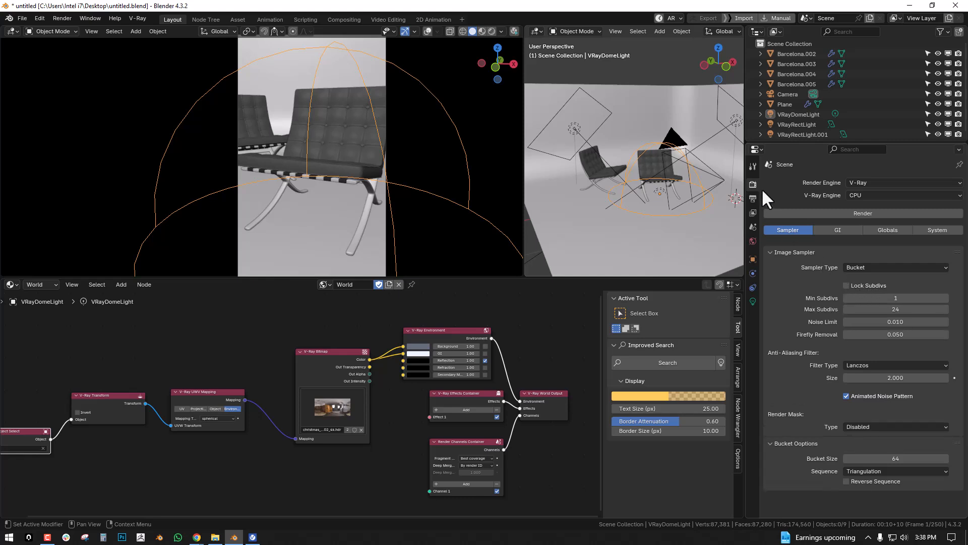
# - Set the Cycles render noise threshold to 0.0000 in its sampling settings, and return the render engine to V-Ray
pyautogui.click(860, 181)
pyautogui.click(868, 216)
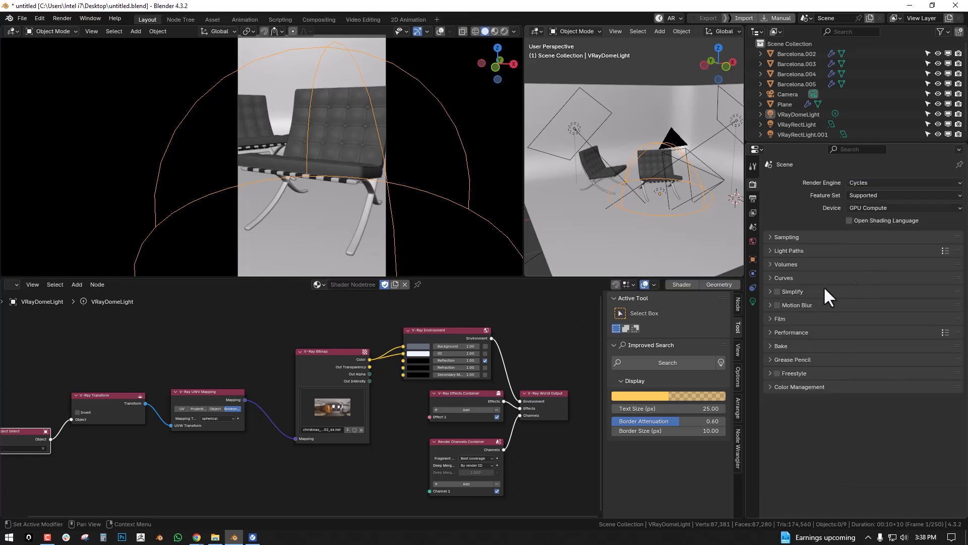
pyautogui.click(786, 239)
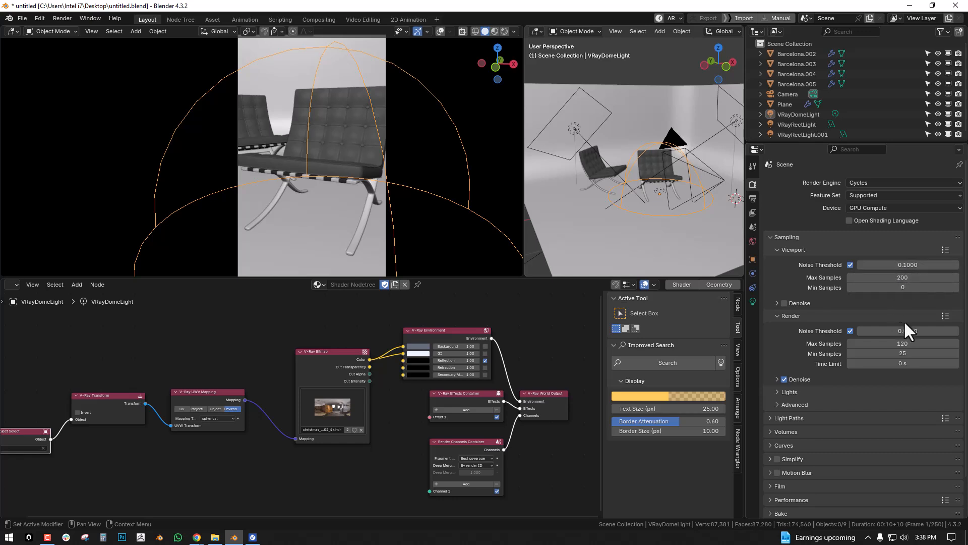
pyautogui.moveTo(900, 332); pyautogui.dragTo(862, 331)
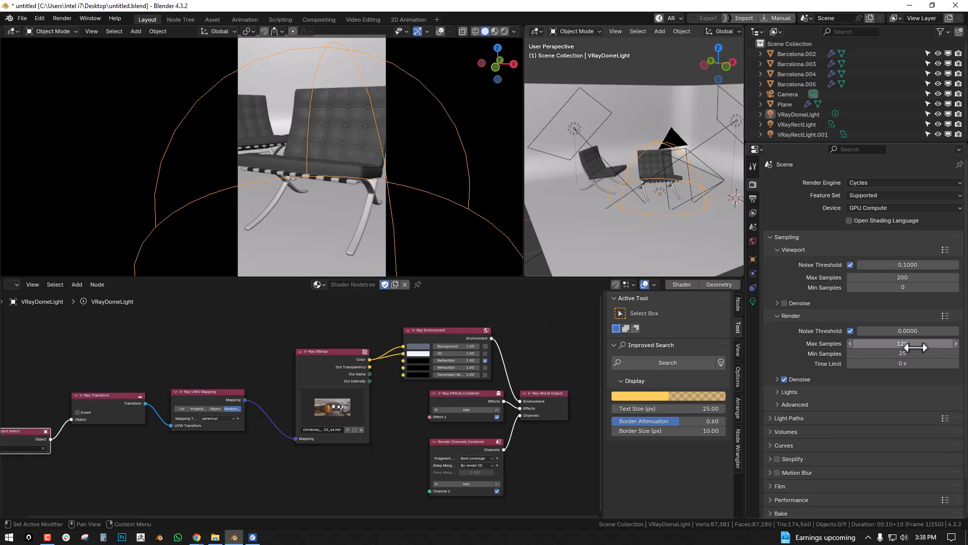
pyautogui.click(866, 183)
pyautogui.click(874, 225)
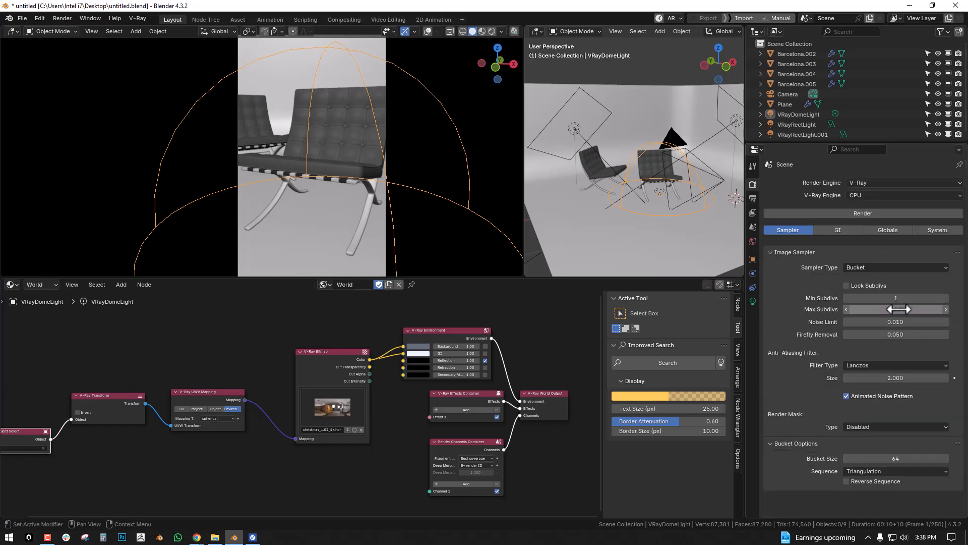
# - Lock the bucket sampler's subdivs and set the shared Subdivs value to 10
pyautogui.click(871, 285)
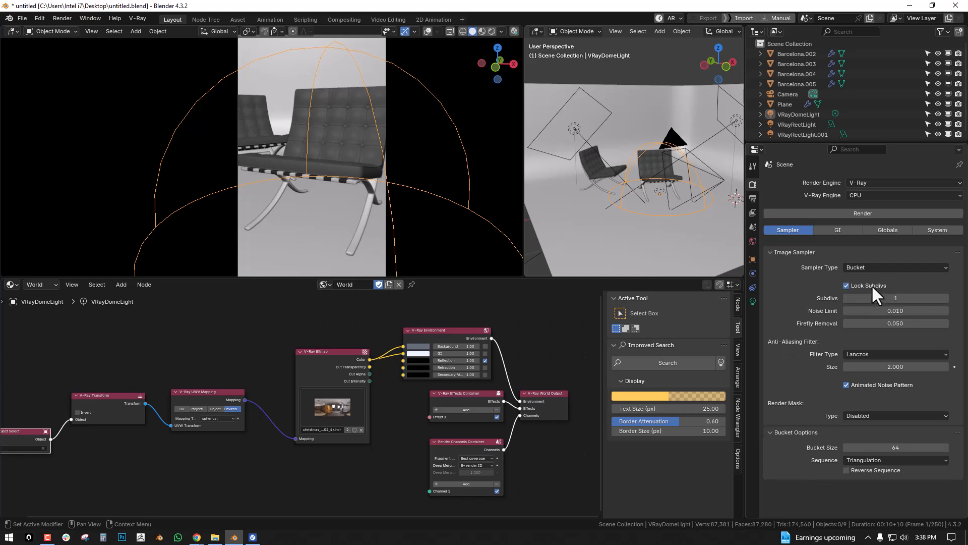
pyautogui.click(902, 298)
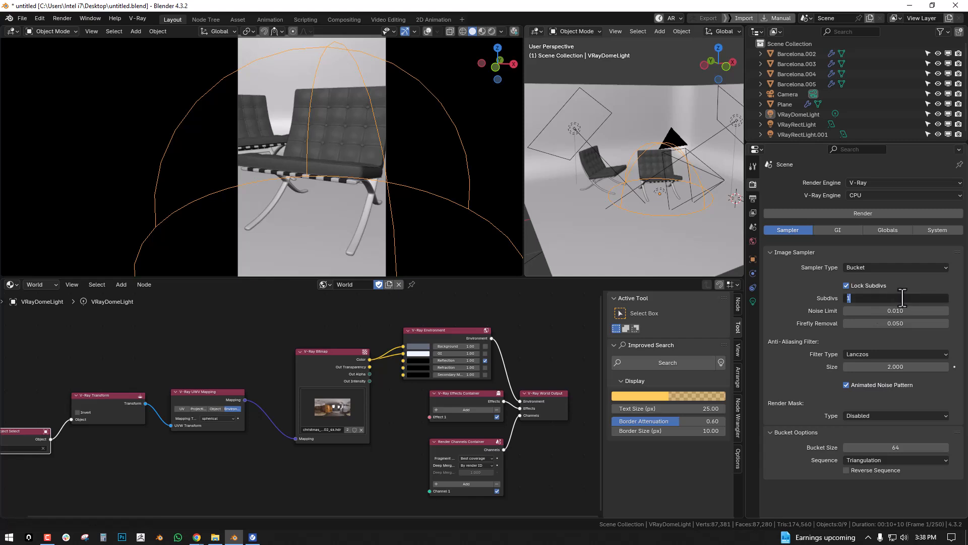
pyautogui.write('10')
pyautogui.press('Return')
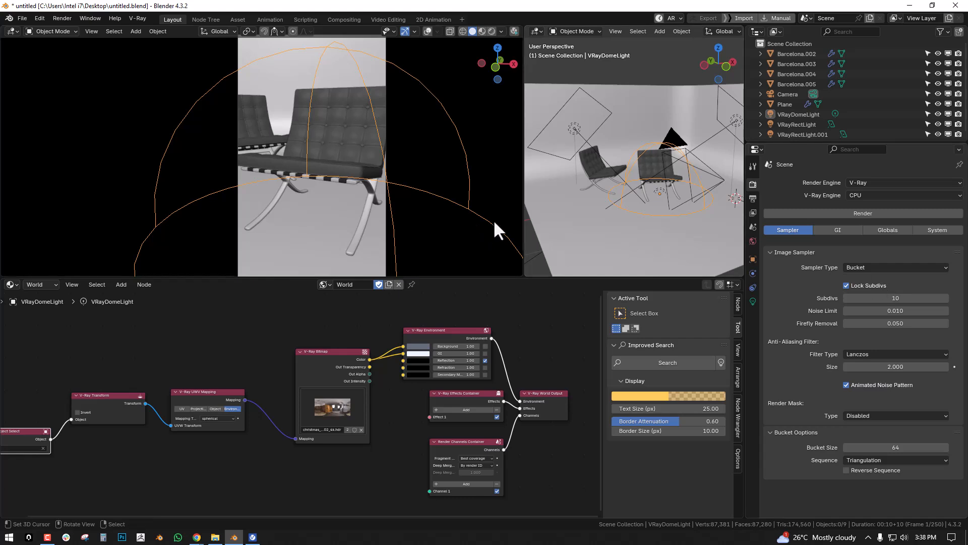
# - Keep the Bucket sampler type, unlock the subdivs and set Min Subdivs to 1
pyautogui.click(867, 267)
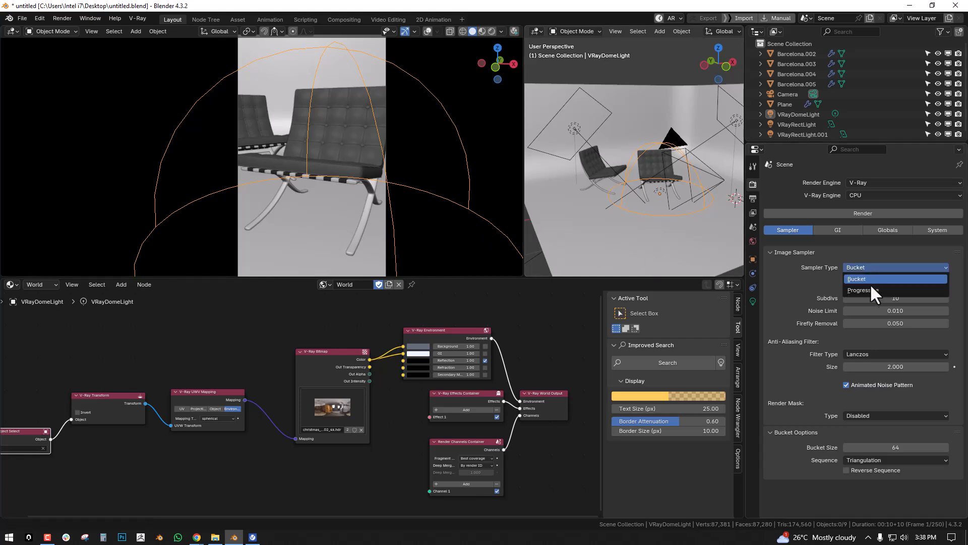
pyautogui.click(865, 279)
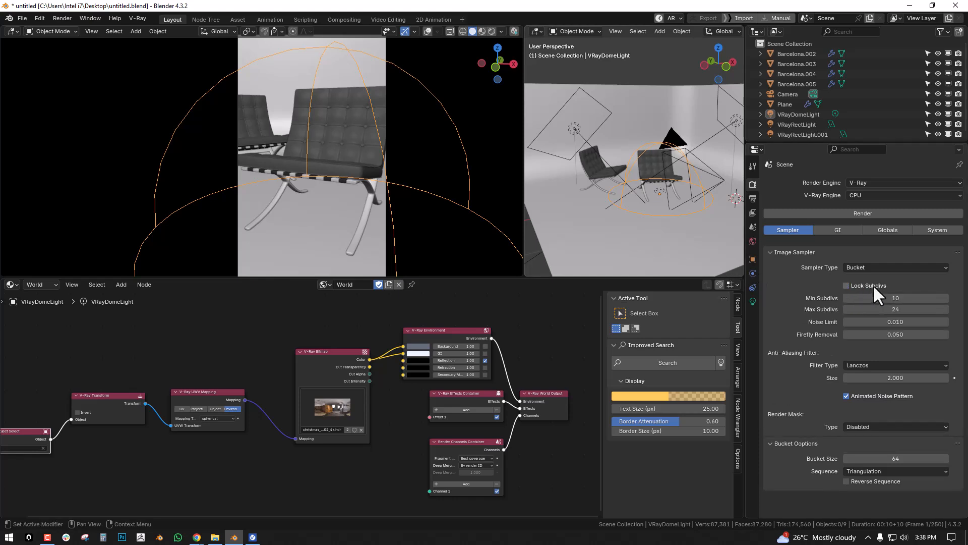
pyautogui.click(869, 299)
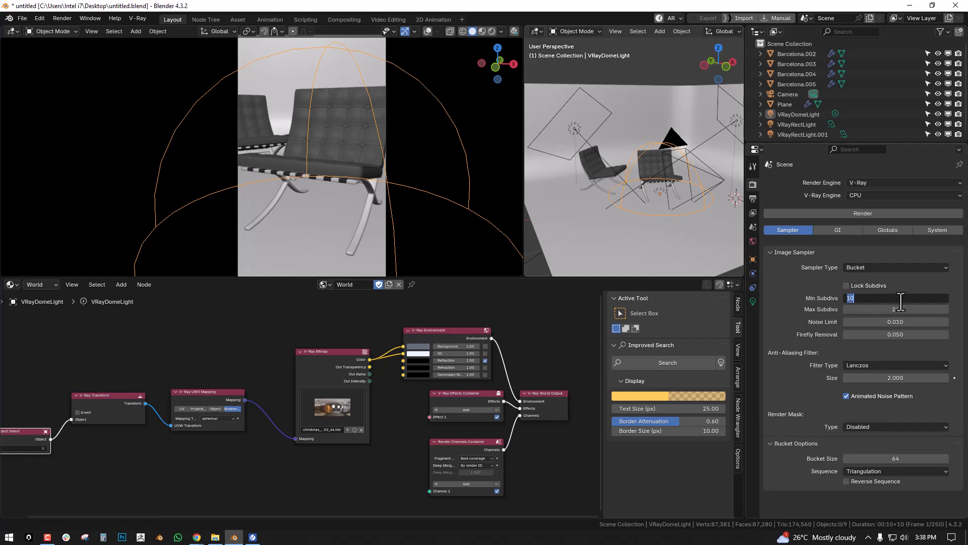
pyautogui.write('1')
pyautogui.press('Return')
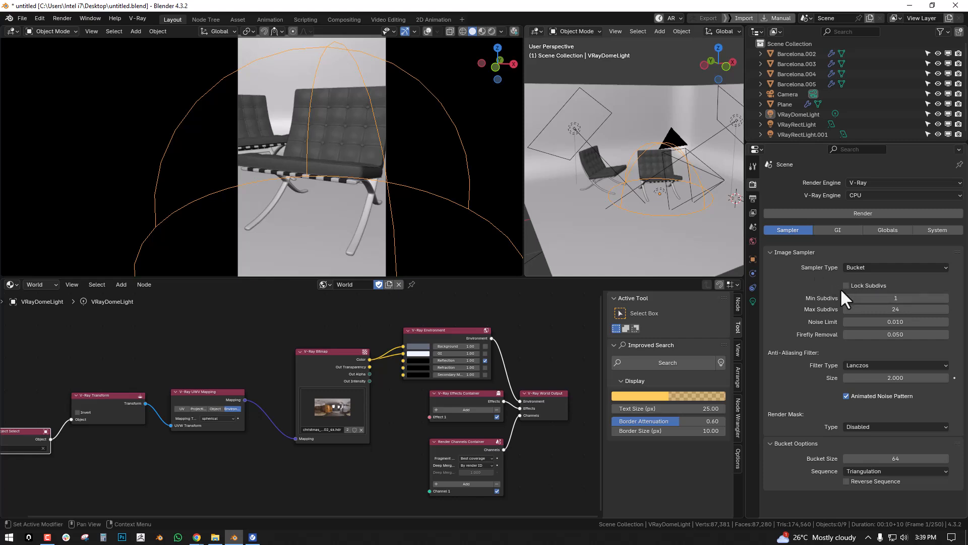
# - Try a bucket sampler Max Subdivs value of 5, and set it to 20
pyautogui.click(902, 310)
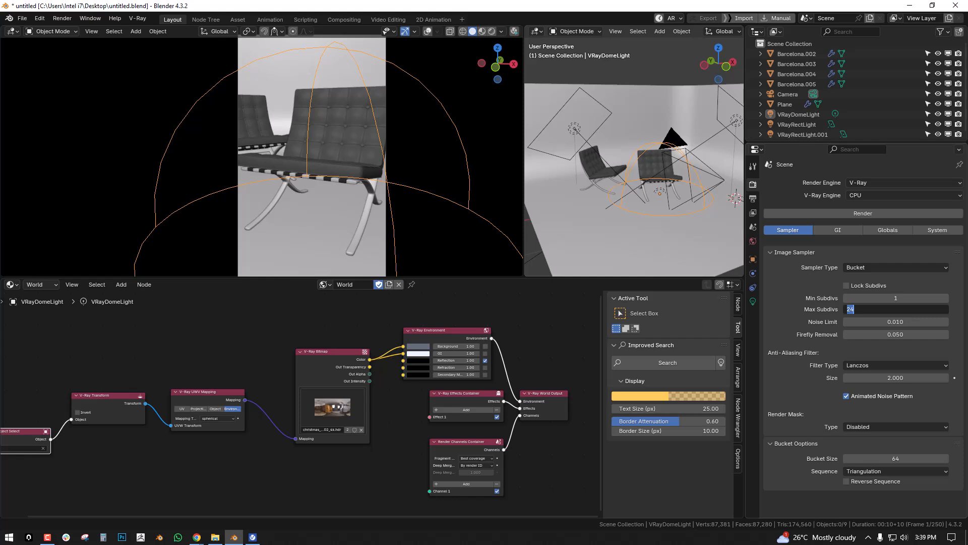
pyautogui.write('5')
pyautogui.press('Return')
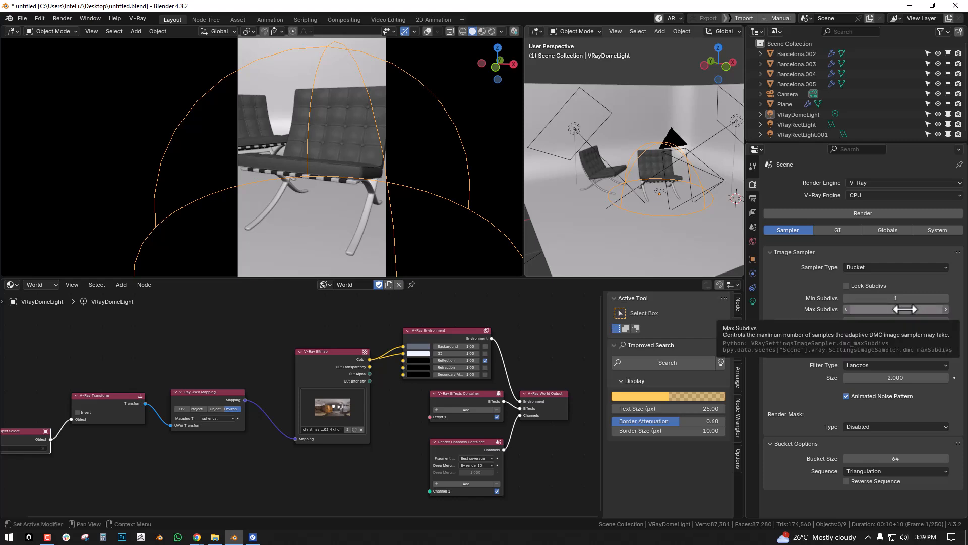
pyautogui.click(902, 309)
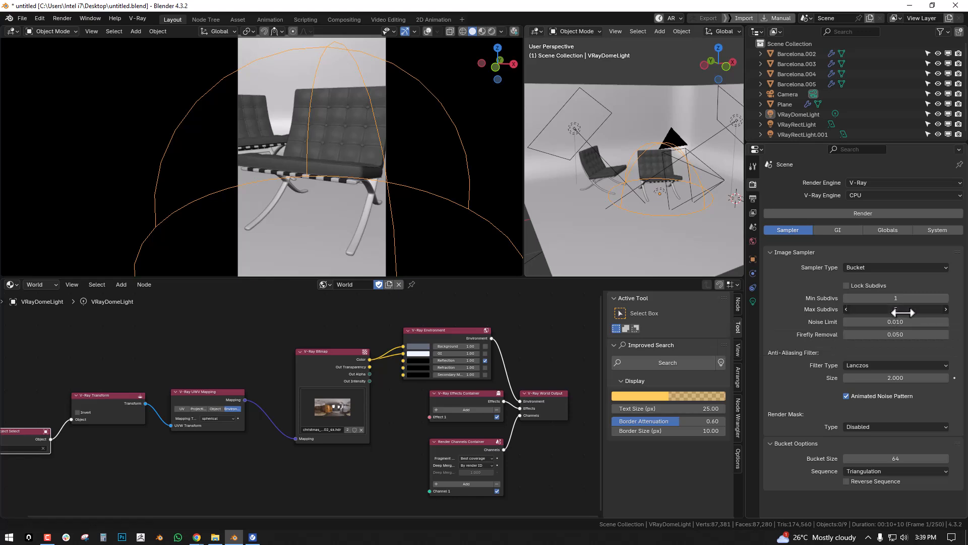
pyautogui.write('20')
pyautogui.press('Return')
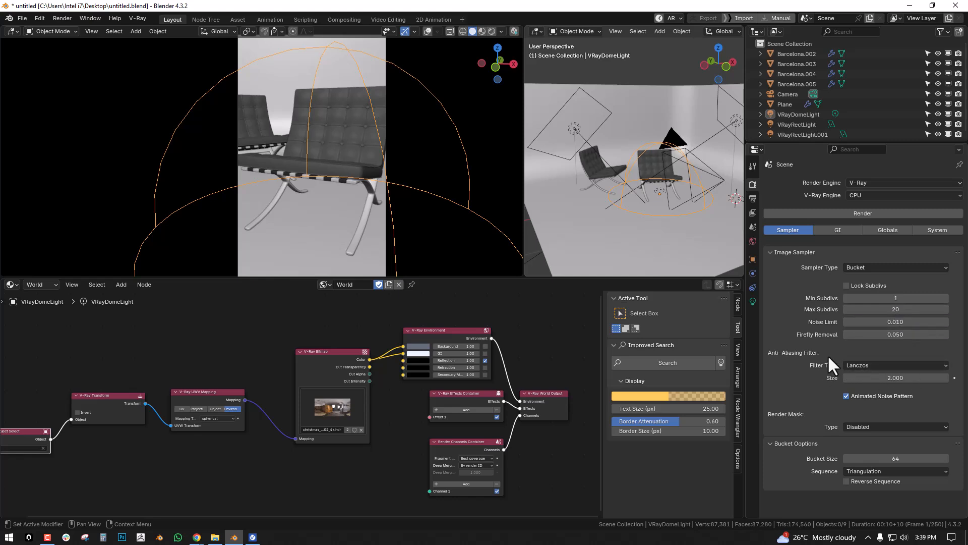
# - Try the None and Triangle anti-aliasing filters, and set the filter type to Box
pyautogui.click(867, 365)
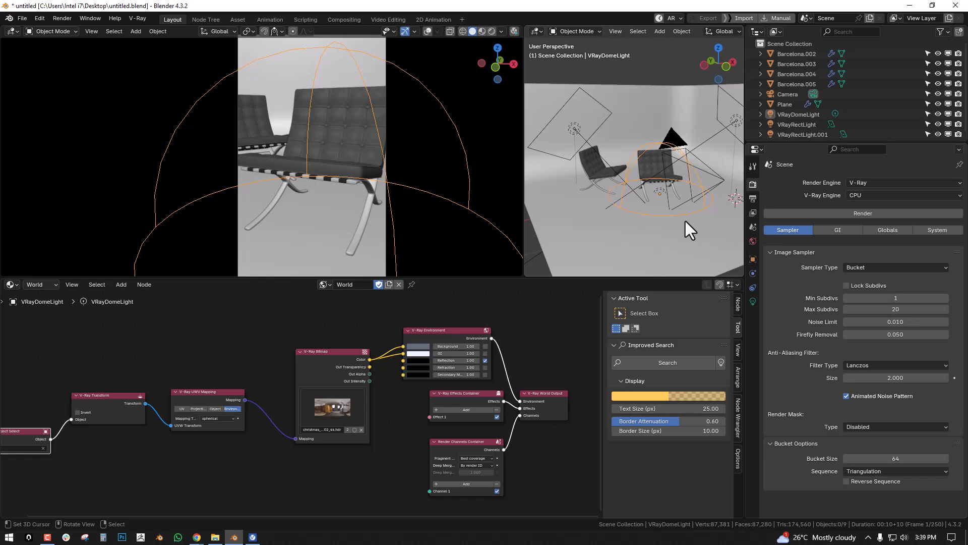
pyautogui.click(879, 362)
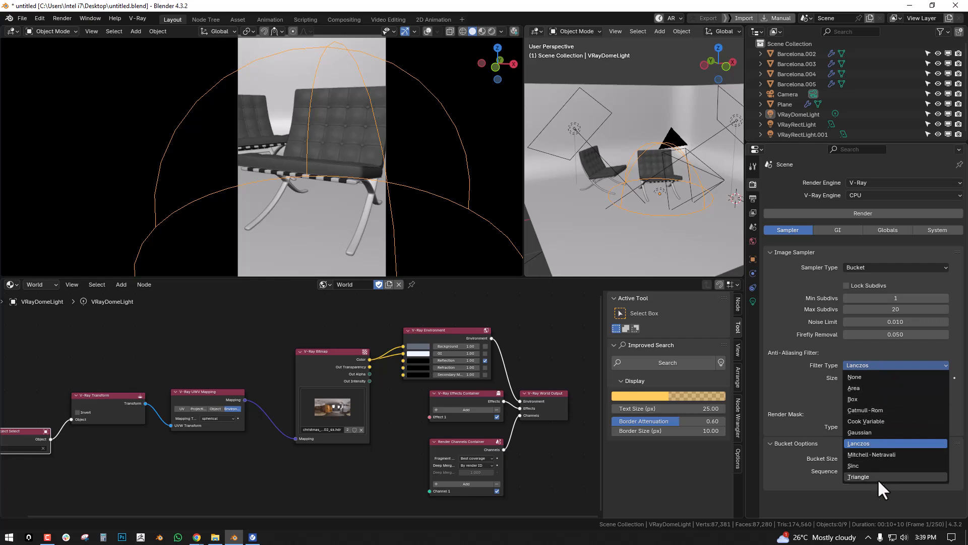
pyautogui.click(864, 377)
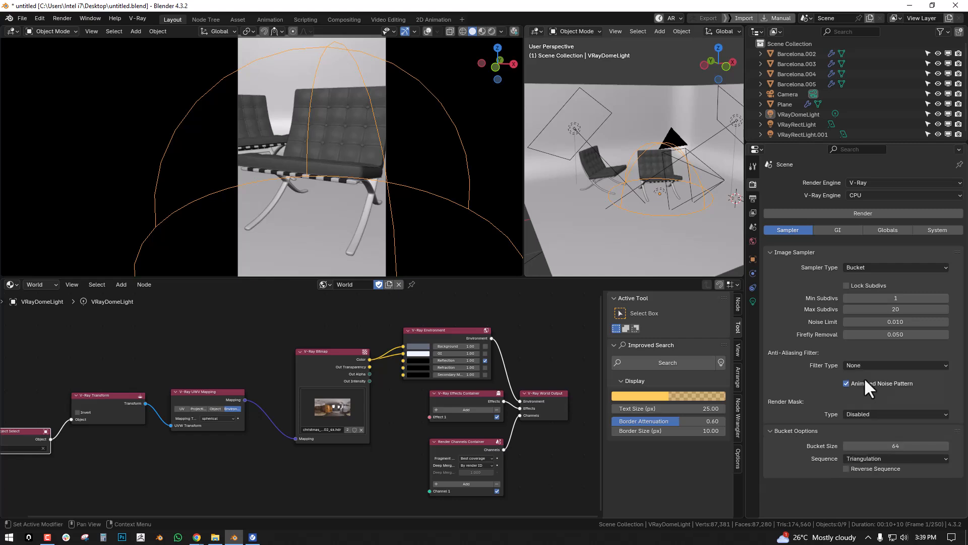
pyautogui.click(880, 361)
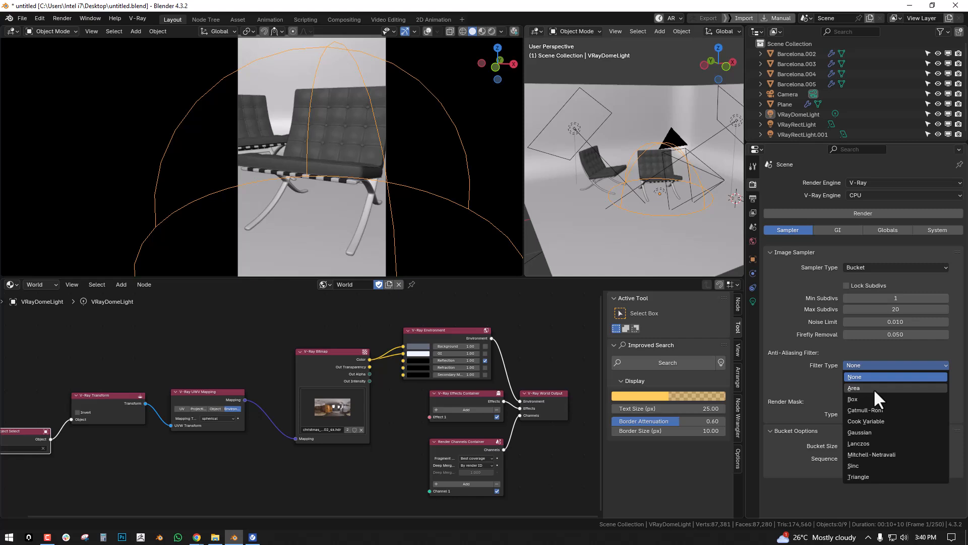
pyautogui.click(870, 476)
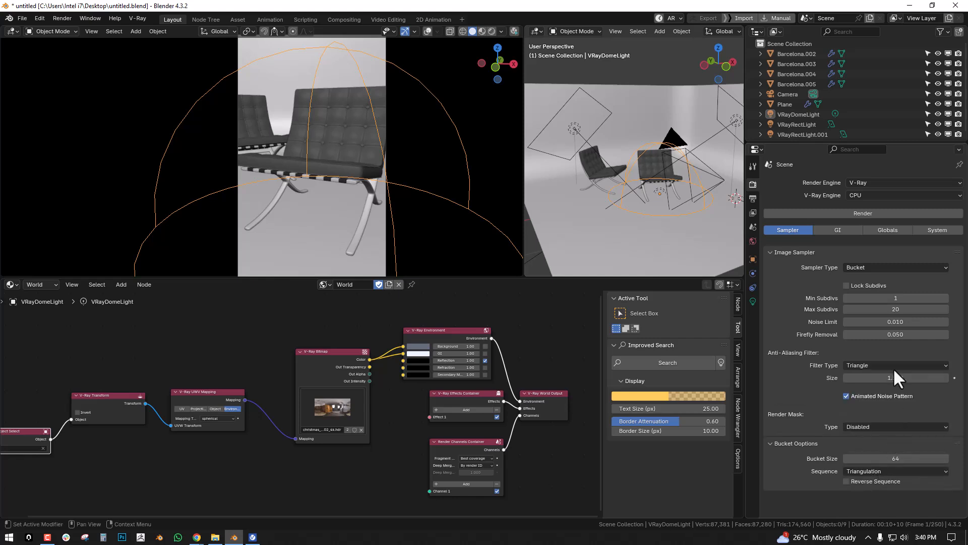
pyautogui.click(891, 365)
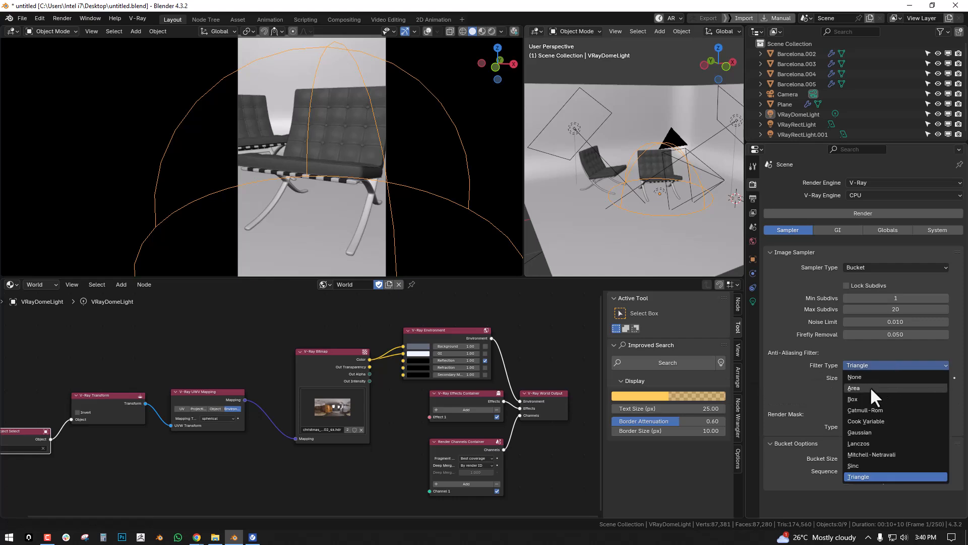
pyautogui.click(867, 398)
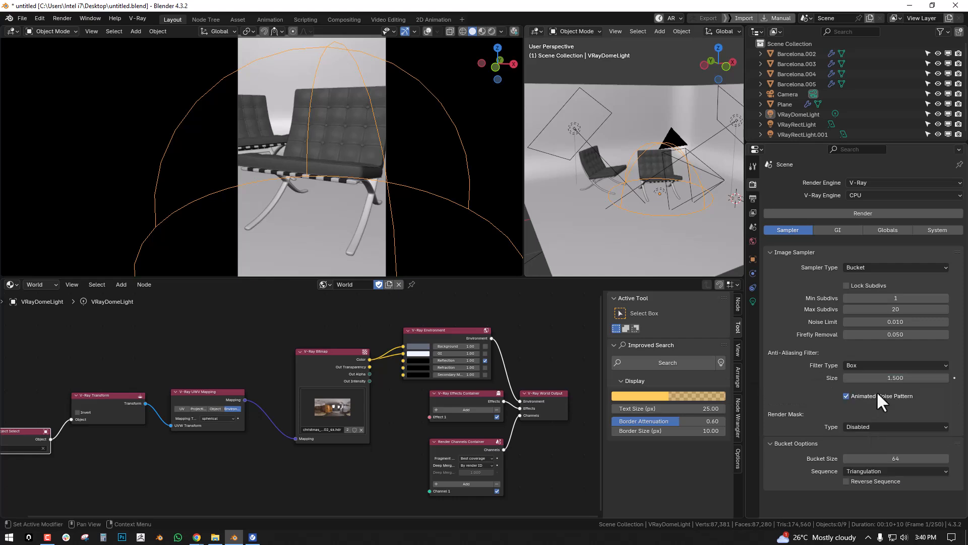
pyautogui.click(881, 362)
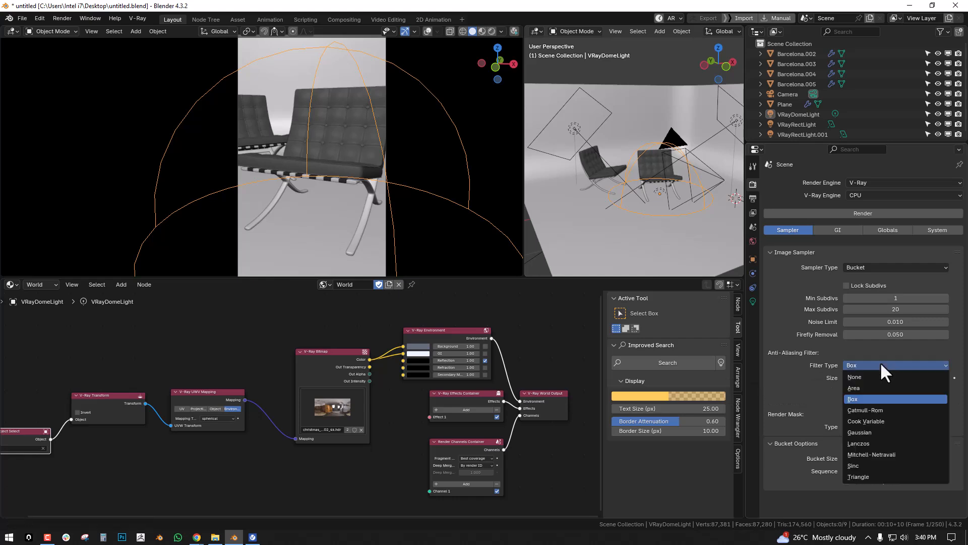
pyautogui.click(885, 398)
# - Switch the render engine to Cycles and expand its Film settings to examine the pixel filter type
pyautogui.click(885, 183)
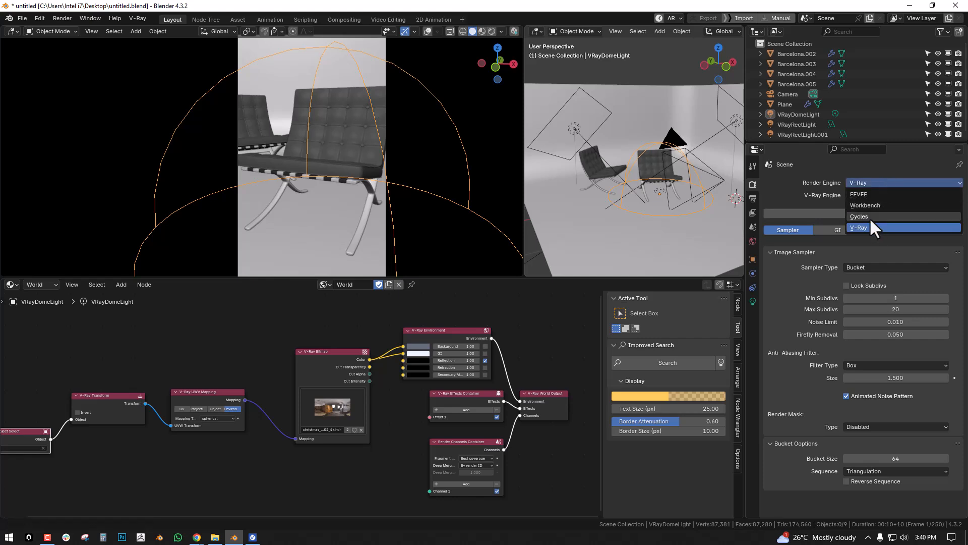
pyautogui.click(870, 217)
pyautogui.scroll(-2, 827, 418)
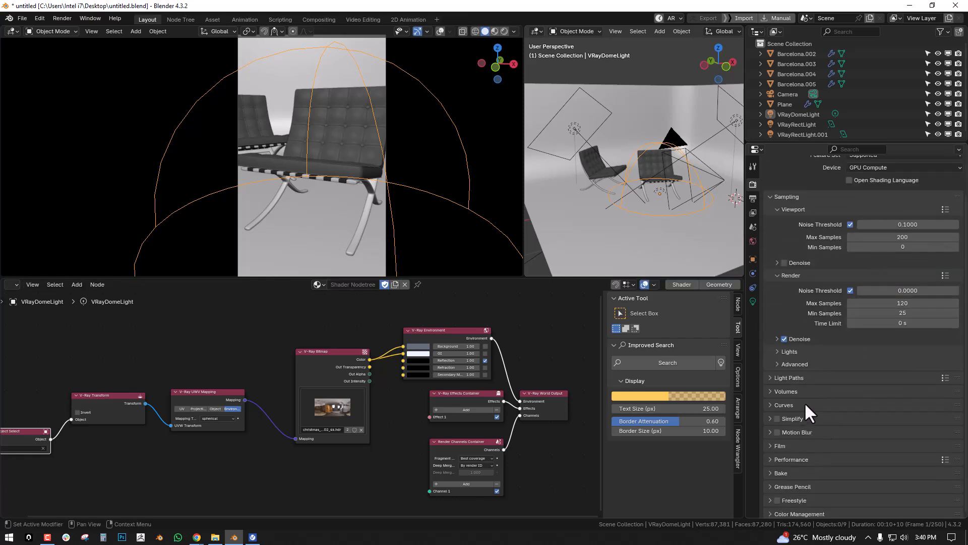
pyautogui.scroll(-1, 805, 405)
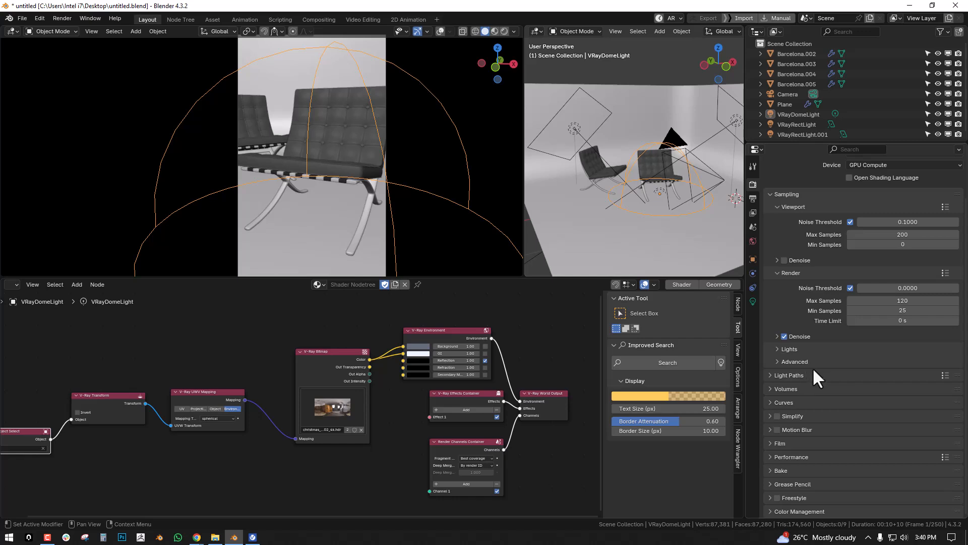
pyautogui.click(802, 446)
pyautogui.scroll(-4, 813, 446)
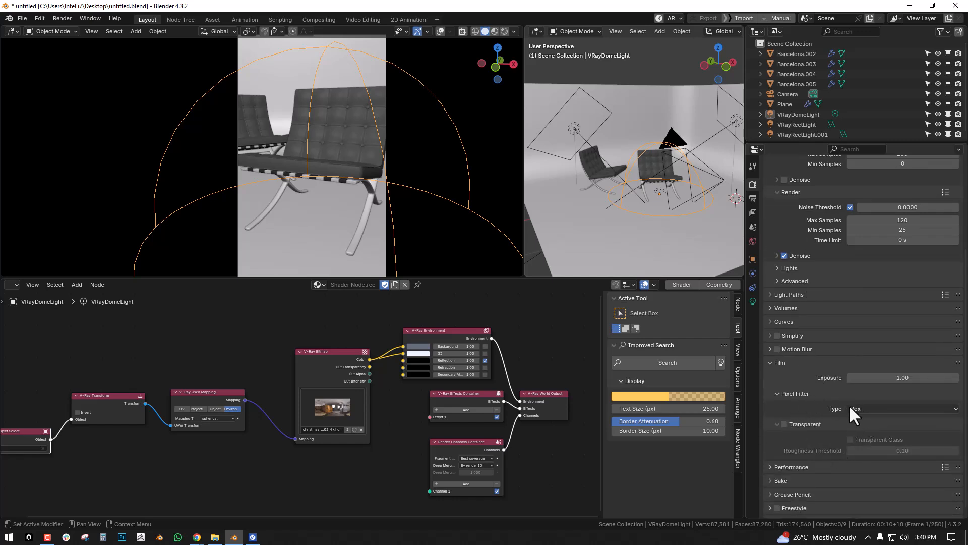
# - Review the Cycles pixel filter types, keep Box, and switch the render engine back to V-Ray
pyautogui.click(907, 406)
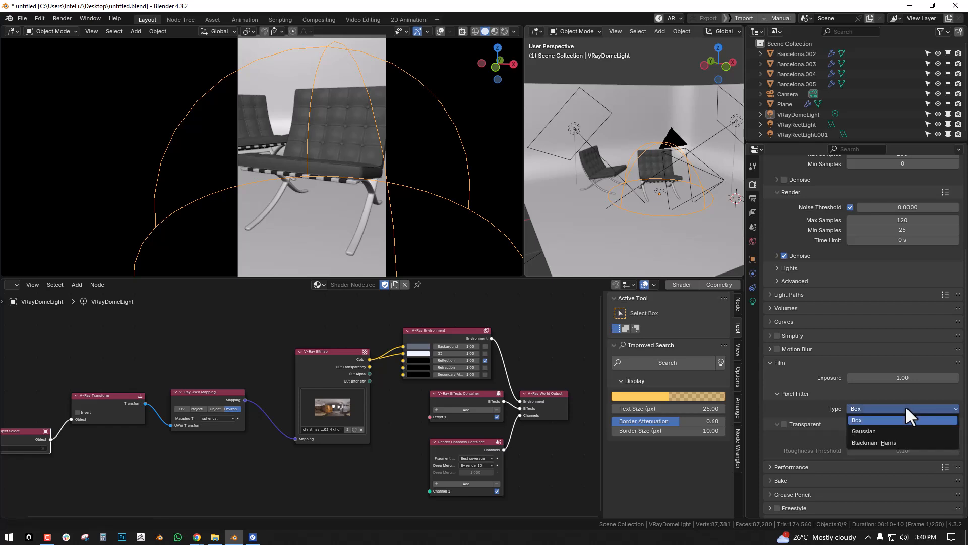
pyautogui.click(876, 418)
pyautogui.scroll(5, 881, 212)
pyautogui.scroll(1, 876, 202)
pyautogui.click(868, 182)
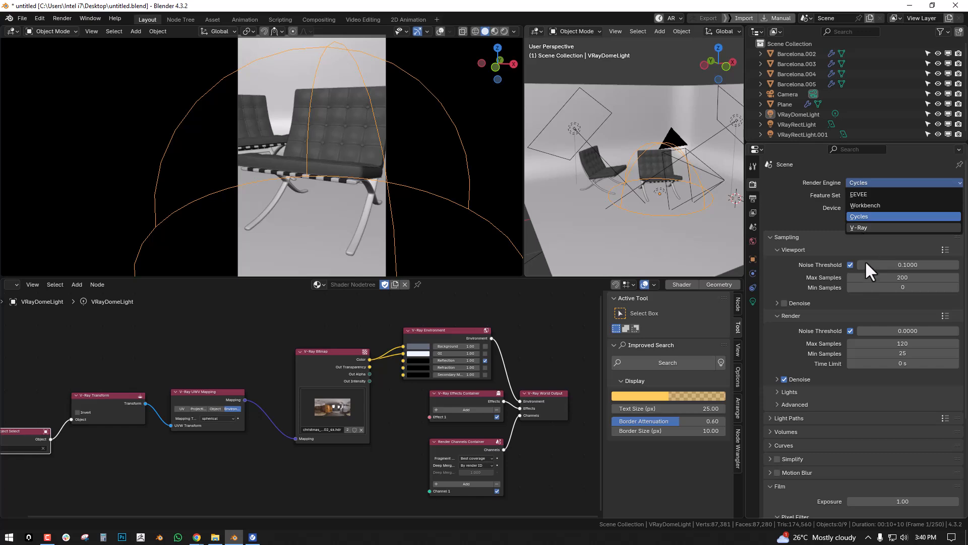
pyautogui.click(862, 244)
# - Set the V-Ray anti-aliasing filter type to Lanczos
pyautogui.click(864, 365)
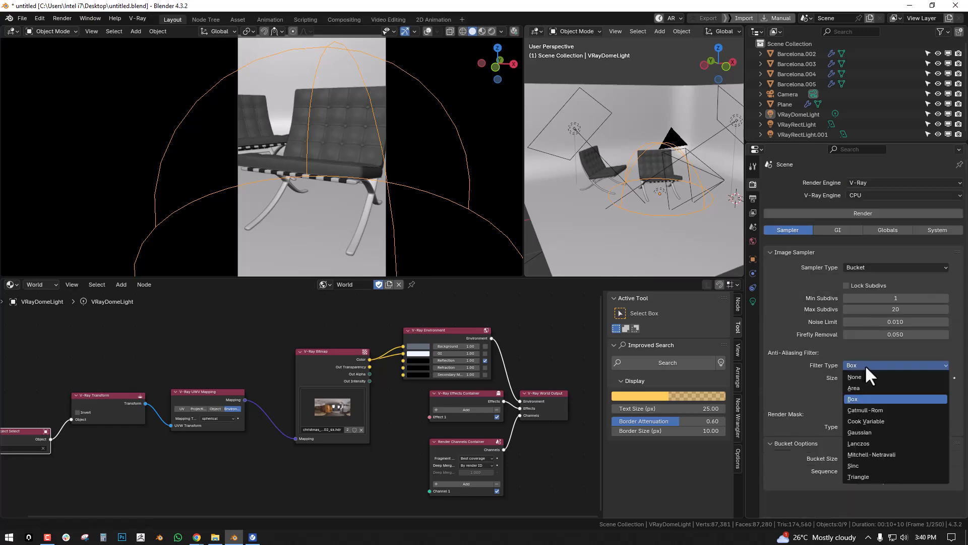
pyautogui.click(870, 399)
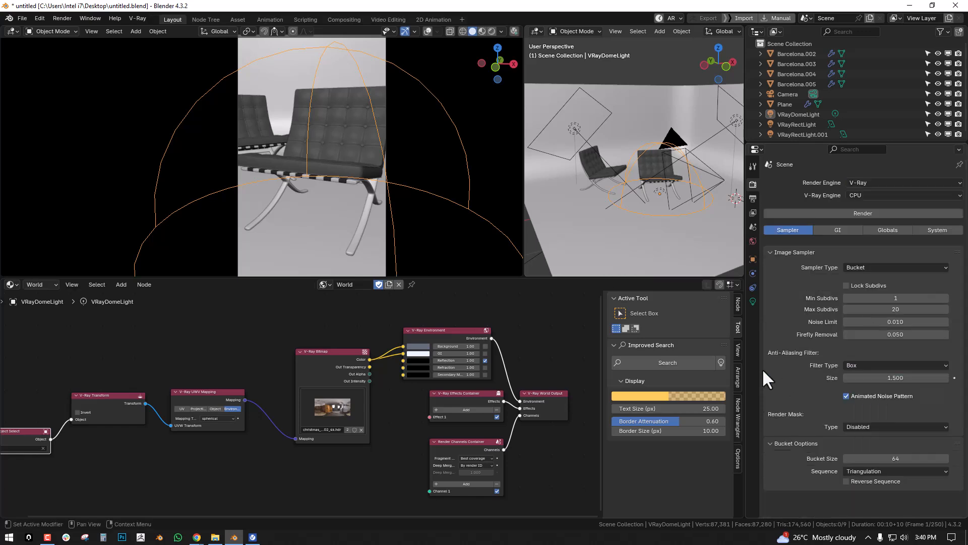
pyautogui.click(890, 364)
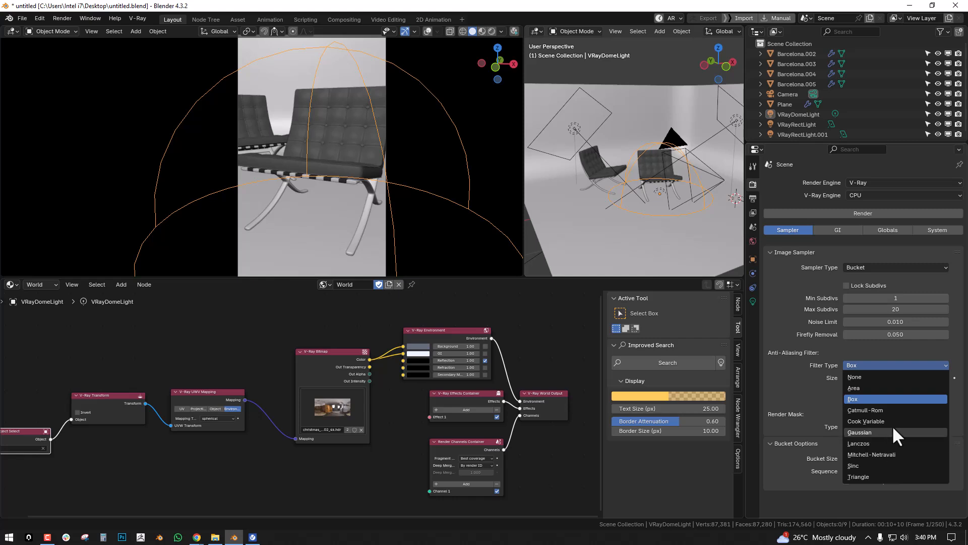
pyautogui.click(891, 444)
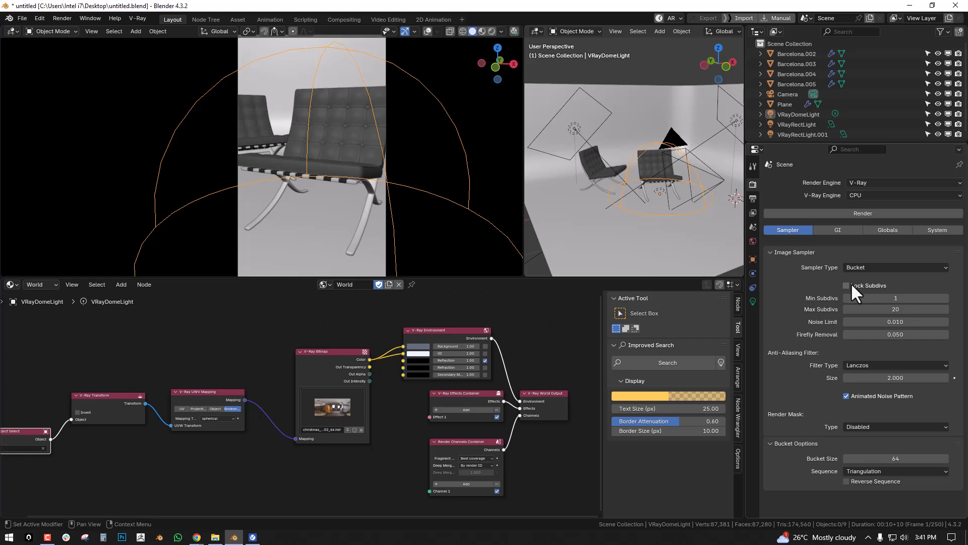
# - Turn off Global Illumination and inspect the chairs in the camera view with rendered shading
pyautogui.click(833, 231)
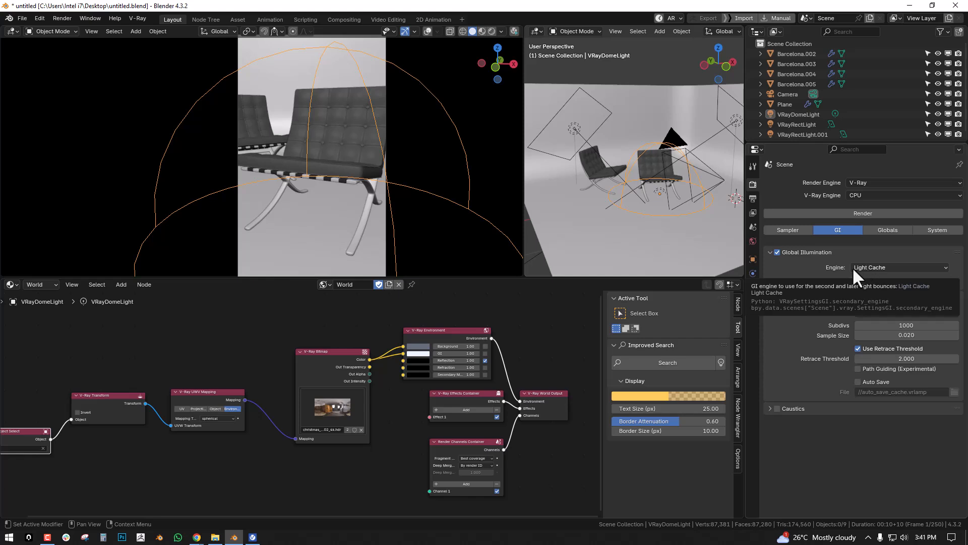
pyautogui.click(775, 253)
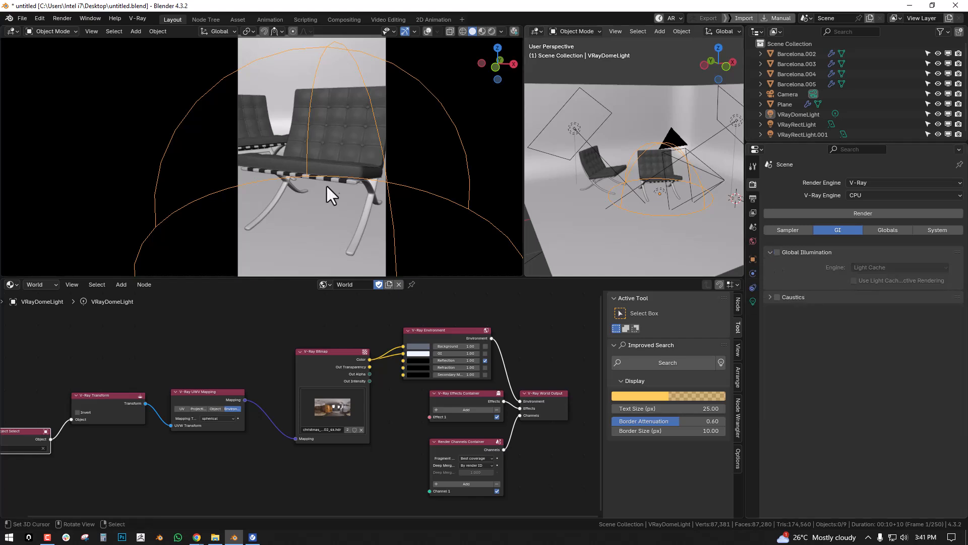
pyautogui.press('z')
pyautogui.click(370, 132)
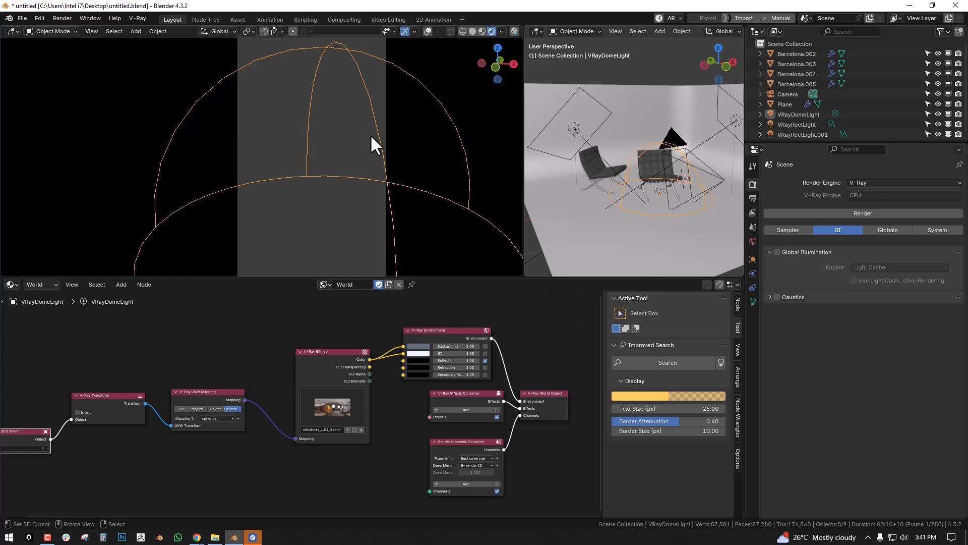
pyautogui.click(779, 253)
pyautogui.click(779, 252)
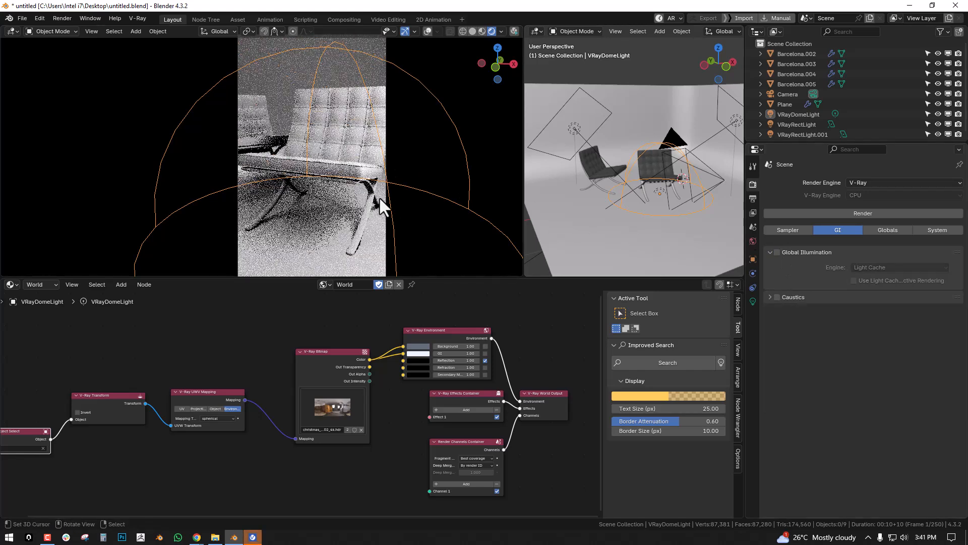
pyautogui.scroll(1, 397, 194)
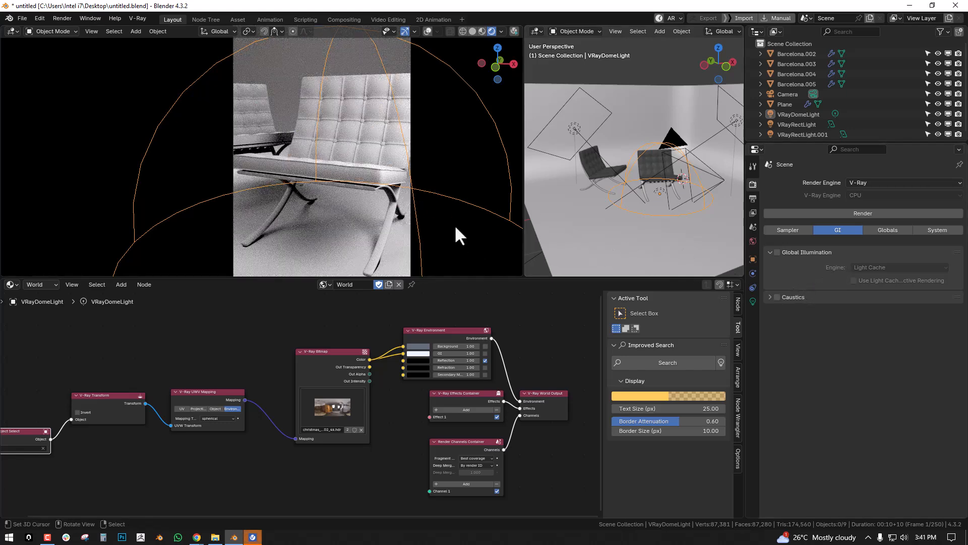
pyautogui.scroll(-2, 405, 198)
pyautogui.moveTo(407, 194)
pyautogui.mouseDown(button='middle')
pyautogui.moveTo(382, 200)
pyautogui.moveTo(392, 198)
pyautogui.mouseUp(button='middle')
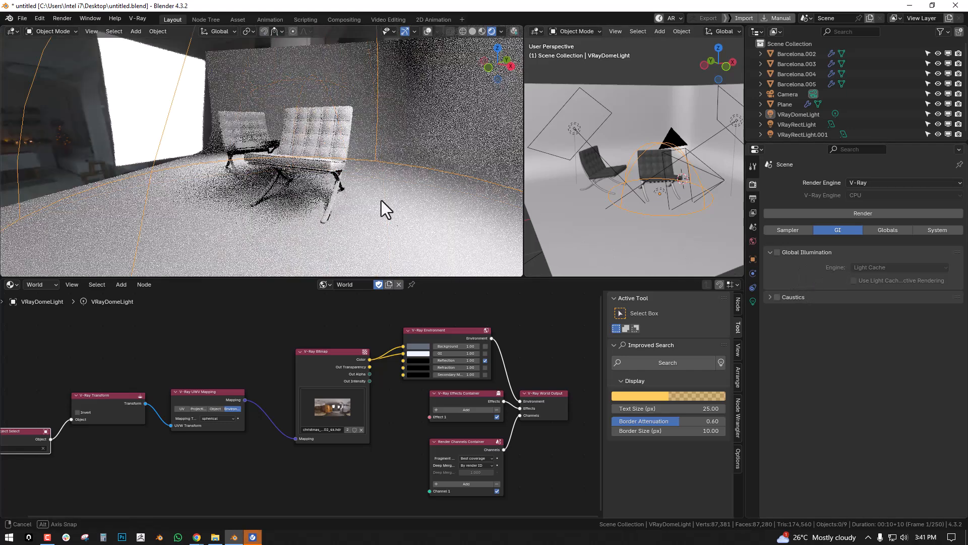
pyautogui.press('KP_0')
pyautogui.scroll(5, 402, 187)
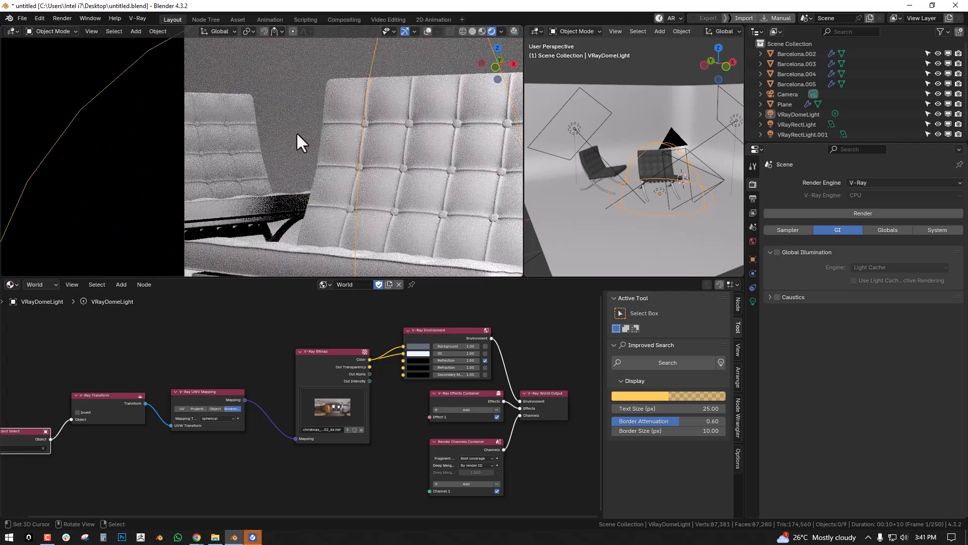
# - Turn Global Illumination back on and inspect the rendered chairs with the Light Cache engine
pyautogui.click(778, 252)
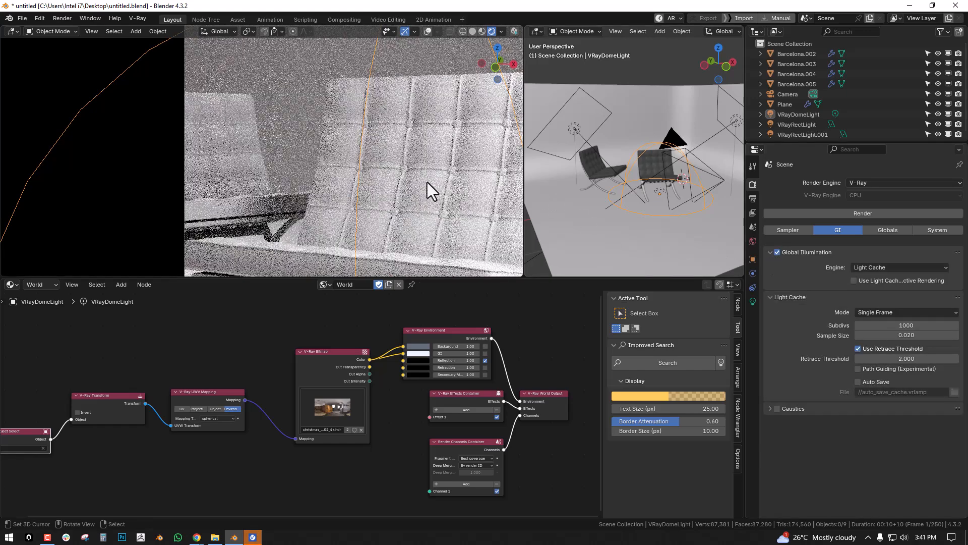
pyautogui.scroll(-2, 427, 168)
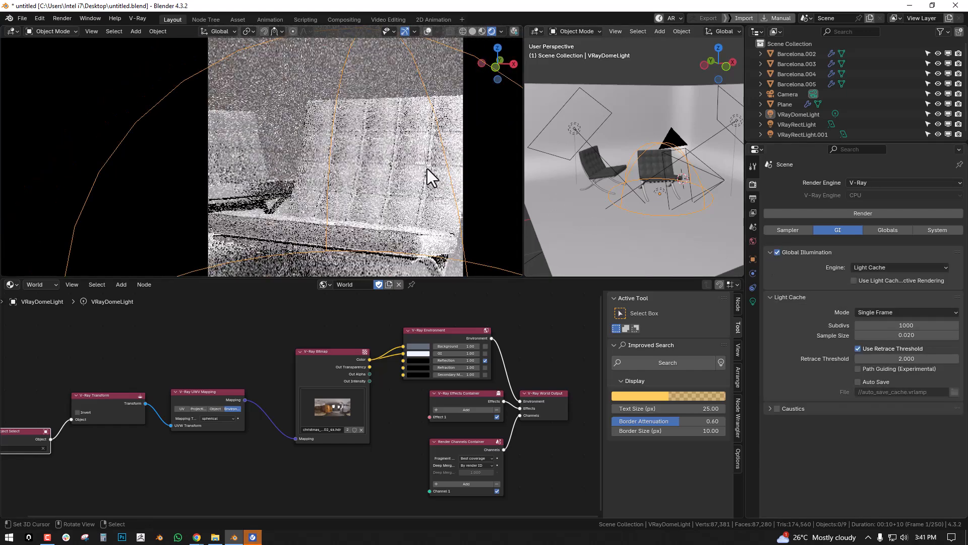
pyautogui.click(879, 267)
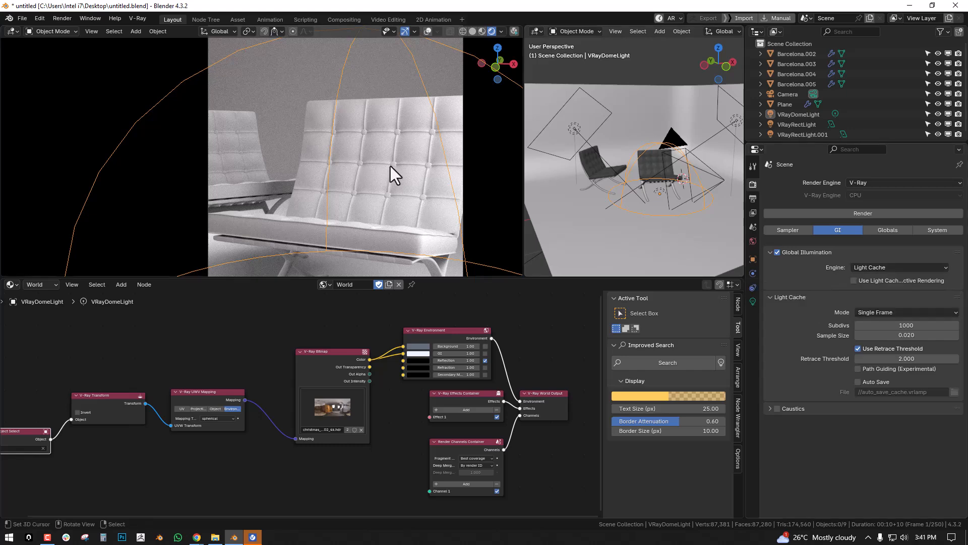
pyautogui.scroll(-3, 385, 166)
# - Compare the Brute force and Light Cache engines for Global Illumination, and set the engine to Brute force
pyautogui.click(876, 267)
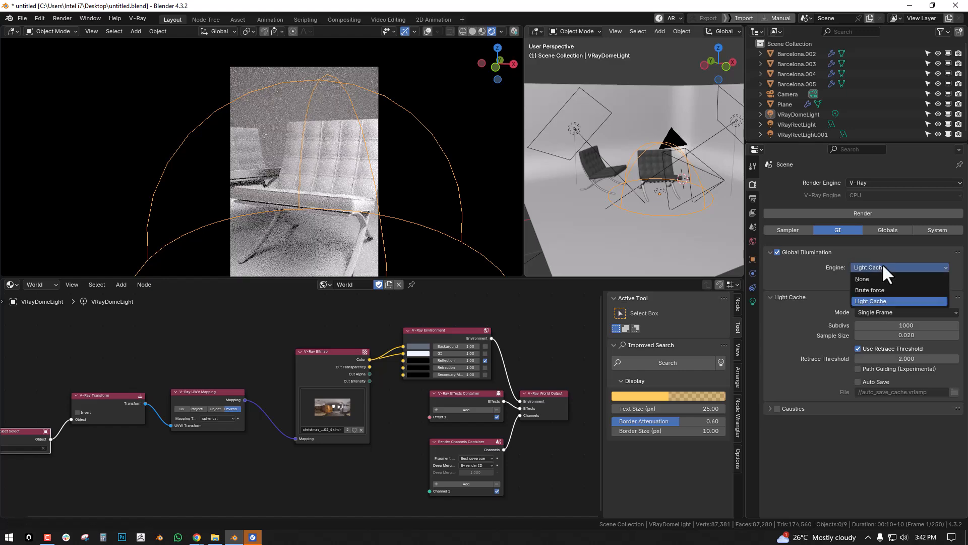
pyautogui.click(877, 288)
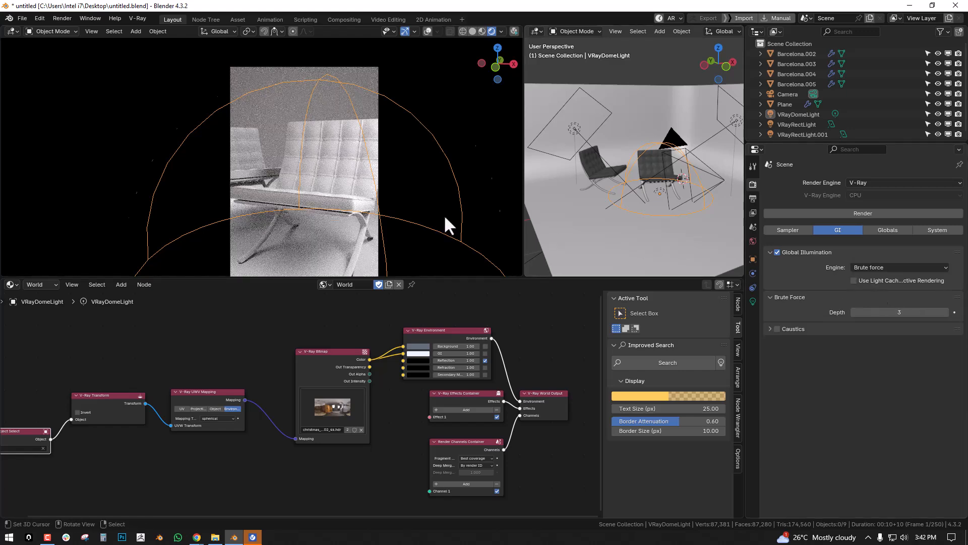
pyautogui.scroll(2, 443, 214)
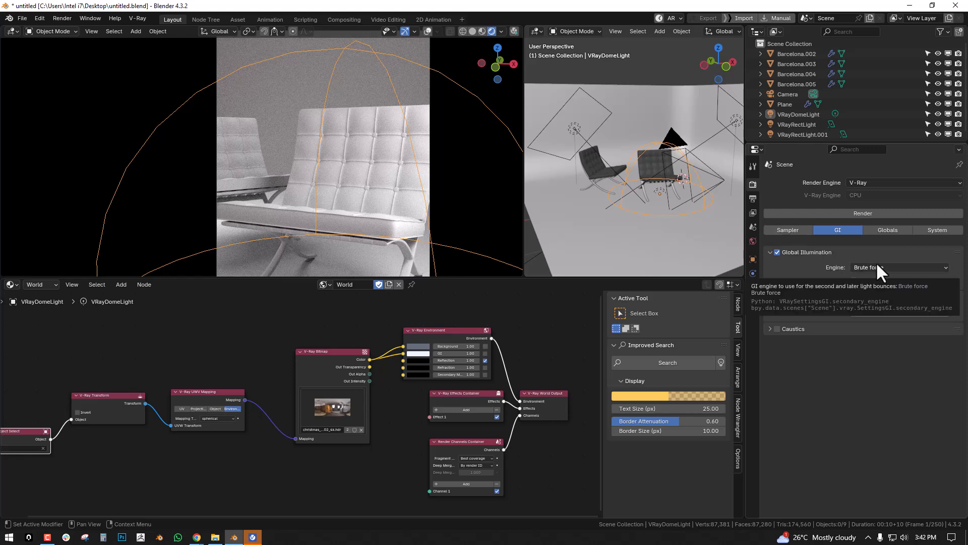
pyautogui.click(917, 266)
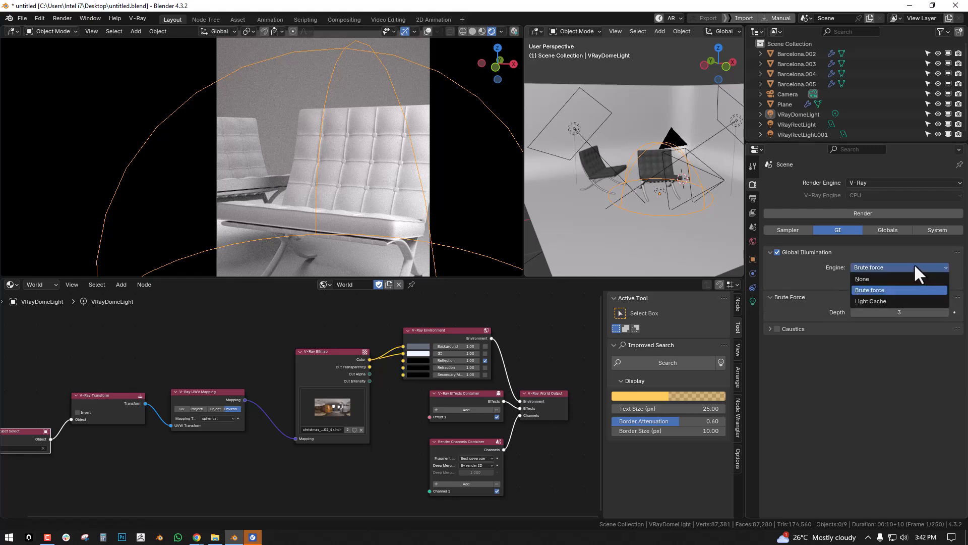
pyautogui.click(887, 299)
pyautogui.click(889, 268)
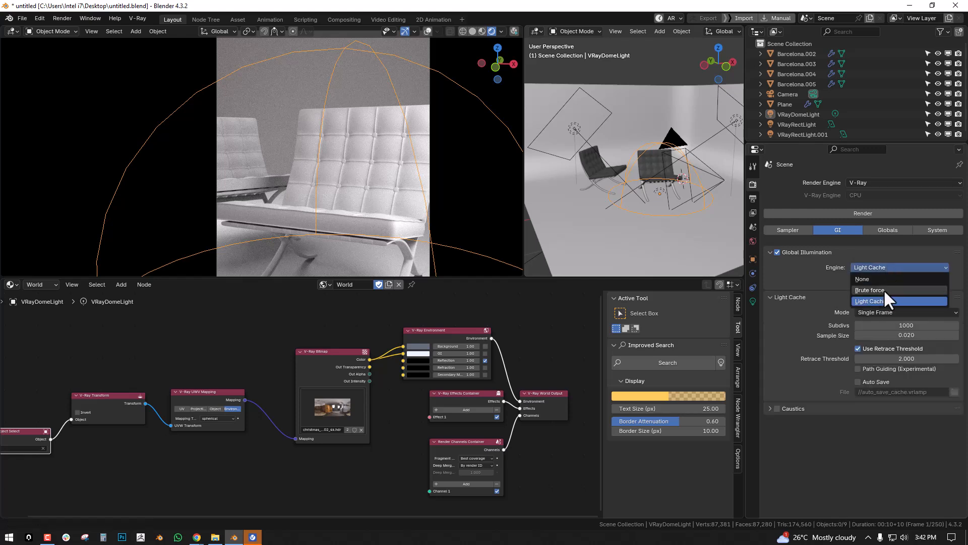
pyautogui.click(887, 288)
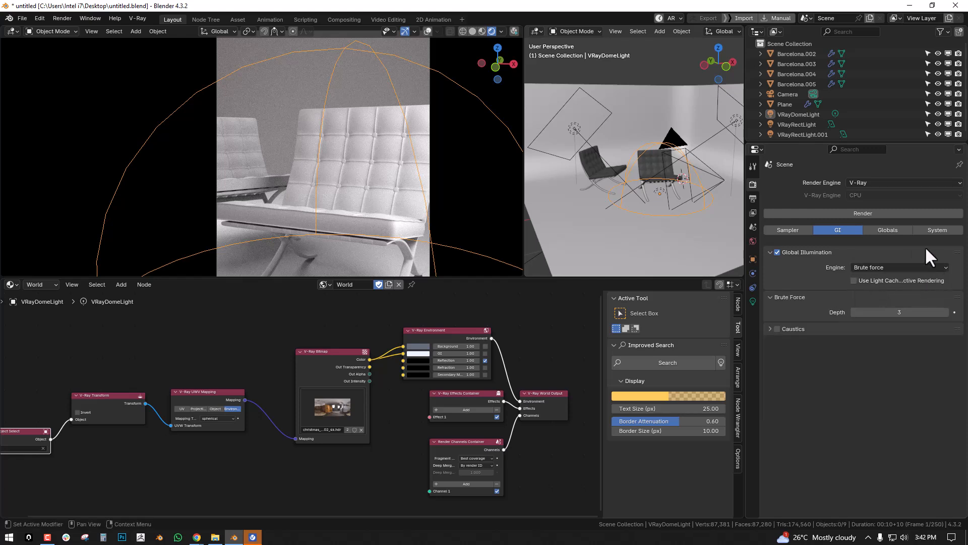
# - Look through the V-Ray Globals settings, including the Geometry, Lighting and Materials groups
pyautogui.click(894, 228)
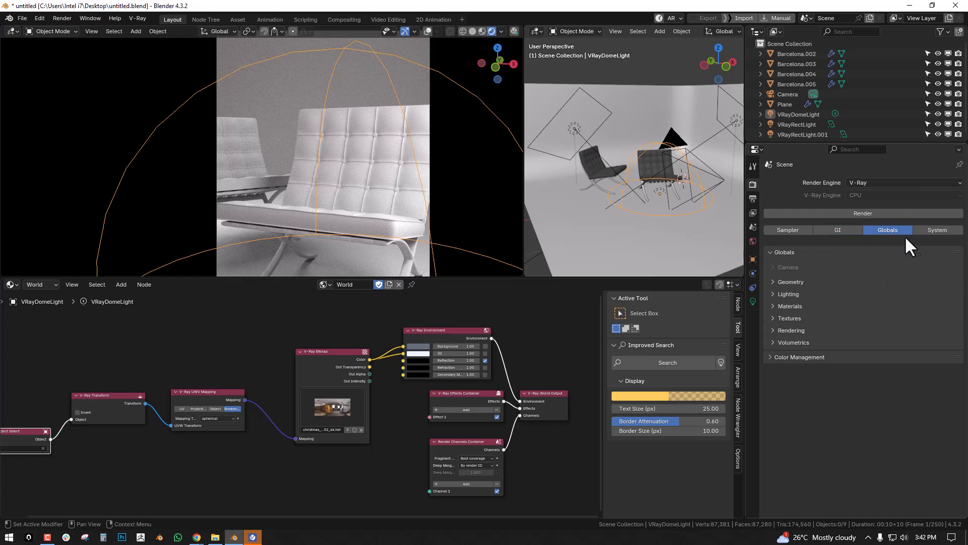
pyautogui.click(840, 229)
pyautogui.click(792, 232)
pyautogui.click(844, 232)
pyautogui.click(894, 228)
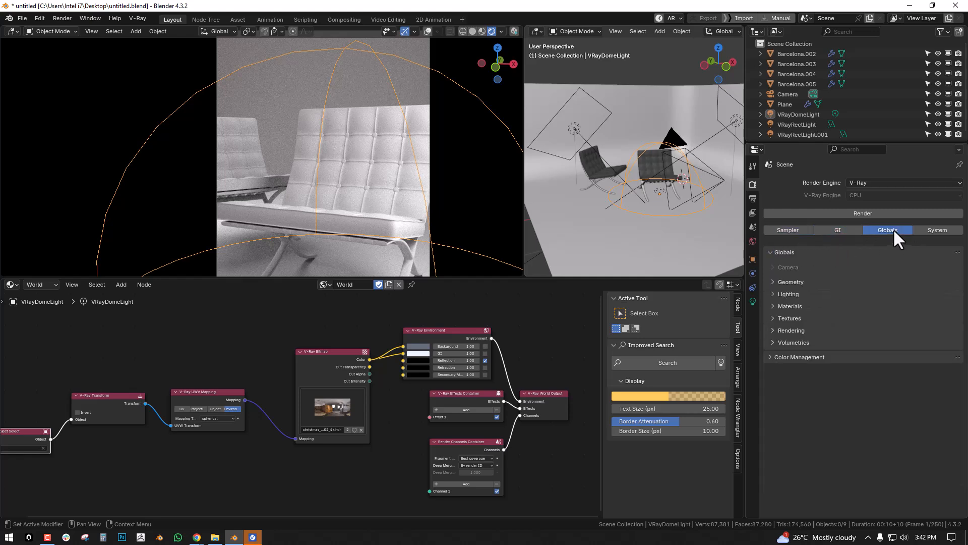
pyautogui.click(775, 282)
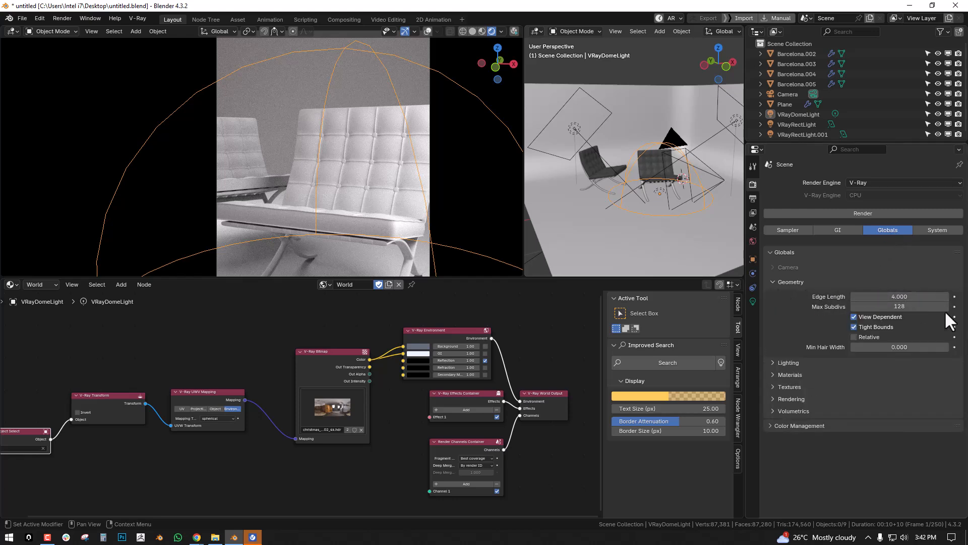
pyautogui.click(794, 286)
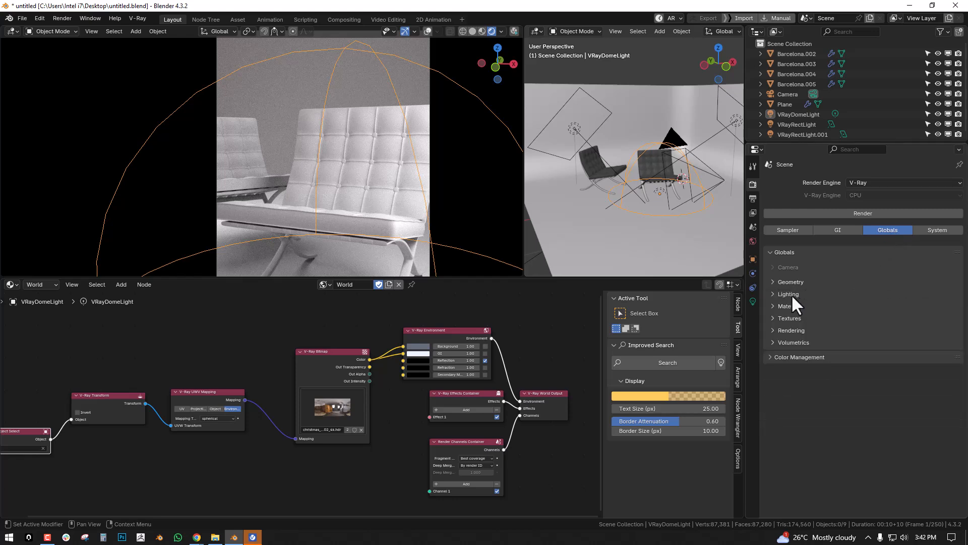
pyautogui.click(792, 292)
pyautogui.click(813, 296)
pyautogui.click(798, 307)
pyautogui.click(798, 307)
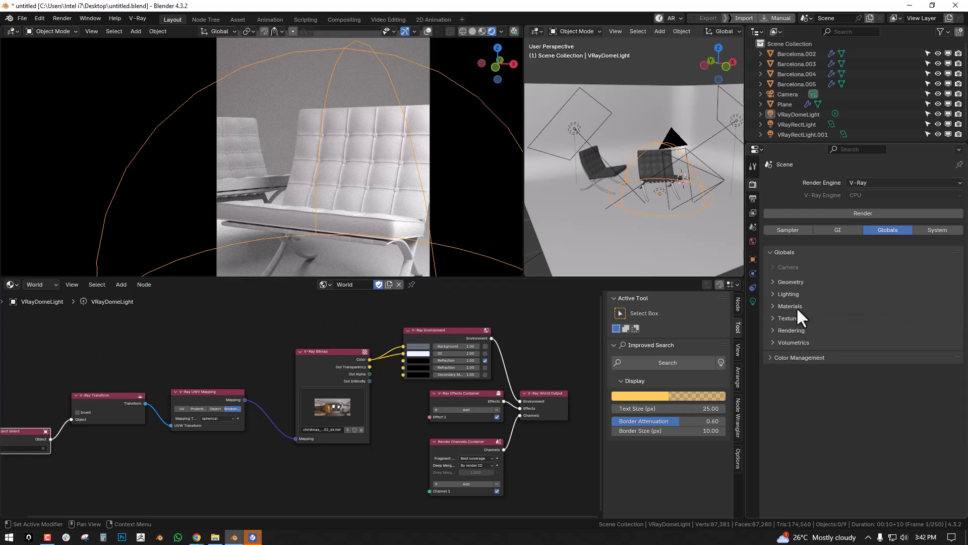
# - Review the V-Ray System, Sampler and GI settings
pyautogui.click(924, 232)
pyautogui.click(805, 230)
pyautogui.click(827, 231)
pyautogui.click(797, 231)
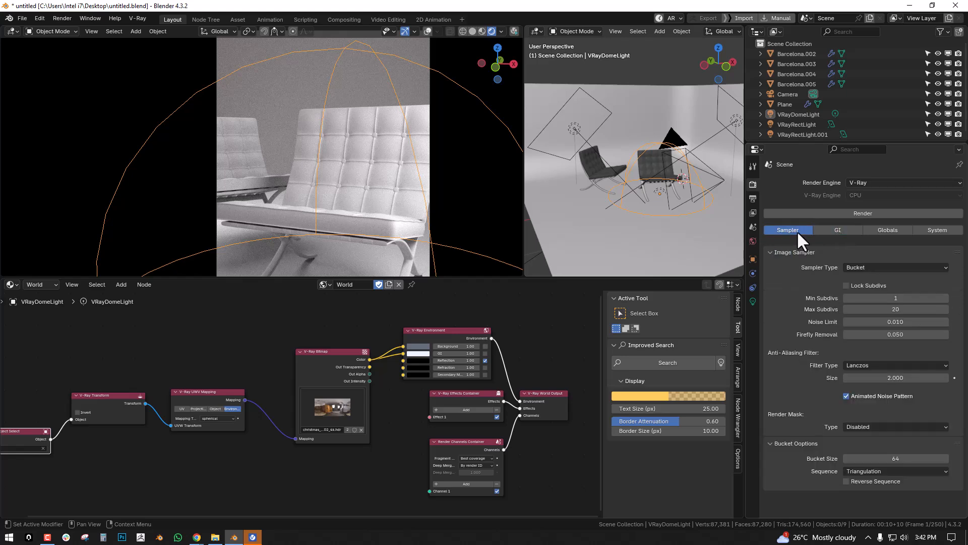
pyautogui.click(840, 230)
# - Return the camera view to solid shading
pyautogui.scroll(-3, 420, 194)
pyautogui.scroll(2, 448, 182)
pyautogui.press('z')
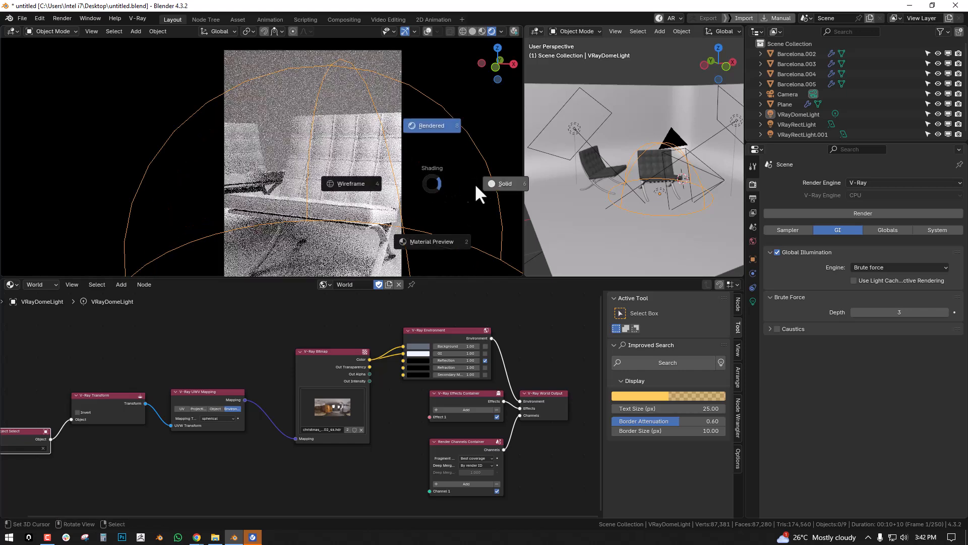
pyautogui.click(503, 190)
# - Try the GPU V-Ray engine with the RTX device, and set the engine back to CPU
pyautogui.click(865, 195)
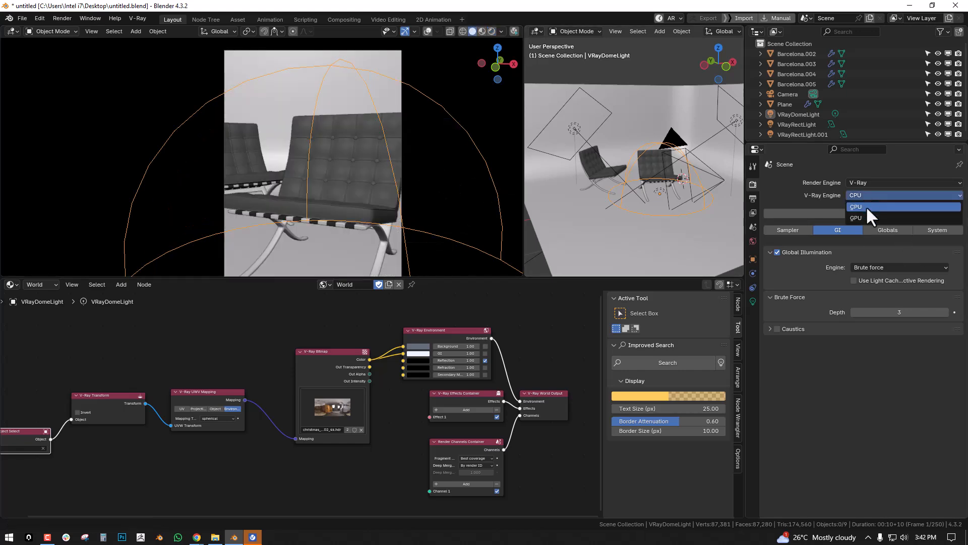
pyautogui.click(863, 216)
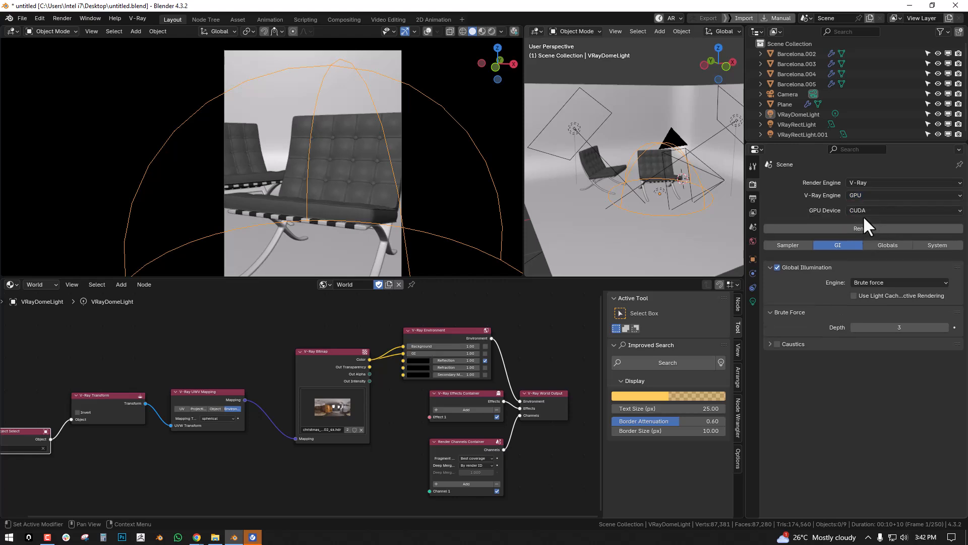
pyautogui.click(867, 209)
pyautogui.click(861, 233)
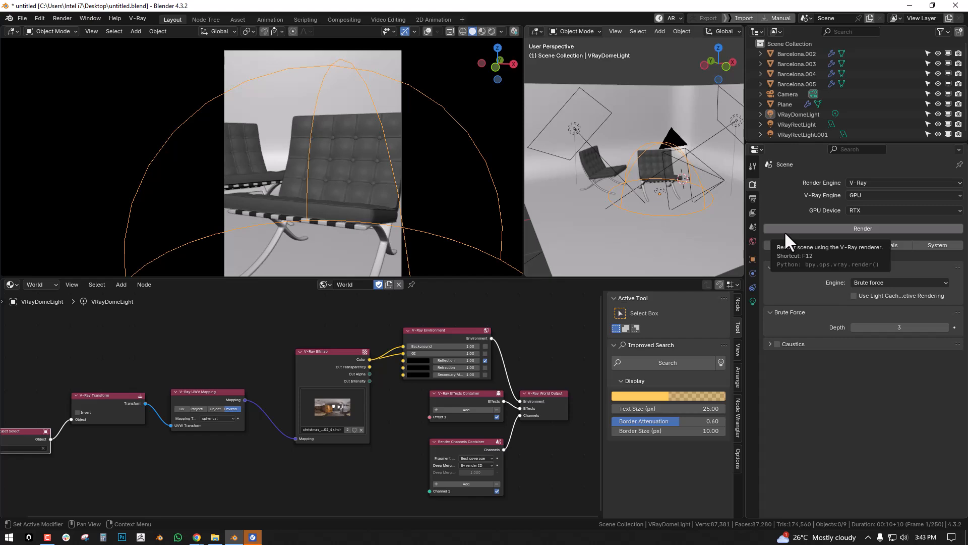
pyautogui.click(867, 195)
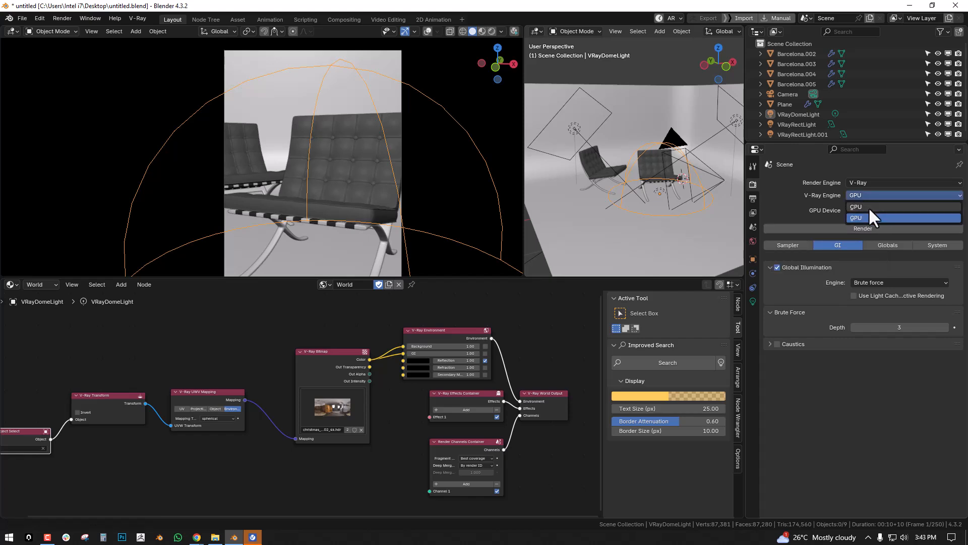
pyautogui.click(869, 208)
# - Select the front chair's leather cushions and show their Leather 1 shader nodes in the V-Ray Node Editor
pyautogui.click(380, 191)
pyautogui.hotkey('shift', 'alt', 'z')
pyautogui.click(48, 285)
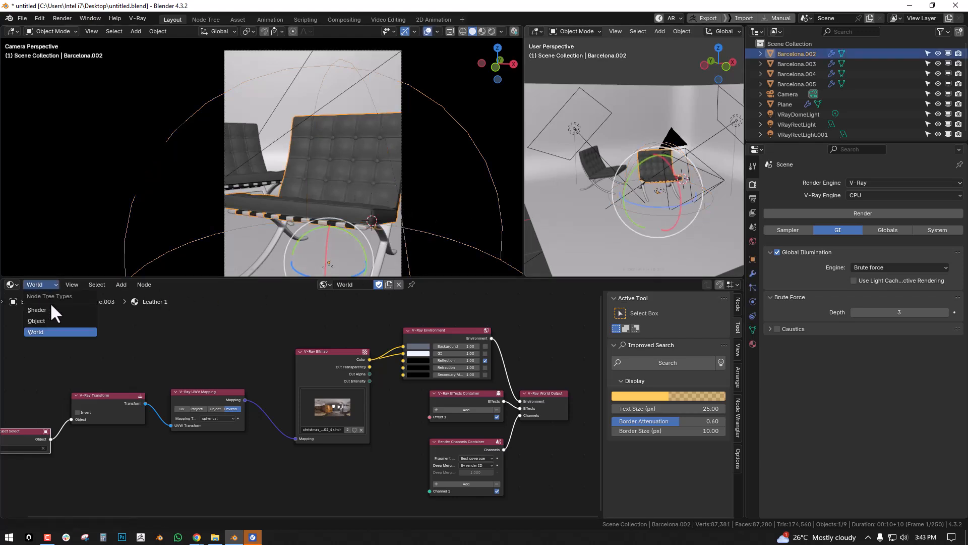
pyautogui.click(53, 310)
pyautogui.click(14, 286)
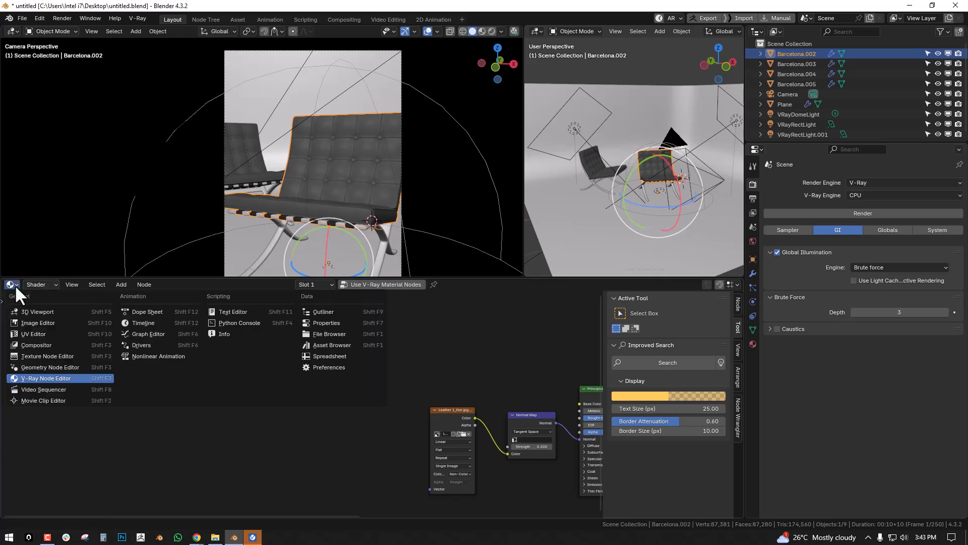
pyautogui.click(62, 379)
# - Look at the Object and World node tree types and return to the Shader node tree
pyautogui.click(40, 284)
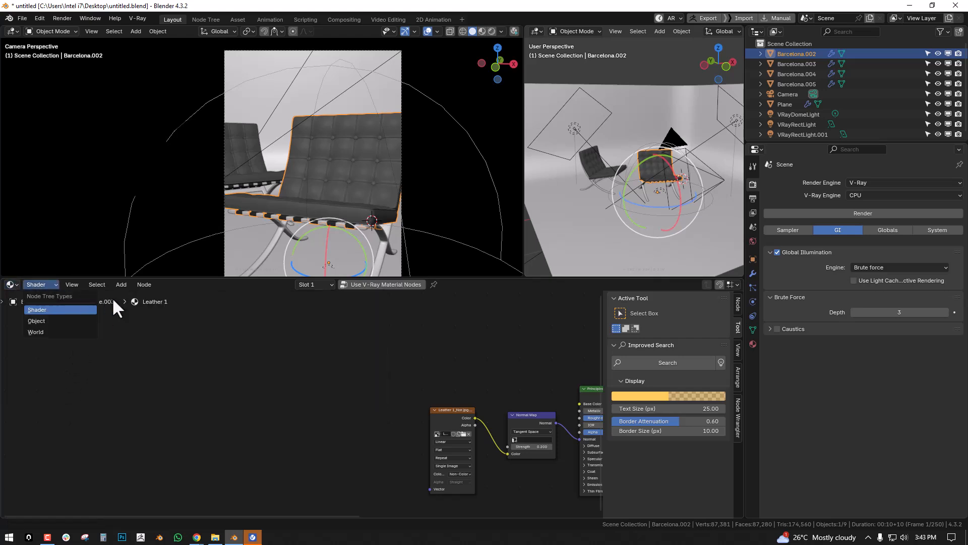
pyautogui.click(61, 320)
pyautogui.click(40, 284)
pyautogui.click(44, 330)
pyautogui.click(43, 283)
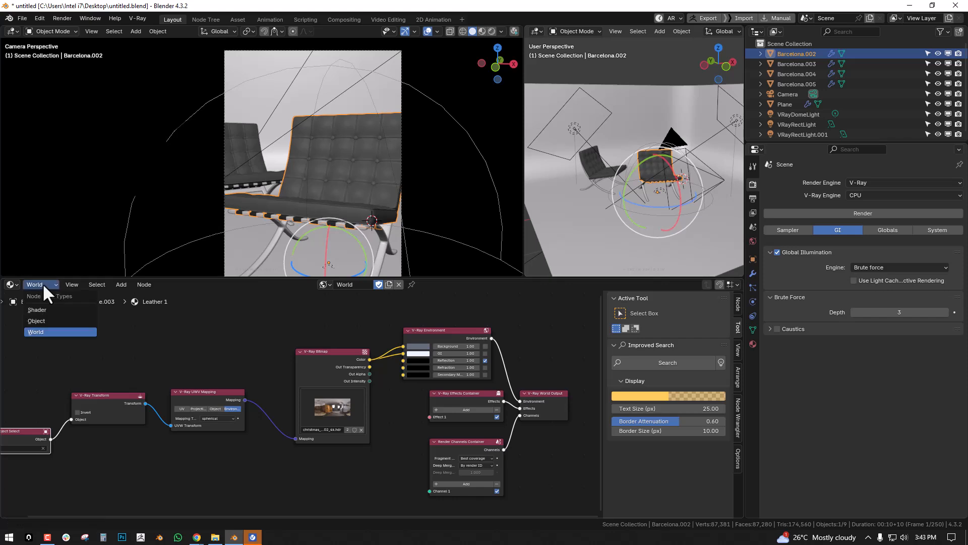
pyautogui.click(48, 305)
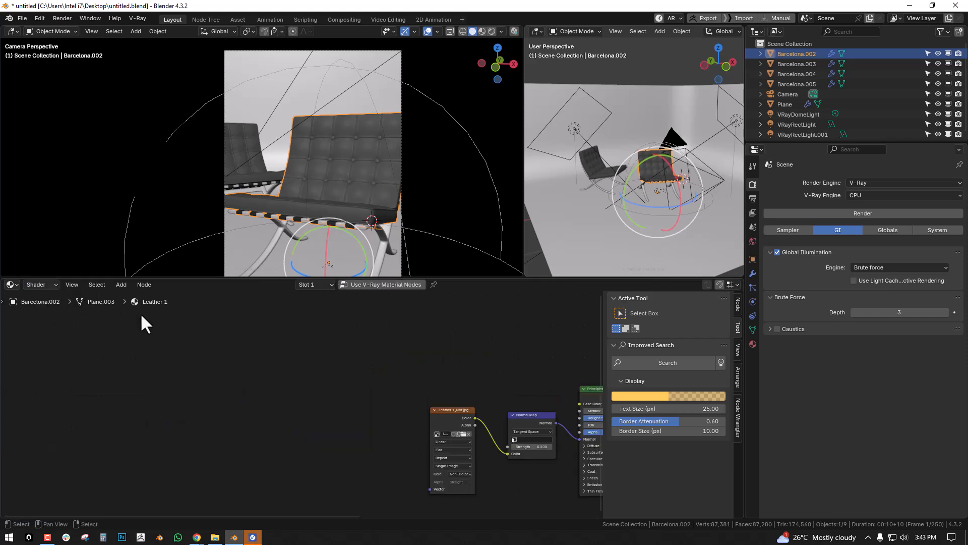
# - Enable V-Ray material nodes for Leather 1 and delete the old Principled BSDF, normal map, image texture and Material Output nodes
pyautogui.click(403, 285)
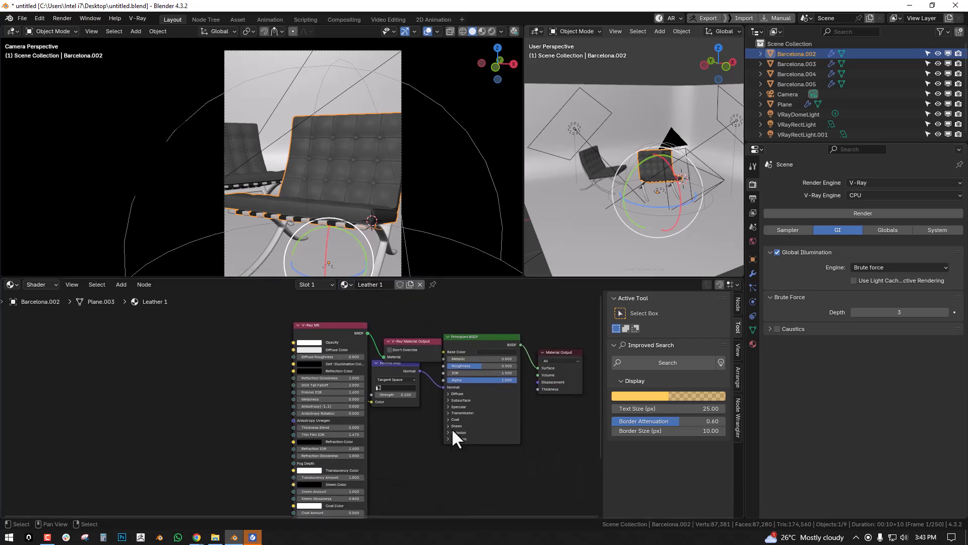
pyautogui.moveTo(361, 353); pyautogui.dragTo(297, 354)
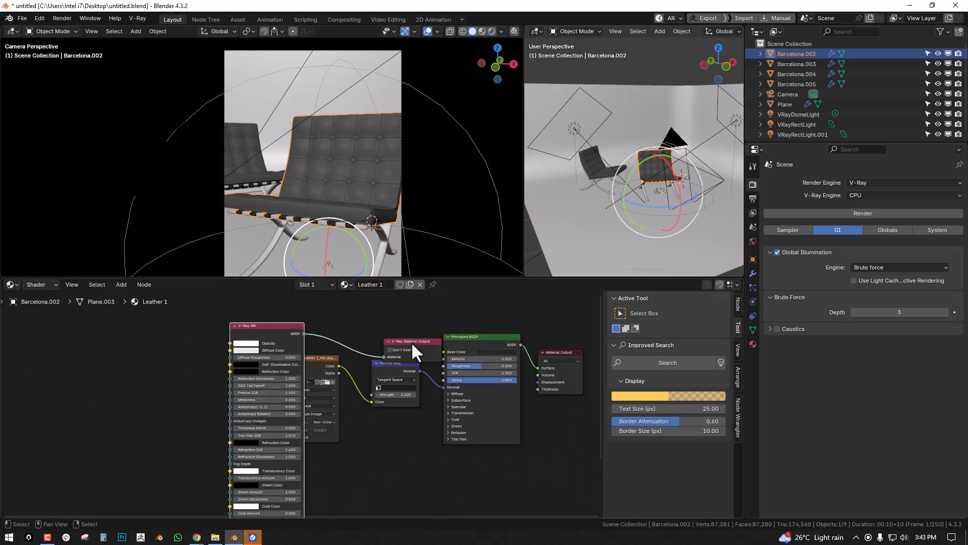
pyautogui.moveTo(413, 340); pyautogui.dragTo(352, 316)
pyautogui.moveTo(327, 370)
pyautogui.mouseDown()
pyautogui.moveTo(510, 388)
pyautogui.moveTo(525, 380)
pyautogui.mouseUp()
pyautogui.press('c')
pyautogui.press('Escape')
pyautogui.press('x')
pyautogui.press('Home')
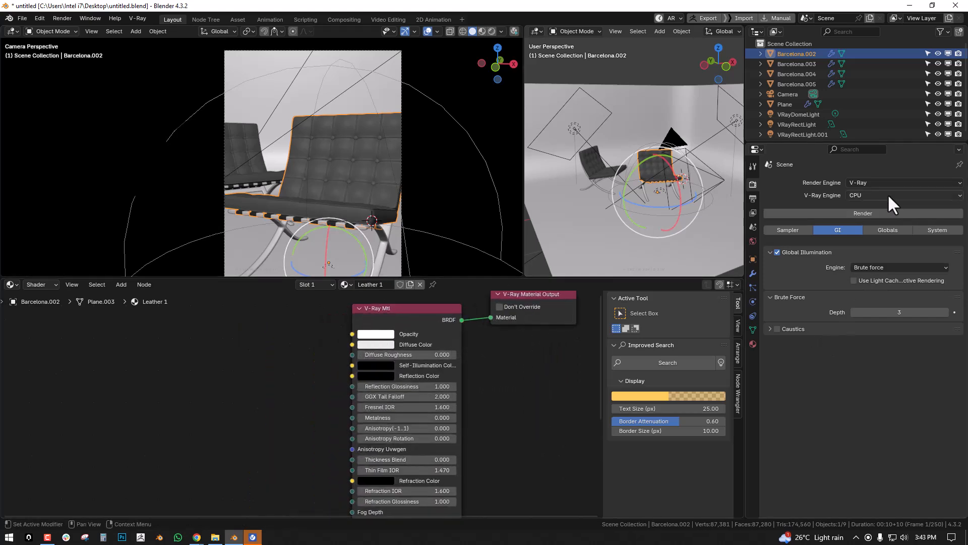
# - Switch the camera view to rendered shading, zoom in on the chairs and clear the object selection
pyautogui.press('z')
pyautogui.click(382, 141)
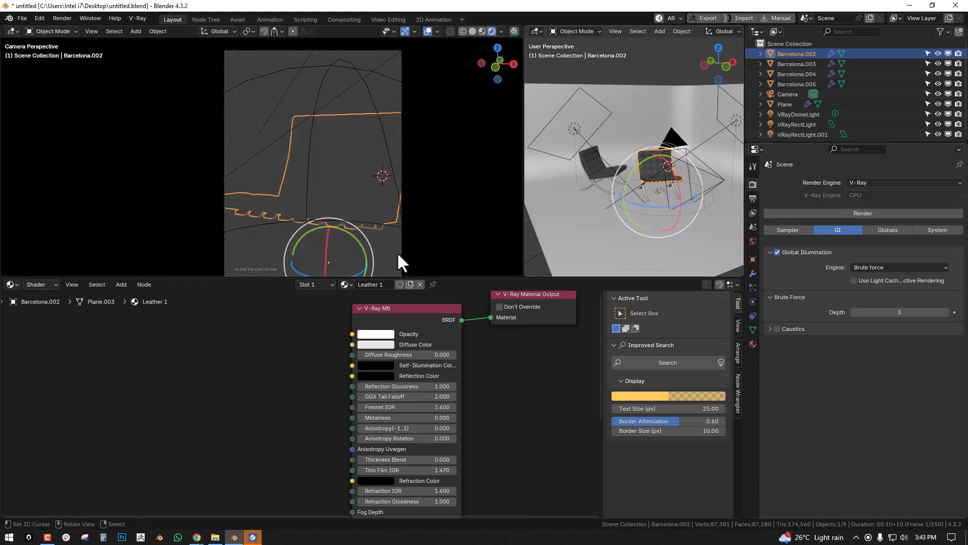
pyautogui.scroll(2, 398, 215)
pyautogui.click(402, 221)
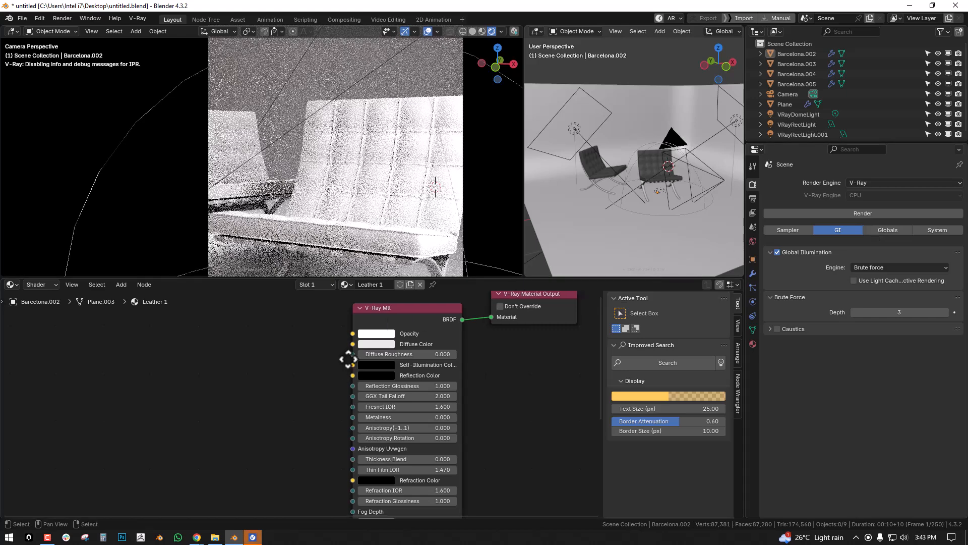
# - Add a V-Ray Bitmap texture node beside the V-Ray Mtl node of Leather 1
pyautogui.moveTo(364, 351); pyautogui.dragTo(446, 334, button='middle')
pyautogui.hotkey('shift', 'a')
pyautogui.moveTo(342, 368)
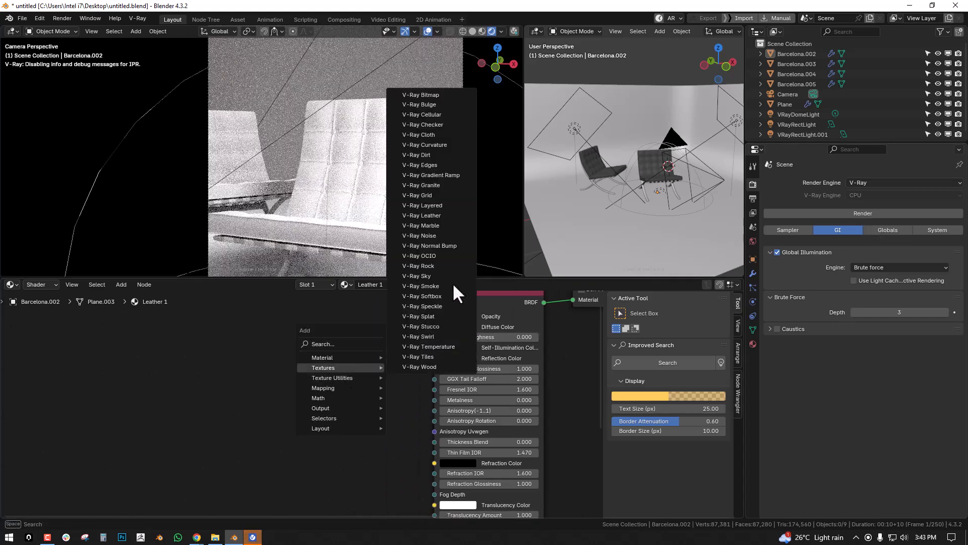
pyautogui.click(444, 96)
pyautogui.click(262, 318)
# - Load the knit pattern image 43dfa829f98a… from the Textures\Patterns folder into the bitmap and connect its Color output to the Diffuse Color
pyautogui.click(346, 379)
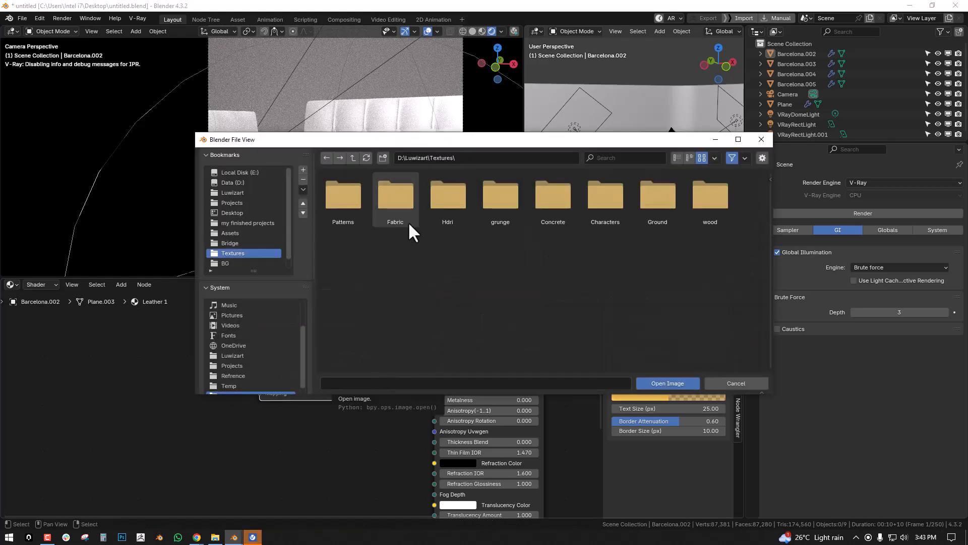
pyautogui.click(344, 218)
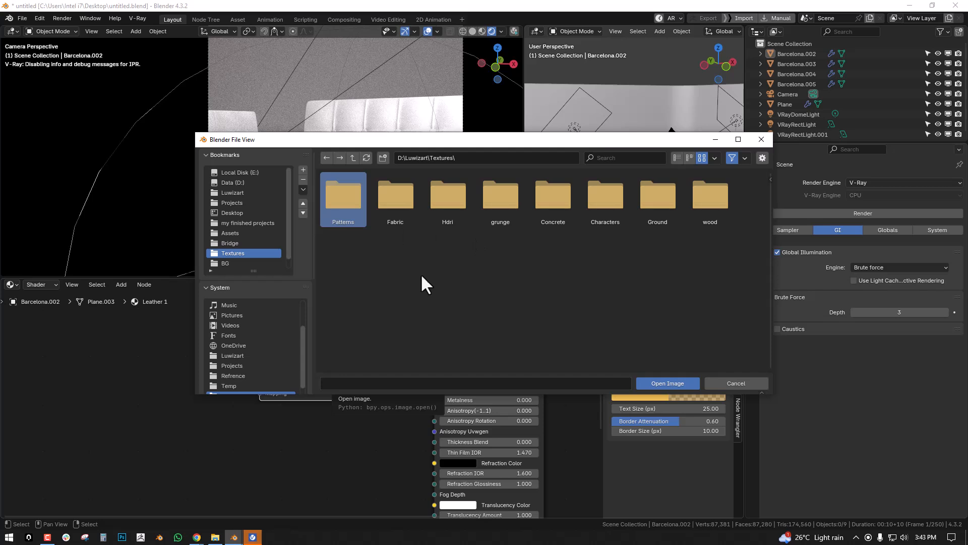
pyautogui.doubleClick(362, 217)
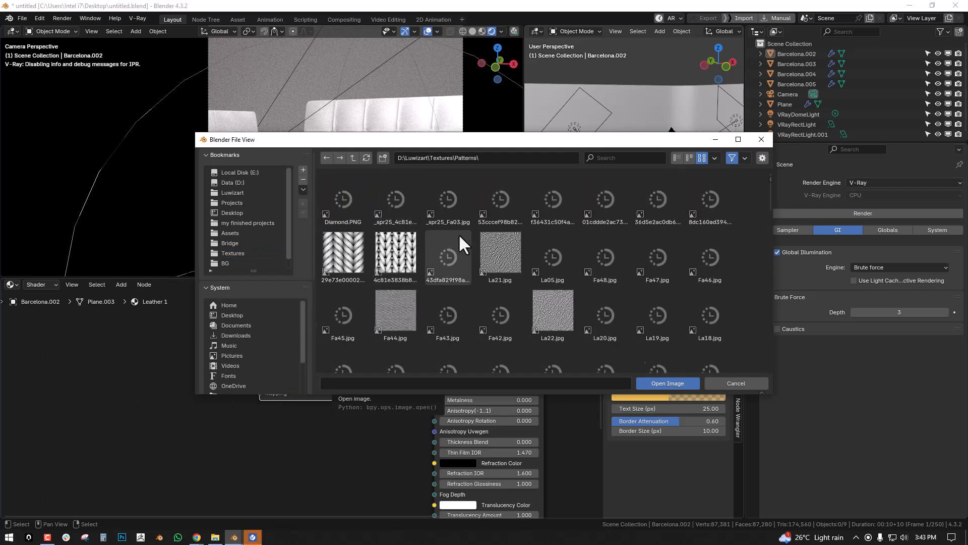
pyautogui.scroll(-2, 598, 256)
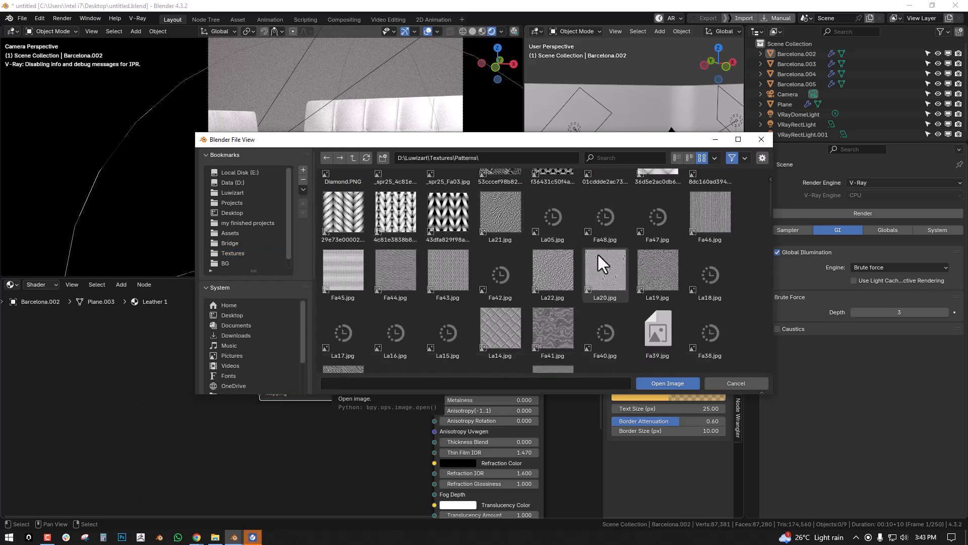
pyautogui.click(441, 224)
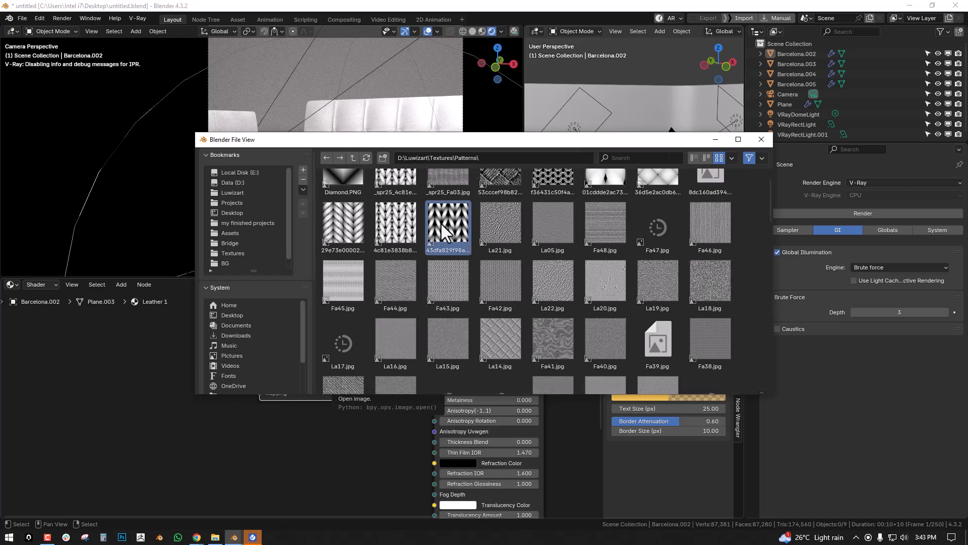
pyautogui.doubleClick(442, 231)
pyautogui.moveTo(370, 334); pyautogui.dragTo(433, 326)
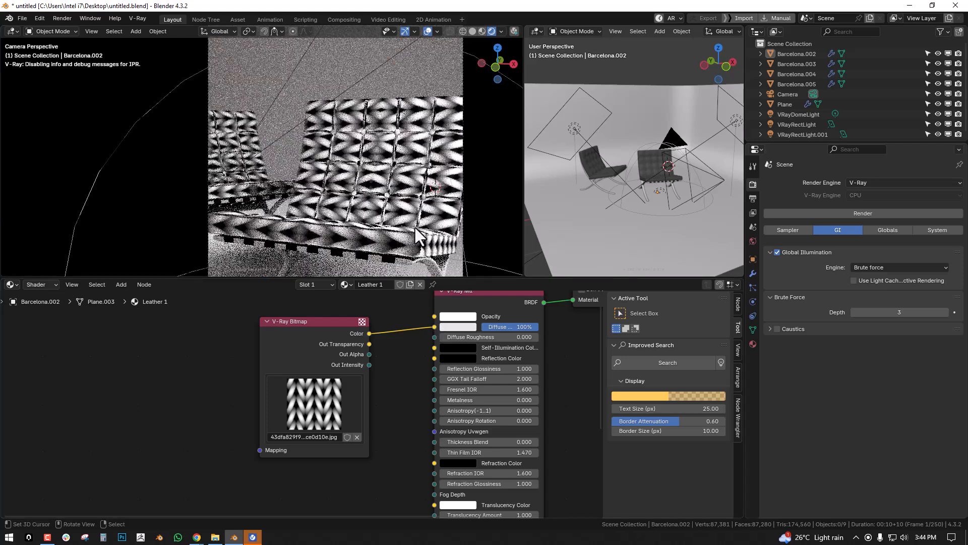
# - Add a V-Ray UWV Mapping node and connect it to the bitmap's Mapping input
pyautogui.keyDown('shift'); pyautogui.moveTo(378, 344); pyautogui.dragTo(400, 323, button='middle'); pyautogui.keyUp('shift')
pyautogui.scroll(-3, 366, 341)
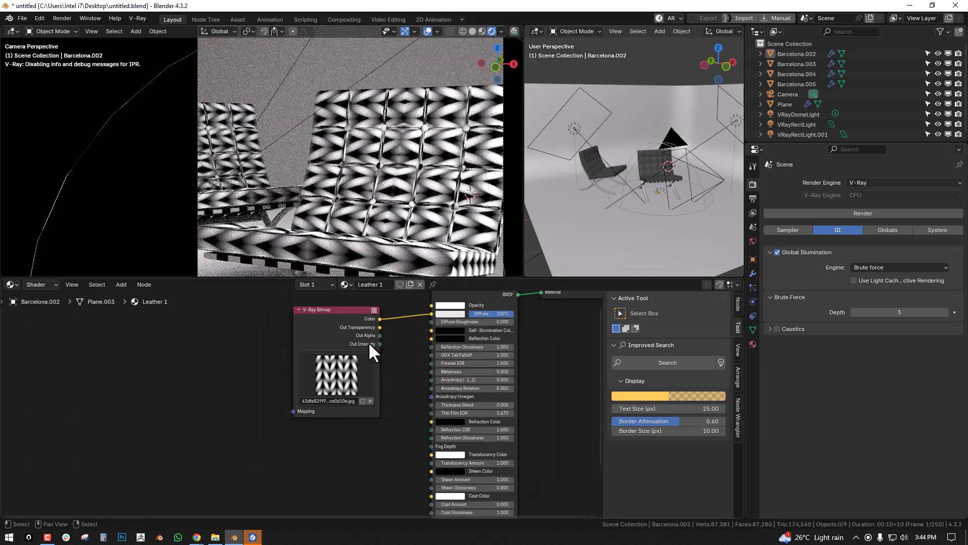
pyautogui.hotkey('shift', 'a')
pyautogui.click(319, 318)
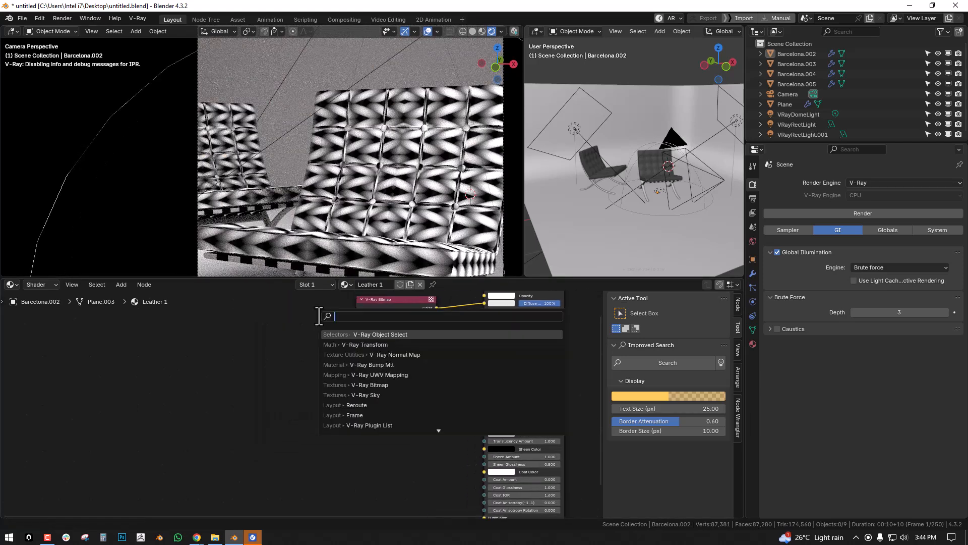
pyautogui.write('mapp')
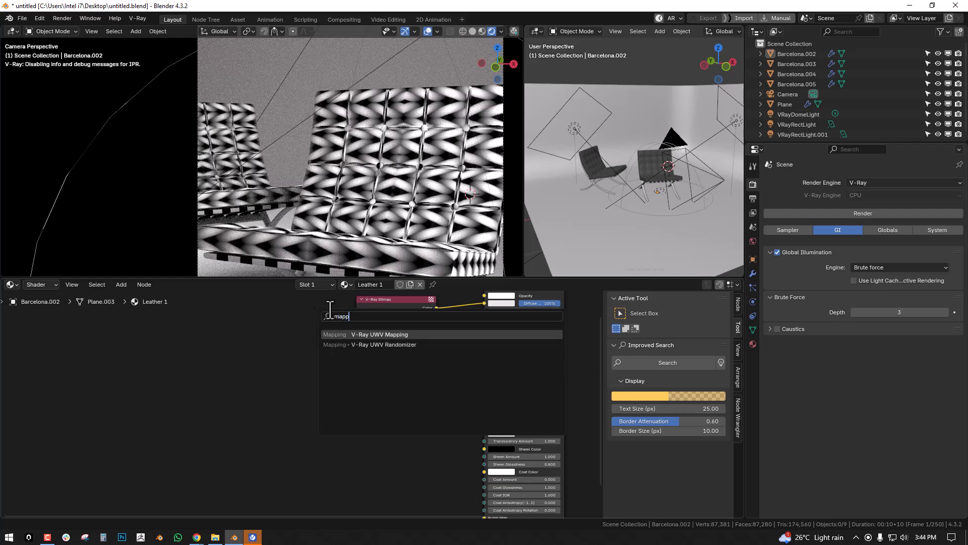
pyautogui.click(387, 334)
pyautogui.click(277, 351)
pyautogui.moveTo(303, 351); pyautogui.dragTo(323, 361)
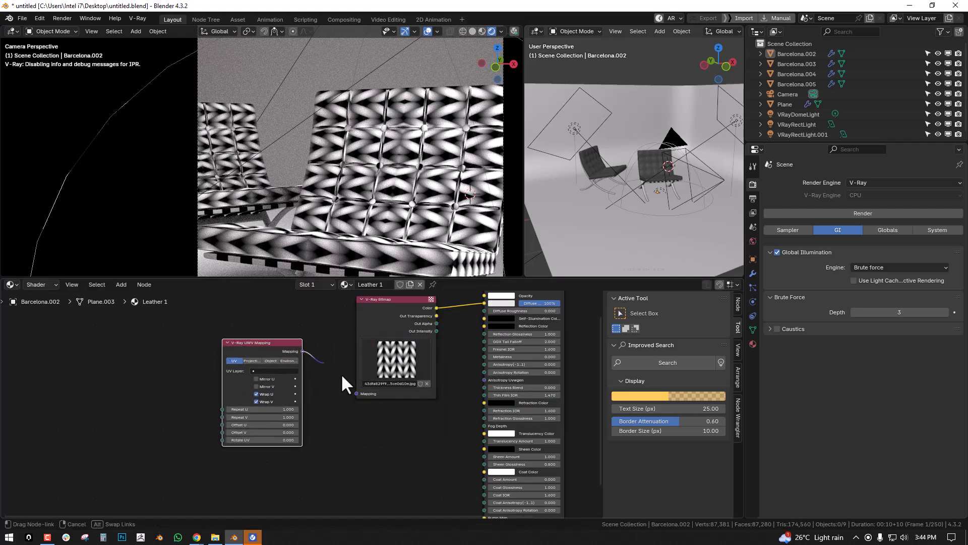
pyautogui.moveTo(364, 394); pyautogui.dragTo(337, 391)
# - Set the UWV Mapping node's Repeat U and Repeat V to 12
pyautogui.scroll(1, 365, 388)
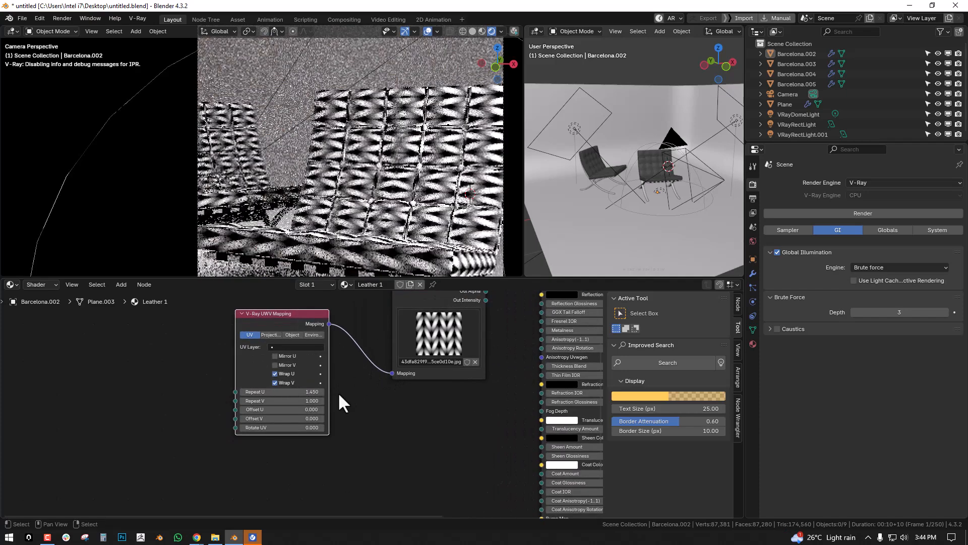
pyautogui.scroll(1, 339, 393)
pyautogui.click(316, 389)
pyautogui.write('12')
pyautogui.press('Return')
pyautogui.click(318, 400)
pyautogui.write('12')
pyautogui.press('Return')
# - Try a Rotate UV value of 90 on the mapping node and change it to 180
pyautogui.scroll(2, 461, 213)
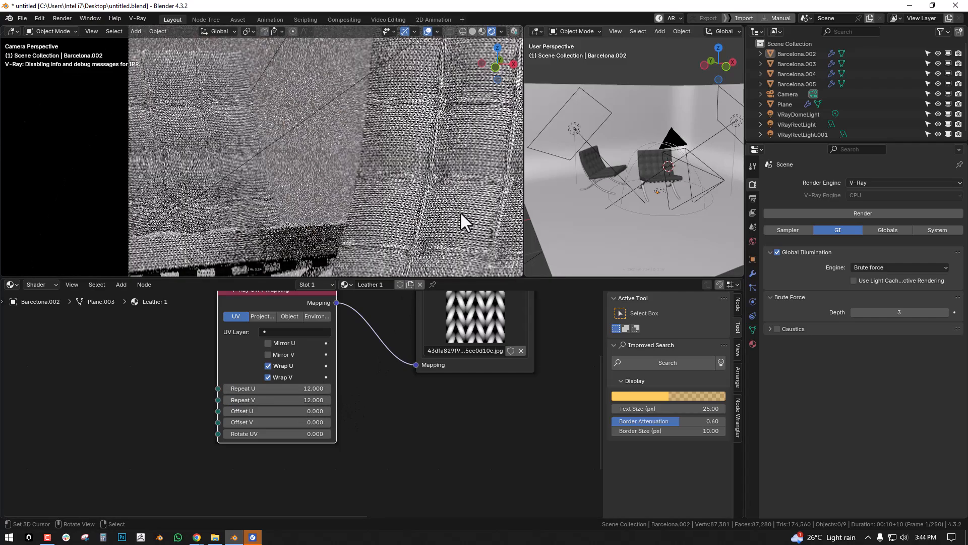
pyautogui.click(308, 433)
pyautogui.write('90')
pyautogui.press('Return')
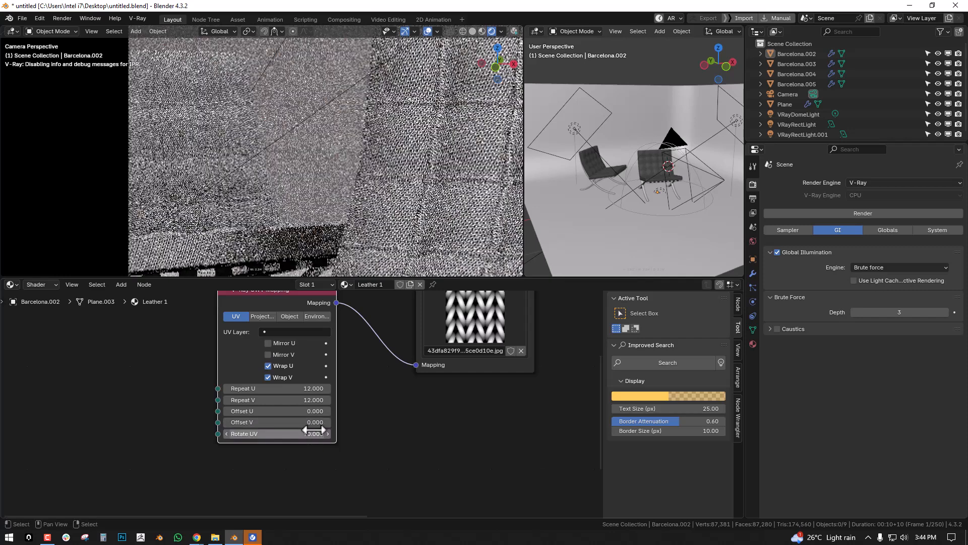
pyautogui.click(314, 434)
pyautogui.write('180')
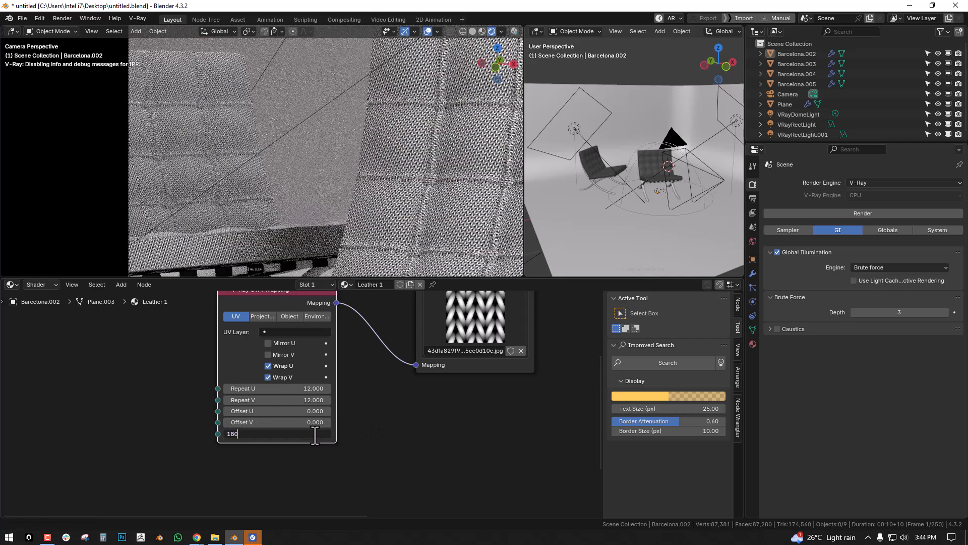
pyautogui.press('Return')
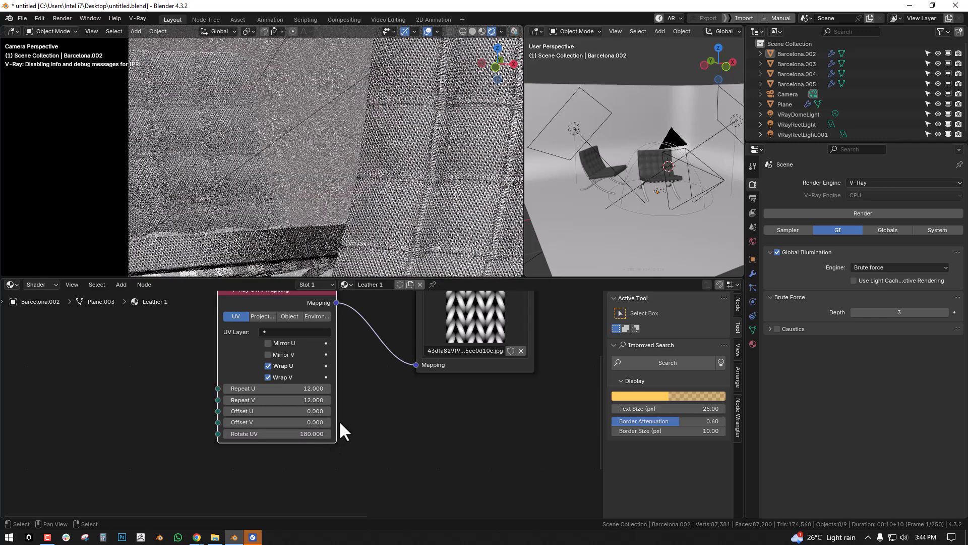
# - Set the UWV Mapping node's Repeat U and Repeat V to 50
pyautogui.click(313, 389)
pyautogui.write('50')
pyautogui.press('Tab')
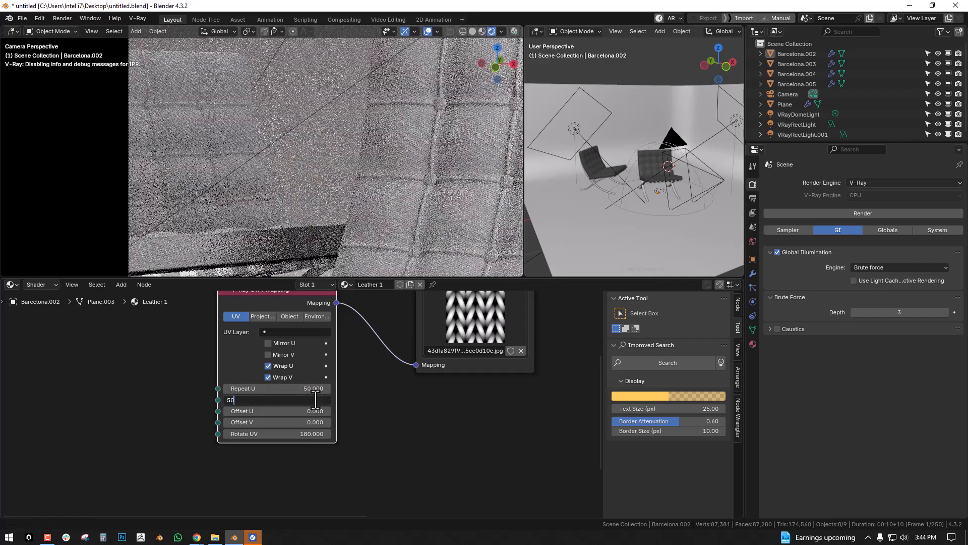
# - Set the mapping node's Repeat V to 50, switch the V-Ray engine to GPU and preview the camera view in Rendered shading
pyautogui.press('Return')
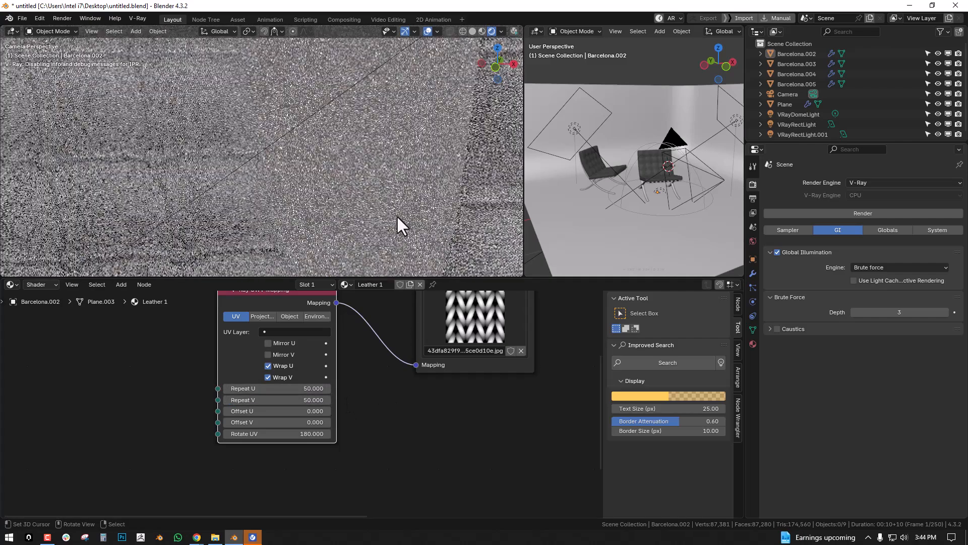
pyautogui.click(858, 195)
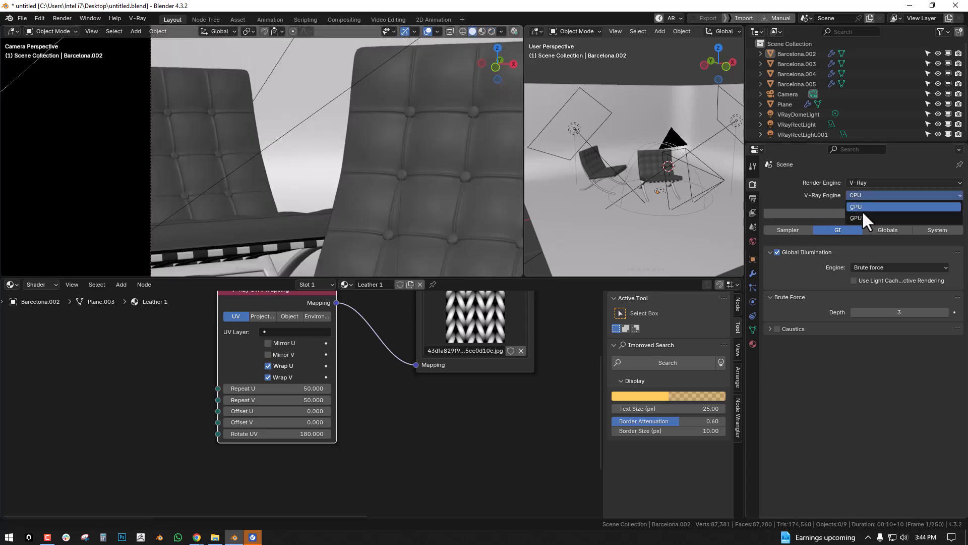
pyautogui.click(855, 218)
pyautogui.press('z')
pyautogui.click(433, 124)
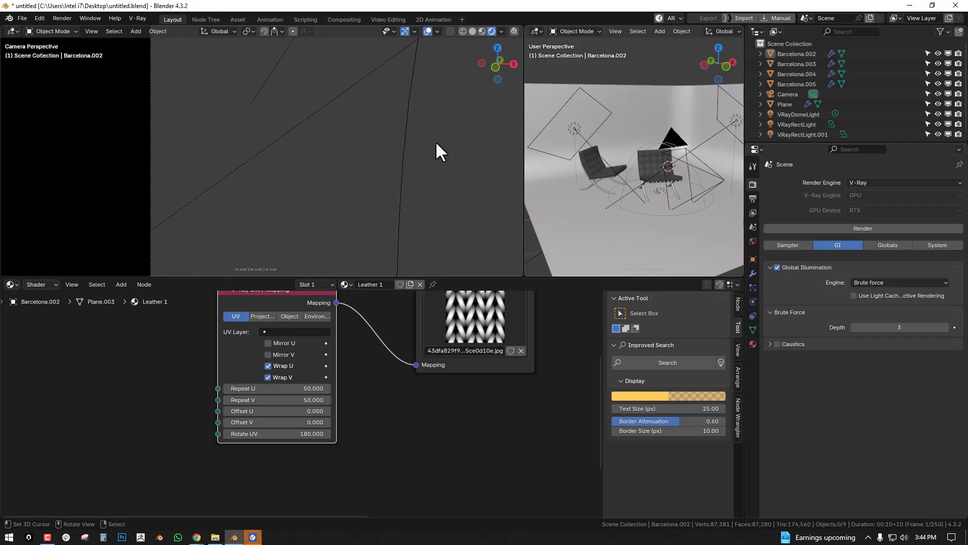
pyautogui.scroll(-5, 446, 148)
pyautogui.moveTo(451, 151)
pyautogui.mouseDown(button='middle')
pyautogui.moveTo(440, 147)
pyautogui.moveTo(447, 153)
pyautogui.moveTo(433, 160)
pyautogui.moveTo(446, 155)
pyautogui.mouseUp(button='middle')
pyautogui.press('KP_0')
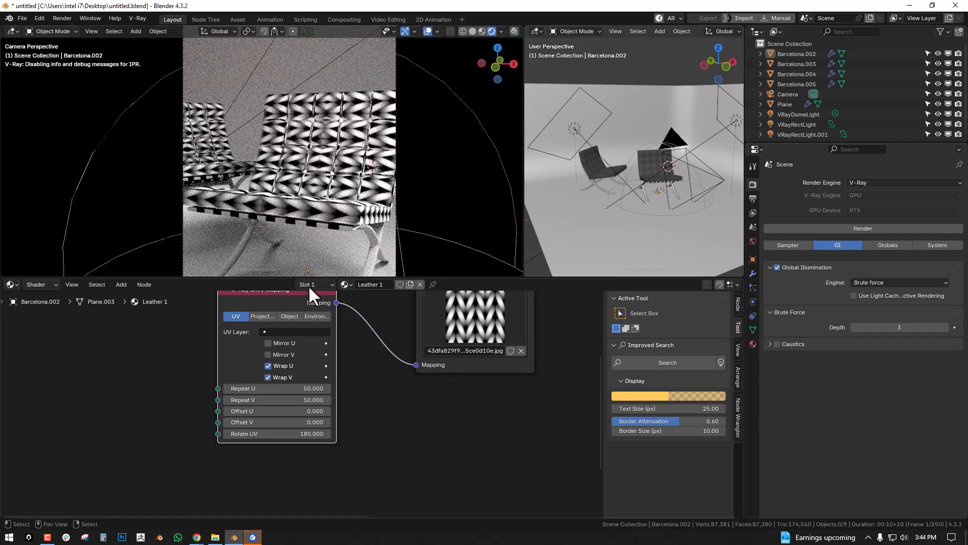
# - Select all the mesh geometry of the front chair's cushion in Edit Mode and return to Object Mode
pyautogui.click(337, 211)
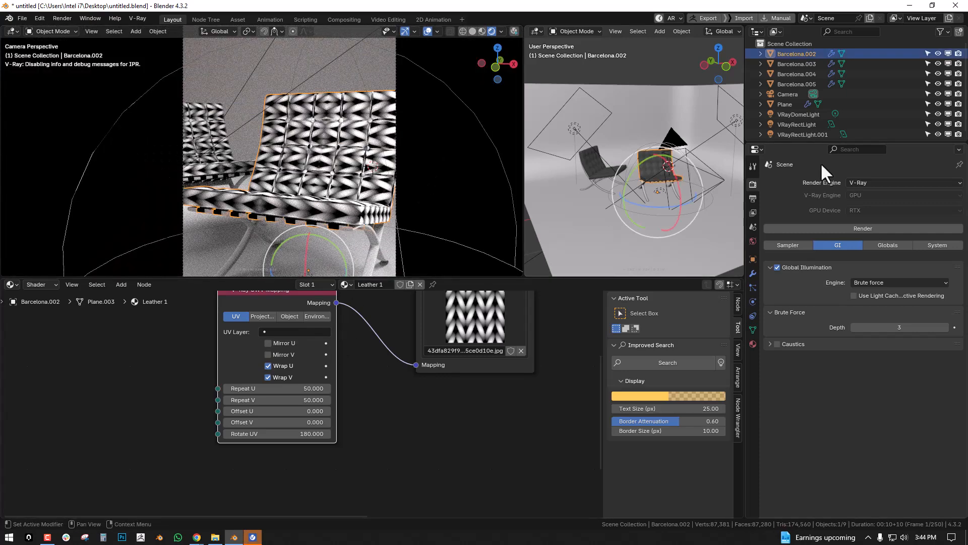
pyautogui.press('Tab')
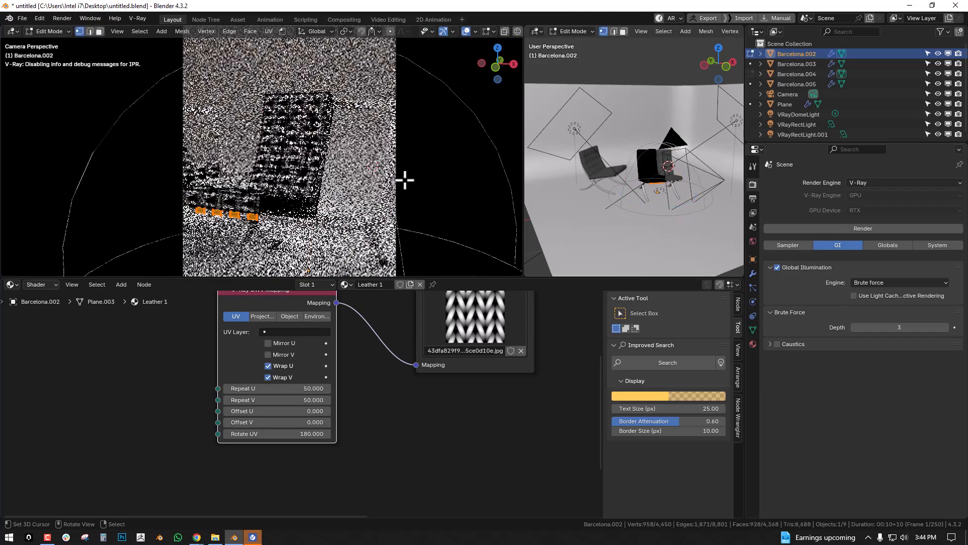
pyautogui.press('a')
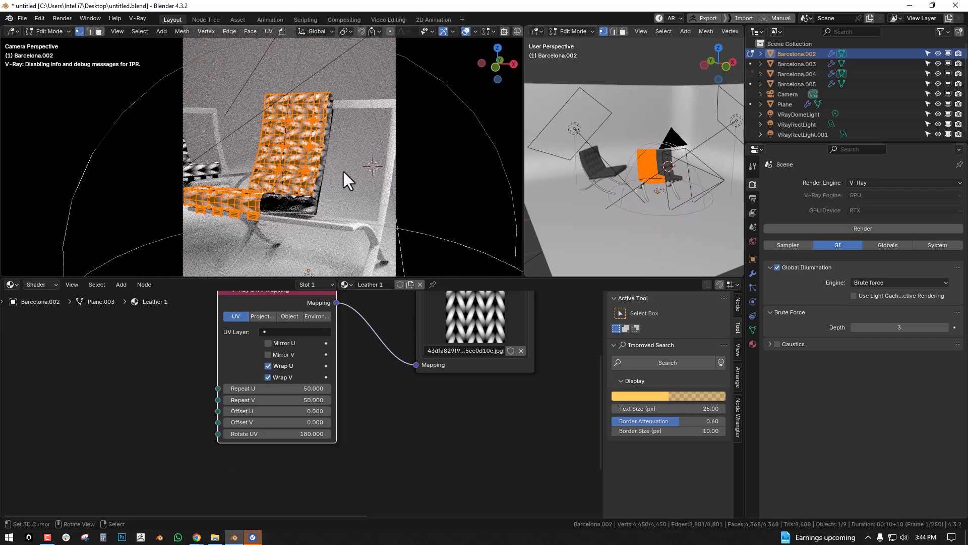
pyautogui.press('Tab')
pyautogui.scroll(2, 331, 186)
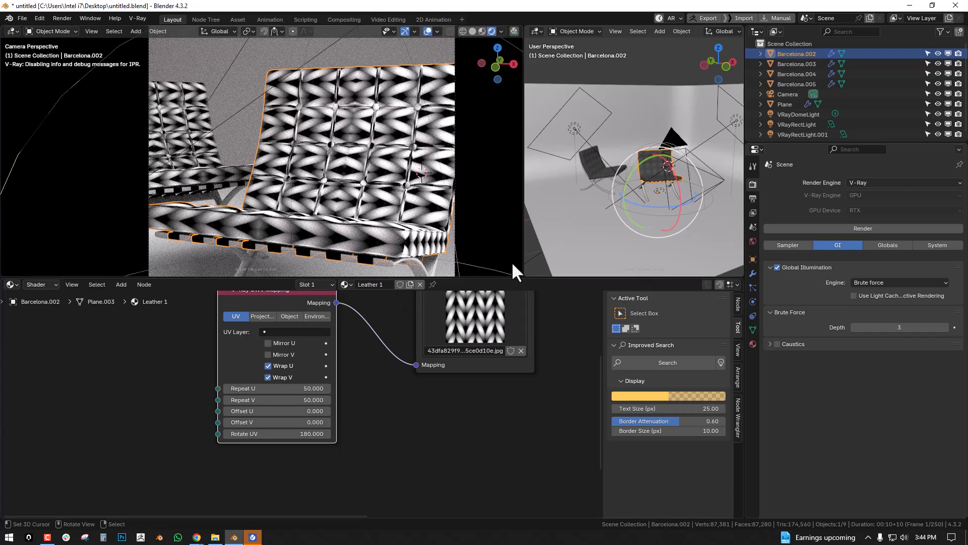
# - Return to Solid shading and show the cushion's full UV layout in a UV Editor in place of the outliner
pyautogui.press('z')
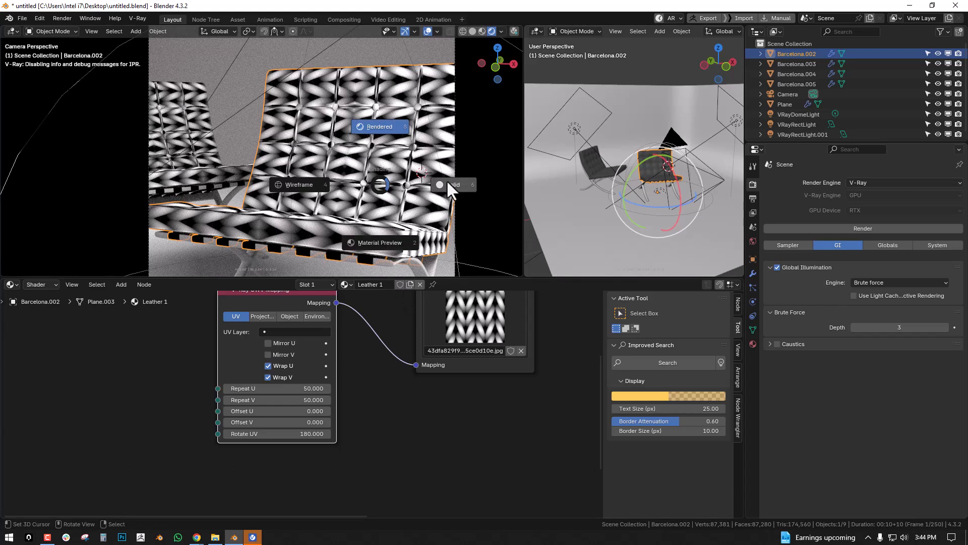
pyautogui.click(446, 180)
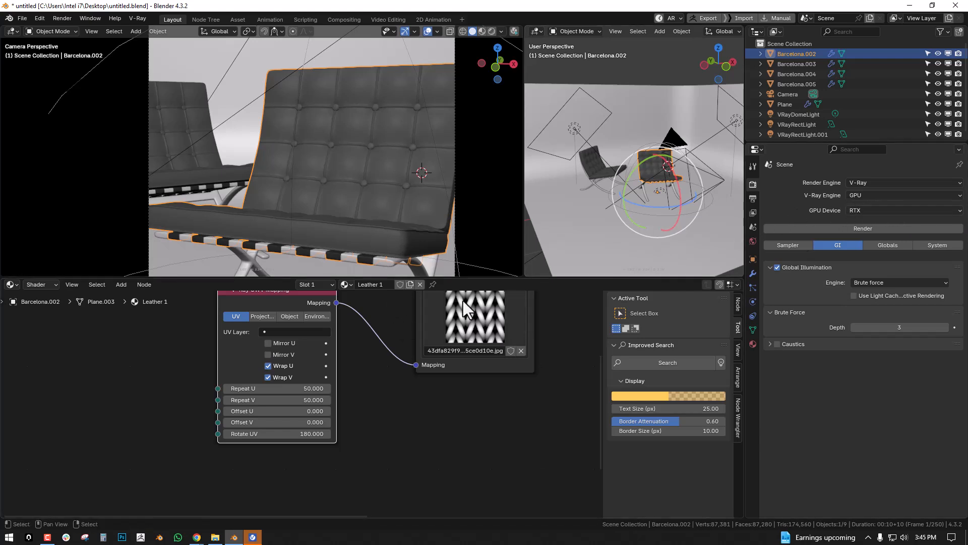
pyautogui.press('Tab')
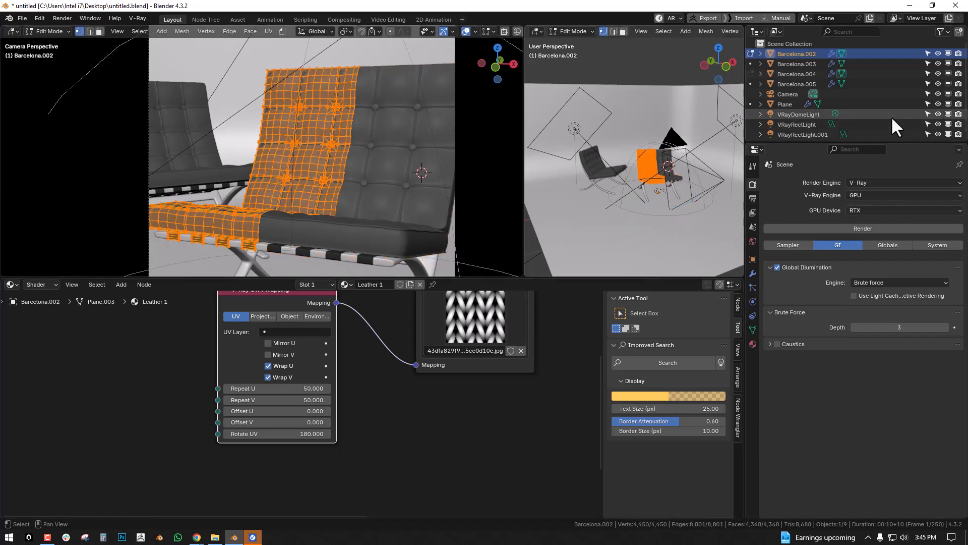
pyautogui.hotkey('shift', 'F10')
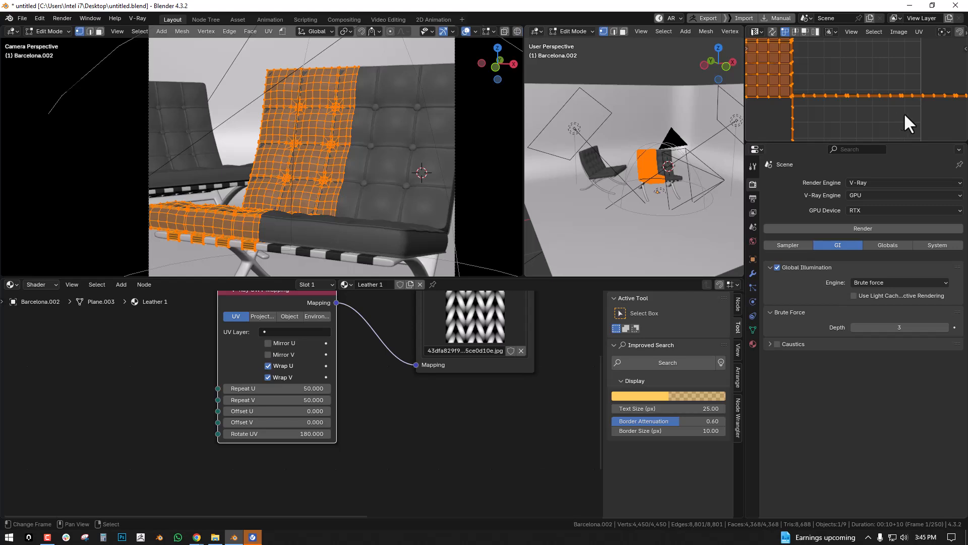
pyautogui.press('Home')
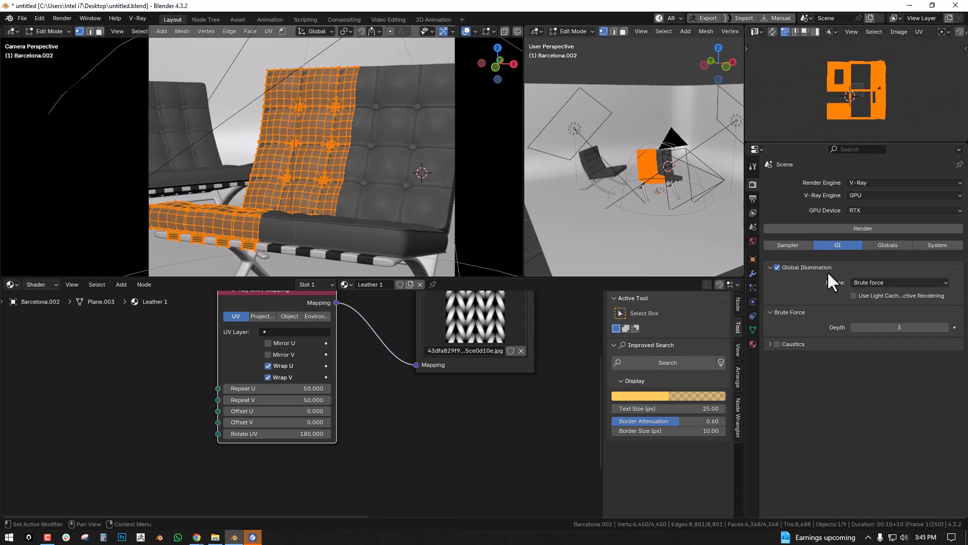
# - Add a second UV map to the cushion mesh and scale all its UVs by 5
pyautogui.click(753, 330)
pyautogui.click(802, 350)
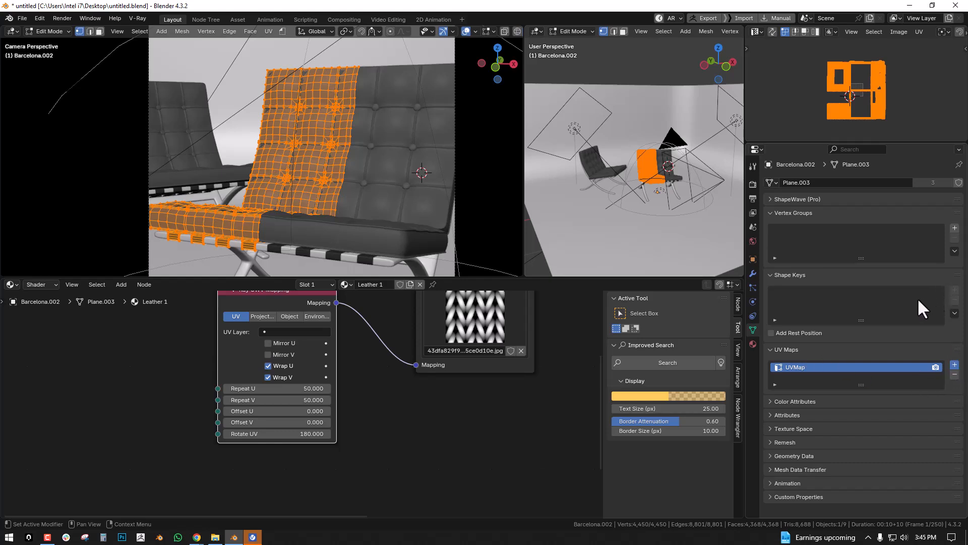
pyautogui.click(955, 365)
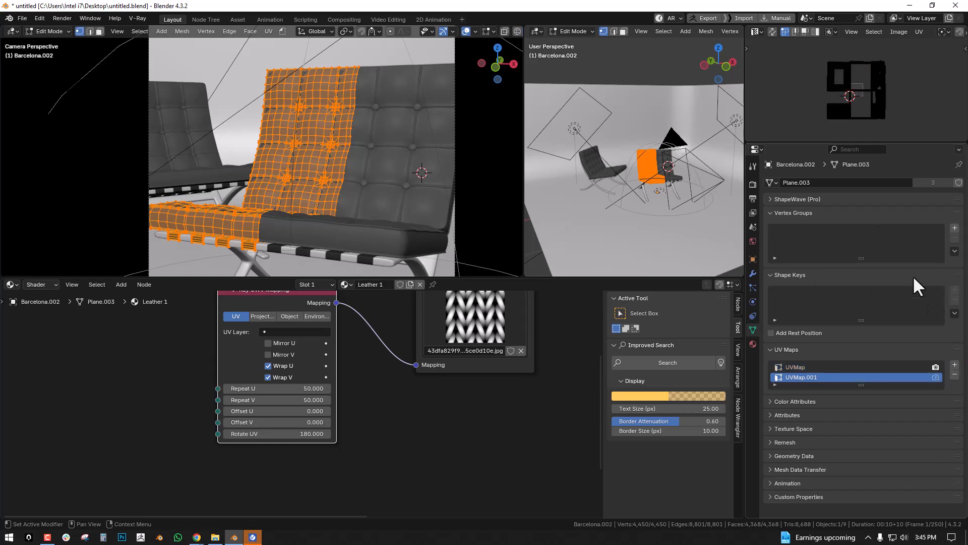
pyautogui.press('a')
pyautogui.press('s')
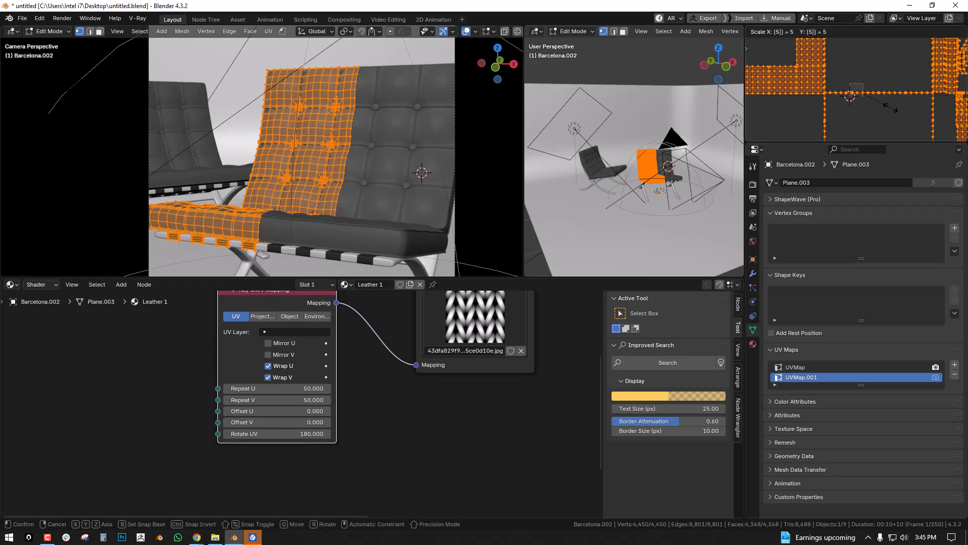
pyautogui.click(880, 113)
pyautogui.press('Tab')
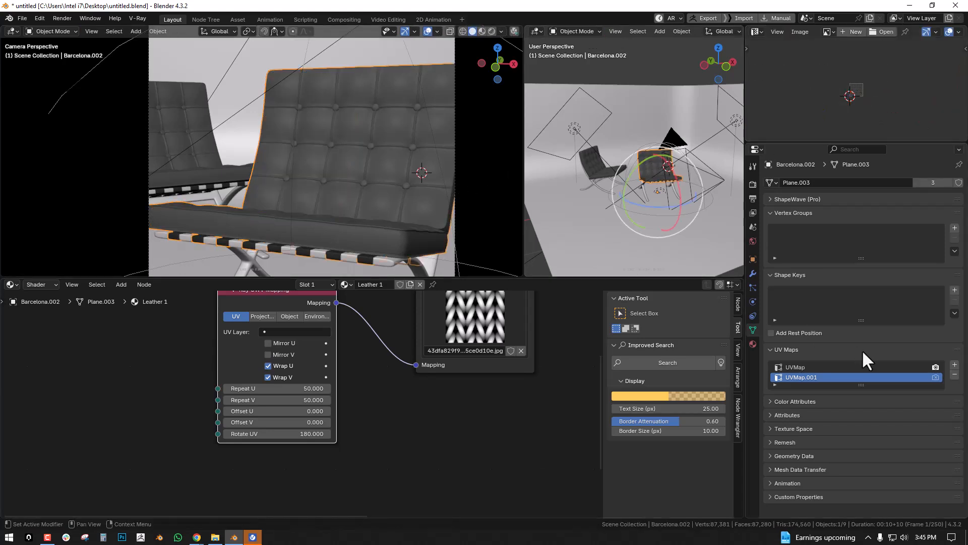
# - Rename the new UV map "scaled" and assign it as the UV Layer of the V-Ray UVW Mapping node
pyautogui.doubleClick(821, 377)
pyautogui.write('caled')
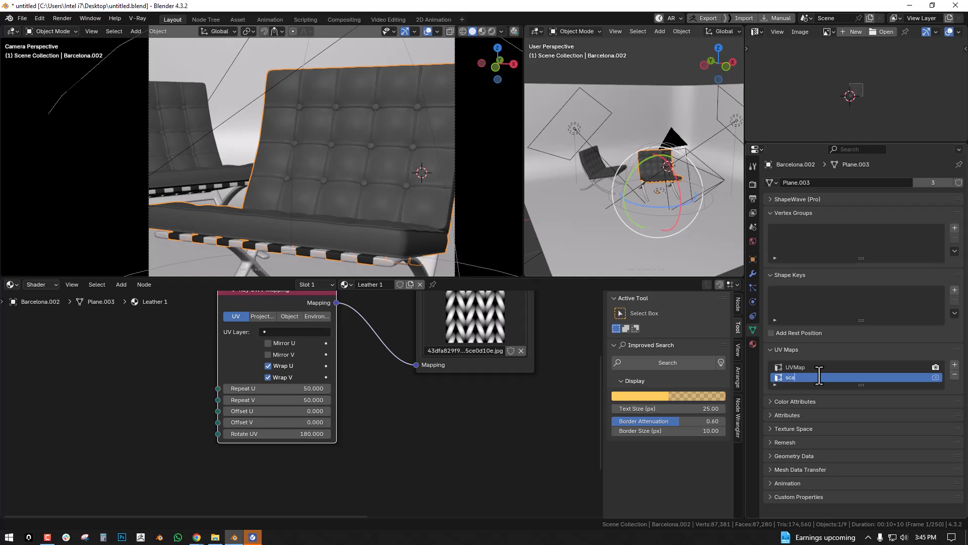
pyautogui.press('Return')
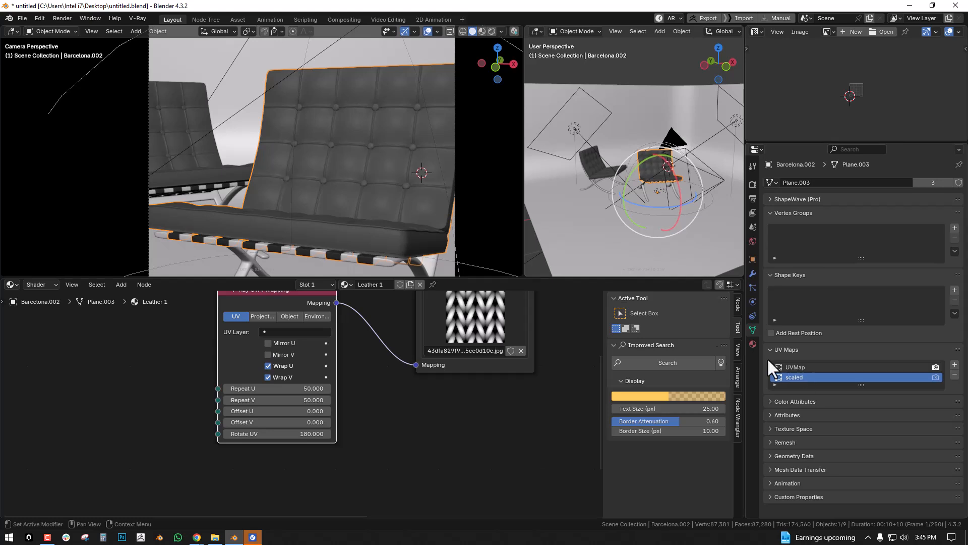
pyautogui.click(322, 332)
pyautogui.click(306, 358)
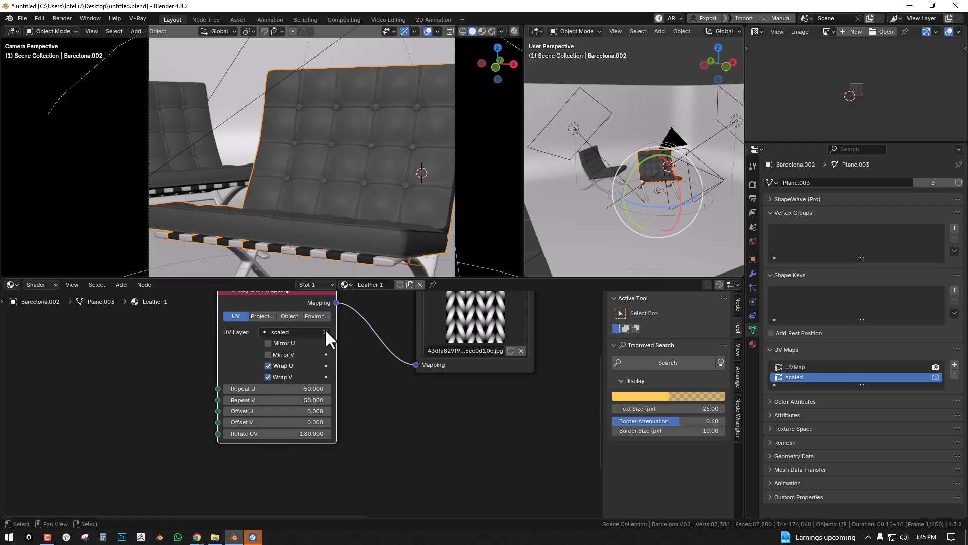
# - Preview the weave on the chair in Rendered shading with the scaled UV layer
pyautogui.scroll(4, 409, 204)
pyautogui.press('z')
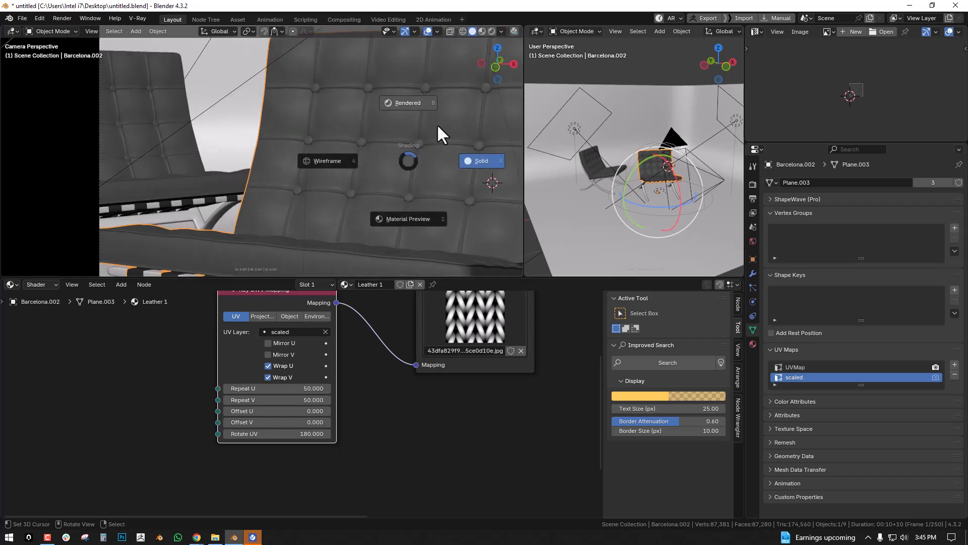
pyautogui.click(438, 126)
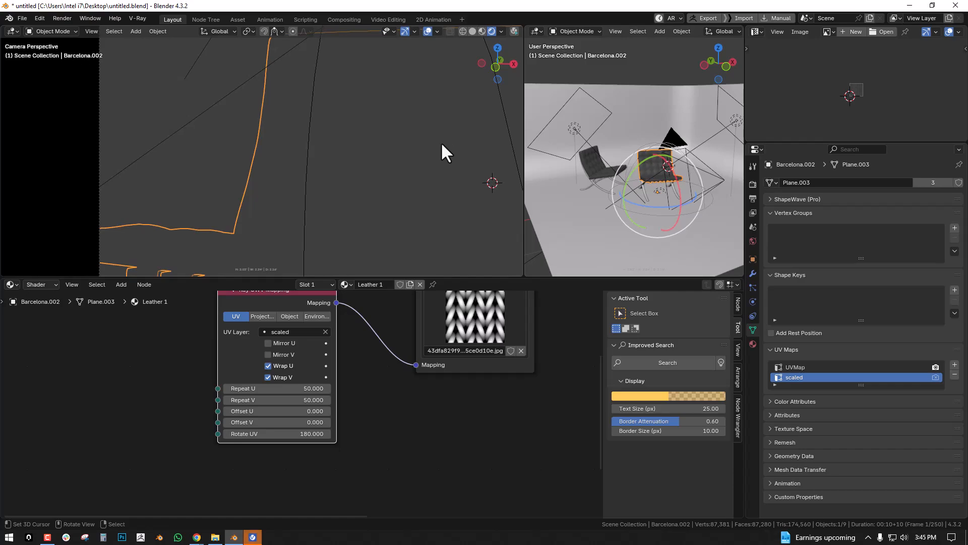
pyautogui.scroll(-3, 443, 141)
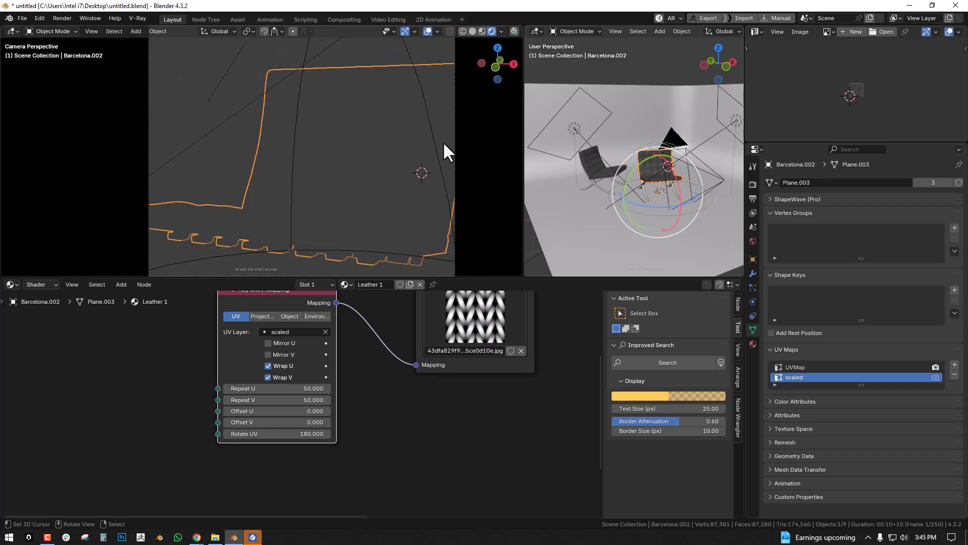
# - Review the scene's render and output settings, the Leather 1 material and the view layer's render channels
pyautogui.click(753, 184)
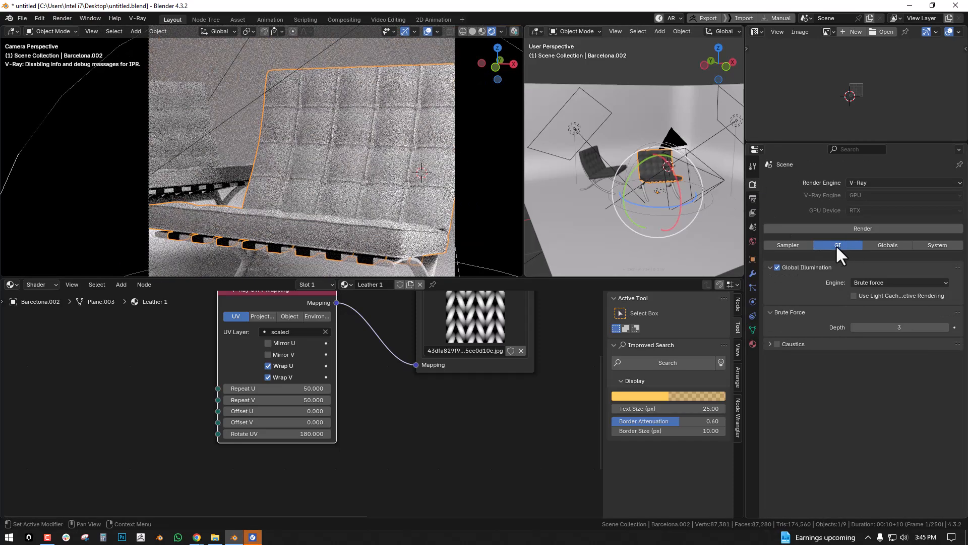
pyautogui.click(753, 200)
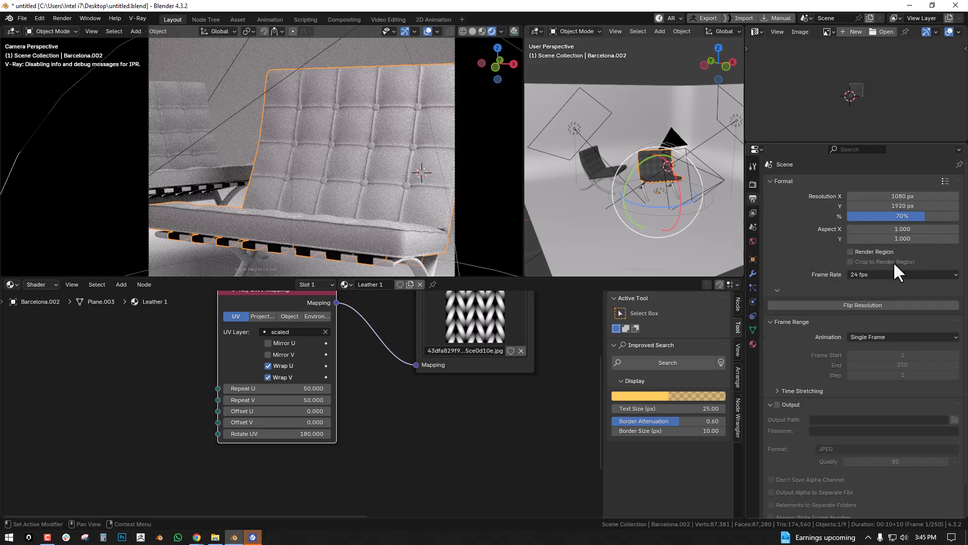
pyautogui.click(776, 322)
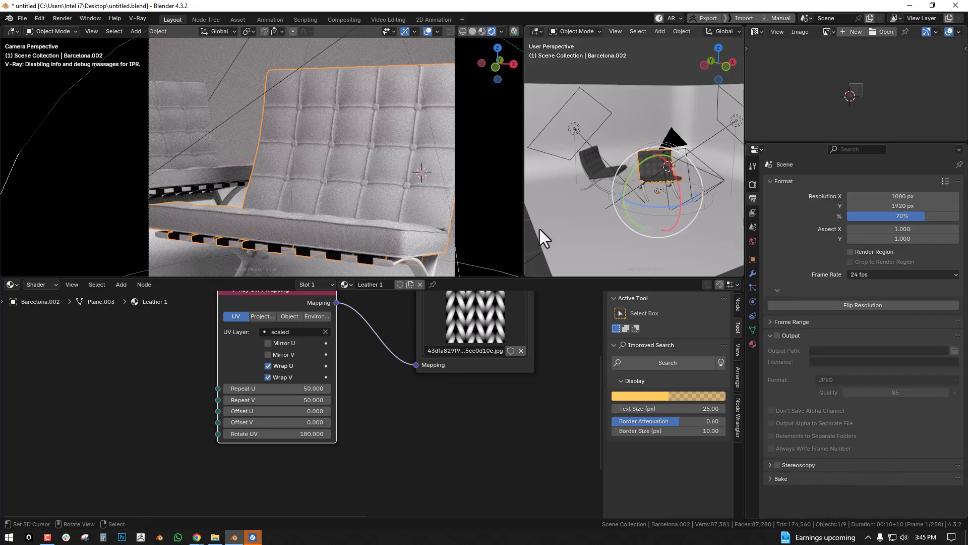
pyautogui.click(753, 343)
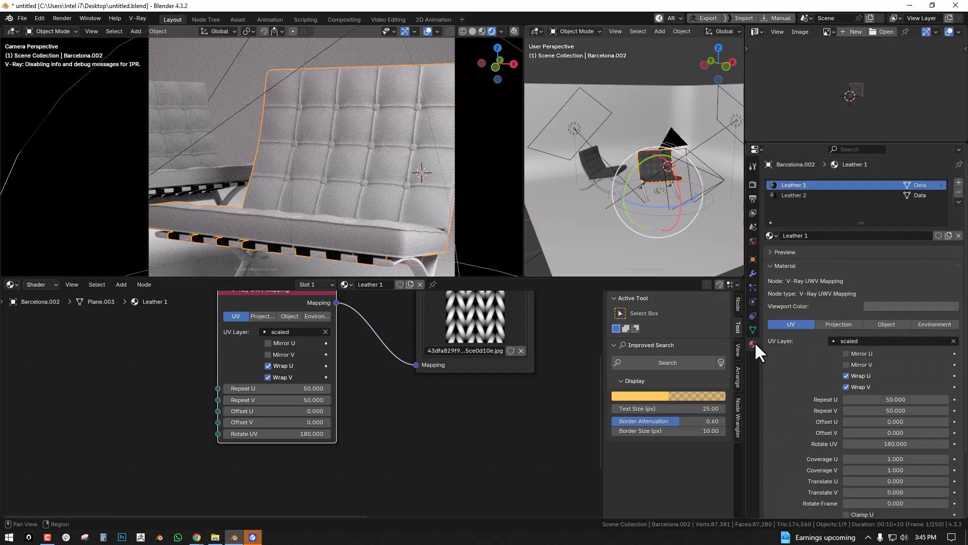
pyautogui.click(780, 265)
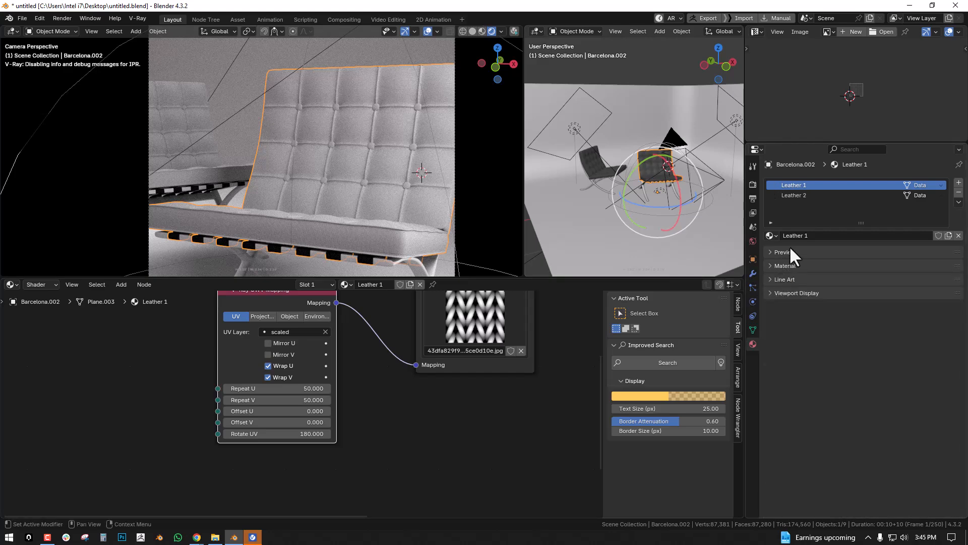
pyautogui.click(752, 211)
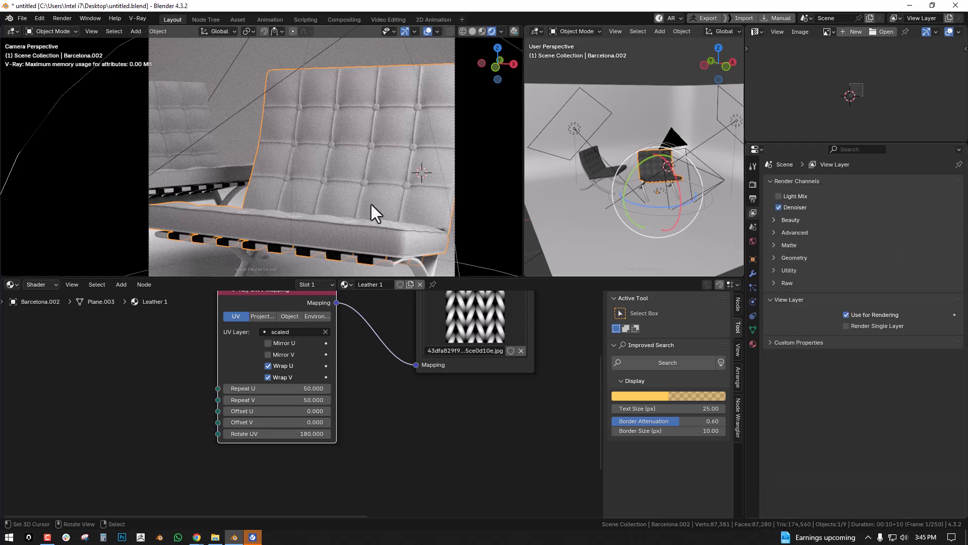
# - Deselect everything and return the camera view to Solid shading
pyautogui.hotkey('alt', 'a')
pyautogui.press('z')
pyautogui.click(475, 202)
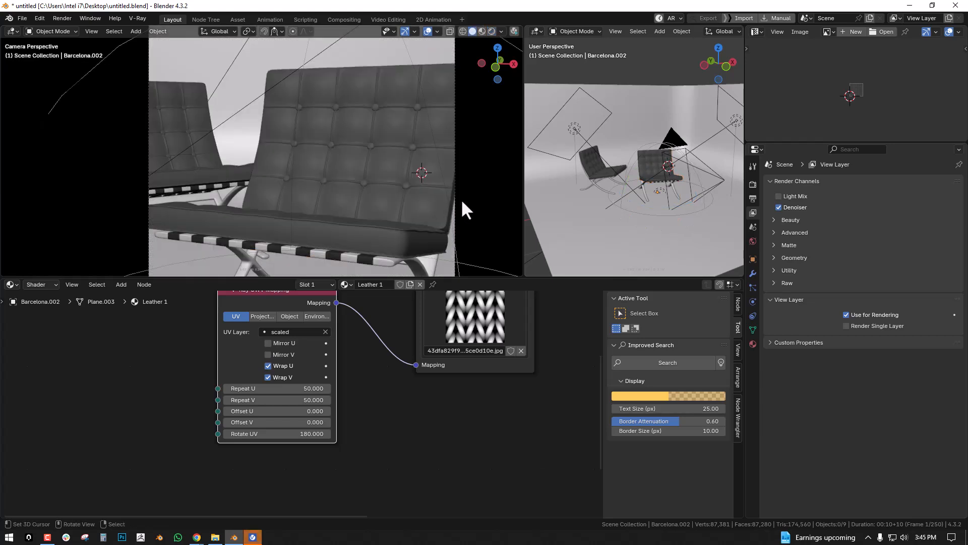
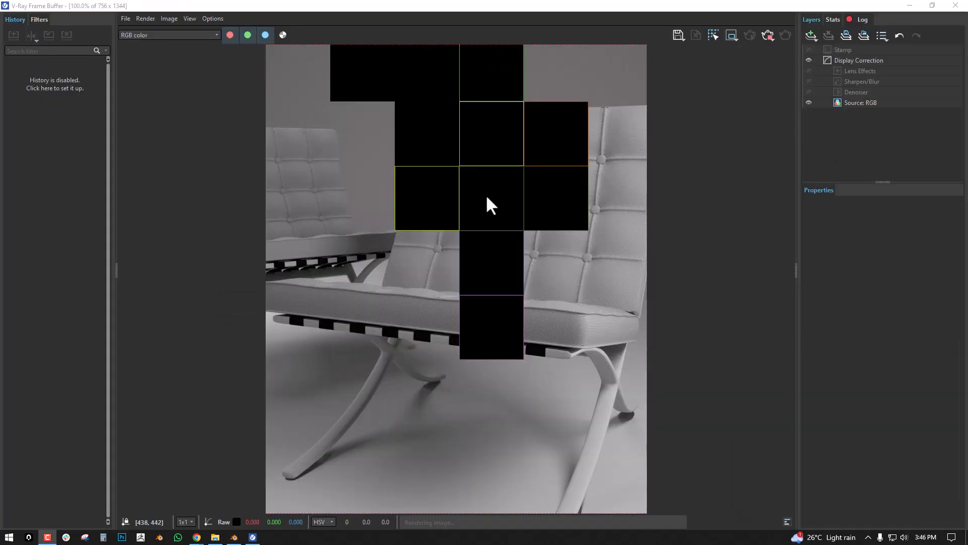
# - Inspect the weave on the chair's backrest and seat up close in the V-Ray Frame Buffer, ending at the full-size view
pyautogui.scroll(1, 486, 195)
pyautogui.scroll(-1, 489, 195)
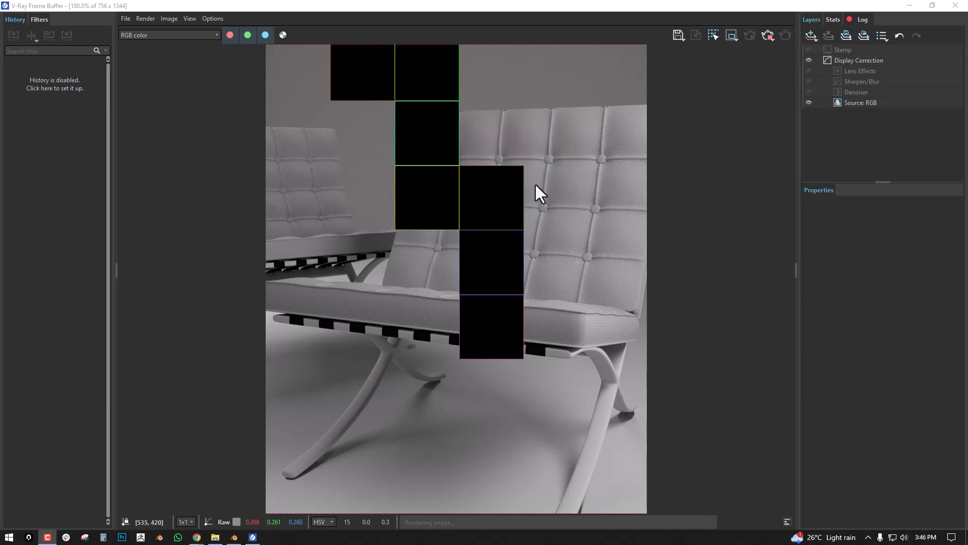
pyautogui.scroll(1, 584, 196)
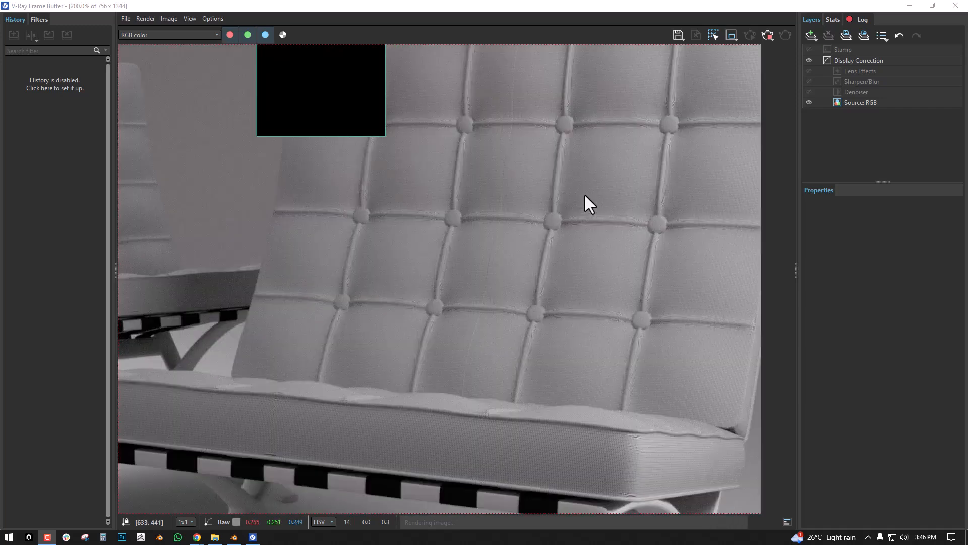
pyautogui.moveTo(566, 281); pyautogui.dragTo(592, 145, button='middle')
pyautogui.moveTo(528, 238); pyautogui.dragTo(567, 162, button='middle')
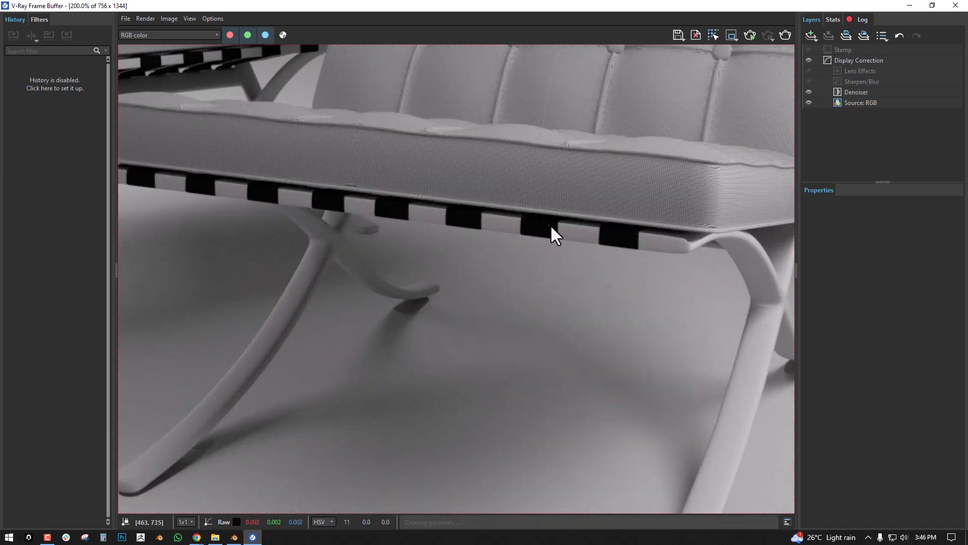
pyautogui.moveTo(558, 227); pyautogui.dragTo(534, 280, button='middle')
pyautogui.scroll(-1, 525, 264)
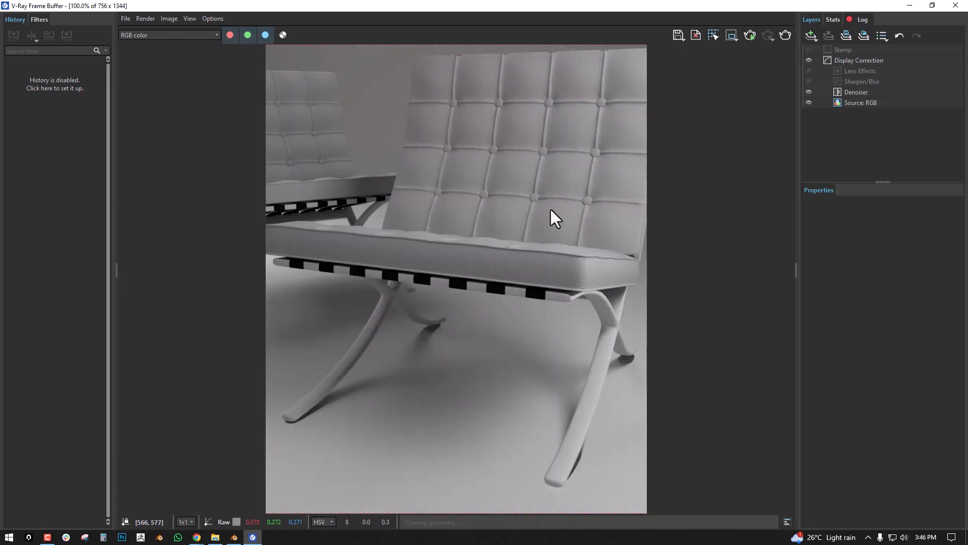
# - Examine the chair's backrest and seat up close, along with the Denoiser layer and the available correction layer types
pyautogui.scroll(1, 550, 207)
pyautogui.moveTo(566, 210); pyautogui.dragTo(546, 242, button='middle')
pyautogui.scroll(-1, 564, 221)
pyautogui.scroll(2, 555, 237)
pyautogui.scroll(-1, 580, 227)
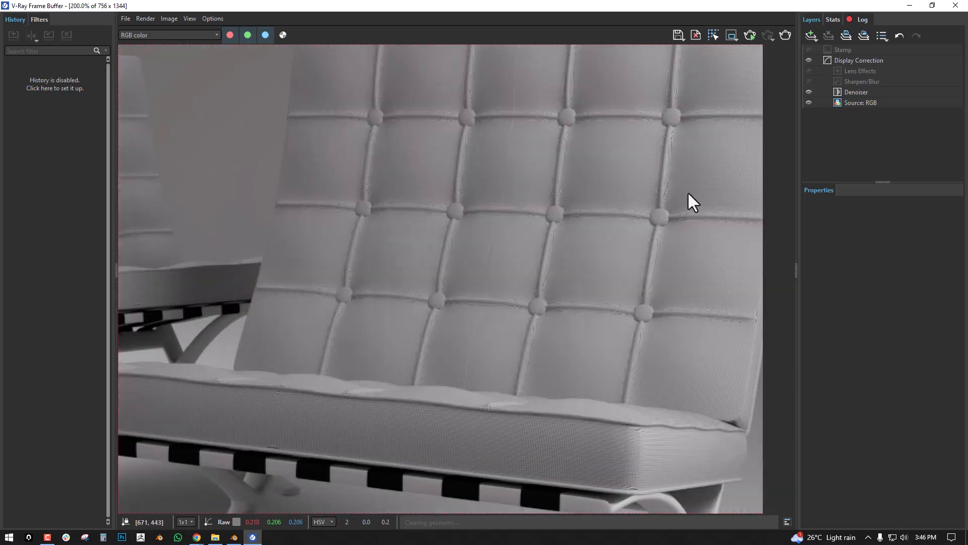
pyautogui.click(851, 94)
pyautogui.click(812, 36)
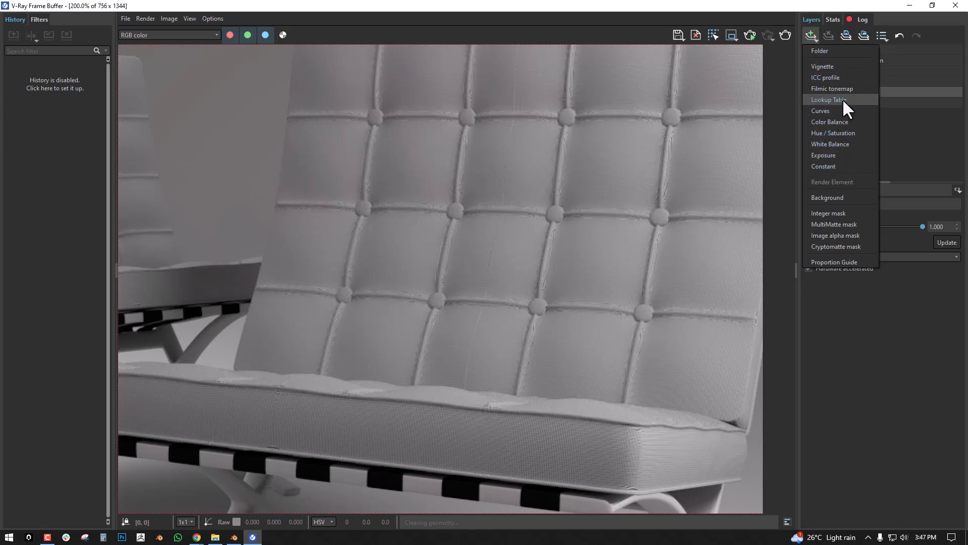
pyautogui.click(885, 42)
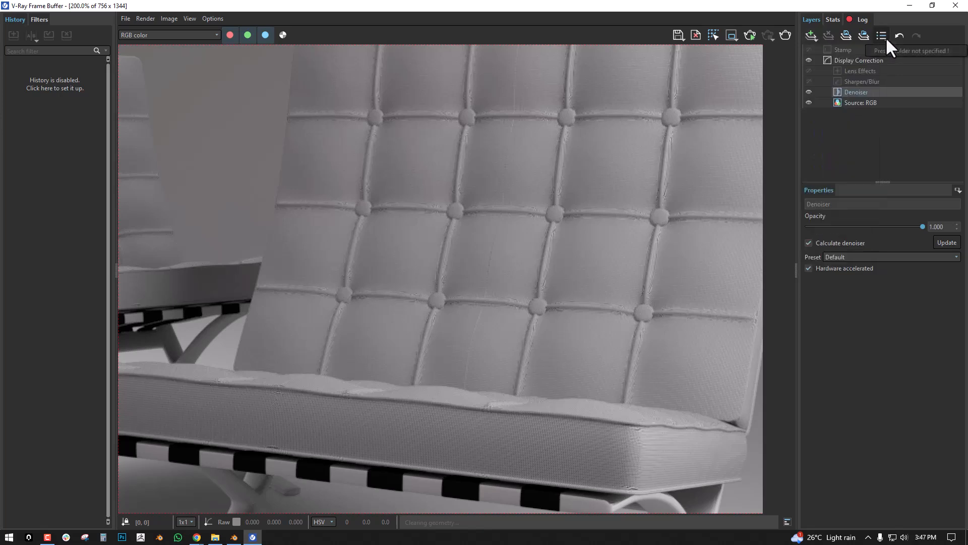
pyautogui.click(812, 38)
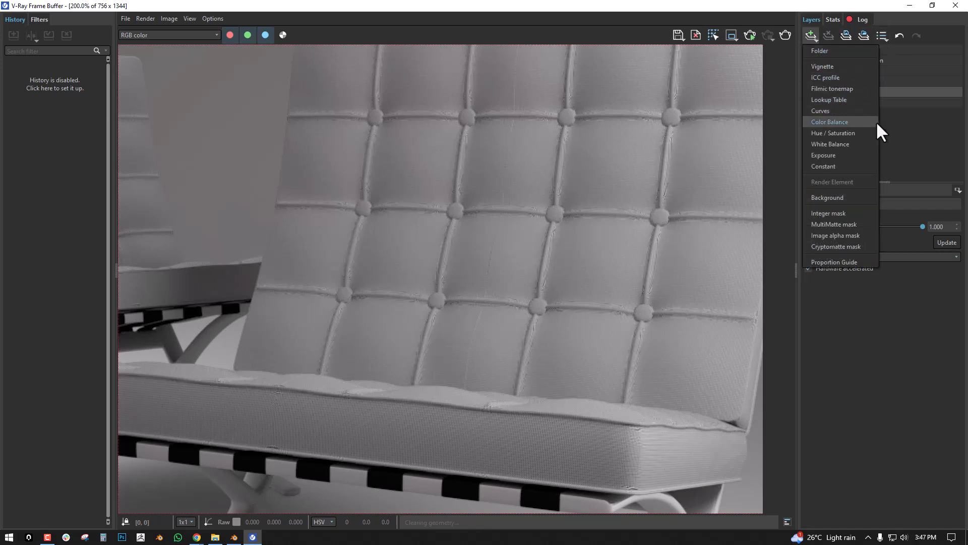
pyautogui.click(934, 144)
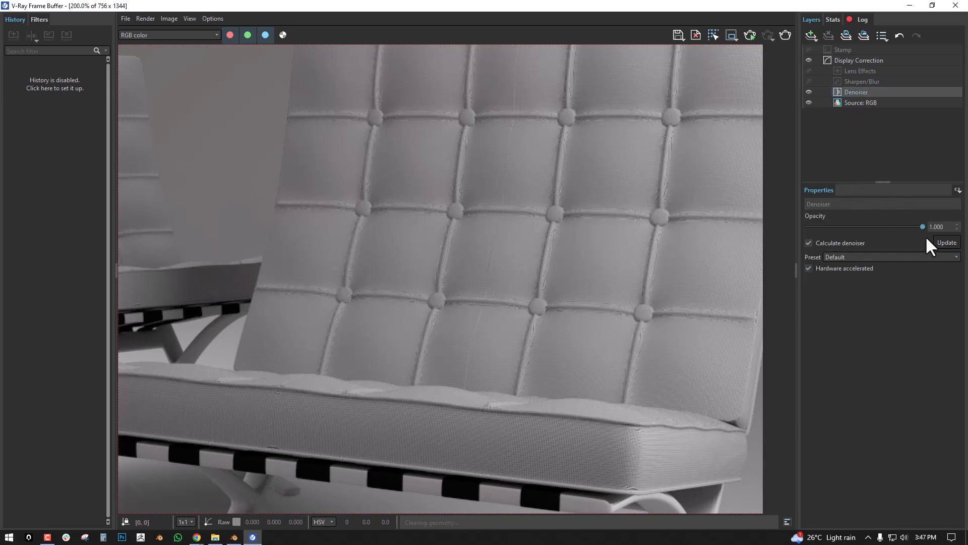
# - Try the Denoiser's Strong preset and a lower opacity, ending back at the Default preset and opacity 1.000
pyautogui.click(869, 257)
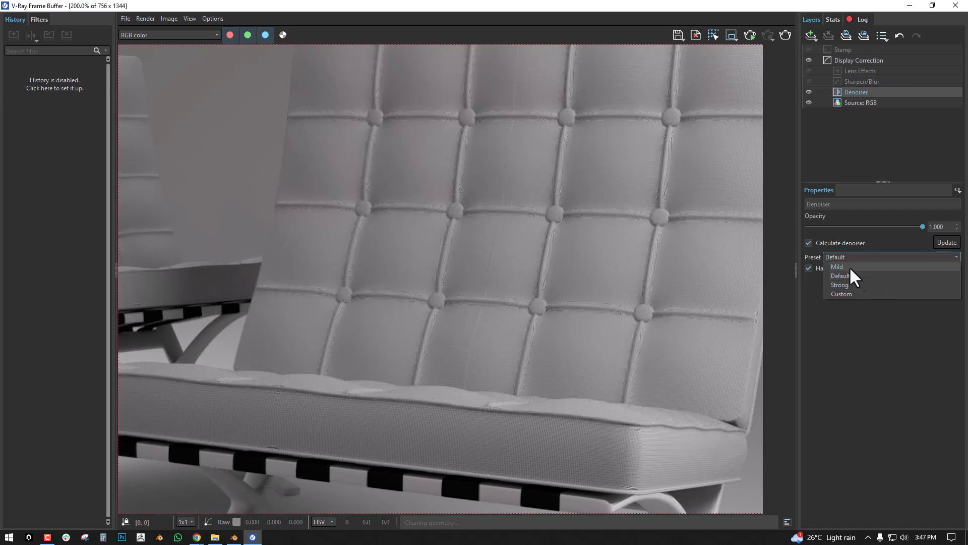
pyautogui.click(857, 286)
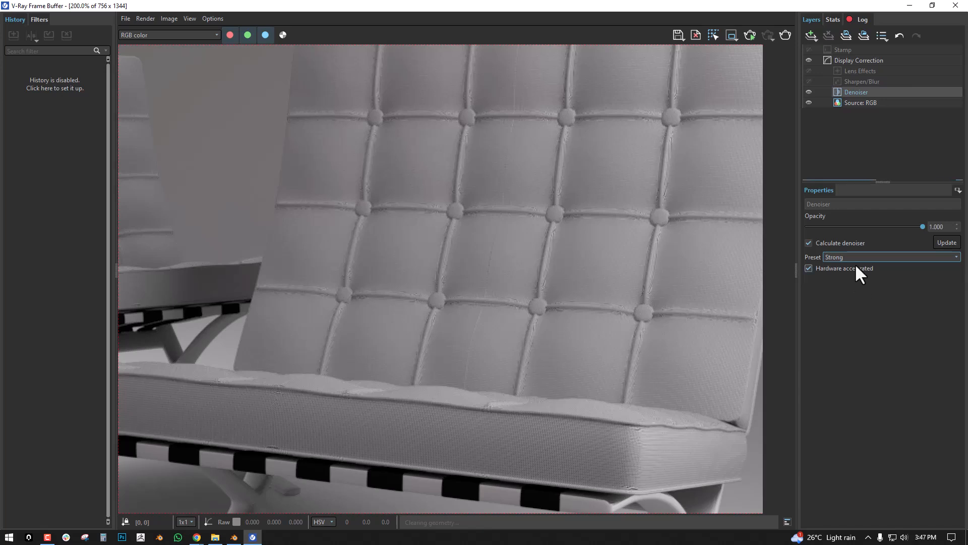
pyautogui.click(875, 258)
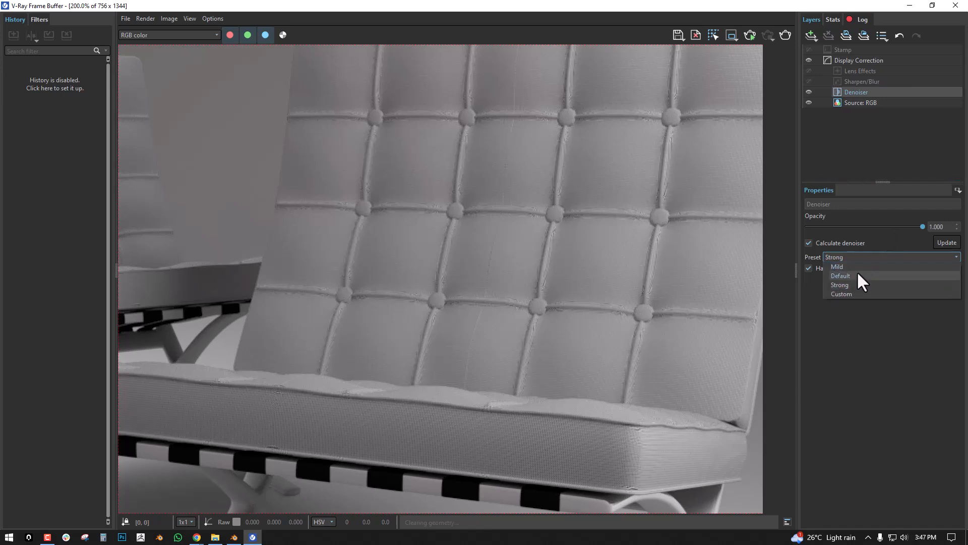
pyautogui.click(851, 274)
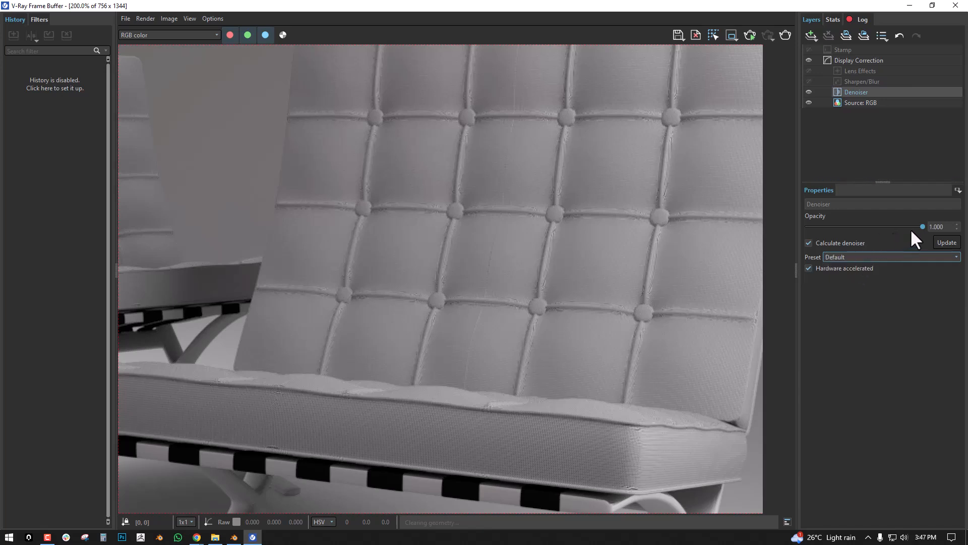
pyautogui.moveTo(914, 225); pyautogui.dragTo(884, 235)
pyautogui.moveTo(802, 235); pyautogui.dragTo(860, 229)
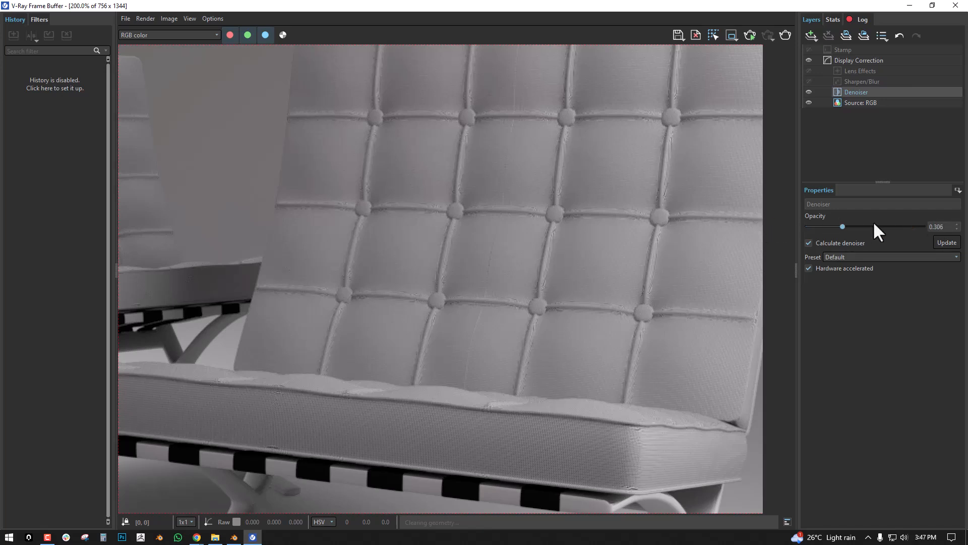
pyautogui.moveTo(929, 223)
pyautogui.mouseDown()
pyautogui.moveTo(735, 229)
pyautogui.moveTo(928, 227)
pyautogui.mouseUp()
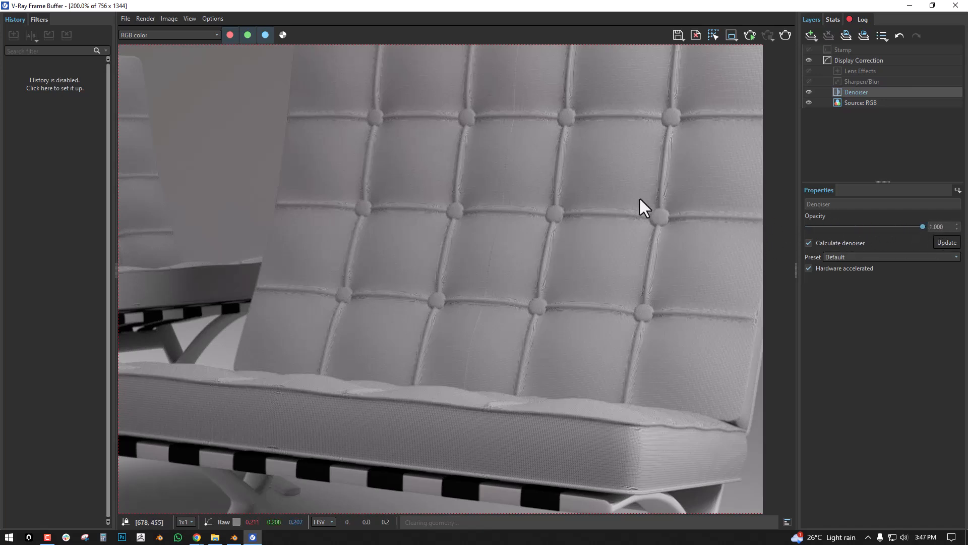
# - Add an Exposure correction layer to the render and lower its Highlight Burn to 0.205
pyautogui.scroll(-5, 603, 209)
pyautogui.scroll(5, 589, 207)
pyautogui.scroll(-2, 589, 208)
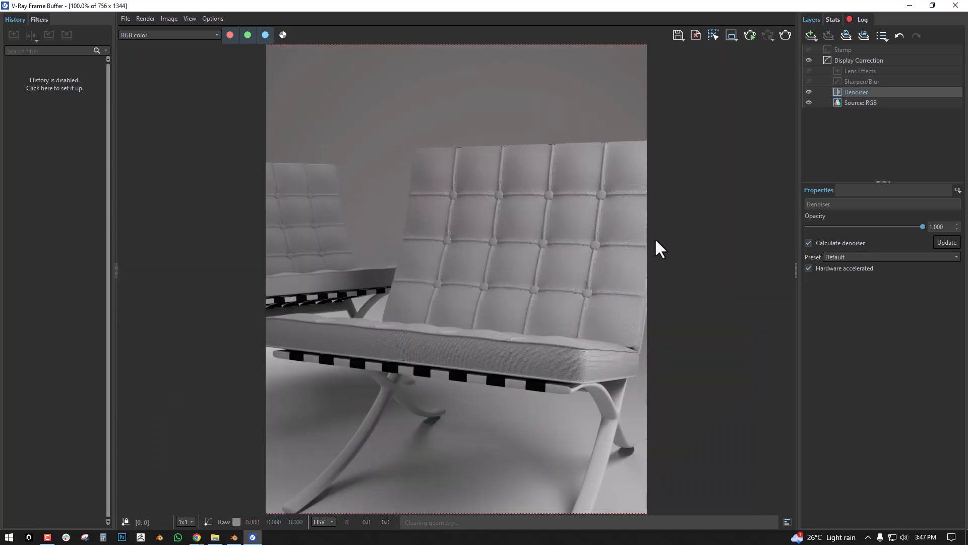
pyautogui.moveTo(655, 244); pyautogui.dragTo(666, 210, button='middle')
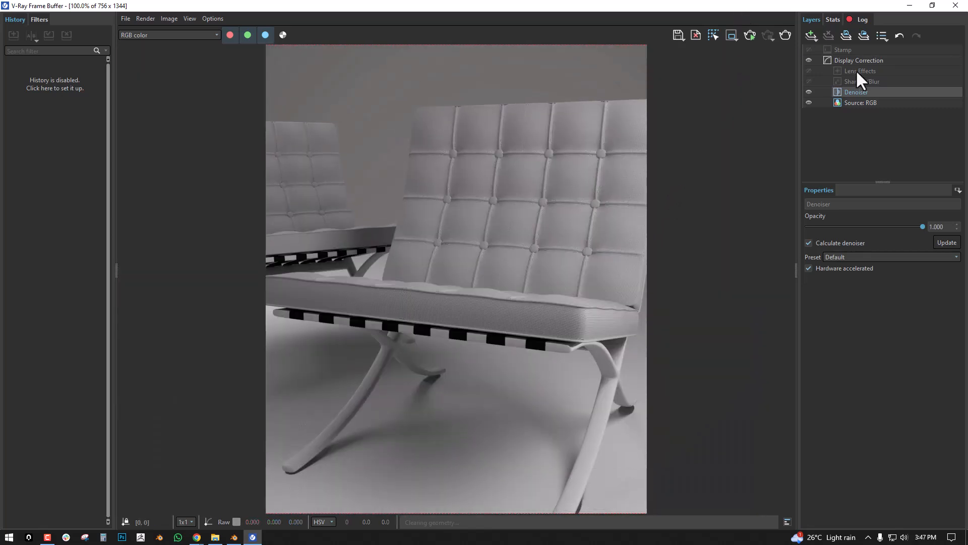
pyautogui.click(812, 36)
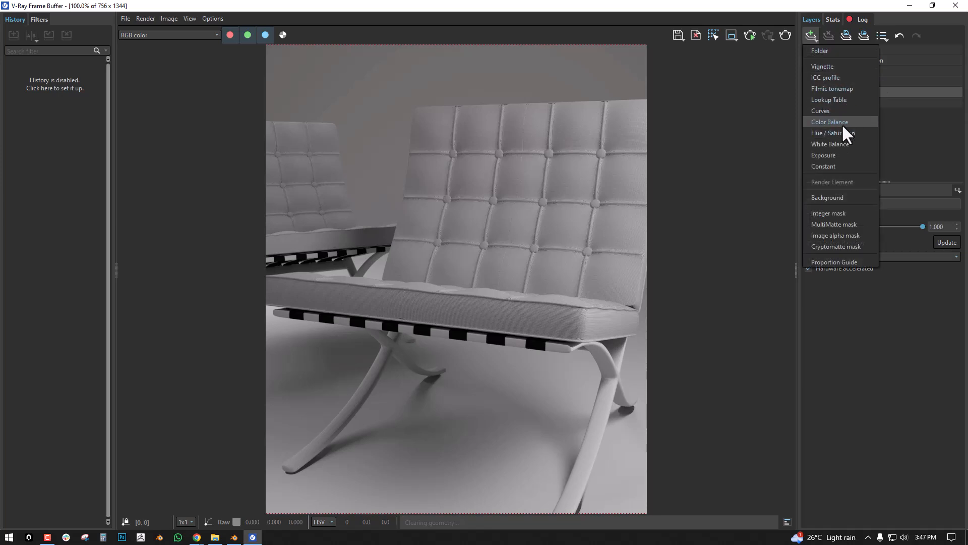
pyautogui.click(843, 155)
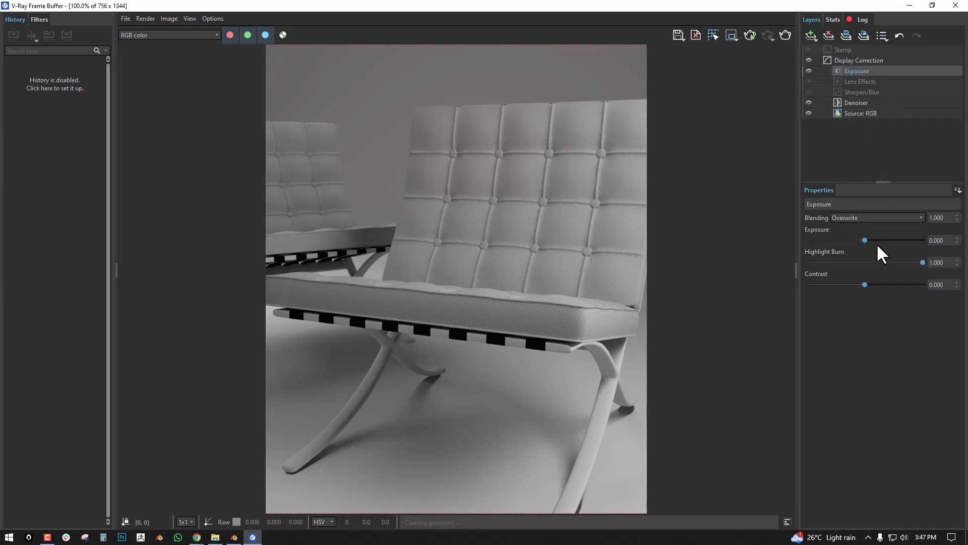
pyautogui.moveTo(917, 263)
pyautogui.mouseDown()
pyautogui.moveTo(847, 263)
pyautogui.moveTo(837, 265)
pyautogui.moveTo(917, 267)
pyautogui.moveTo(835, 274)
pyautogui.moveTo(924, 269)
pyautogui.moveTo(807, 275)
pyautogui.moveTo(911, 266)
pyautogui.moveTo(807, 273)
pyautogui.moveTo(866, 268)
pyautogui.moveTo(809, 265)
pyautogui.moveTo(837, 272)
pyautogui.mouseUp()
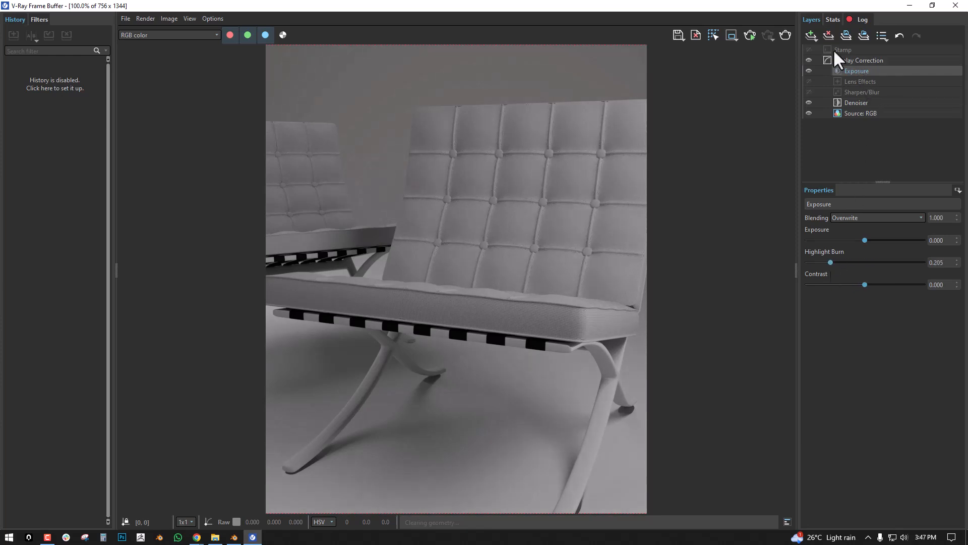
# - Add a Curves correction layer and brighten the render with a point at (0.243, 0.345) and a second raised point in the highlights
pyautogui.click(813, 36)
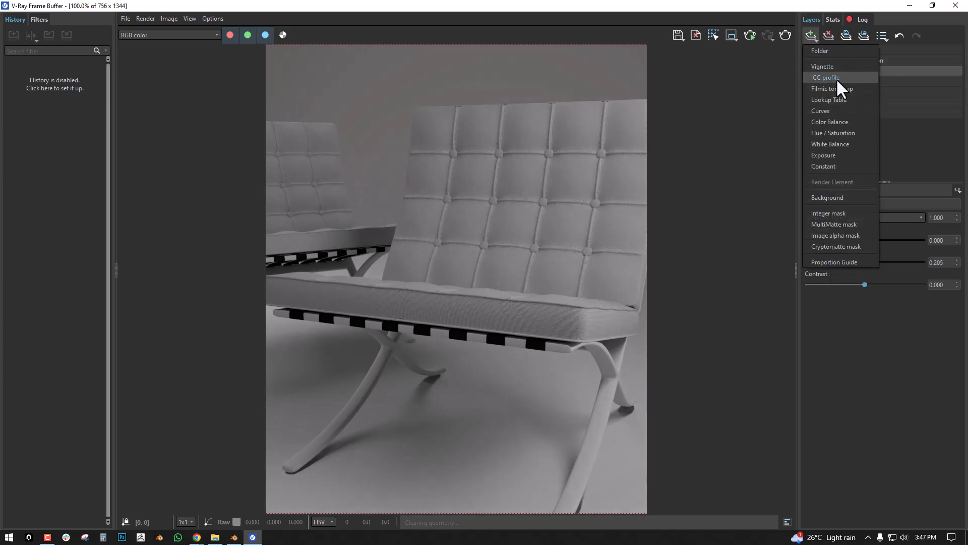
pyautogui.click(842, 112)
pyautogui.moveTo(925, 300); pyautogui.dragTo(912, 280)
pyautogui.moveTo(852, 361); pyautogui.dragTo(853, 362)
pyautogui.moveTo(911, 279)
pyautogui.mouseDown()
pyautogui.moveTo(897, 268)
pyautogui.moveTo(903, 274)
pyautogui.mouseUp()
pyautogui.moveTo(852, 362); pyautogui.dragTo(852, 358)
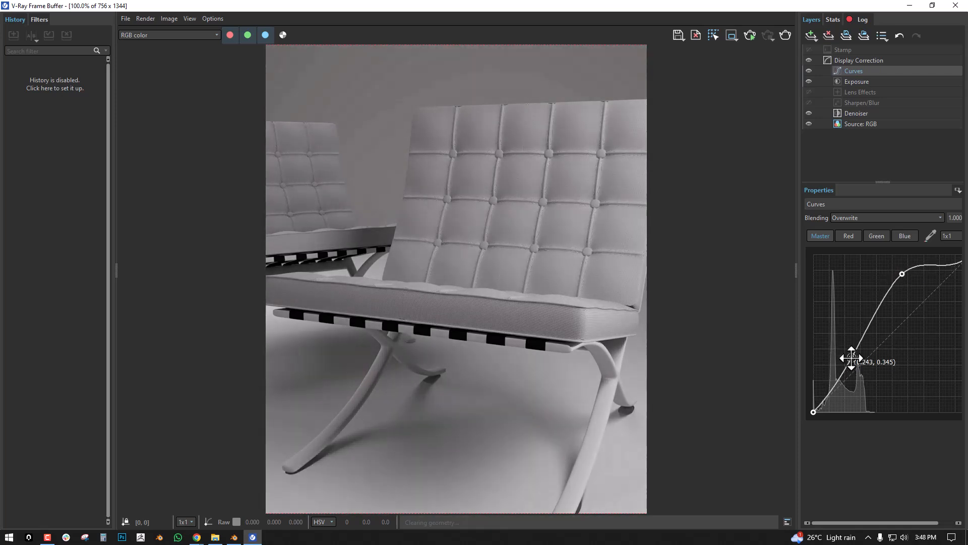
pyautogui.click(813, 37)
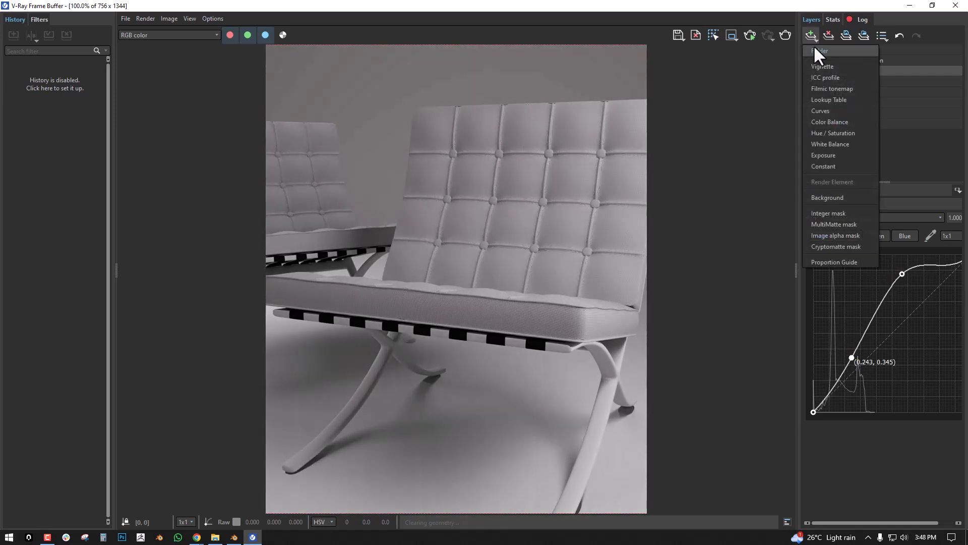
pyautogui.click(742, 120)
pyautogui.scroll(-3, 661, 173)
pyautogui.scroll(3, 662, 173)
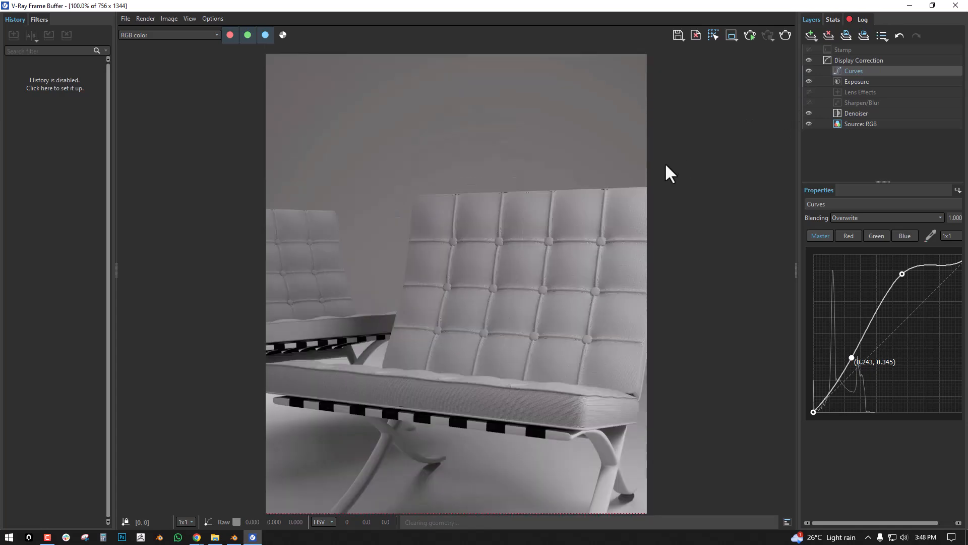
# - Close the V-Ray Frame Buffer and check the render result and the Beauty render channels in Blender
pyautogui.click(956, 5)
pyautogui.click(393, 196)
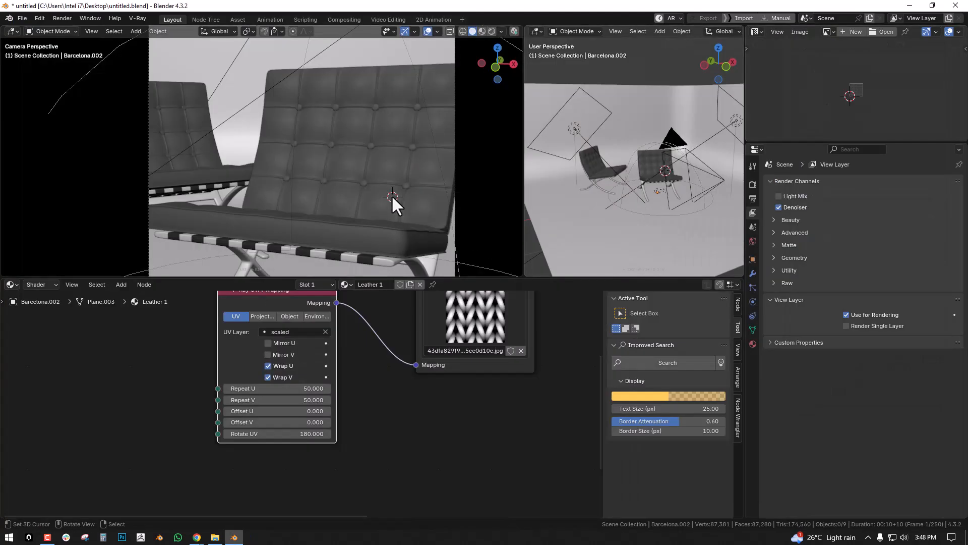
pyautogui.press('F11')
pyautogui.scroll(-2, 479, 385)
pyautogui.scroll(4, 507, 387)
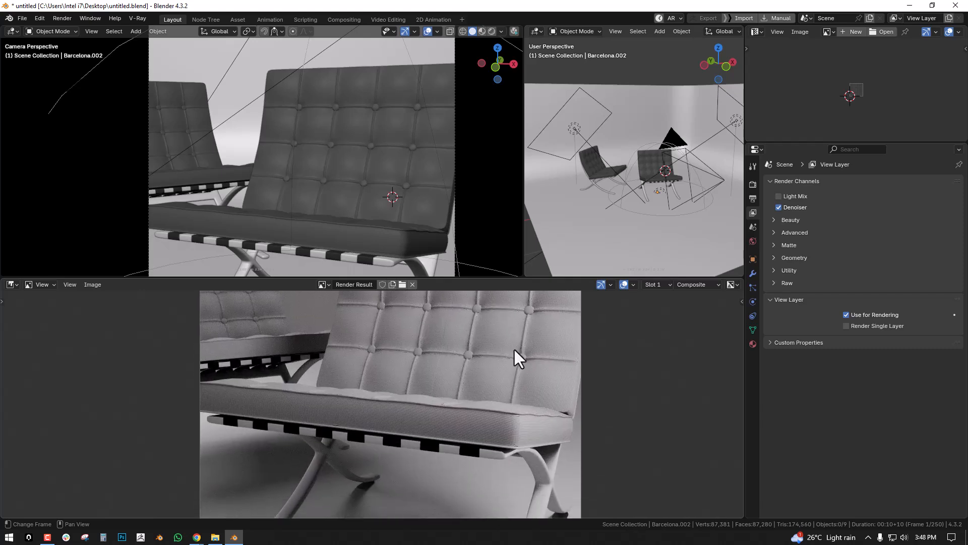
pyautogui.press('F11')
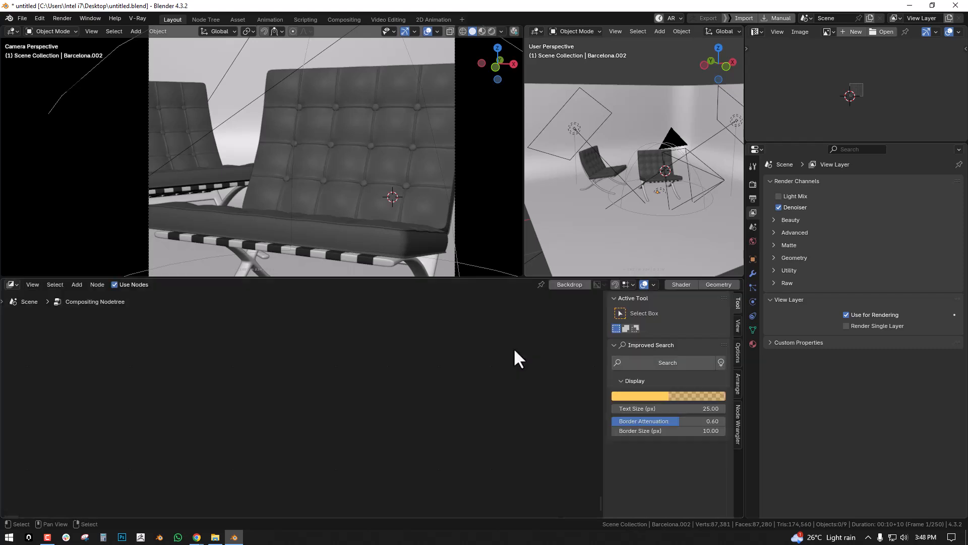
pyautogui.click(776, 222)
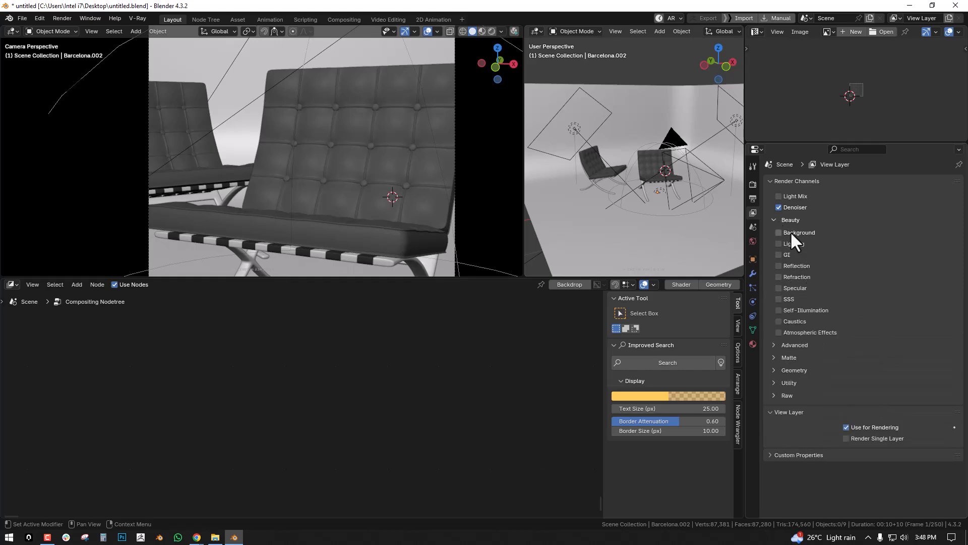
pyautogui.click(776, 222)
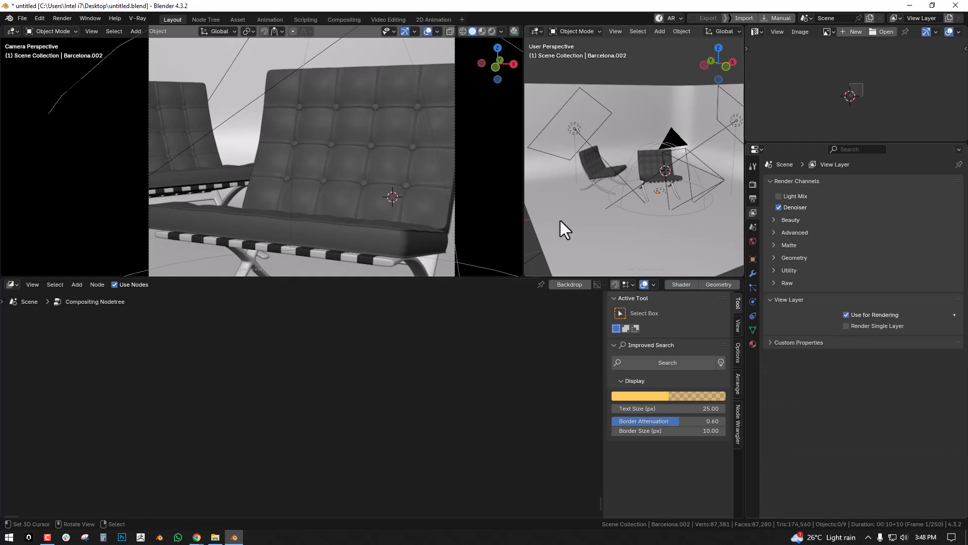
# - Fit the camera view to its viewport and preview the scene in Rendered shading with nothing selected
pyautogui.click(374, 171)
pyautogui.press('Home')
pyautogui.press('z')
pyautogui.click(388, 117)
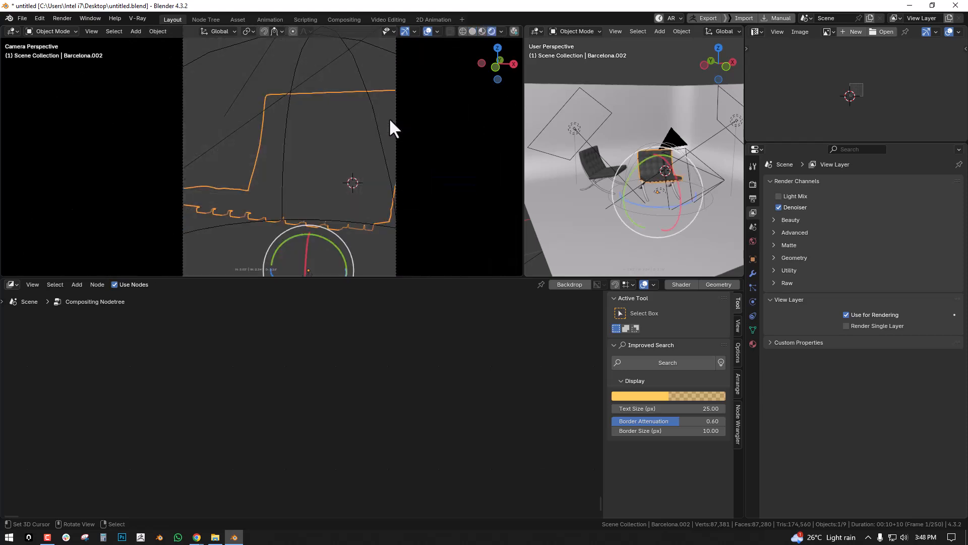
pyautogui.click(205, 215)
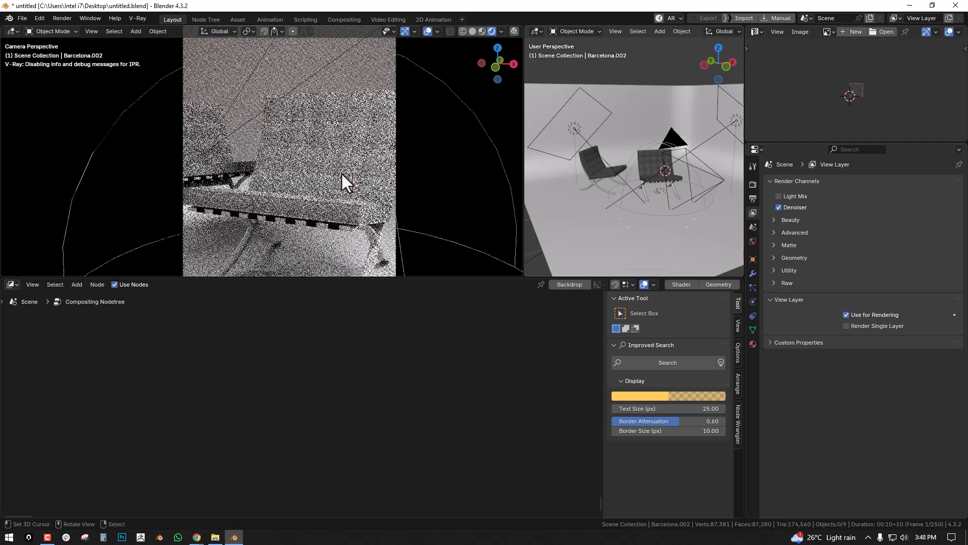
# - Show the front chair's Leather 1 nodes in the Shader Editor and move the V-Ray Mtl node slightly higher
pyautogui.click(342, 176)
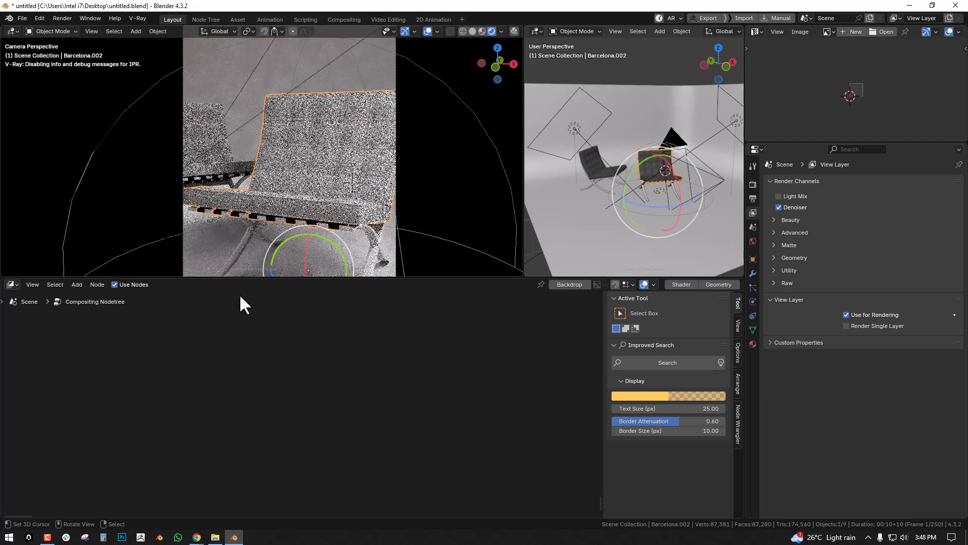
pyautogui.click(11, 285)
pyautogui.click(67, 377)
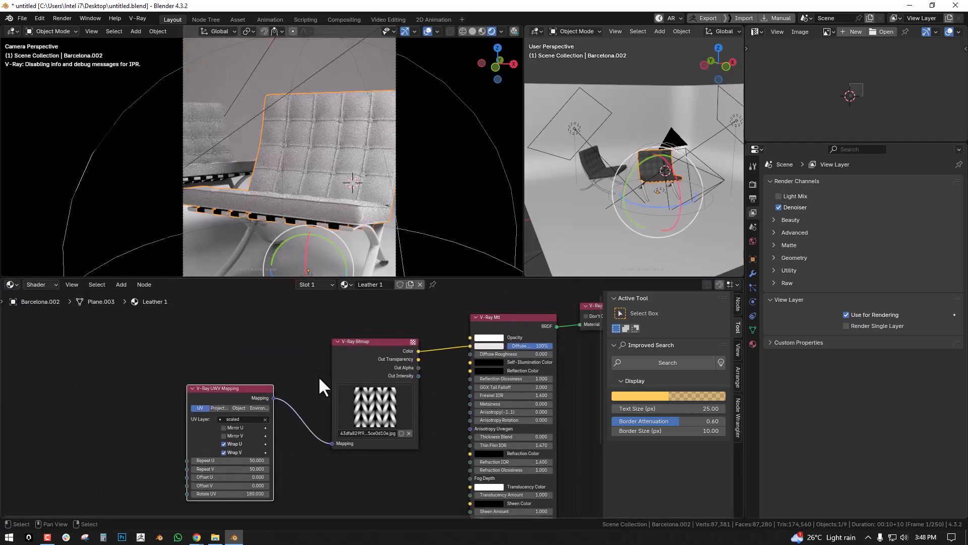
pyautogui.scroll(-2, 316, 385)
pyautogui.moveTo(454, 344); pyautogui.dragTo(449, 316)
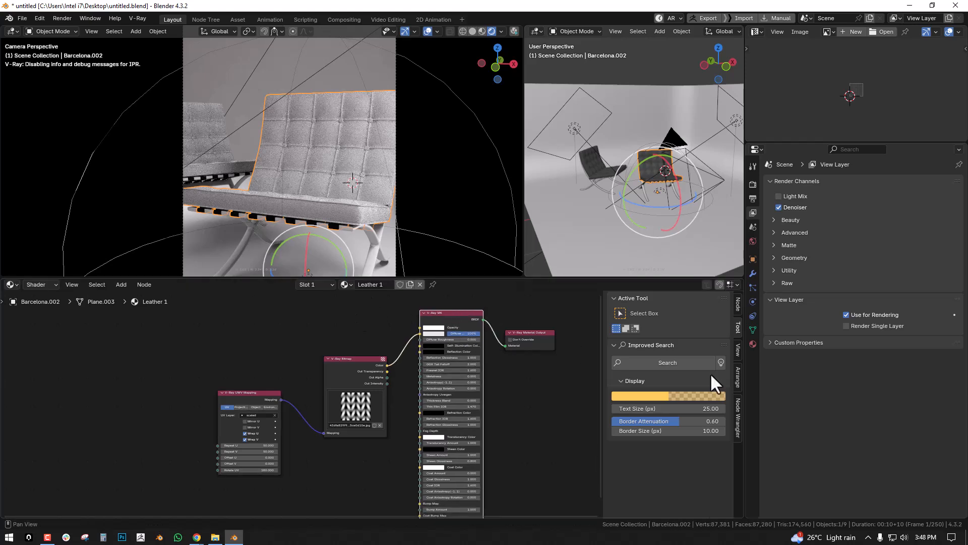
# - Review the front chair's material slots and select Leather 2 to show its nodes
pyautogui.click(753, 343)
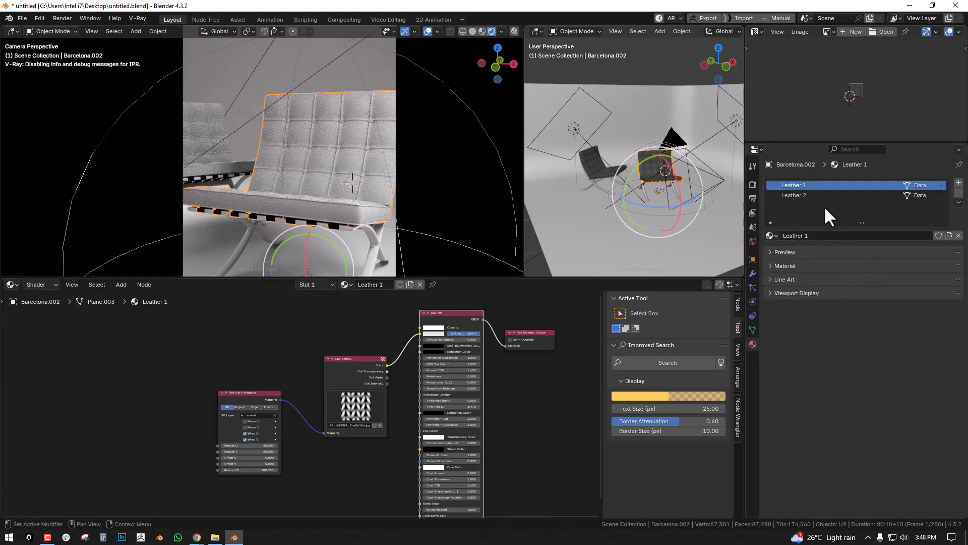
pyautogui.moveTo(422, 365); pyautogui.dragTo(428, 344, button='middle')
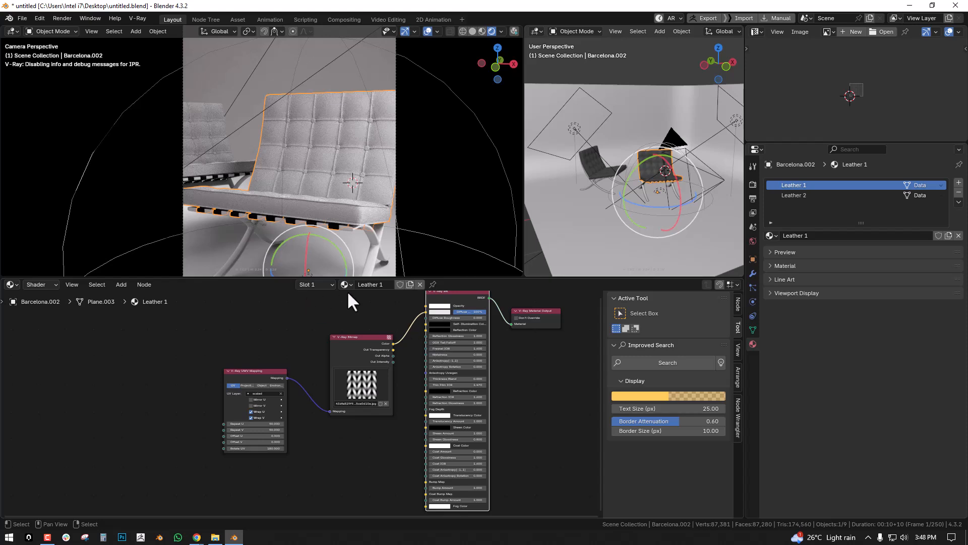
pyautogui.click(794, 196)
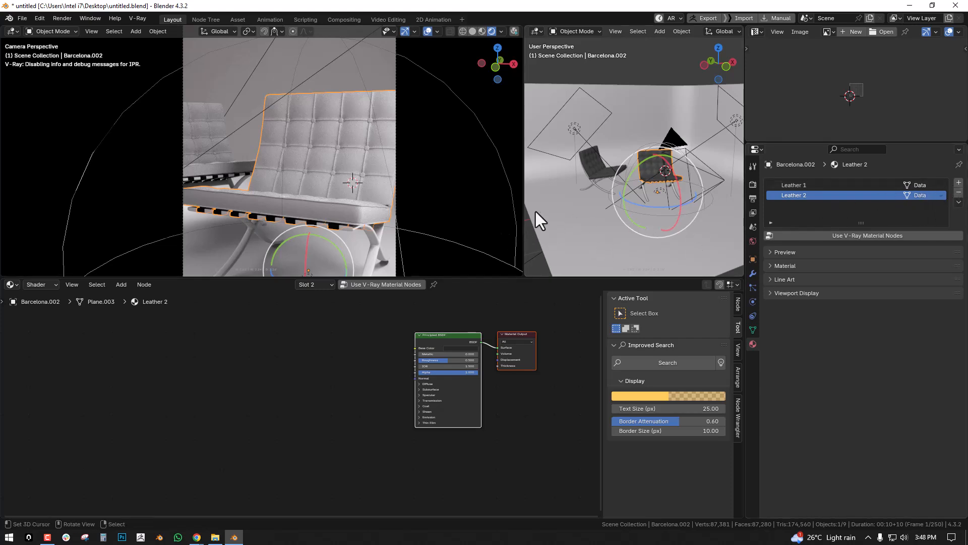
# - Select the backdrop plane and assign a new material to it
pyautogui.click(561, 208)
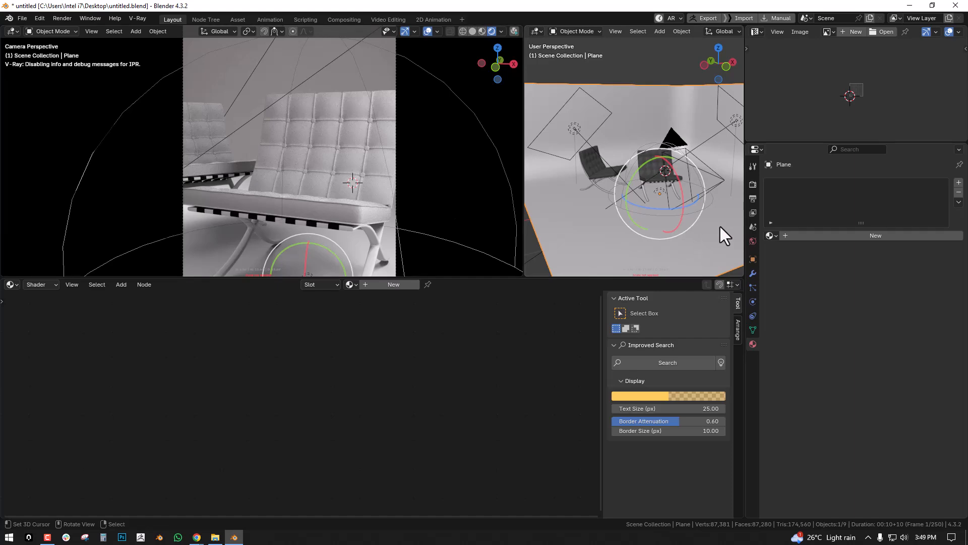
pyautogui.click(868, 235)
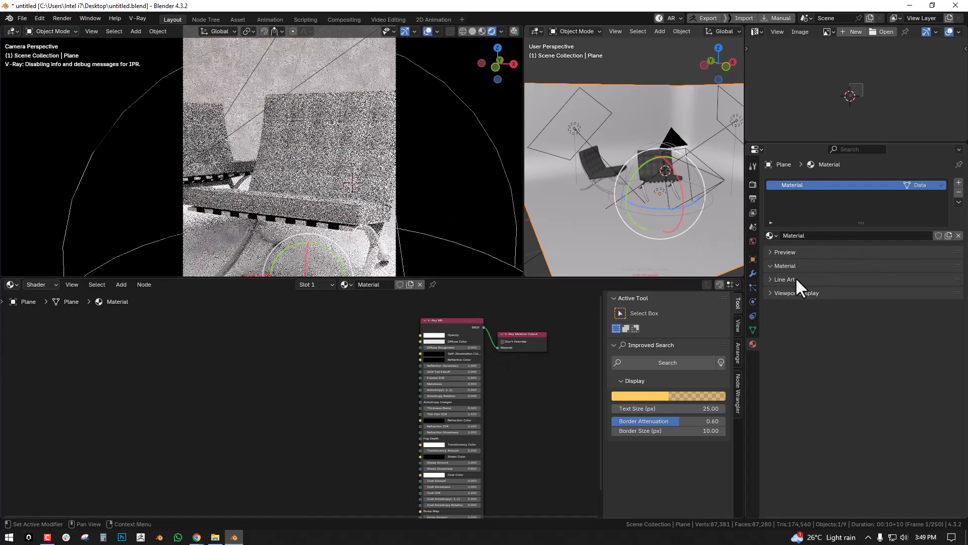
# - Set the backdrop material's diffuse color to a dark blue-grey with a saturation of about 0.25 and a value of about 0.1
pyautogui.moveTo(460, 341); pyautogui.dragTo(432, 319)
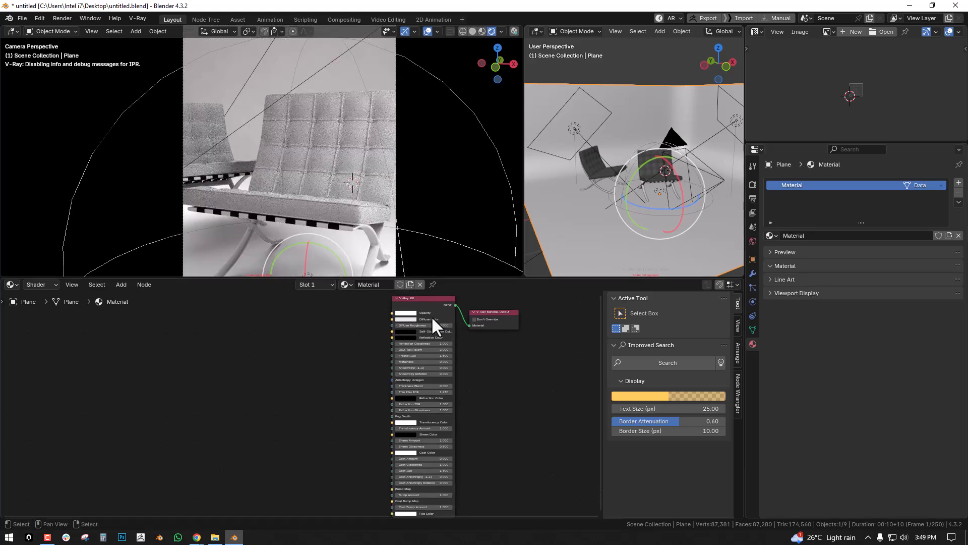
pyautogui.scroll(2, 474, 322)
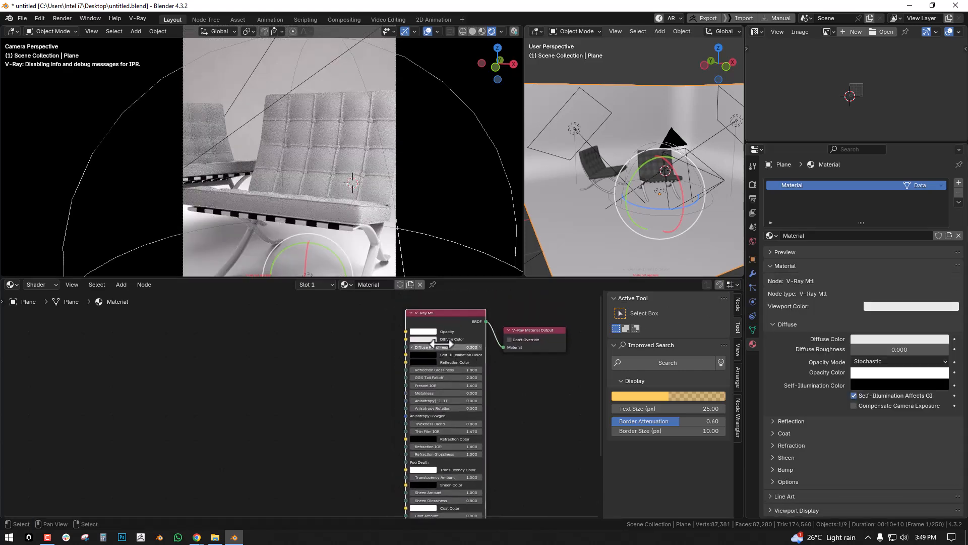
pyautogui.click(434, 337)
pyautogui.moveTo(474, 269)
pyautogui.mouseDown()
pyautogui.moveTo(474, 260)
pyautogui.moveTo(463, 266)
pyautogui.mouseUp()
pyautogui.click(442, 256)
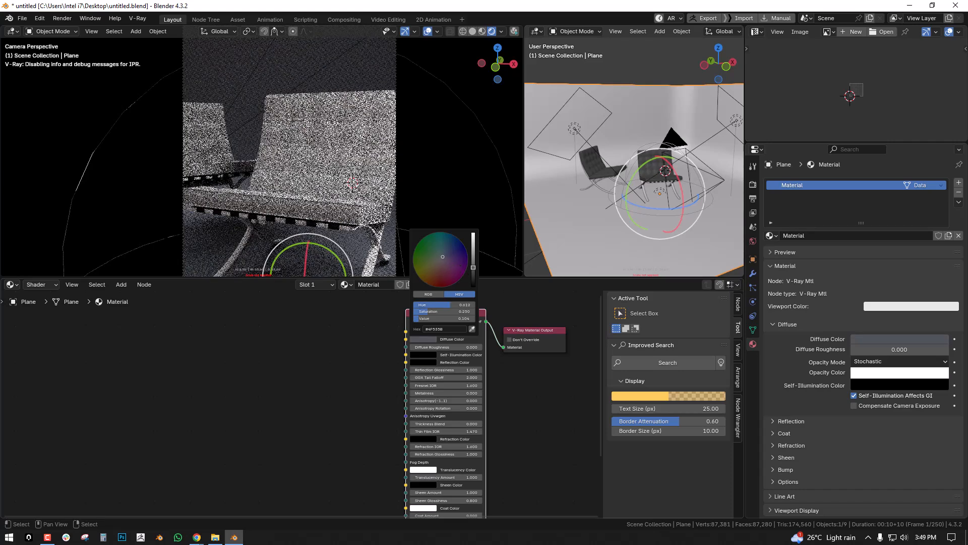
pyautogui.moveTo(523, 381); pyautogui.dragTo(507, 352, button='middle')
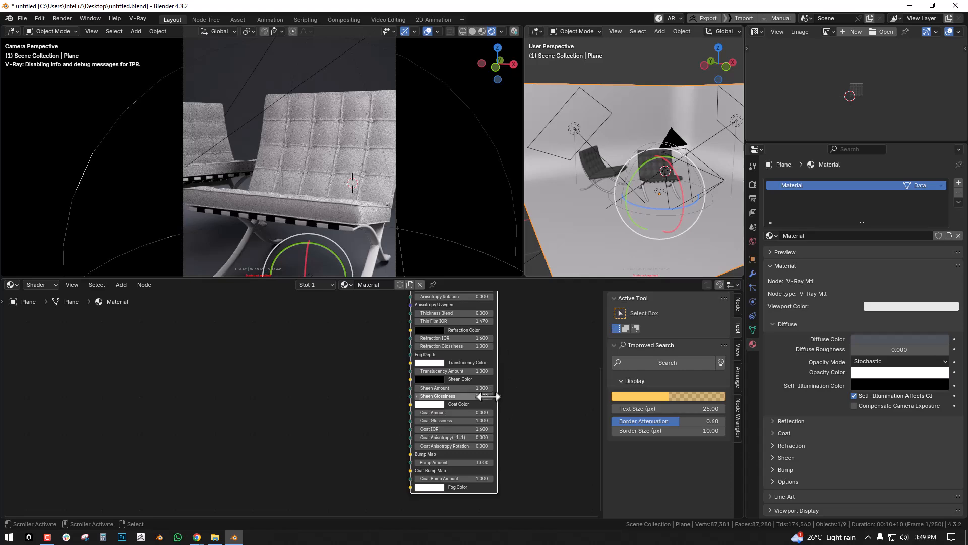
pyautogui.moveTo(504, 362); pyautogui.dragTo(510, 400, button='middle')
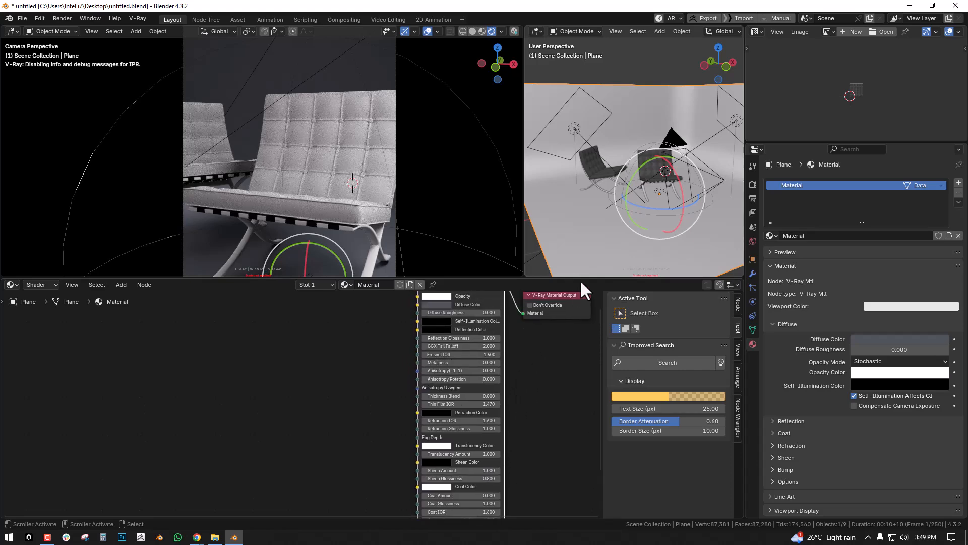
# - Select the rectangle light VRayRectLight.001 beside the rear chair and set its intensity to 10
pyautogui.click(590, 144)
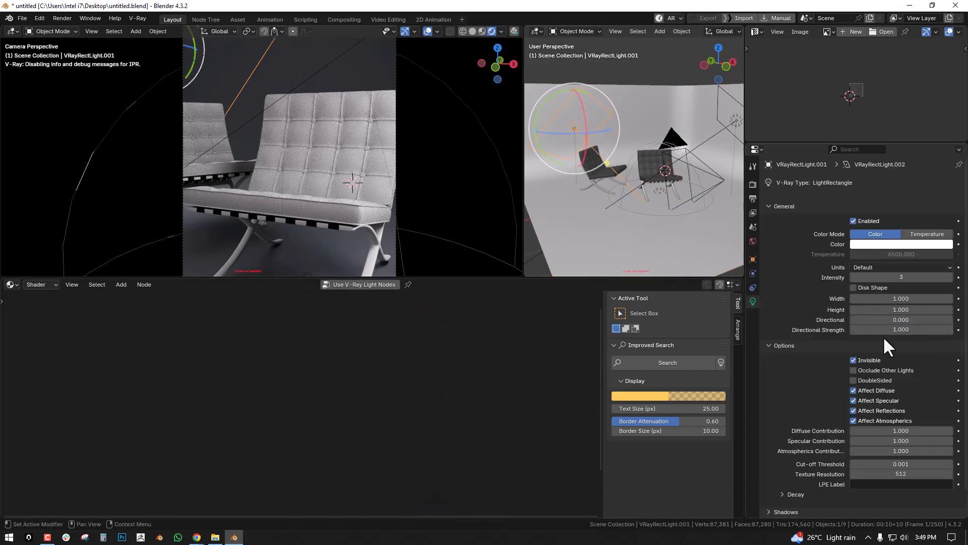
pyautogui.click(917, 278)
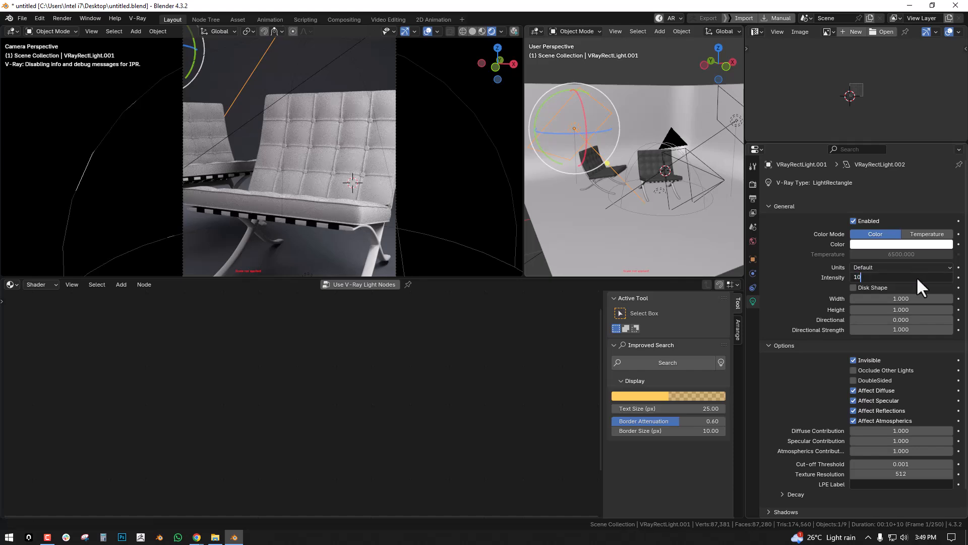
pyautogui.write('10')
pyautogui.press('Return')
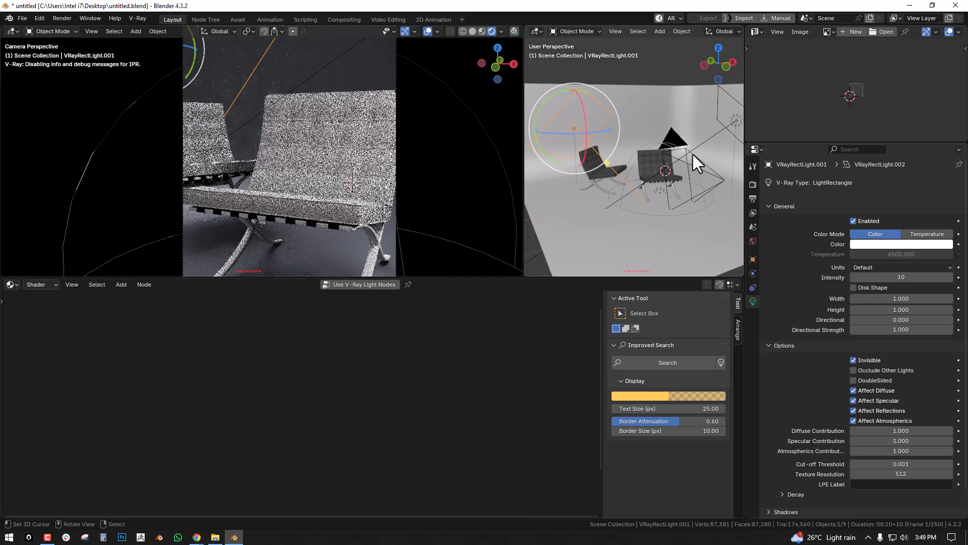
# - Select the opposite rectangle light, VRayRectLight, and set its intensity to 15
pyautogui.click(709, 138)
pyautogui.click(916, 278)
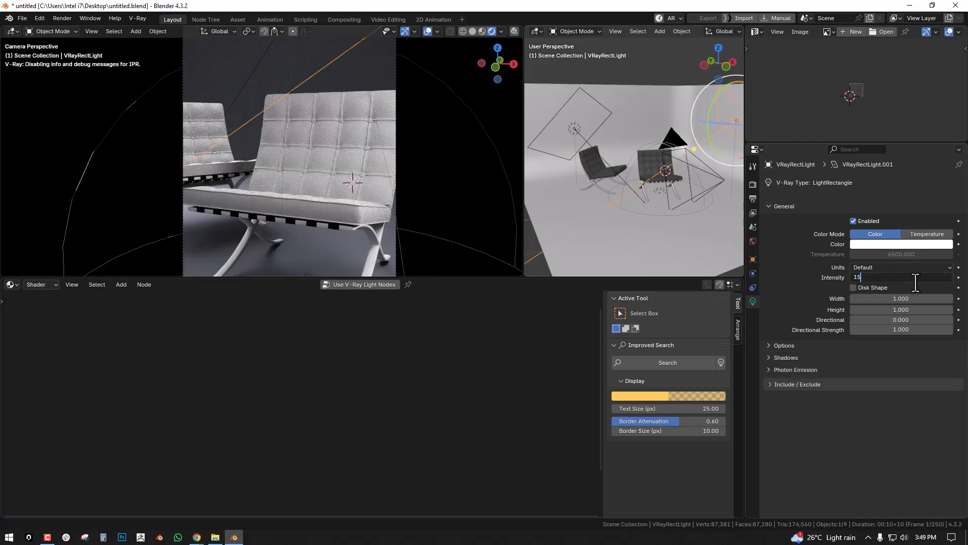
pyautogui.press('Return')
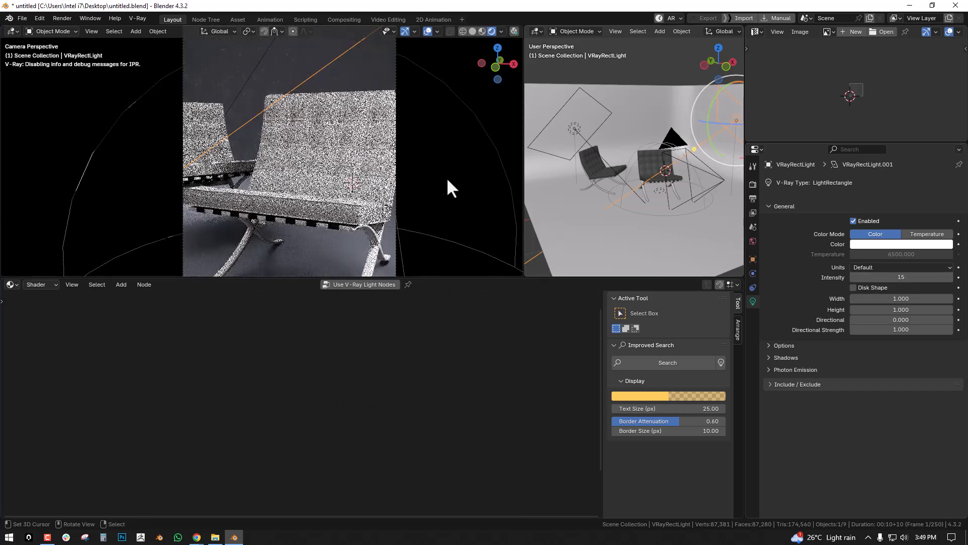
# - Select the backdrop plane again and set its V-Ray Mtl reflection color to very dark grey, #202020
pyautogui.click(363, 173)
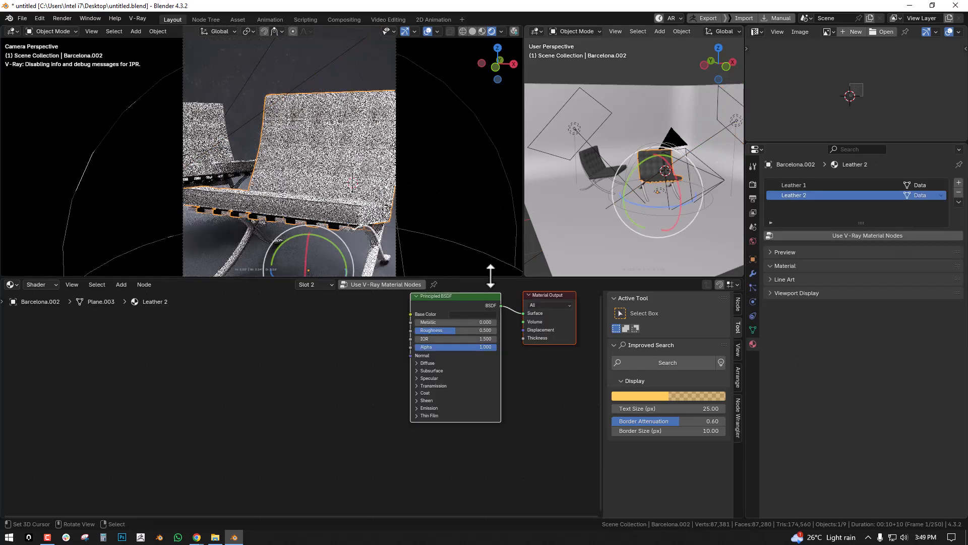
pyautogui.click(376, 80)
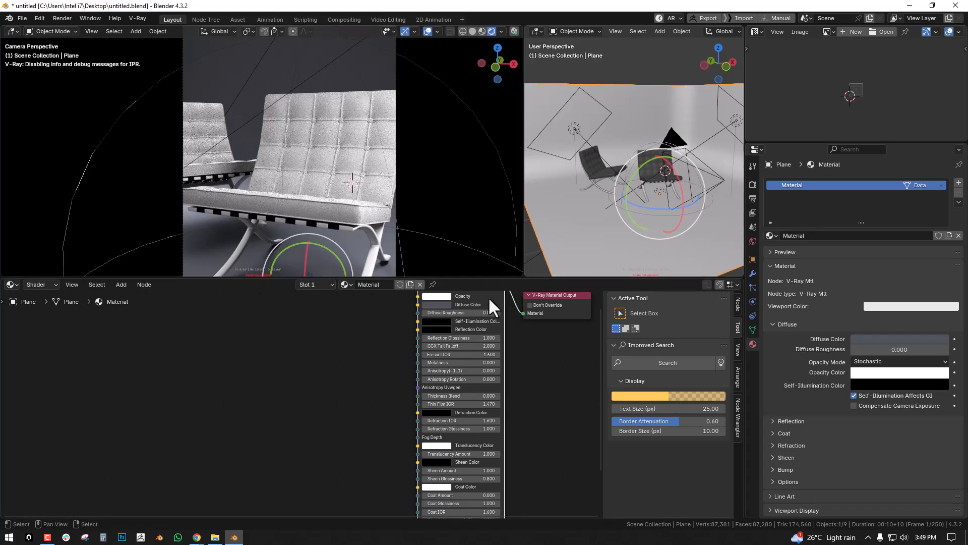
pyautogui.scroll(4, 502, 353)
pyautogui.moveTo(507, 346); pyautogui.dragTo(471, 355, button='middle')
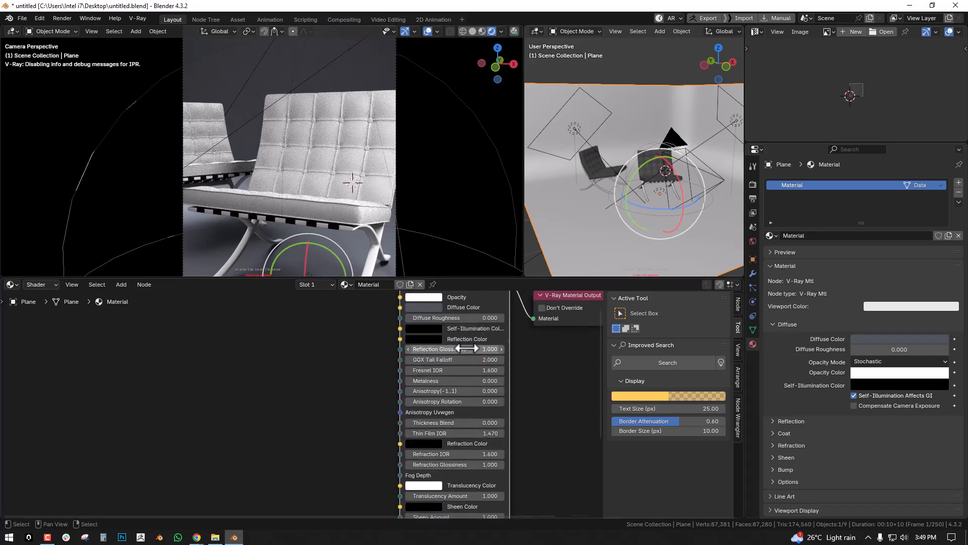
pyautogui.click(423, 343)
pyautogui.moveTo(489, 251); pyautogui.dragTo(486, 262)
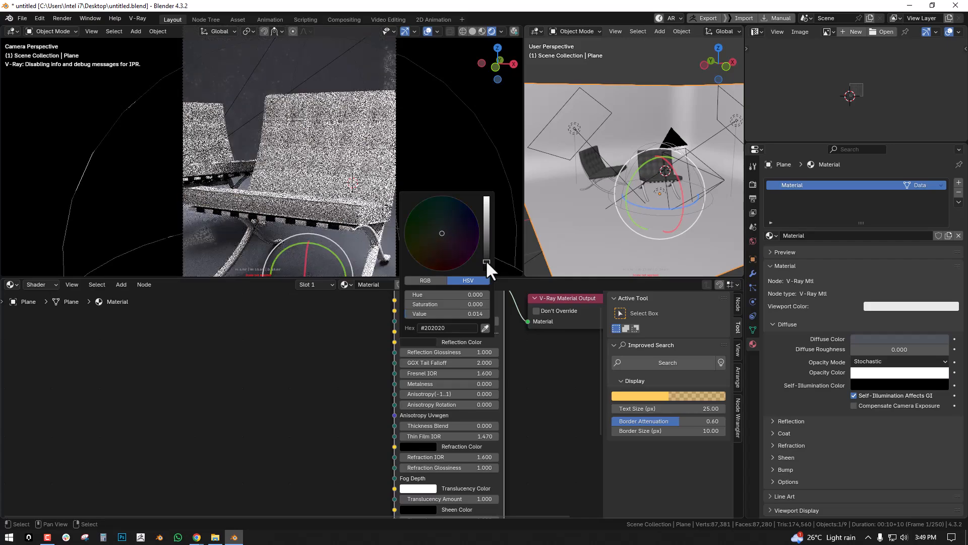
pyautogui.keyDown('shift'); pyautogui.scroll(-3, 504, 347); pyautogui.keyUp('shift')
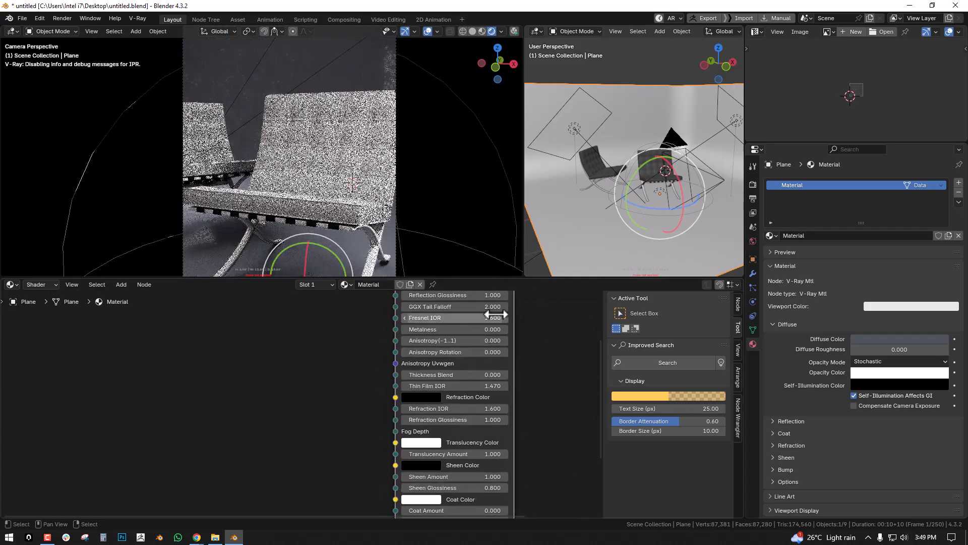
pyautogui.moveTo(402, 216); pyautogui.dragTo(419, 216, button='middle')
pyautogui.scroll(-5, 418, 212)
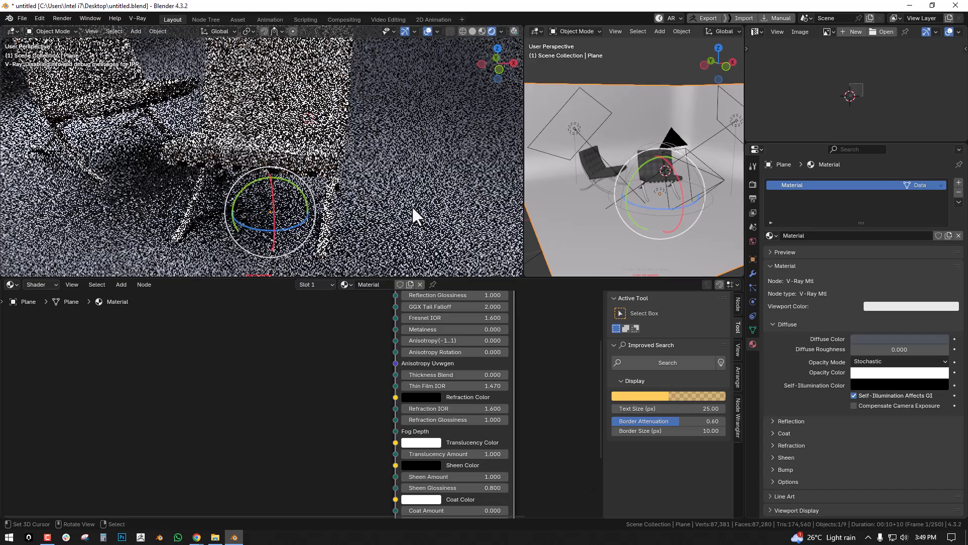
# - Try lowering the backdrop material's reflection glossiness to 0
pyautogui.keyDown('shift'); pyautogui.scroll(3, 452, 379); pyautogui.keyUp('shift')
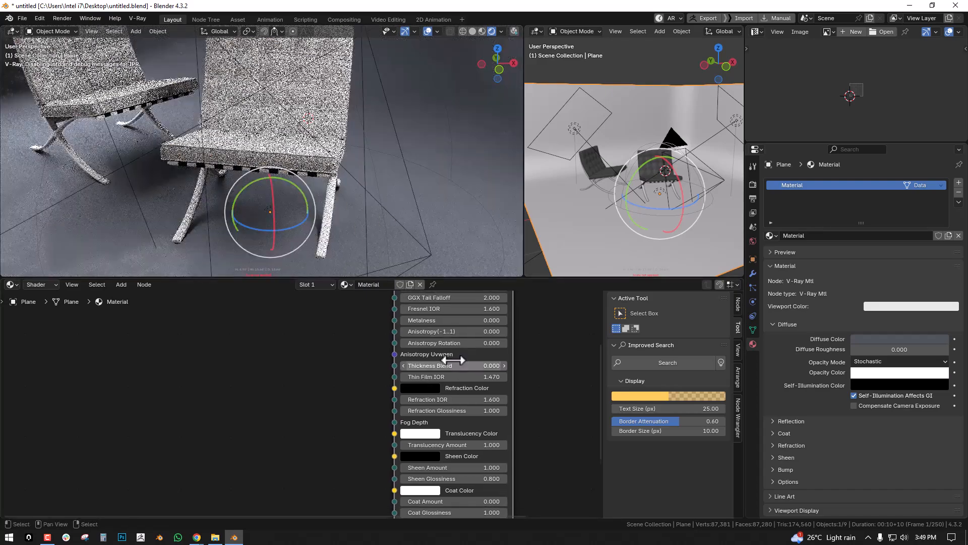
pyautogui.keyDown('ctrl'); pyautogui.hscroll(1, 449, 353); pyautogui.keyUp('ctrl')
pyautogui.click(447, 342)
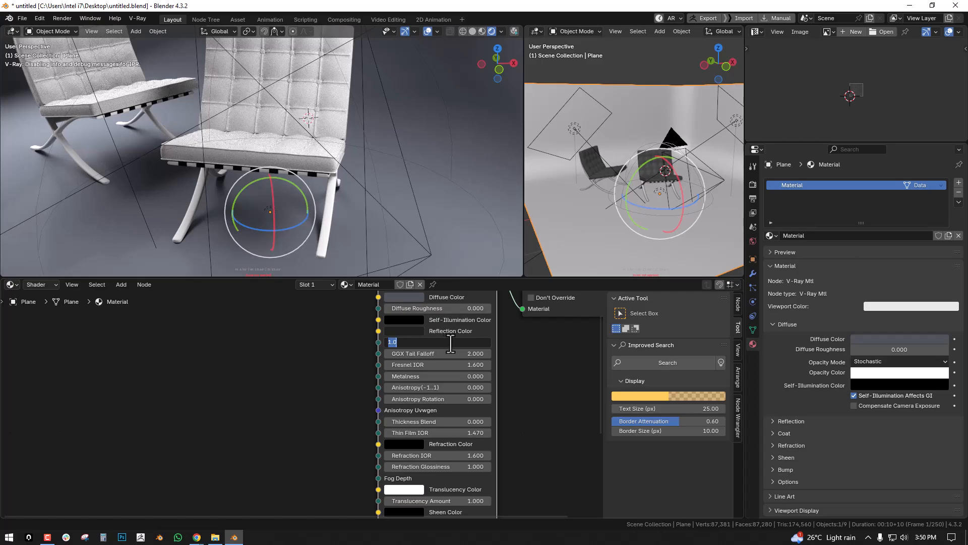
pyautogui.press('Return')
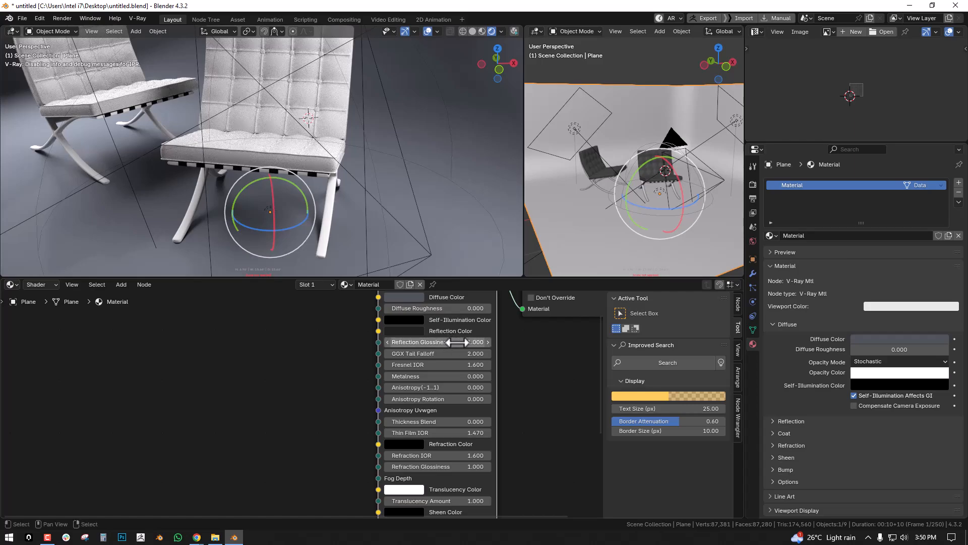
pyautogui.moveTo(458, 342); pyautogui.dragTo(434, 342)
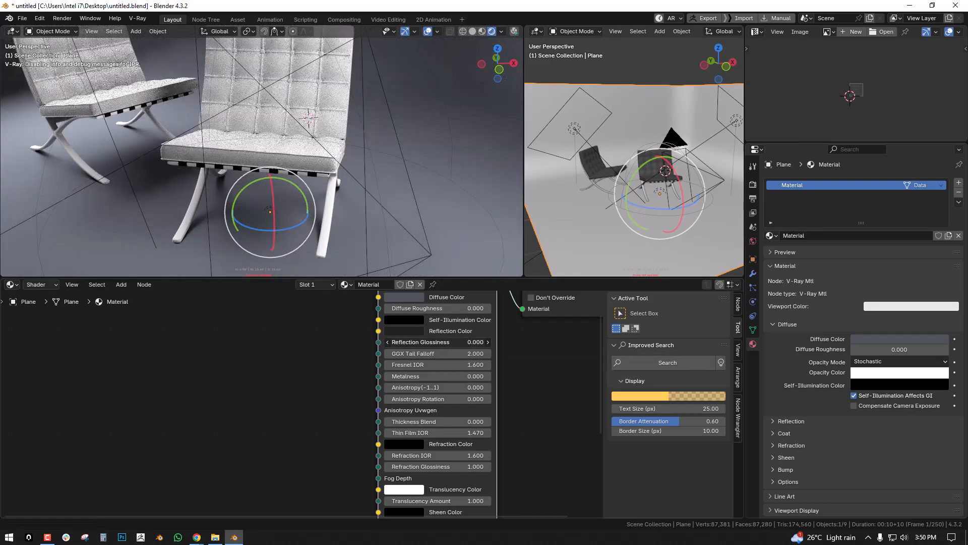
pyautogui.moveTo(473, 342)
pyautogui.mouseDown()
pyautogui.moveTo(504, 342)
pyautogui.moveTo(473, 346)
pyautogui.mouseUp()
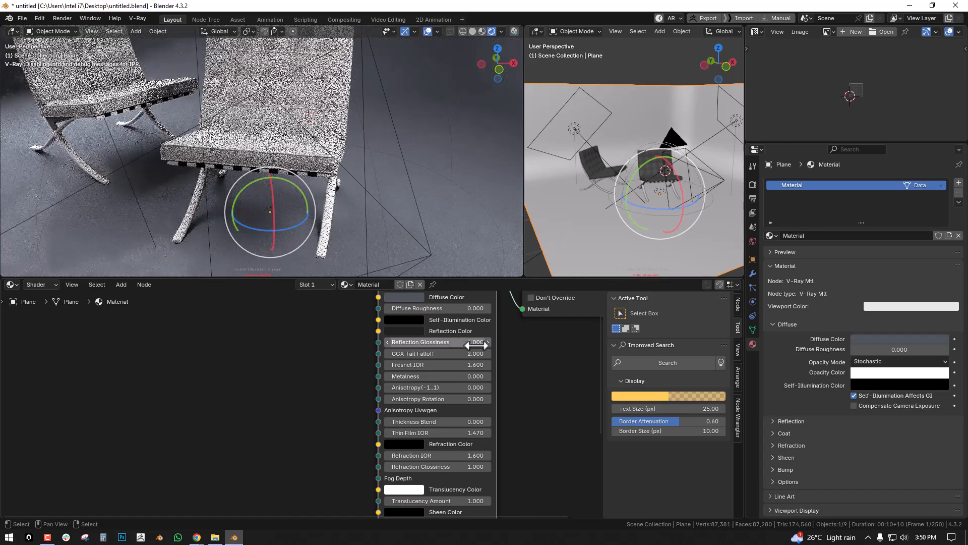
# - Set the backdrop material's reflection glossiness to 0.4
pyautogui.click(473, 343)
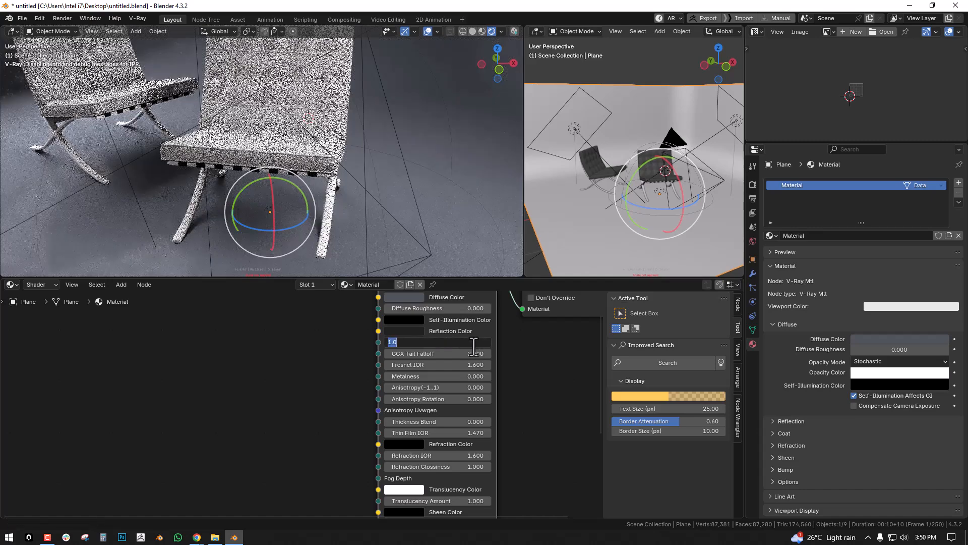
pyautogui.write('0.1')
pyautogui.press('Return')
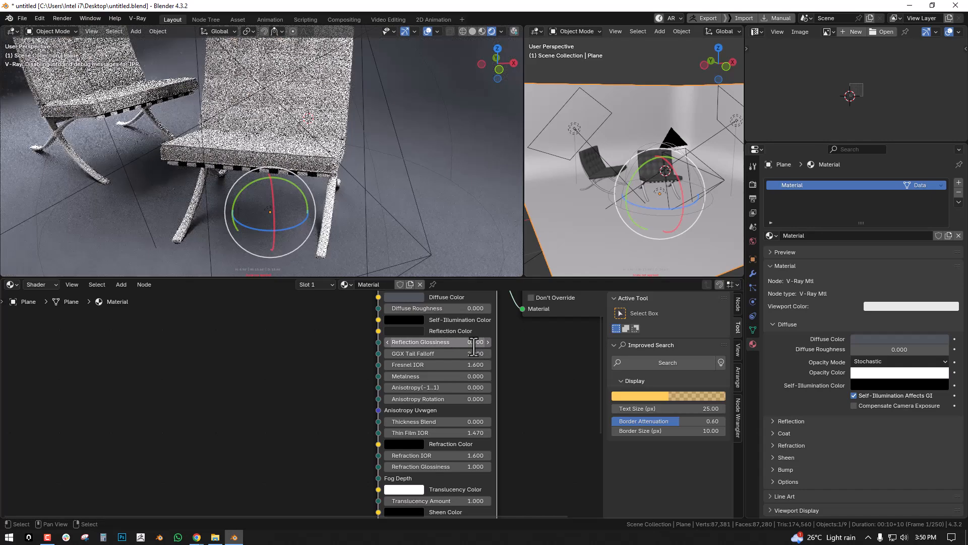
# - Show the backdrop V-Ray Mtl node's Reflection properties in an enlarged Shader Editor and try the Blinn BRDF type
pyautogui.moveTo(472, 320); pyautogui.dragTo(462, 364, button='middle')
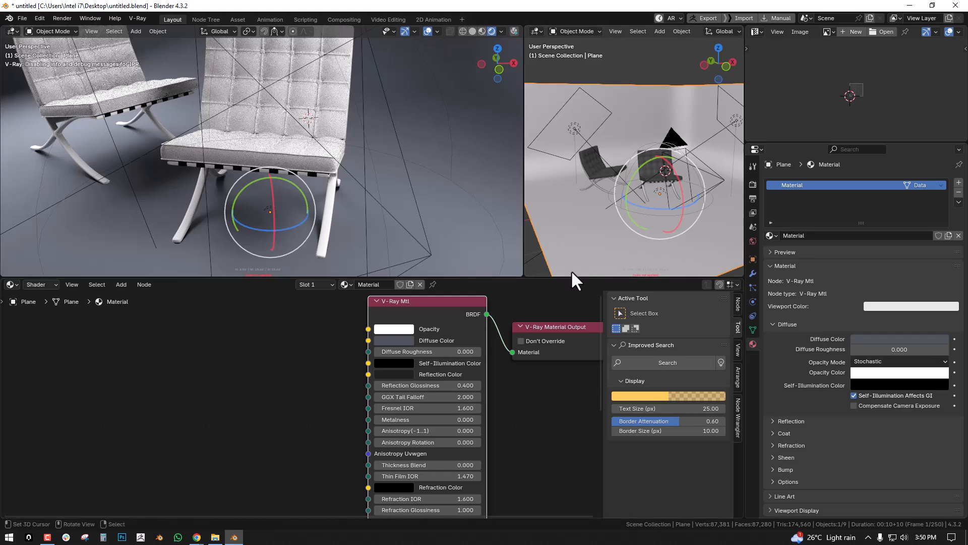
pyautogui.moveTo(573, 276); pyautogui.dragTo(574, 122)
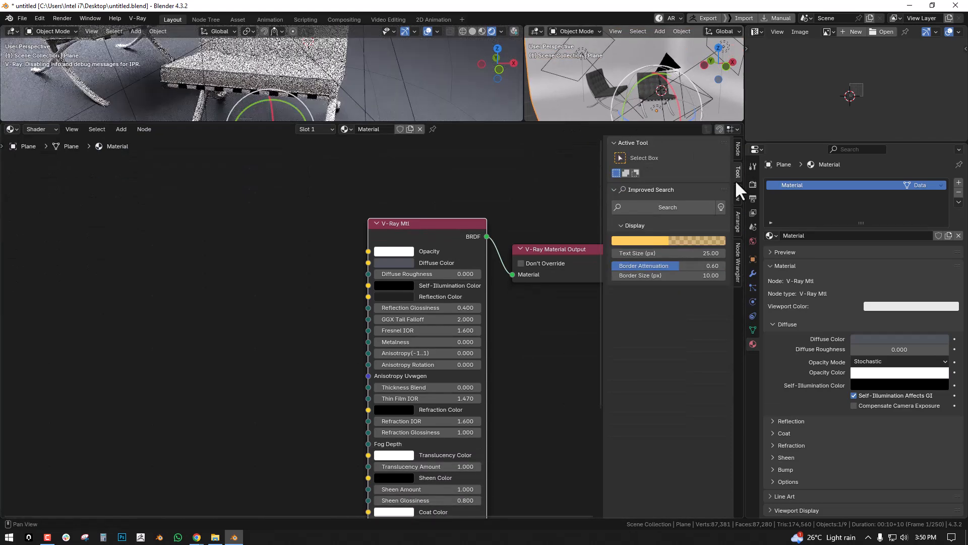
pyautogui.click(736, 149)
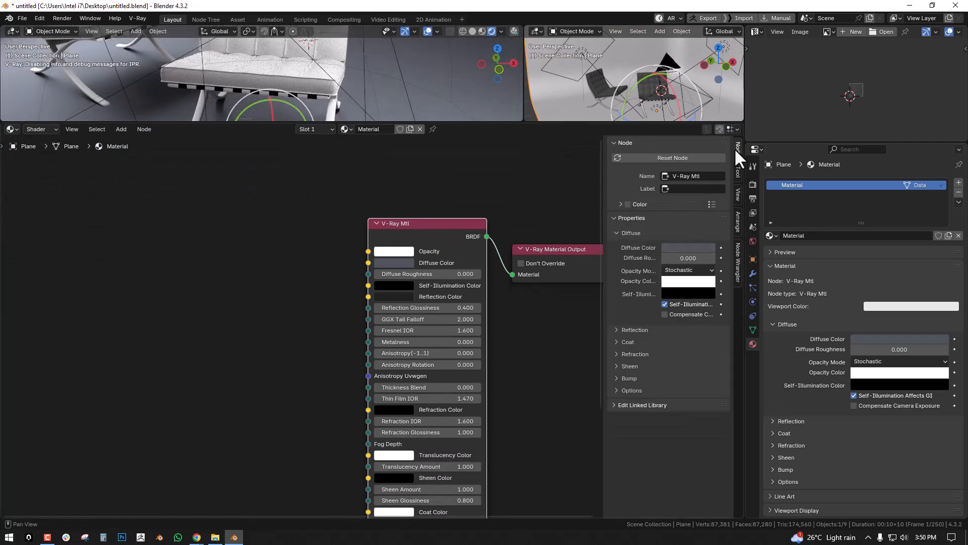
pyautogui.click(633, 330)
pyautogui.click(689, 346)
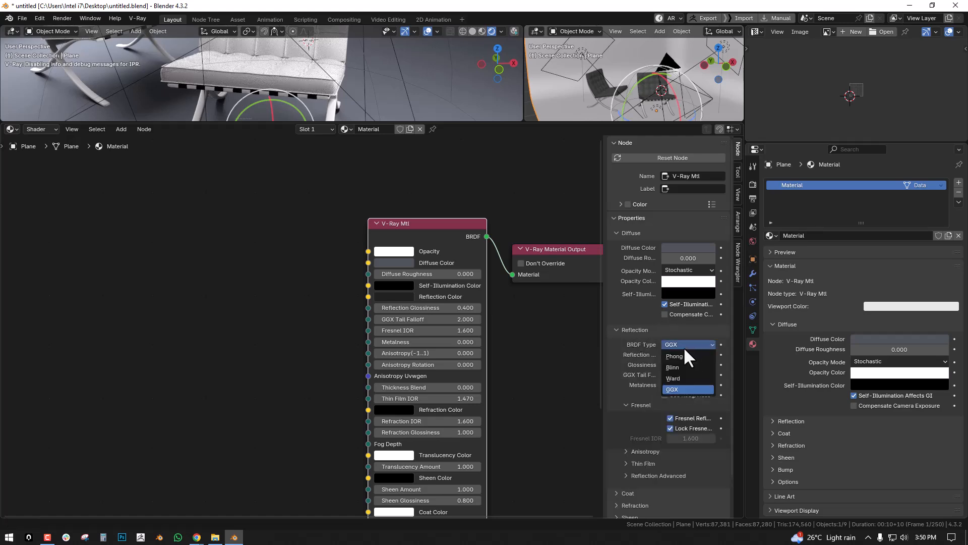
pyautogui.click(685, 367)
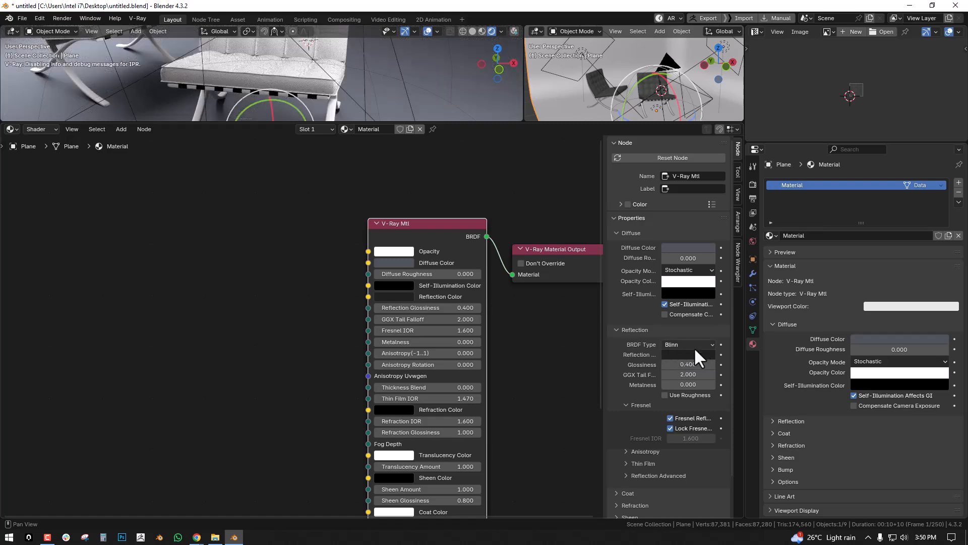
# - Set the backdrop material's BRDF type back to GGX and enable Use Roughness, then enlarge the viewports again
pyautogui.click(692, 345)
pyautogui.click(681, 390)
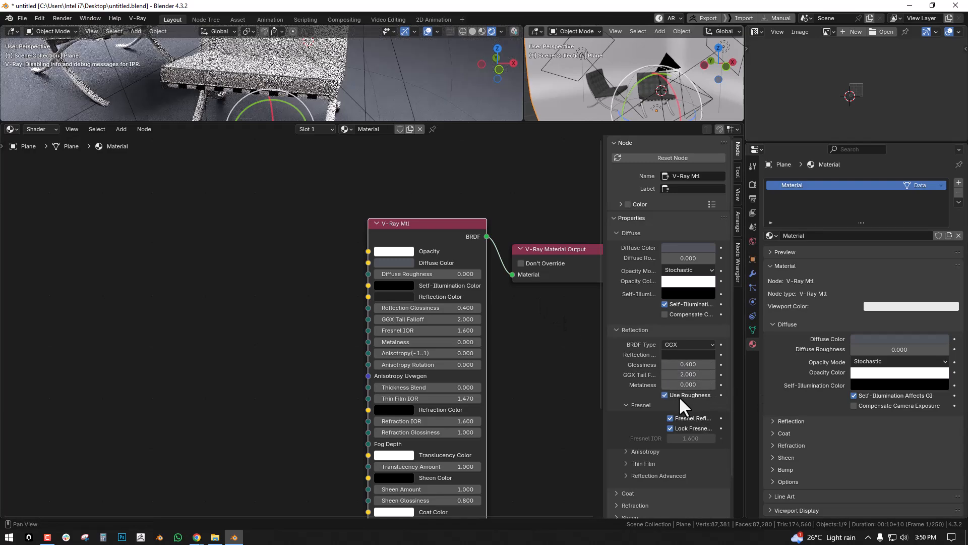
pyautogui.moveTo(513, 123); pyautogui.dragTo(513, 349)
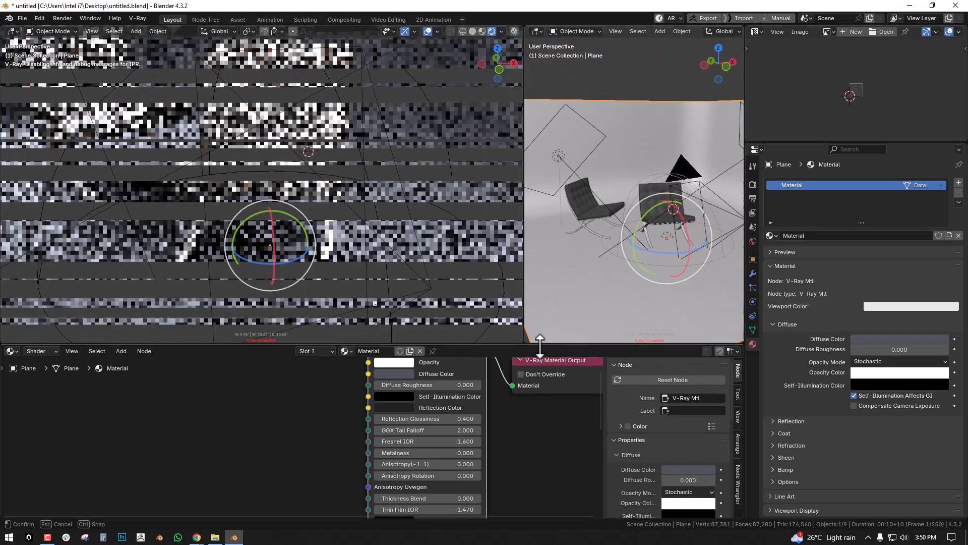
# - Show the front chair's Leather 1 nodes and disconnect the V-Ray Bitmap from the V-Ray Mtl's diffuse color
pyautogui.click(339, 147)
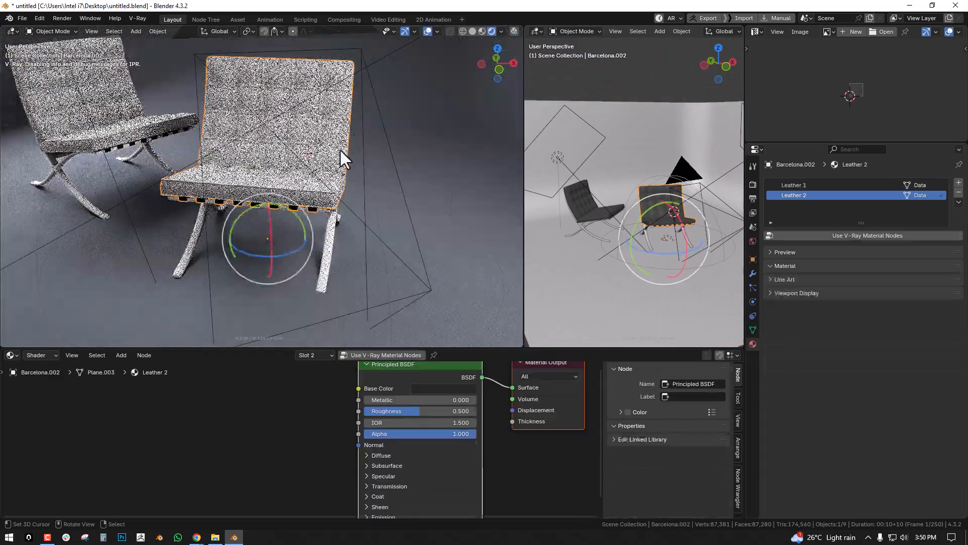
pyautogui.moveTo(421, 394); pyautogui.dragTo(450, 452, button='middle')
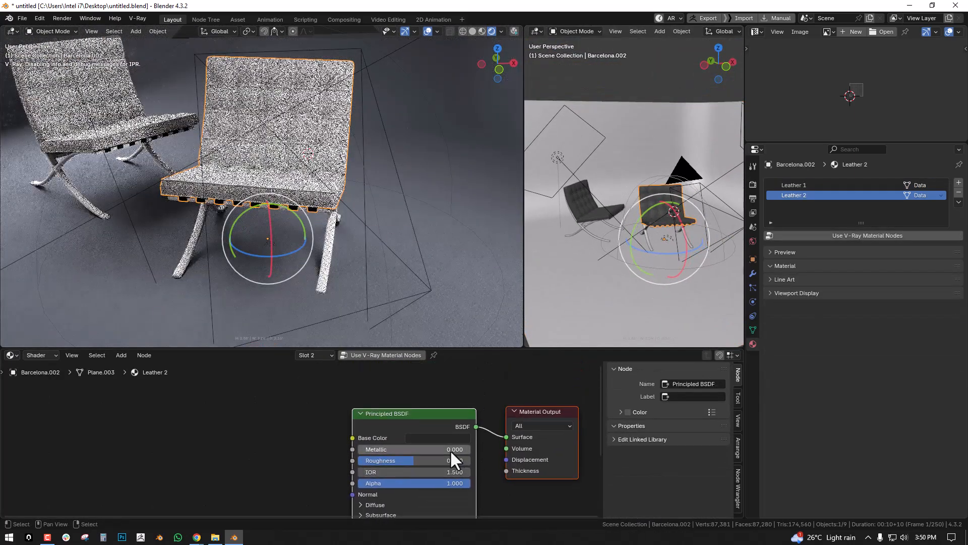
pyautogui.click(808, 184)
pyautogui.moveTo(299, 363); pyautogui.dragTo(337, 399, button='middle')
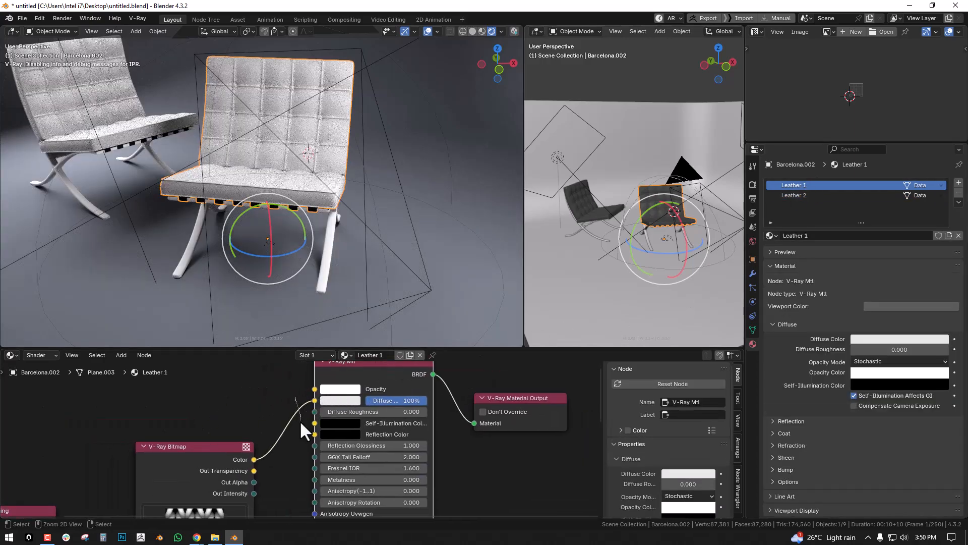
pyautogui.moveTo(314, 401); pyautogui.dragTo(339, 401)
# - Set the Leather 1 diffuse color to dark grey, #505050, and check the chair's backrest up close
pyautogui.click(339, 401)
pyautogui.moveTo(417, 282); pyautogui.dragTo(417, 305)
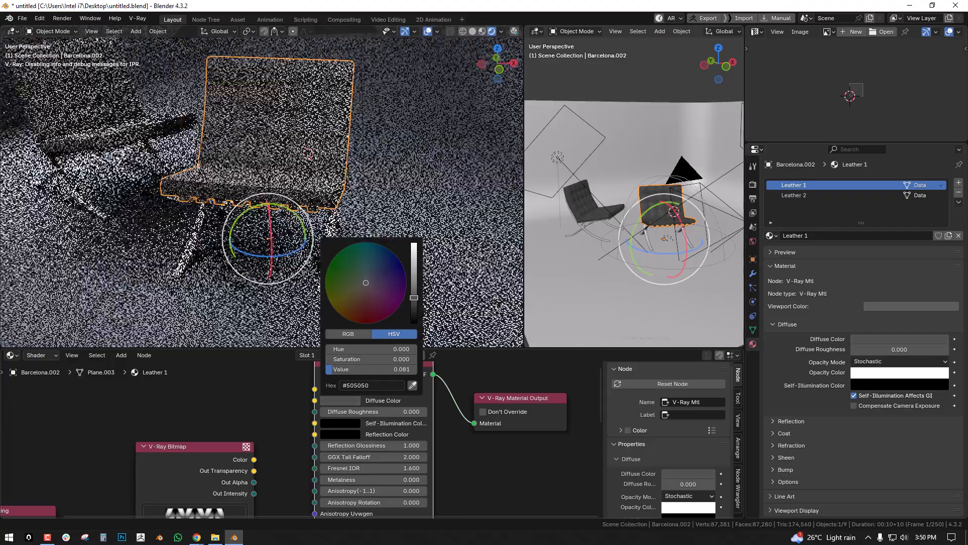
pyautogui.scroll(5, 323, 156)
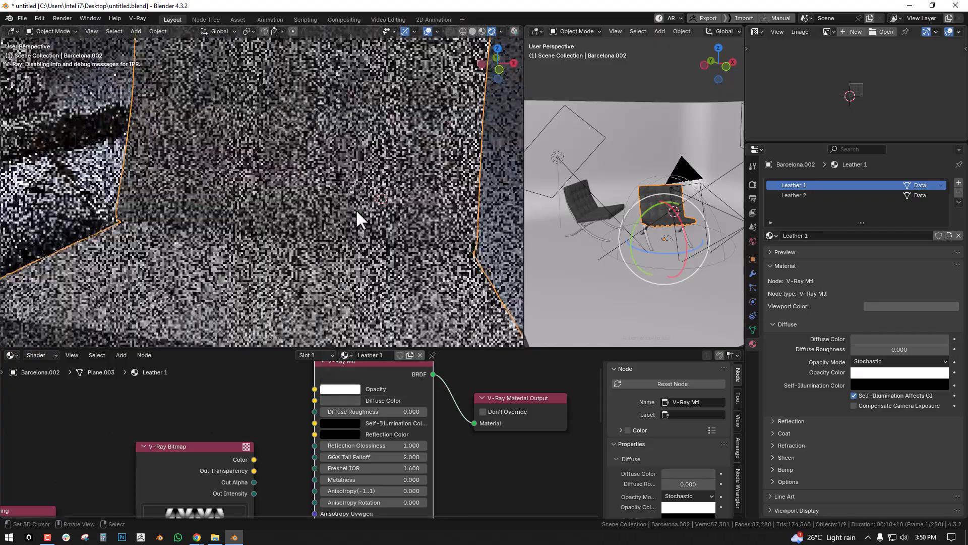
# - Darken the Leather 1 diffuse color to #1C1C1C and inspect the front chair's seat and backrest
pyautogui.click(352, 401)
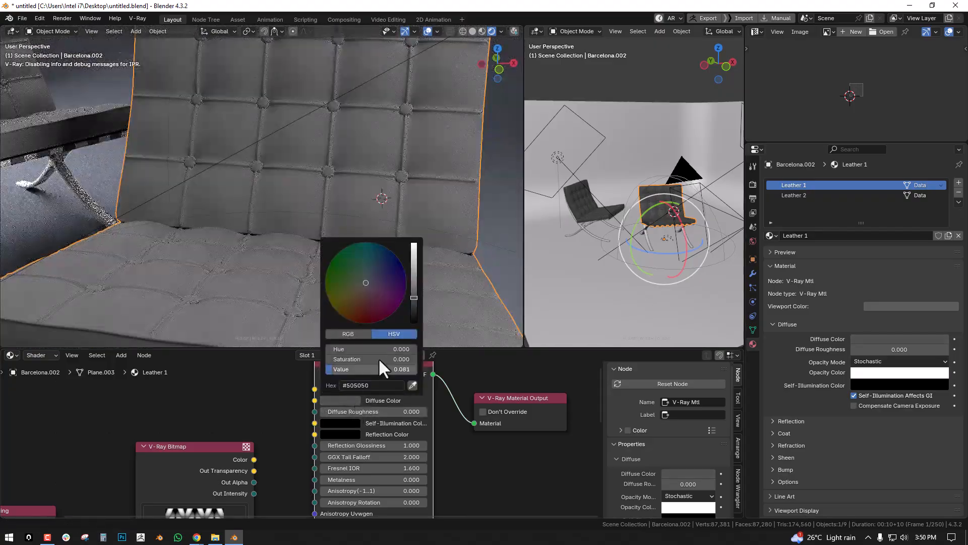
pyautogui.click(415, 313)
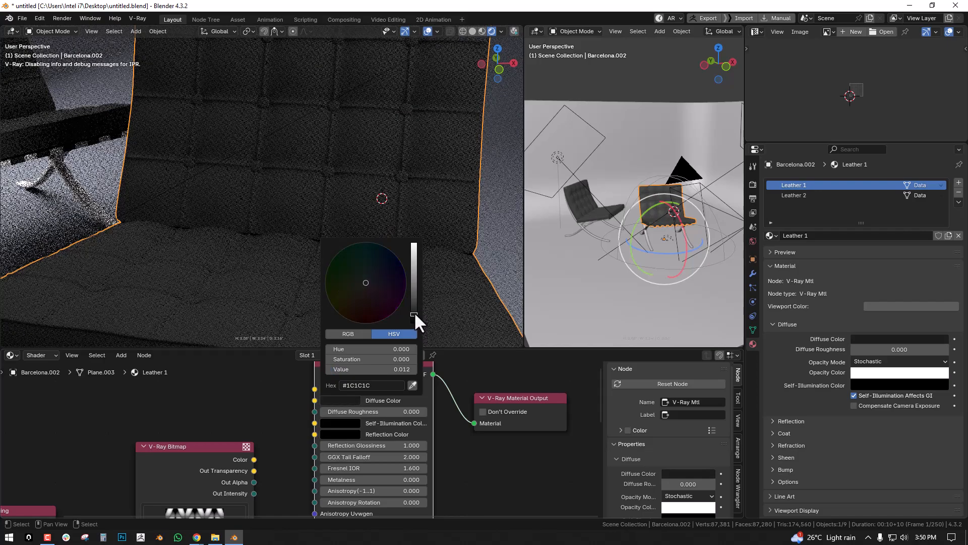
pyautogui.moveTo(437, 201); pyautogui.dragTo(364, 192, button='middle')
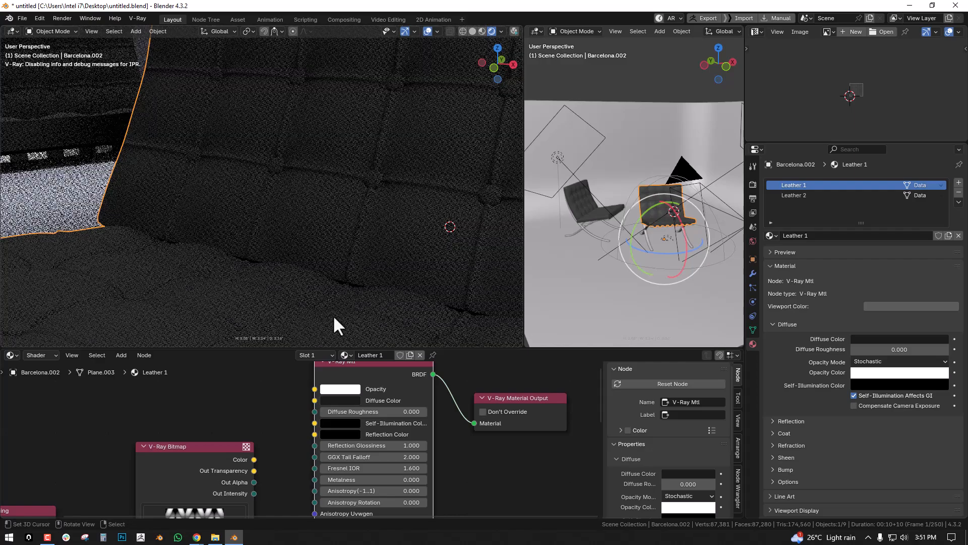
# - Set the Leather 1 reflection color to #4E4E4E and its reflection glossiness to 0.4
pyautogui.moveTo(353, 434); pyautogui.dragTo(403, 394, button='middle')
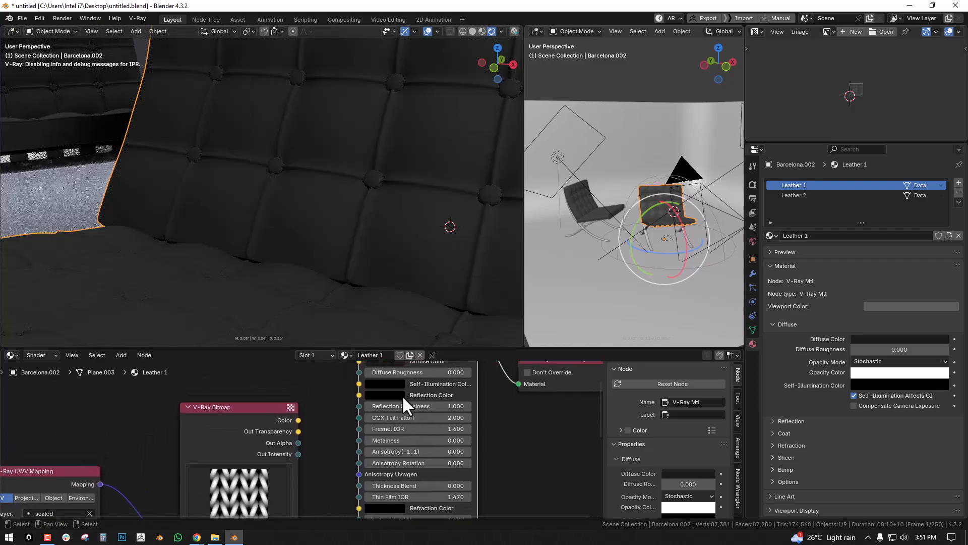
pyautogui.click(401, 396)
pyautogui.click(459, 292)
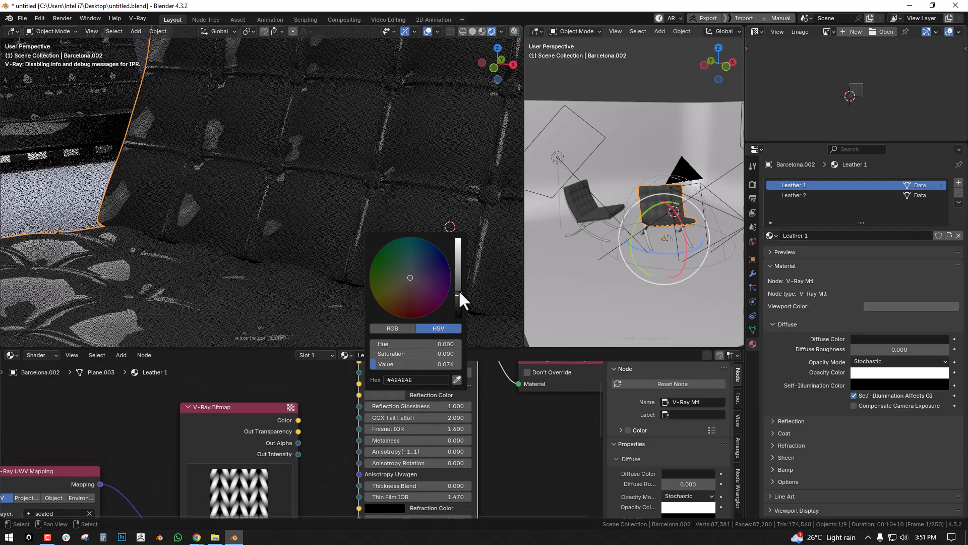
pyautogui.click(454, 407)
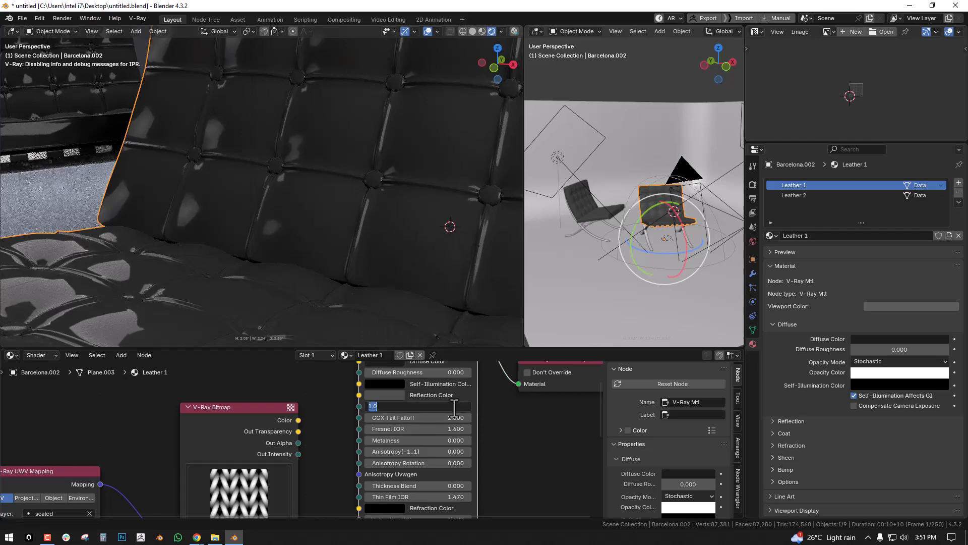
pyautogui.write('.4')
pyautogui.press('Return')
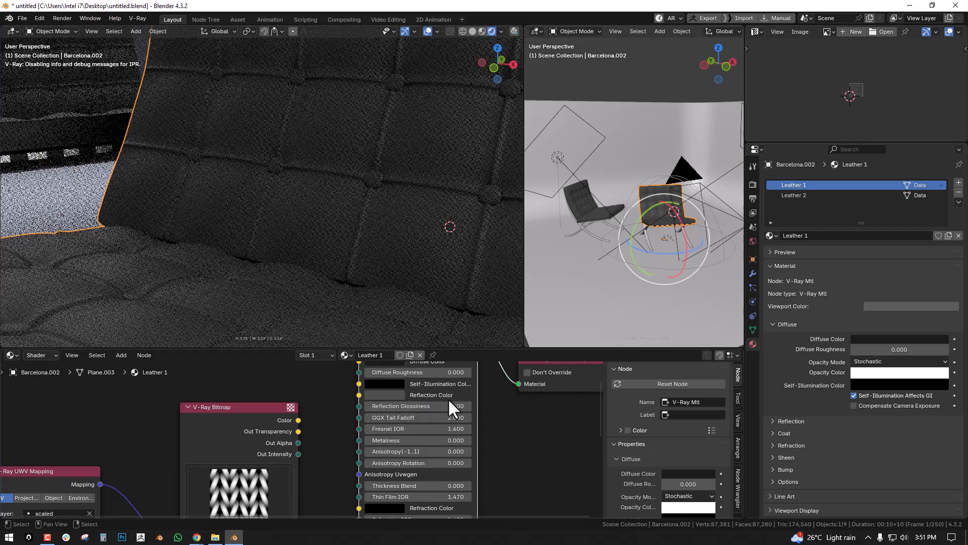
# - Darken the Leather 1 diffuse color to #131313
pyautogui.moveTo(437, 410); pyautogui.dragTo(432, 450, button='middle')
pyautogui.click(395, 398)
pyautogui.click(452, 315)
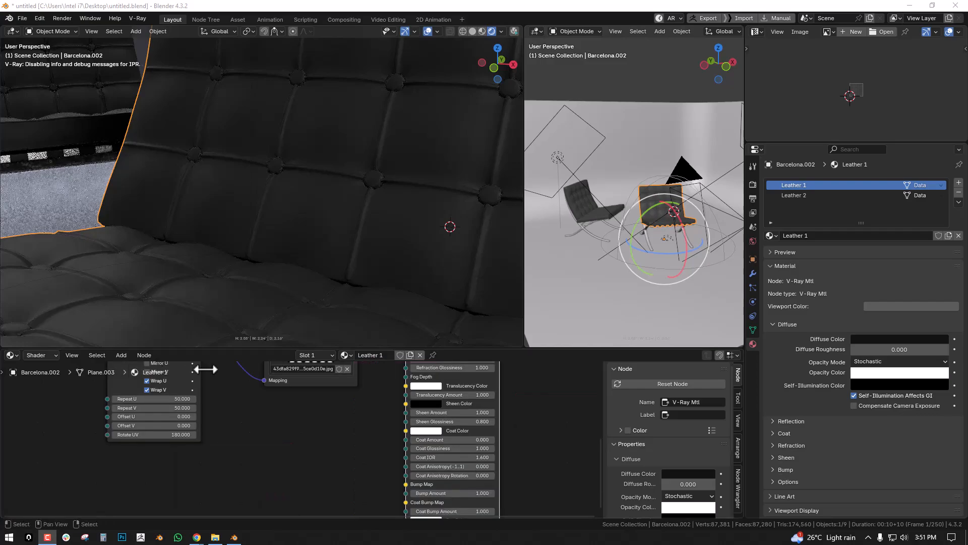
# - Try a dark grey sheen color on the Leather 1 V-Ray Mtl with a sheen glossiness of 1
pyautogui.moveTo(206, 369); pyautogui.dragTo(189, 379, button='middle')
pyautogui.click(421, 413)
pyautogui.moveTo(469, 338); pyautogui.dragTo(466, 326)
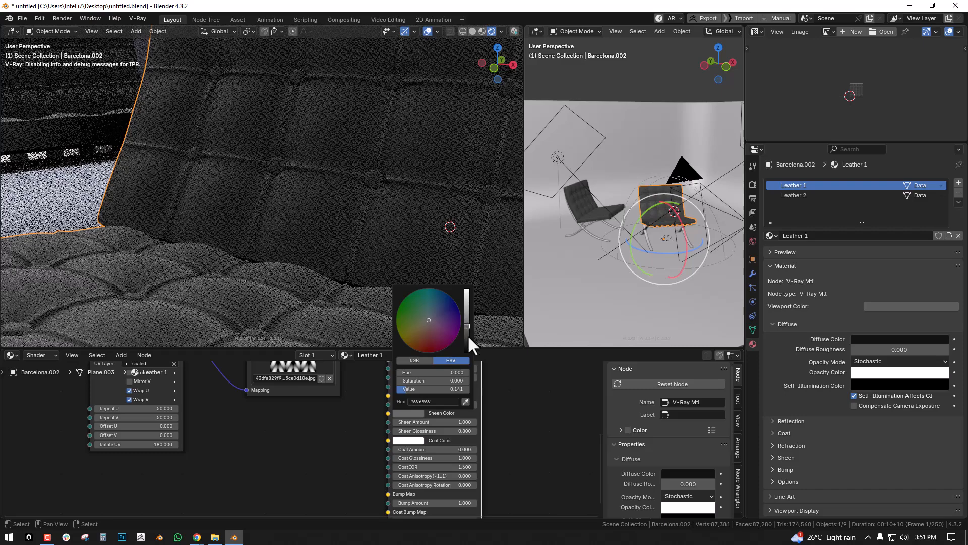
pyautogui.click(467, 334)
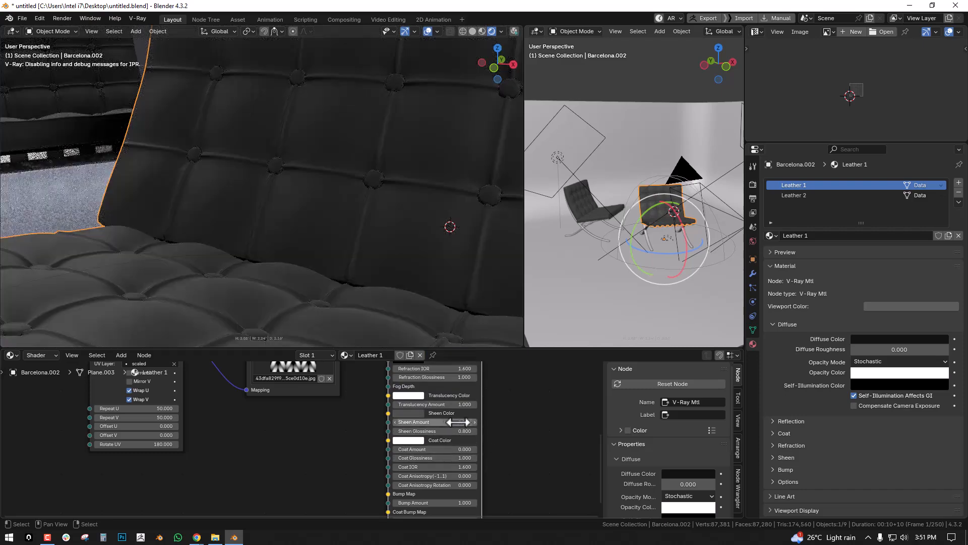
pyautogui.click(456, 431)
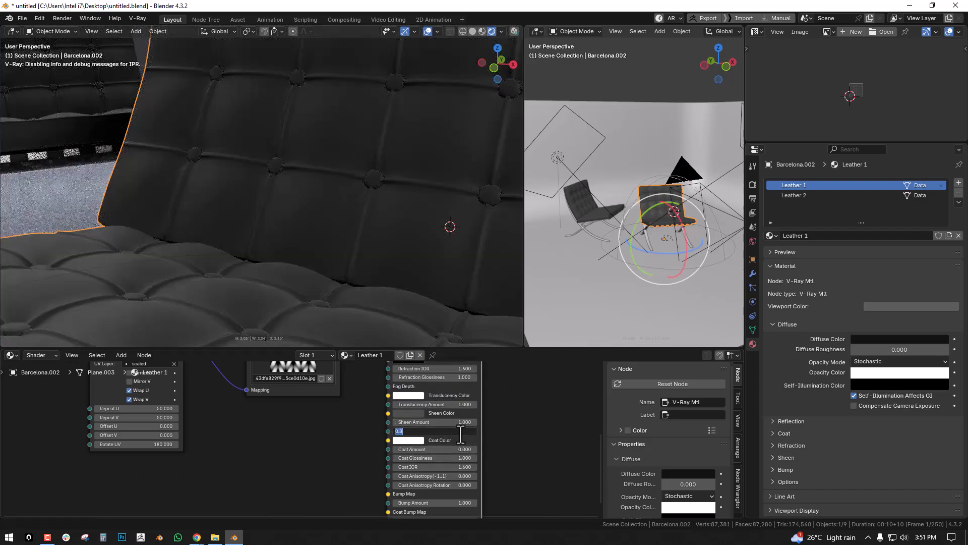
pyautogui.write('1')
pyautogui.press('Return')
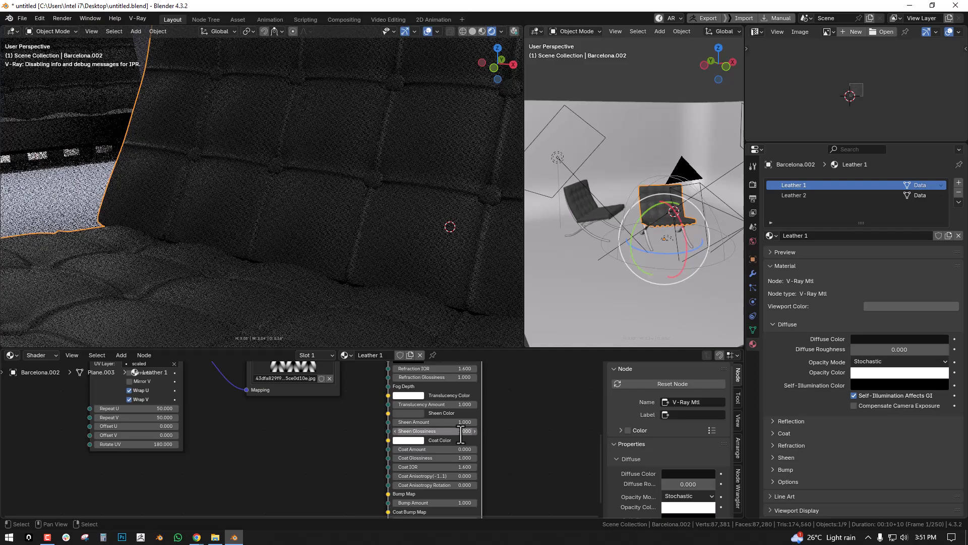
# - Try a blue sheen color, #597ADD, on Leather 1 with a sheen glossiness of 0.9
pyautogui.click(418, 413)
pyautogui.click(442, 306)
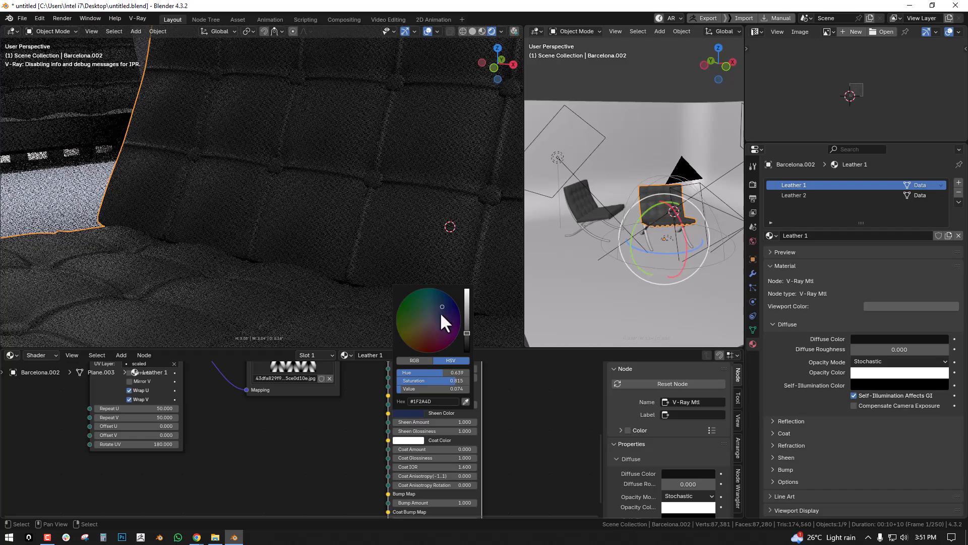
pyautogui.click(416, 413)
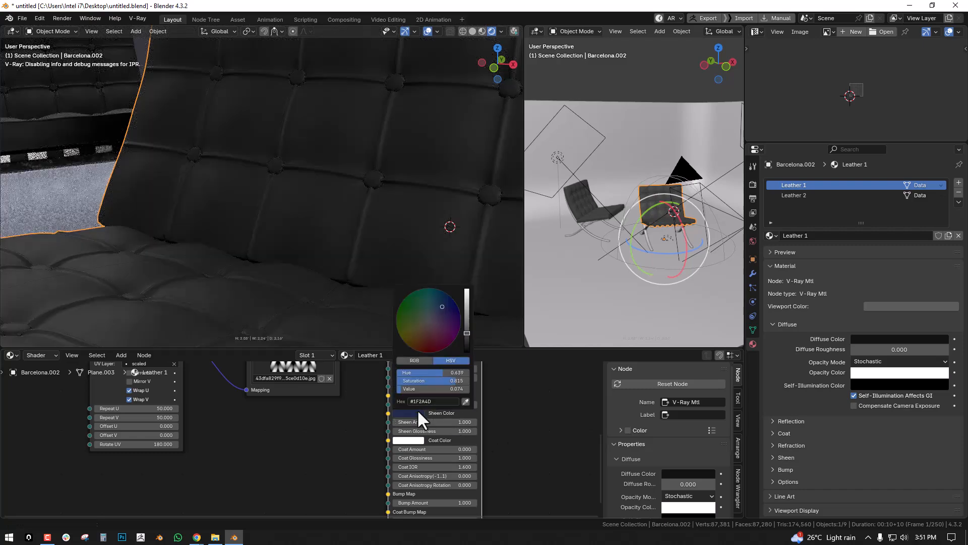
pyautogui.click(468, 295)
pyautogui.click(464, 431)
pyautogui.press('BackSpace')
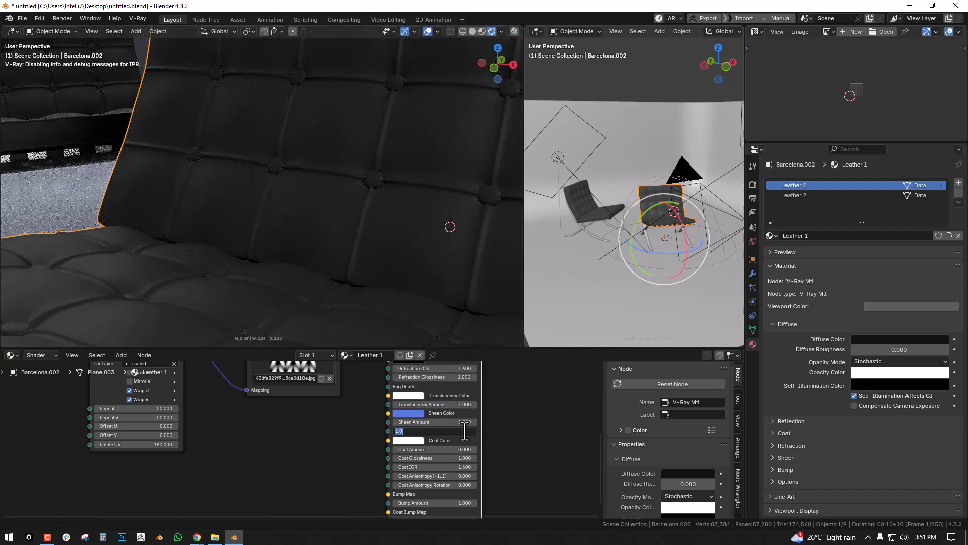
pyautogui.write('0.9')
pyautogui.press('Return')
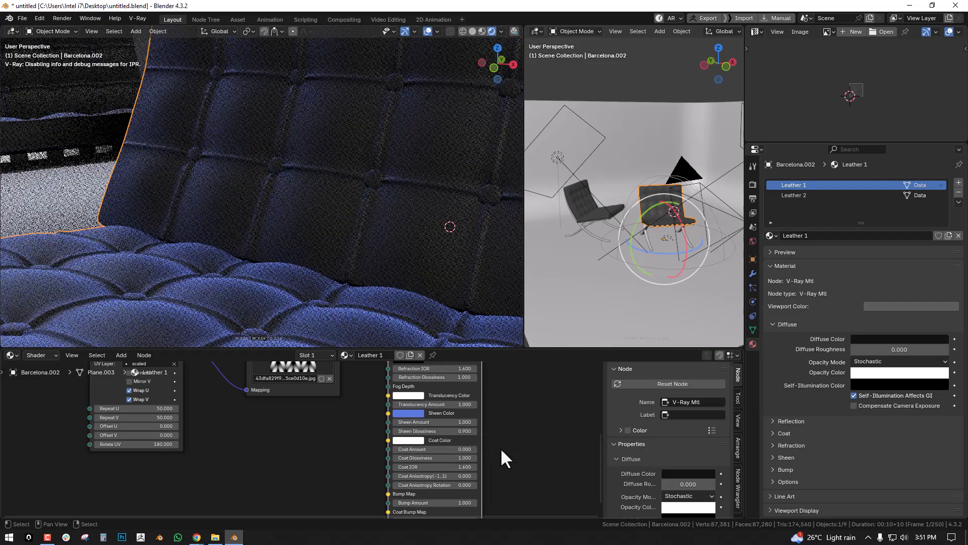
# - Try a Leather 1 sheen glossiness of 0.99, settling on 0.95
pyautogui.click(462, 431)
pyautogui.write('0.99')
pyautogui.press('Return')
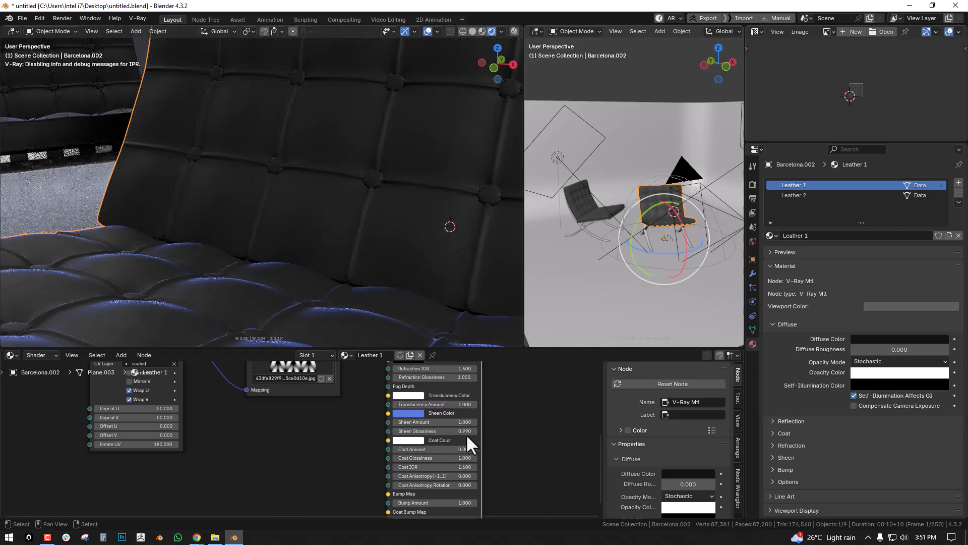
pyautogui.click(462, 432)
pyautogui.write('0.9')
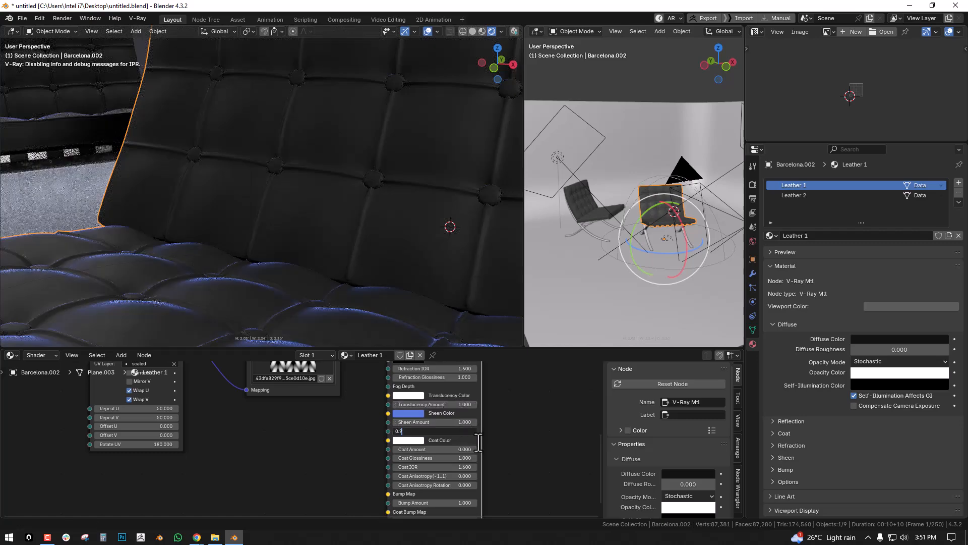
pyautogui.write('5')
pyautogui.press('Return')
# - Change the Leather 1 sheen color to a muted dark blue-teal, #436571
pyautogui.click(417, 413)
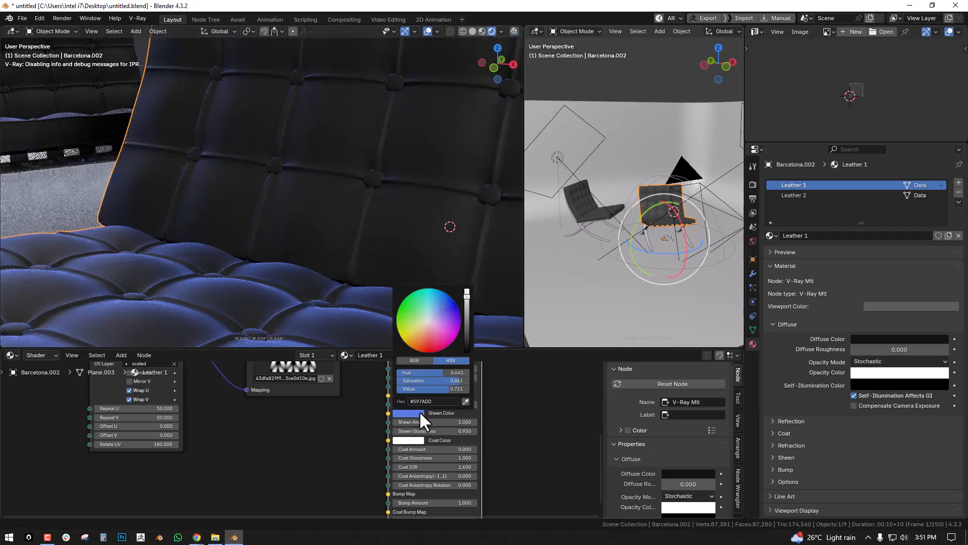
pyautogui.click(434, 309)
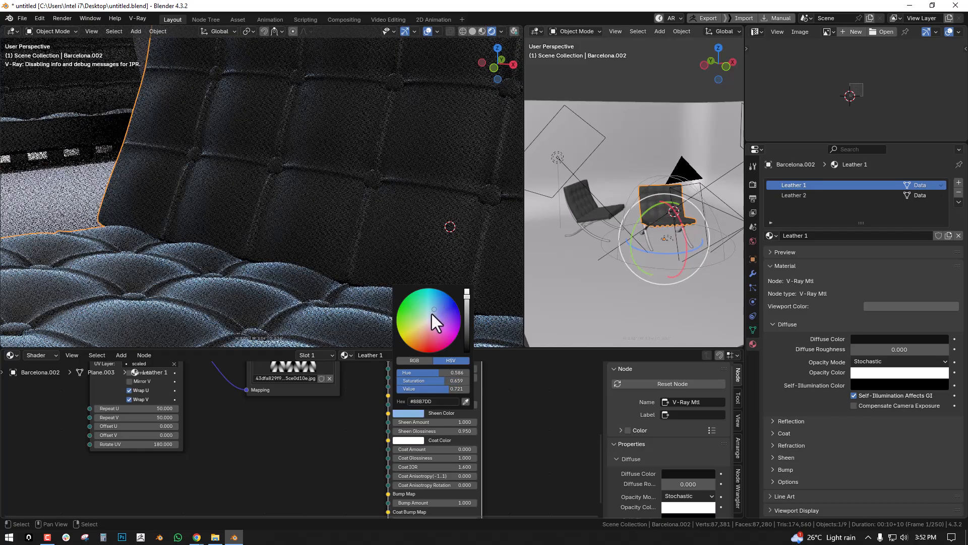
pyautogui.click(430, 312)
pyautogui.click(432, 308)
pyautogui.click(465, 323)
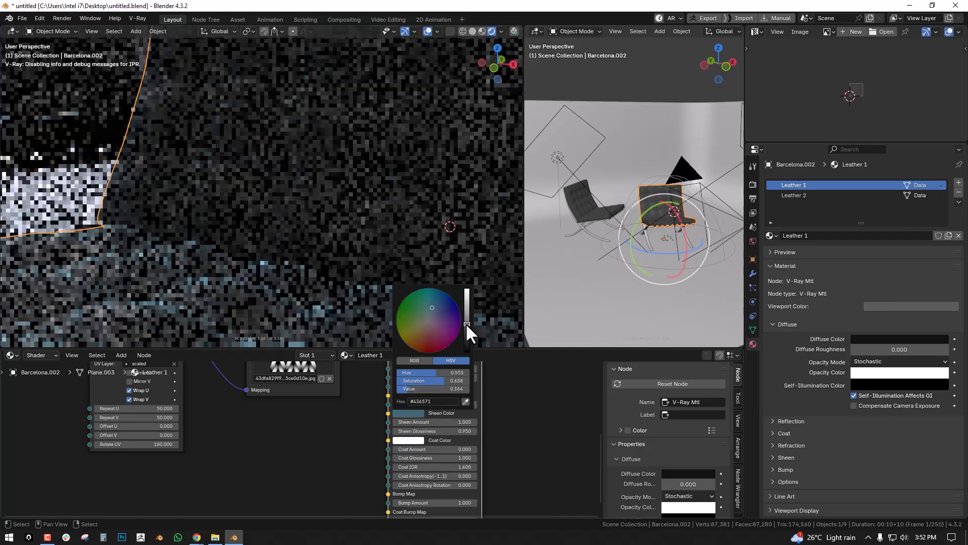
# - Deselect the chair and look at the scene through the camera
pyautogui.scroll(-3, 323, 308)
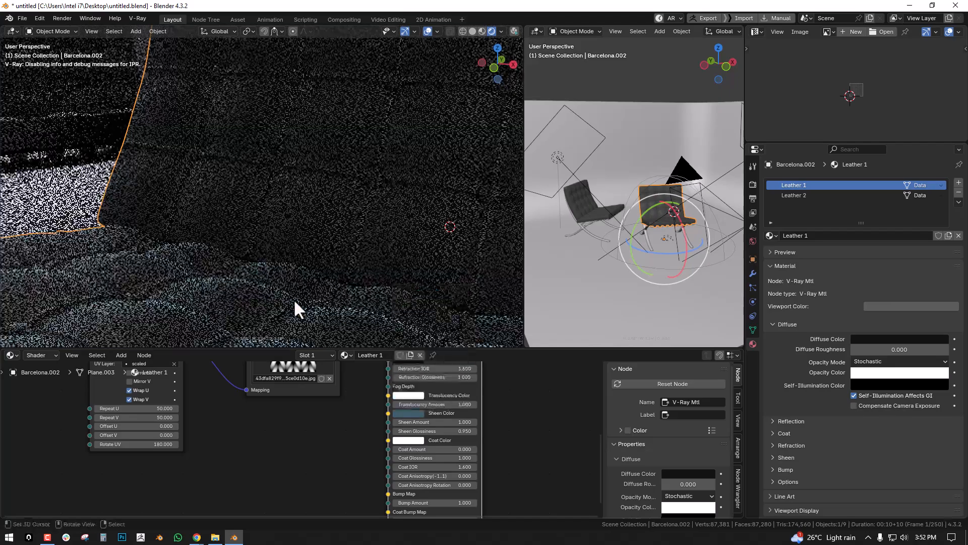
pyautogui.scroll(-5, 321, 301)
pyautogui.hotkey('alt', 'a')
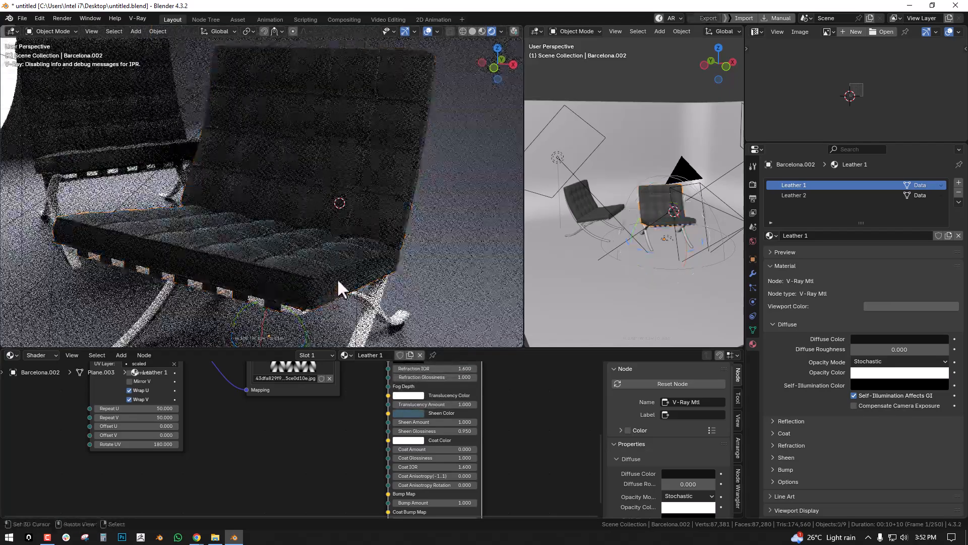
pyautogui.press('KP_0')
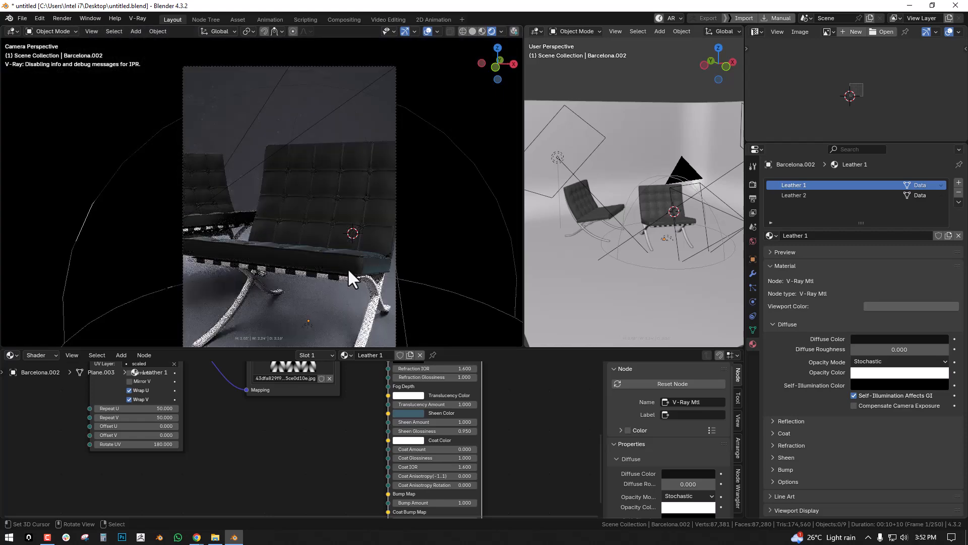
# - Brighten the Leather 1 reflection color to #909090
pyautogui.moveTo(447, 410); pyautogui.dragTo(425, 389, button='middle')
pyautogui.click(426, 393)
pyautogui.moveTo(488, 290); pyautogui.dragTo(488, 280)
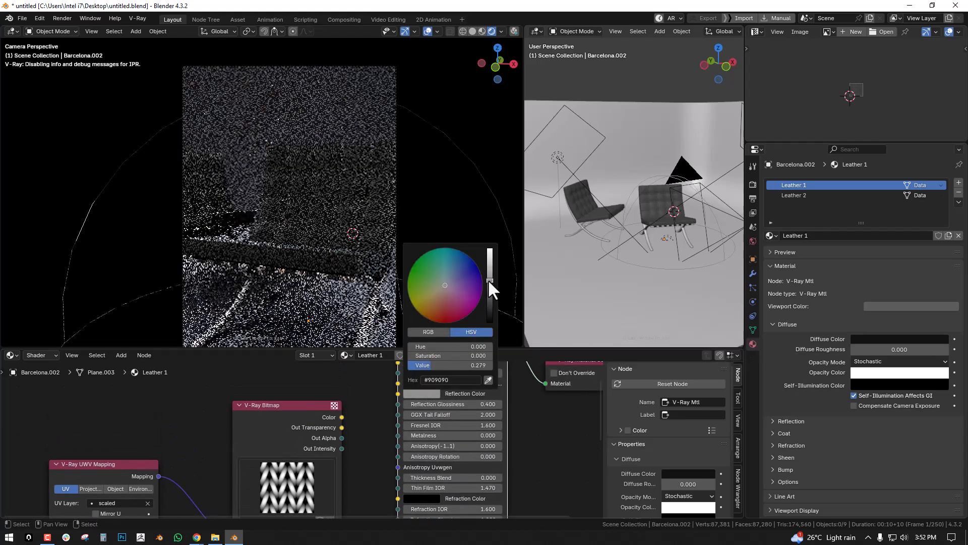
# - Set the Leather 1 diffuse color to near-black #080808 and its diffuse roughness to 0.5
pyautogui.scroll(-1, 388, 429)
pyautogui.click(411, 408)
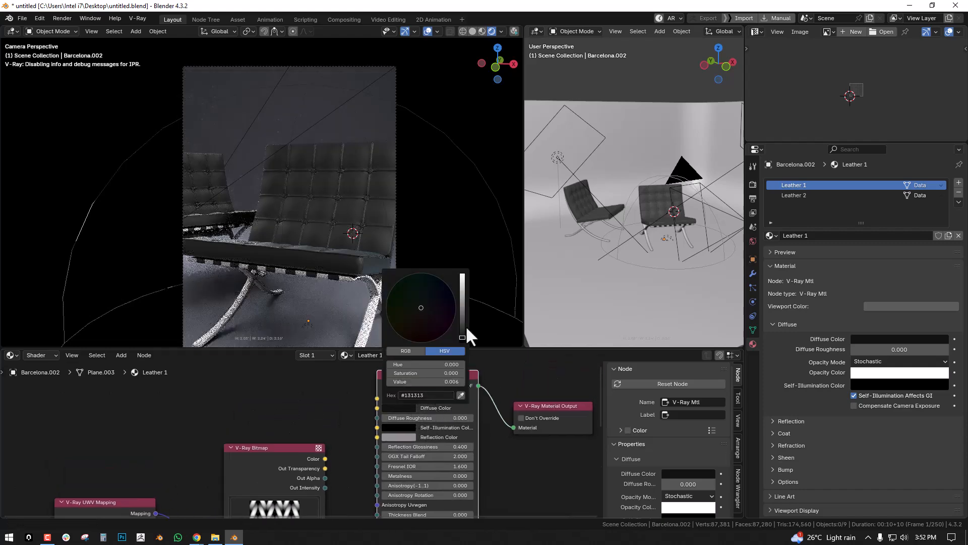
pyautogui.click(461, 340)
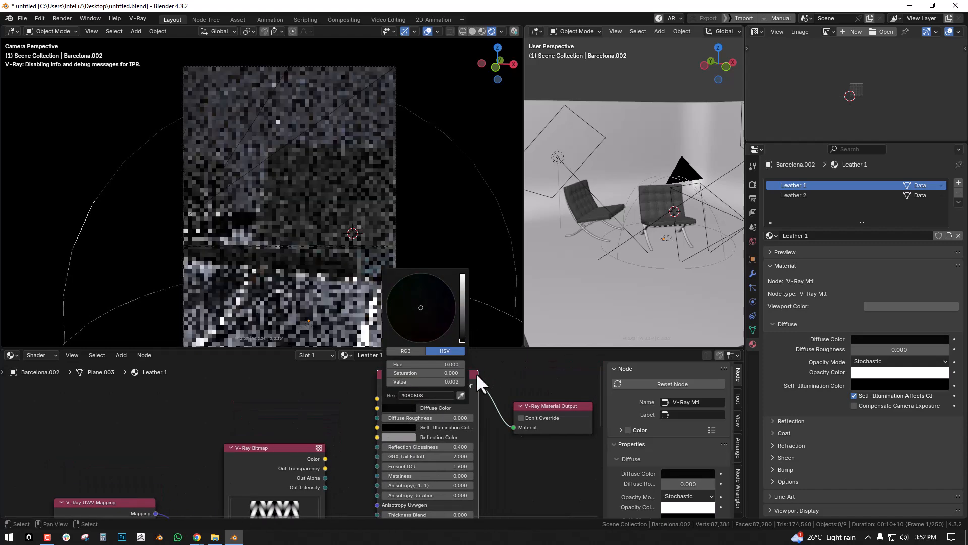
pyautogui.doubleClick(448, 418)
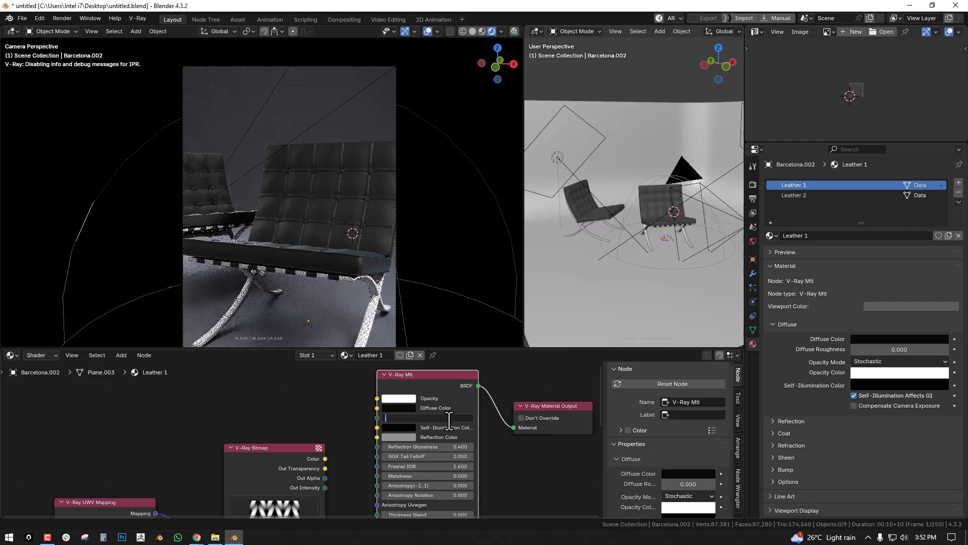
pyautogui.write('0.5')
pyautogui.press('Return')
# - Reposition the V-Ray Bitmap node and connect its Color output to the V-Ray Mtl's Bump Map input
pyautogui.scroll(3, 407, 278)
pyautogui.scroll(5, 408, 277)
pyautogui.scroll(-1, 446, 422)
pyautogui.scroll(-2, 446, 421)
pyautogui.moveTo(464, 422); pyautogui.dragTo(483, 360, button='middle')
pyautogui.scroll(-1, 366, 419)
pyautogui.moveTo(363, 418); pyautogui.dragTo(420, 392, button='middle')
pyautogui.moveTo(382, 375); pyautogui.dragTo(353, 392)
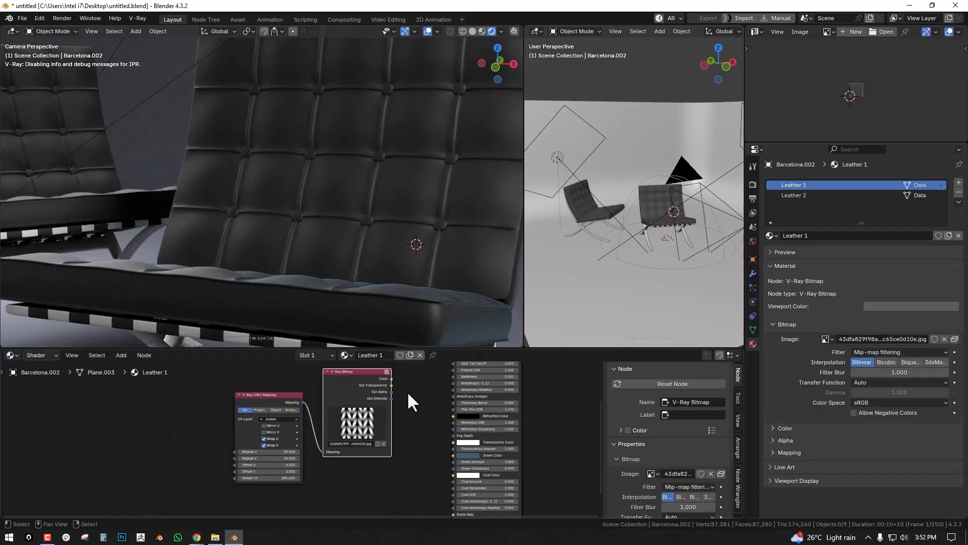
pyautogui.keyDown('shift'); pyautogui.scroll(-1, 411, 406); pyautogui.keyUp('shift')
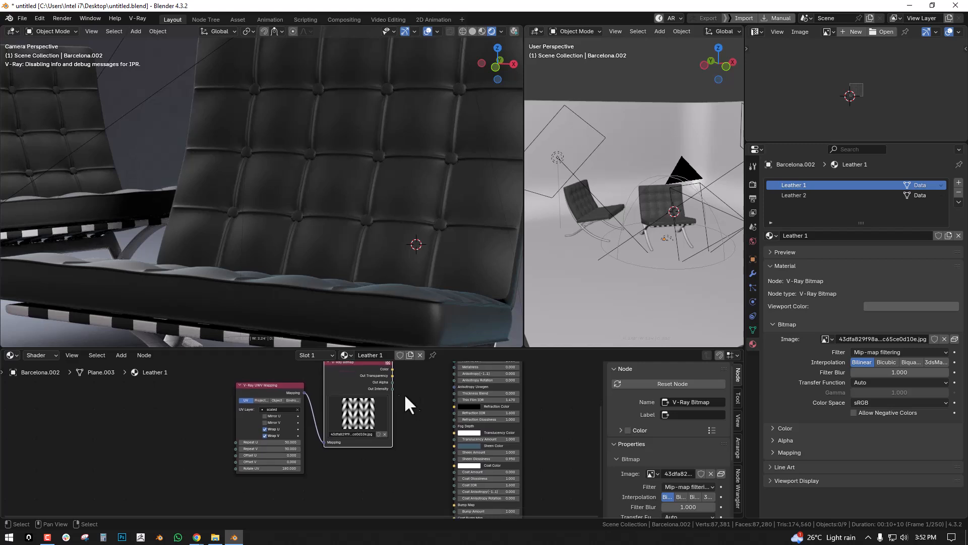
pyautogui.moveTo(366, 382); pyautogui.dragTo(358, 418)
pyautogui.keyDown('shift'); pyautogui.scroll(-2, 405, 402); pyautogui.keyUp('shift')
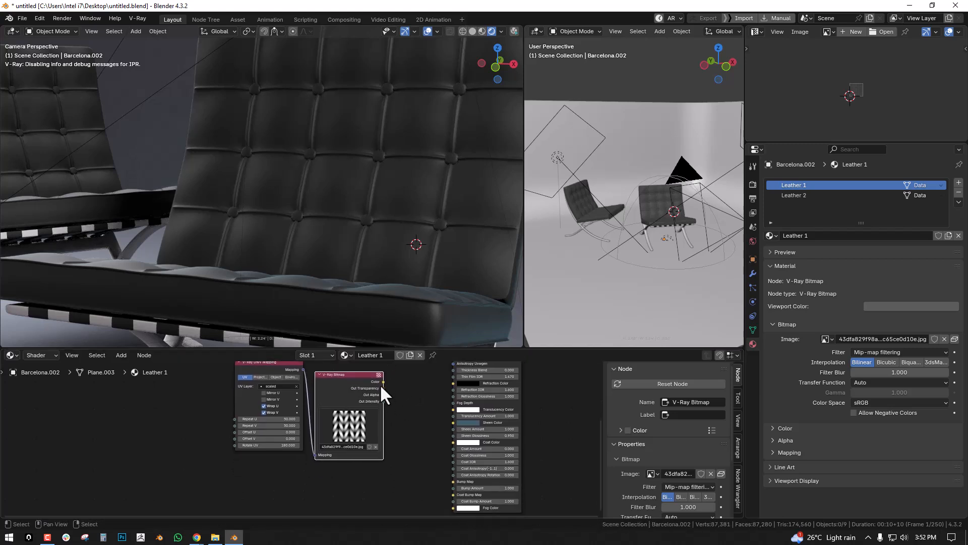
pyautogui.moveTo(384, 382); pyautogui.dragTo(453, 481)
# - Try a Leather 1 bump amount of 0.1, settling on 0.02
pyautogui.moveTo(465, 469); pyautogui.dragTo(449, 417, button='middle')
pyautogui.scroll(2, 464, 419)
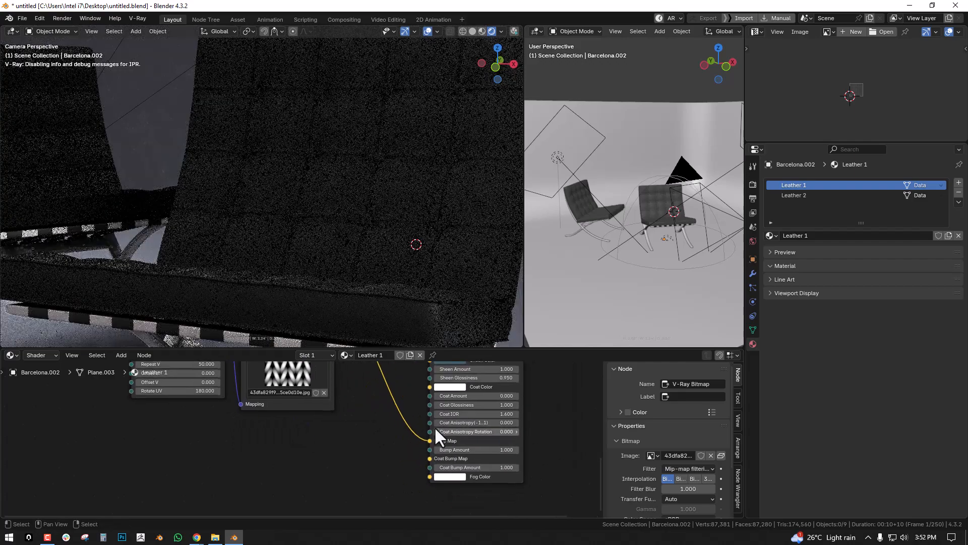
pyautogui.click(497, 450)
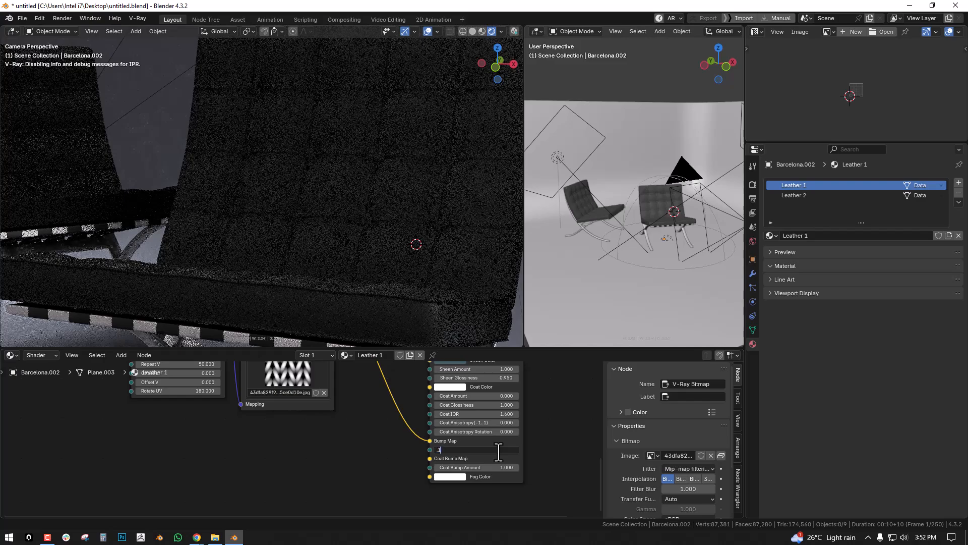
pyautogui.write('.1')
pyautogui.press('Return')
pyautogui.click(494, 450)
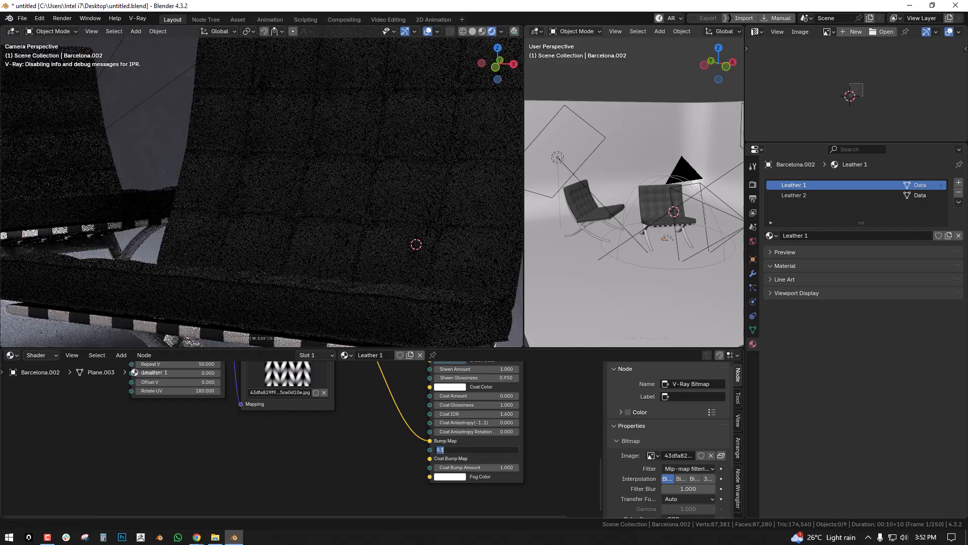
pyautogui.press('Return')
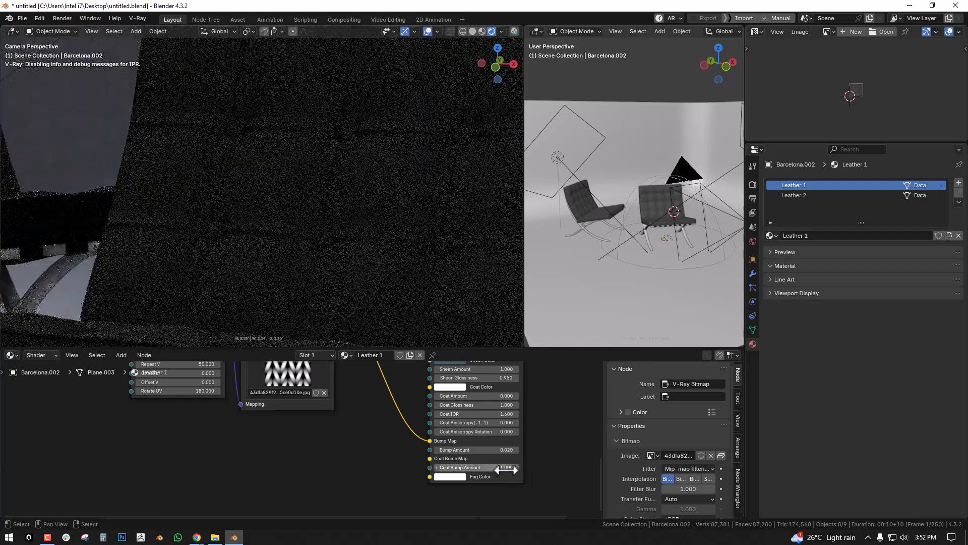
# - Try a Leather 1 bump amount of 0.001, settling on 0.0006 for a subtler surface
pyautogui.click(498, 450)
pyautogui.write('0.001')
pyautogui.press('Return')
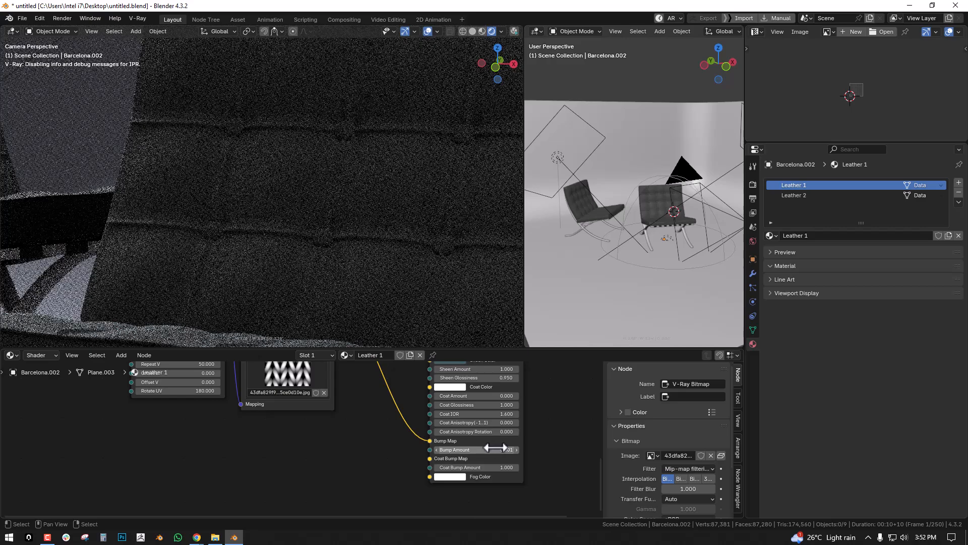
pyautogui.scroll(3, 323, 291)
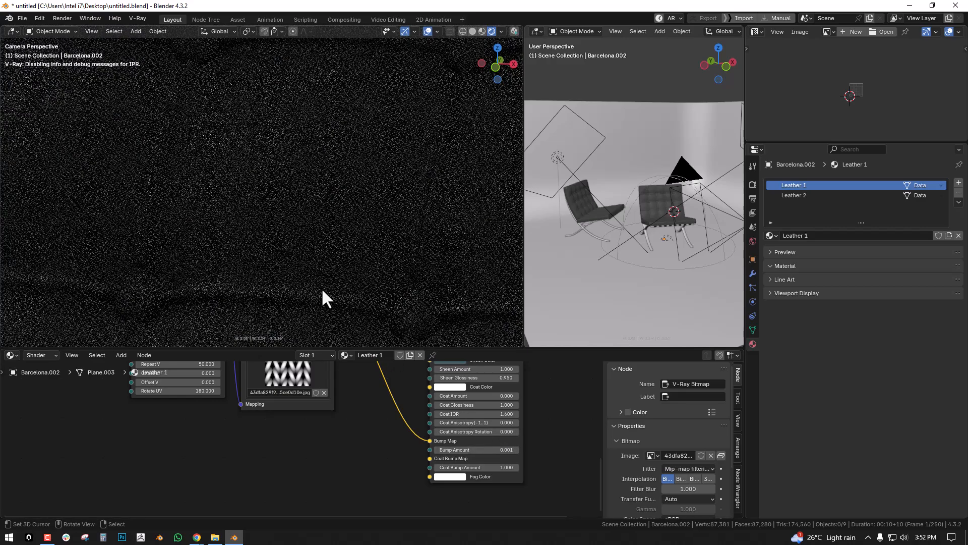
pyautogui.doubleClick(504, 450)
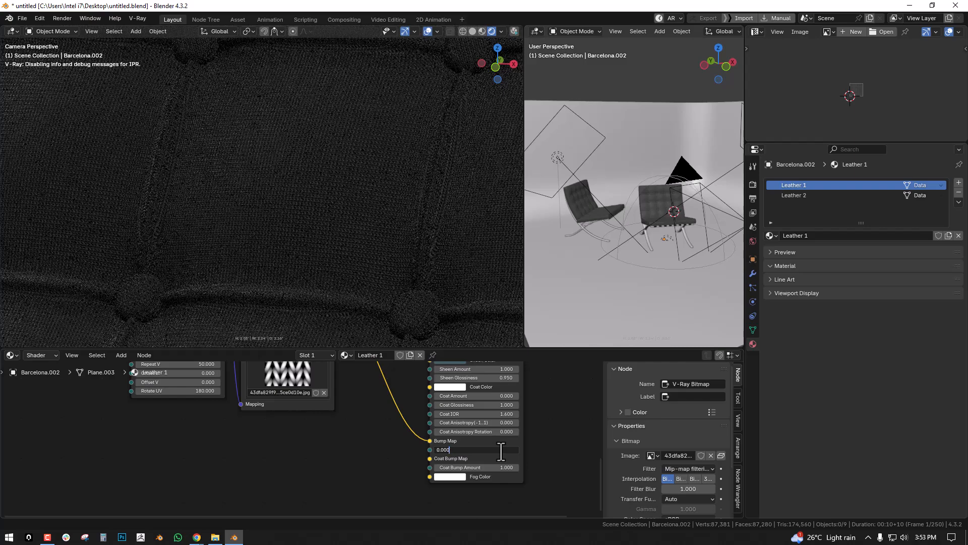
pyautogui.press('Return')
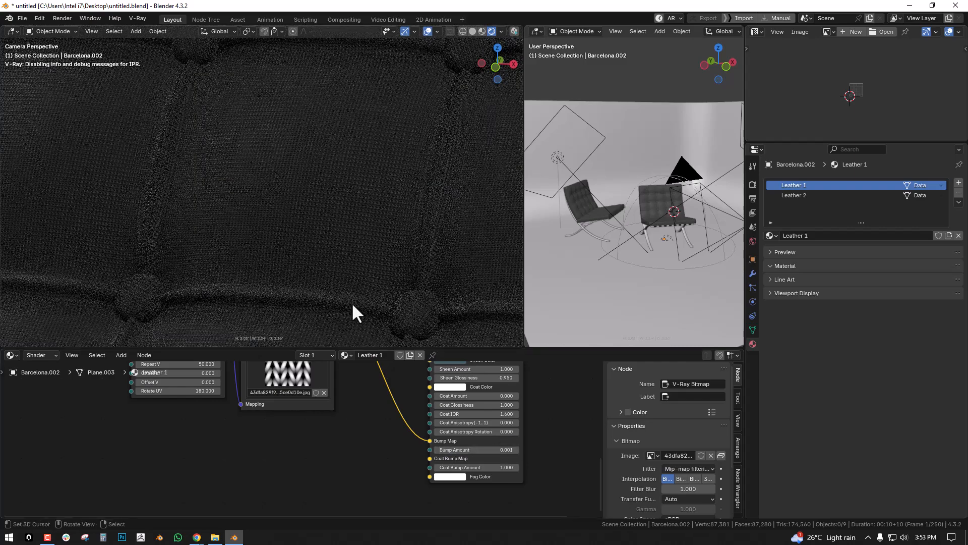
pyautogui.doubleClick(498, 450)
pyautogui.write('0.0006')
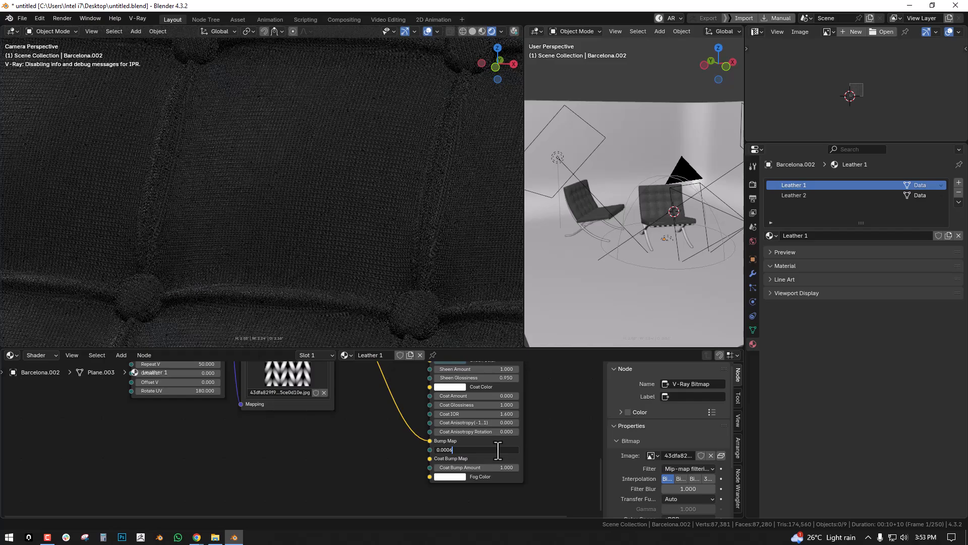
pyautogui.press('Return')
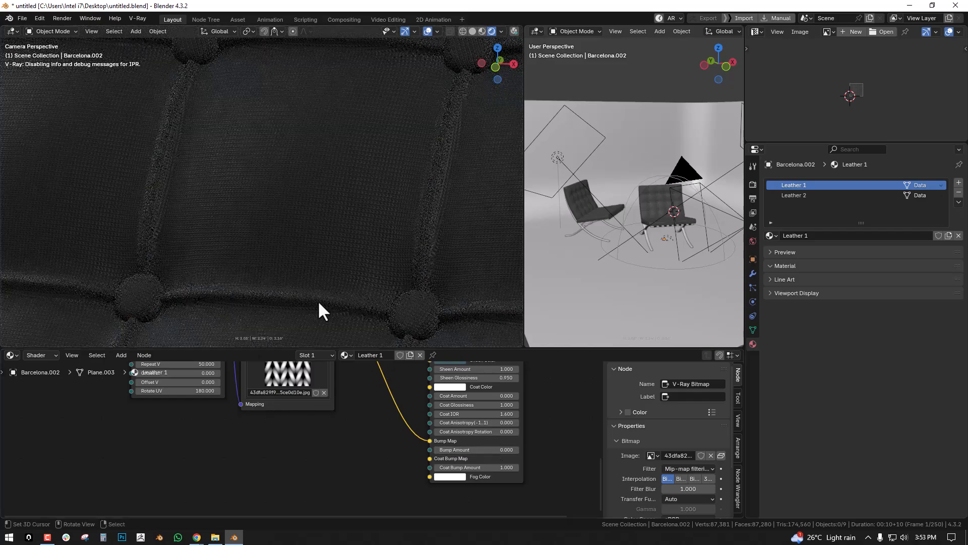
pyautogui.scroll(-5, 337, 292)
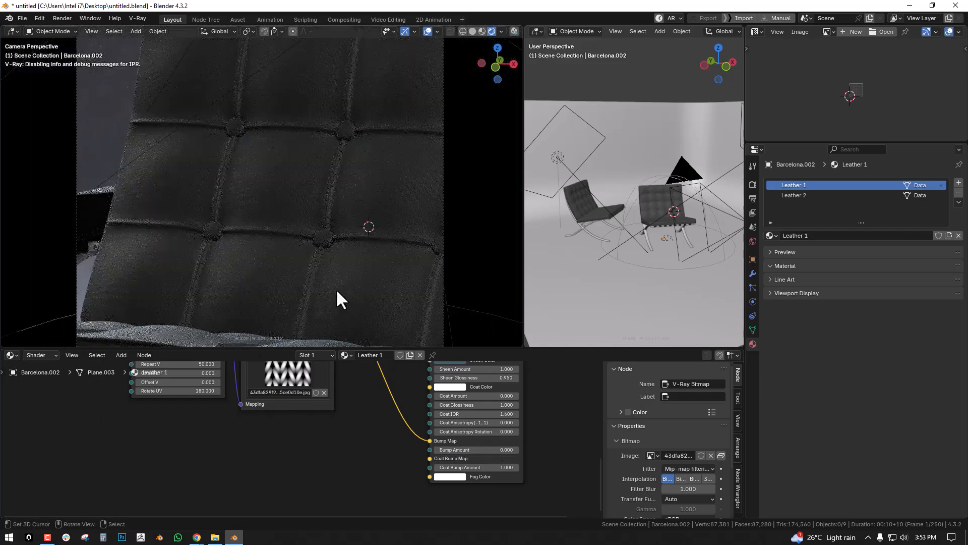
pyautogui.keyDown('shift'); pyautogui.moveTo(343, 283); pyautogui.dragTo(351, 259, button='middle'); pyautogui.keyUp('shift')
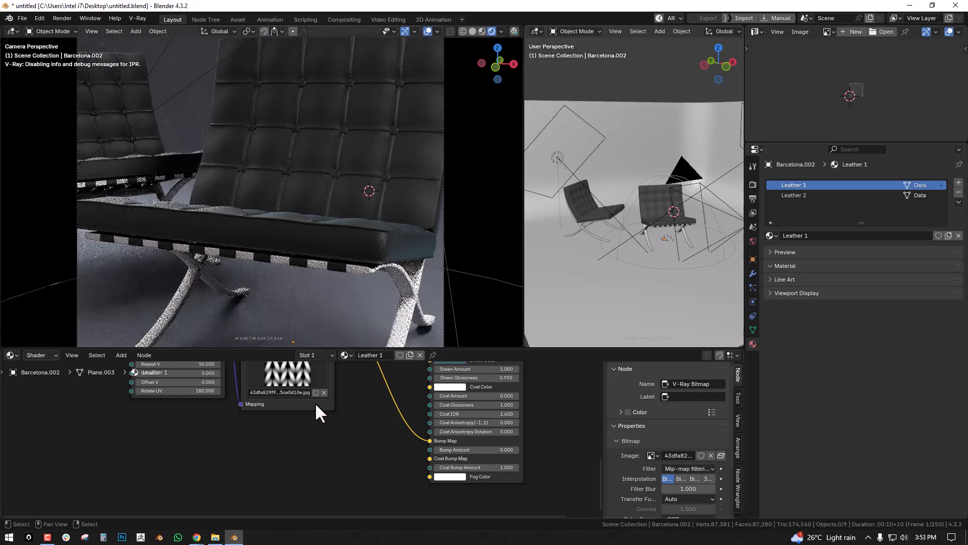
# - Convert the metal chair frame's Iron.005 material to V-Ray nodes and reposition its V-Ray Mtl node
pyautogui.click(409, 307)
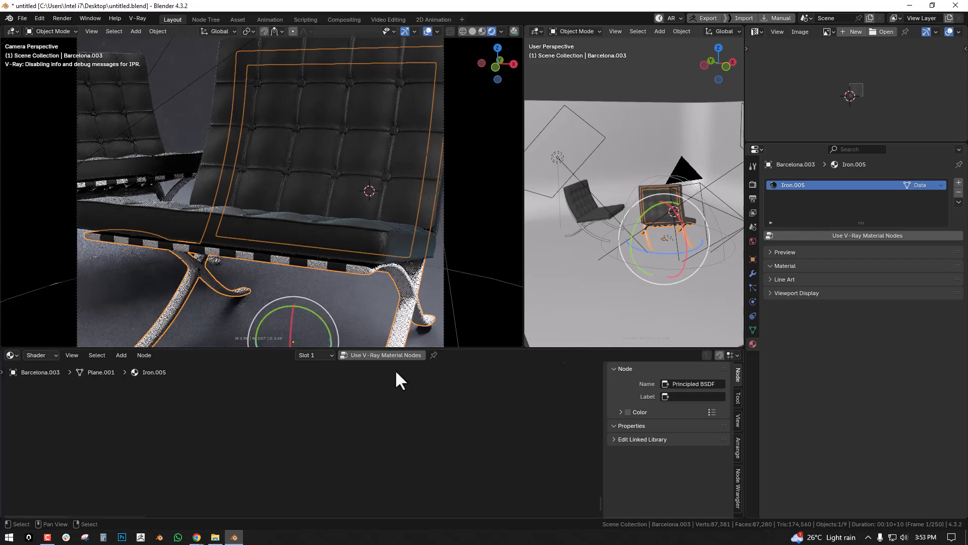
pyautogui.moveTo(388, 362); pyautogui.dragTo(434, 460, button='middle')
pyautogui.click(377, 355)
pyautogui.moveTo(432, 382); pyautogui.dragTo(355, 377)
pyautogui.scroll(1, 347, 420)
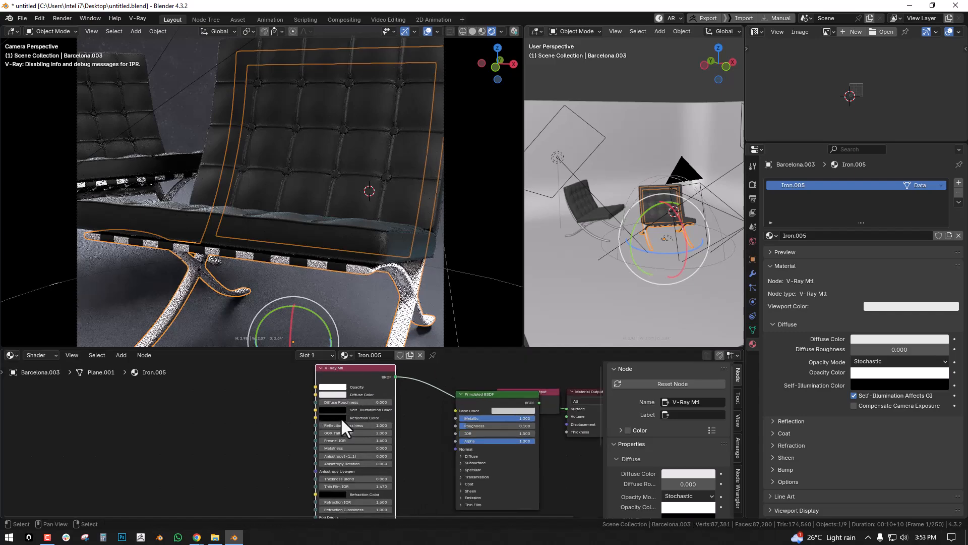
# - Set the Iron.005 reflection color to white and its metalness to 1
pyautogui.click(339, 418)
pyautogui.moveTo(383, 341); pyautogui.dragTo(383, 321)
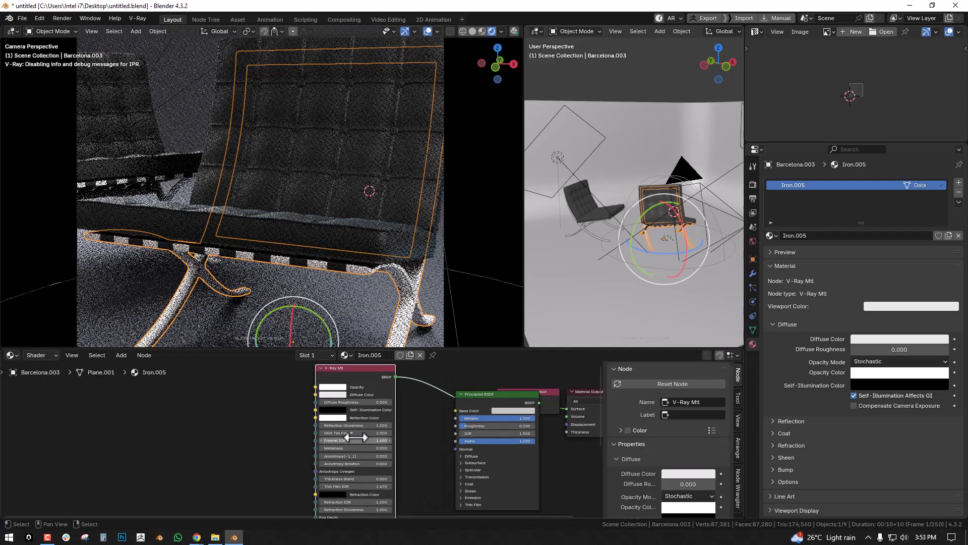
pyautogui.scroll(1, 363, 434)
pyautogui.scroll(2, 362, 433)
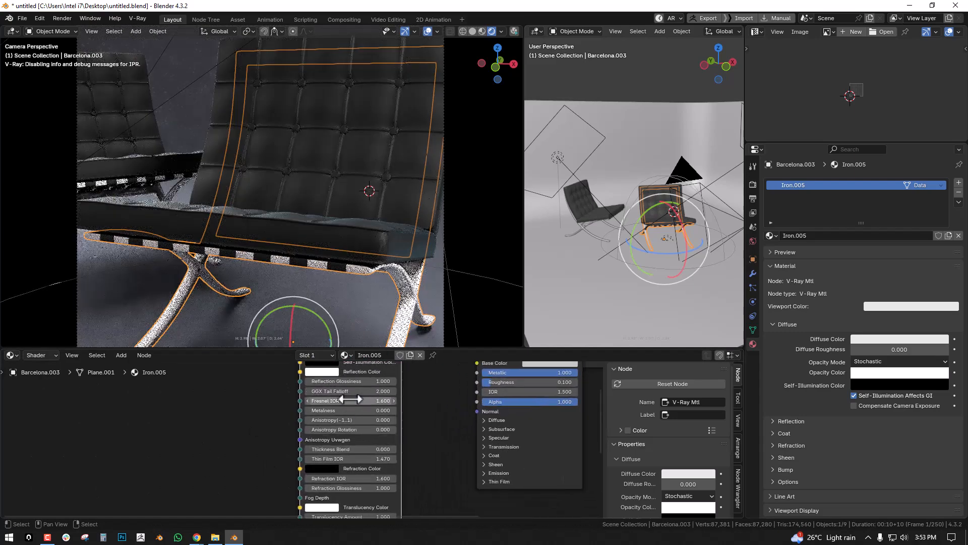
pyautogui.click(344, 417)
pyautogui.write('1')
pyautogui.press('Return')
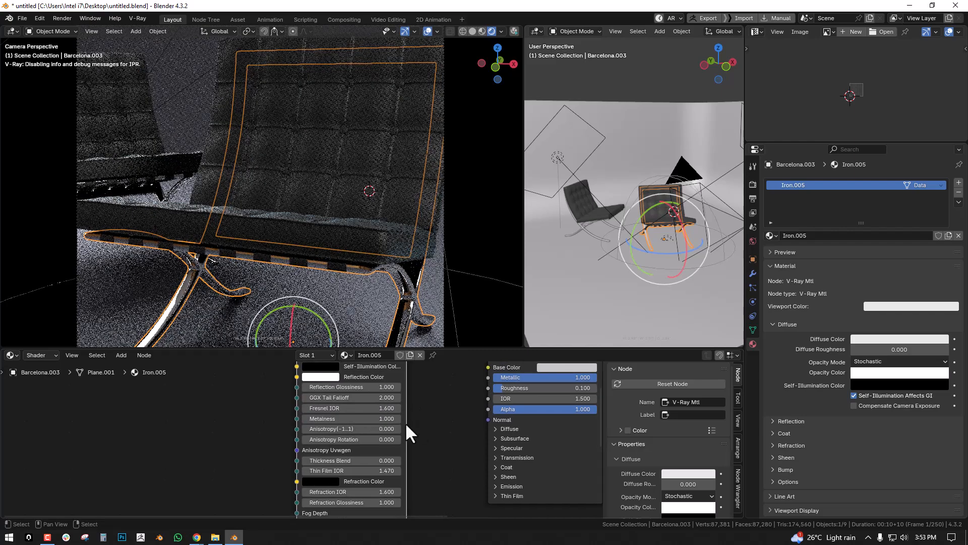
# - Try an Iron.005 reflection glossiness of 0.9, settling on 0.7
pyautogui.click(364, 277)
pyautogui.moveTo(379, 409)
pyautogui.mouseDown(button='middle')
pyautogui.moveTo(359, 416)
pyautogui.moveTo(375, 390)
pyautogui.moveTo(374, 420)
pyautogui.mouseUp(button='middle')
pyautogui.click(376, 399)
pyautogui.write('0.9')
pyautogui.press('Return')
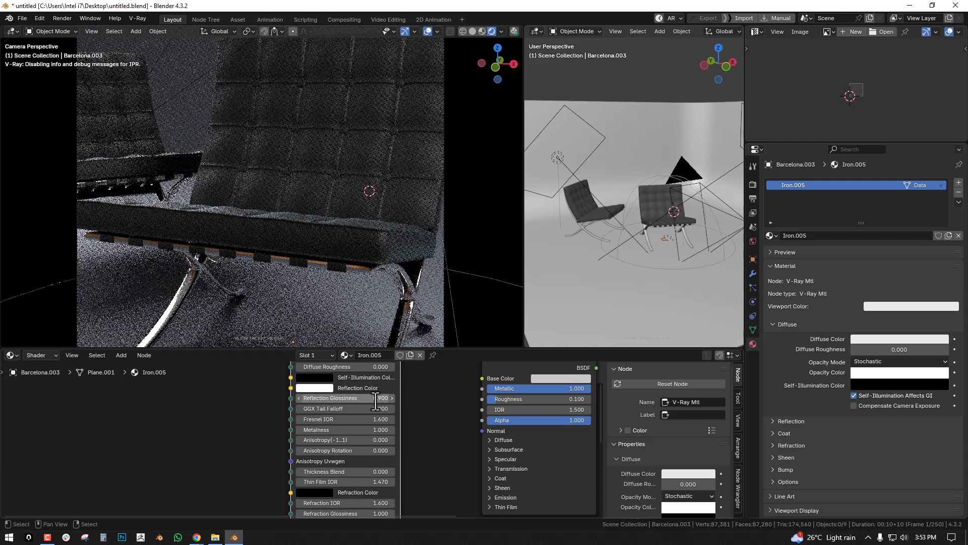
pyautogui.click(376, 399)
pyautogui.write('0.7')
pyautogui.press('Return')
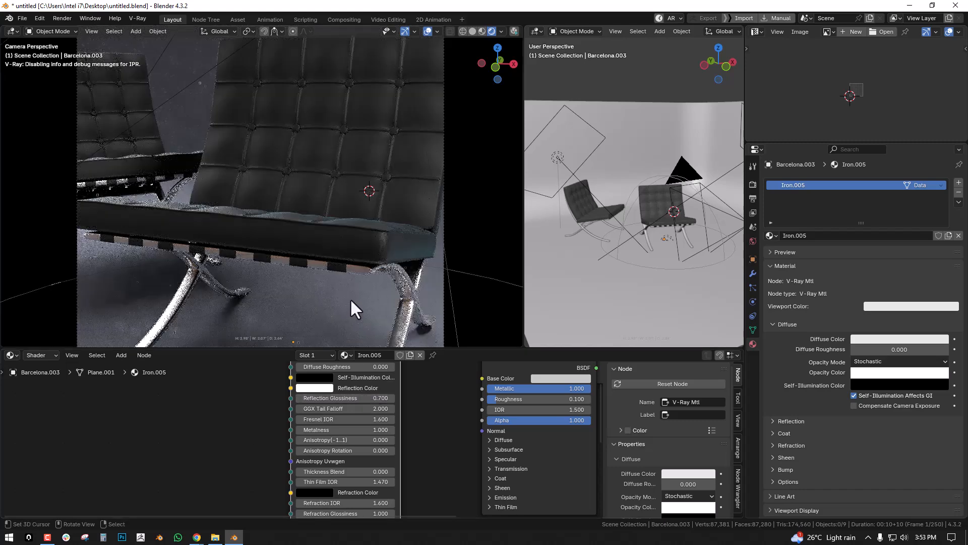
# - Select the camera and show the camera view in the second viewport
pyautogui.scroll(-3, 350, 298)
pyautogui.moveTo(622, 244); pyautogui.dragTo(664, 244, button='middle')
pyautogui.scroll(-2, 322, 258)
pyautogui.click(641, 211)
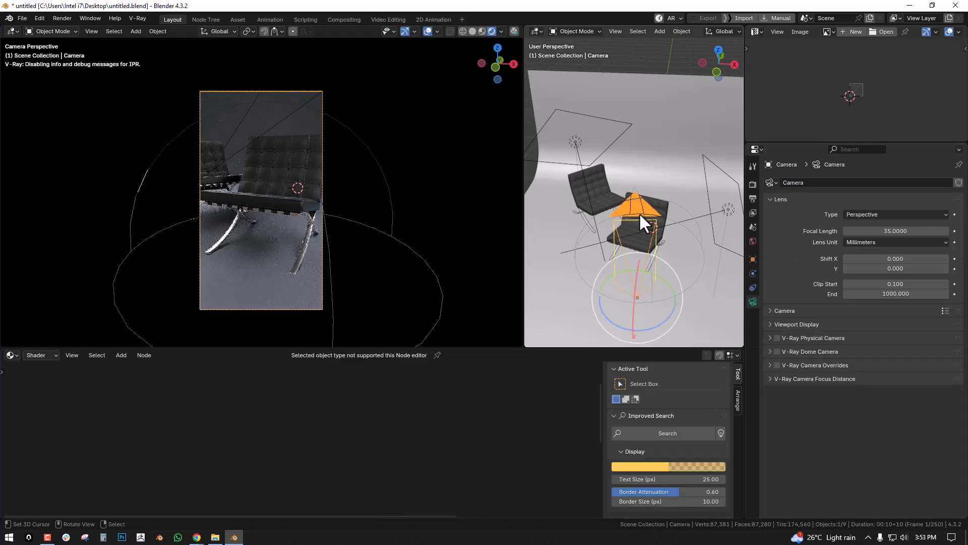
pyautogui.press('KP_0')
pyautogui.scroll(4, 637, 208)
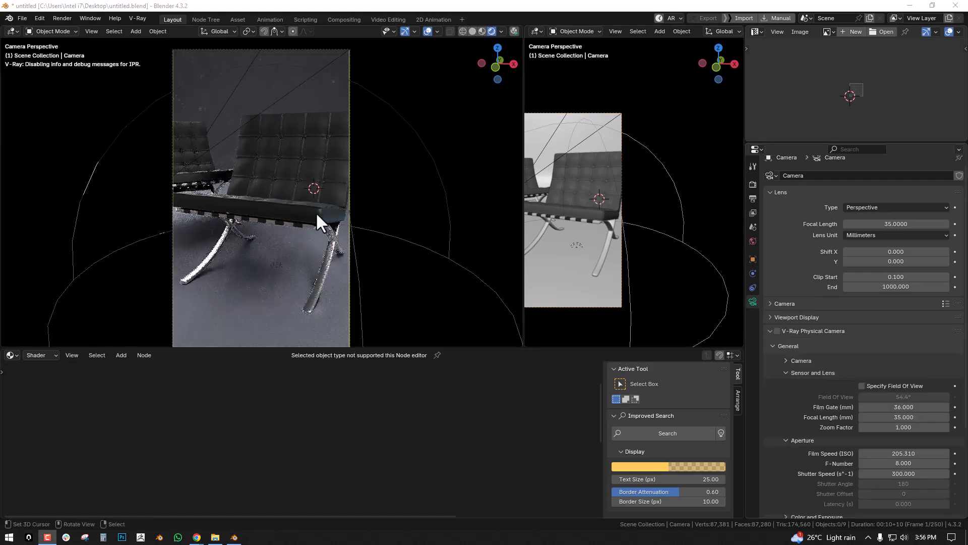
# - Return the main viewport to the camera view and switch it from rendered to solid shading
pyautogui.moveTo(315, 211); pyautogui.dragTo(361, 221, button='middle')
pyautogui.press('KP_0')
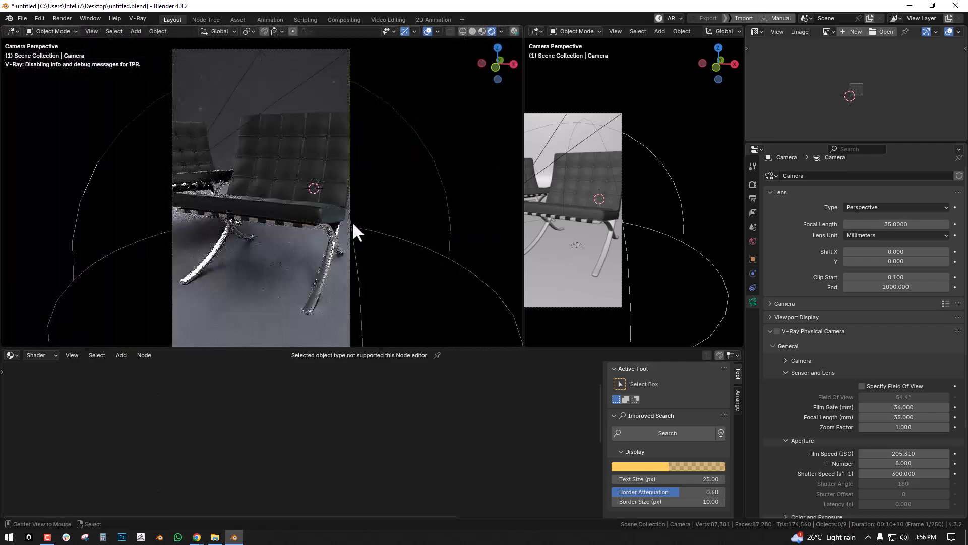
pyautogui.moveTo(335, 212); pyautogui.dragTo(357, 223, button='middle')
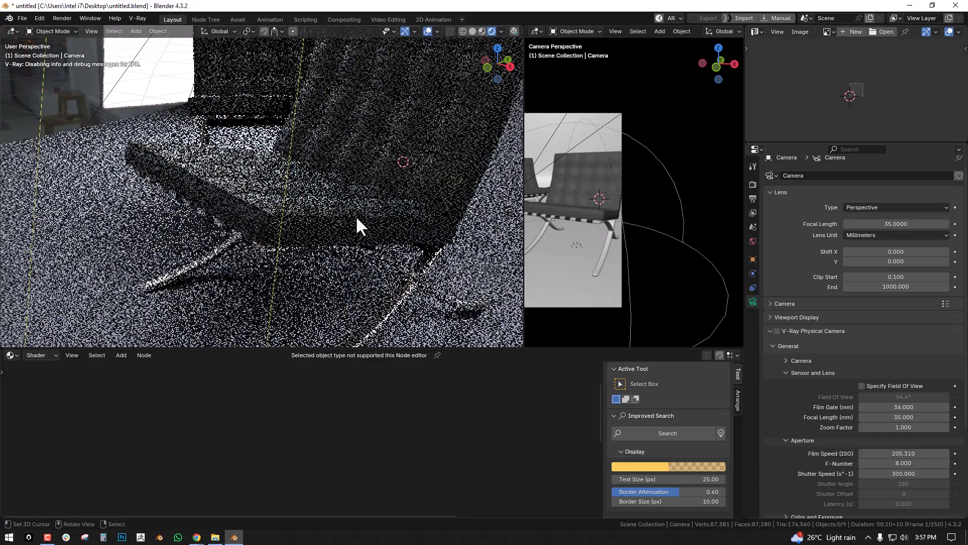
pyautogui.press('KP_0')
pyautogui.press('z')
pyautogui.click(492, 228)
# - Enlarge the 3D viewports and set the output resolution percentage to 100%
pyautogui.click(752, 184)
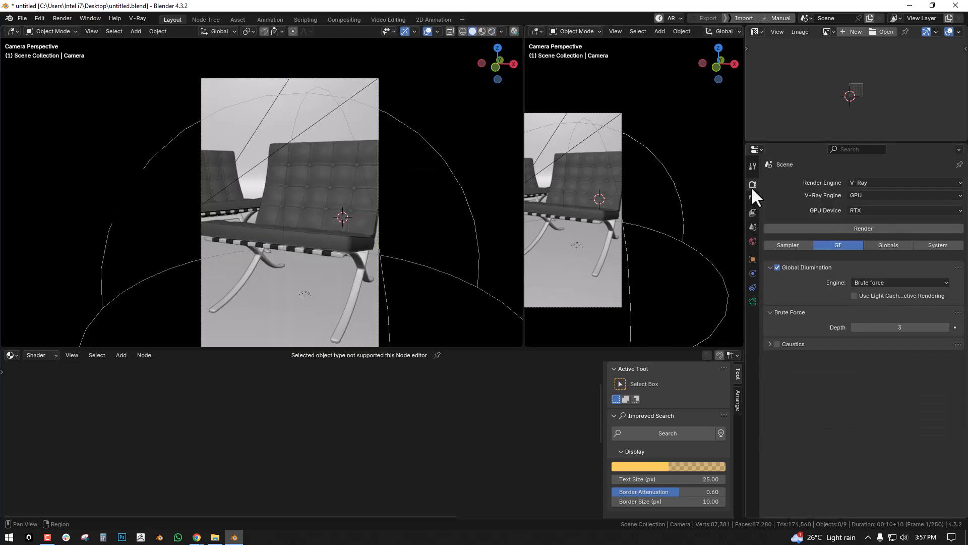
pyautogui.moveTo(578, 348); pyautogui.dragTo(579, 398)
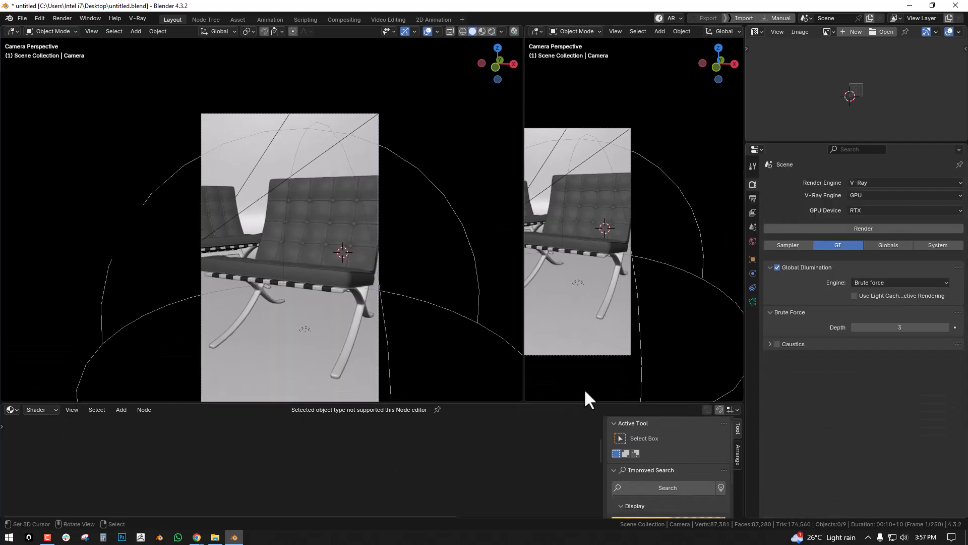
pyautogui.click(753, 198)
pyautogui.moveTo(903, 215); pyautogui.dragTo(958, 215)
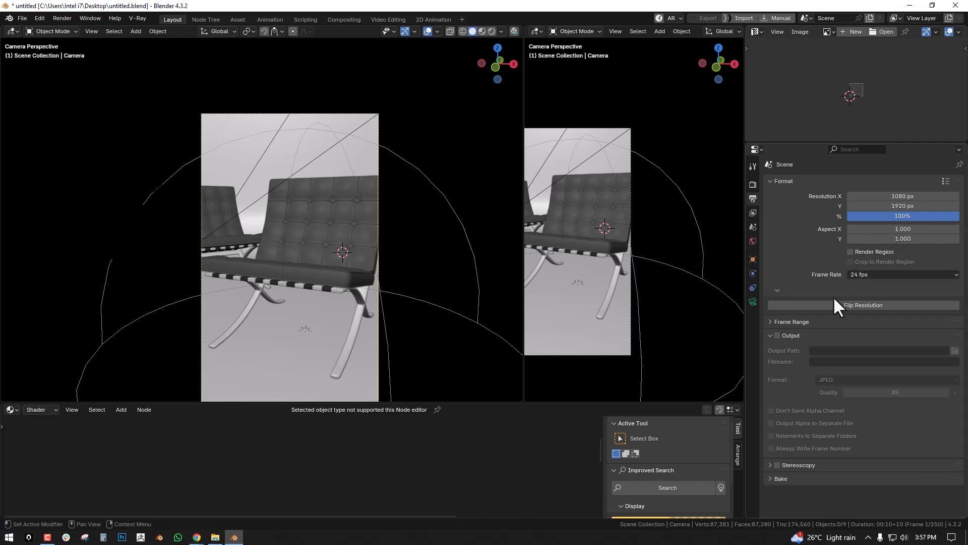
# - Enable render output and direct it to a new Desktop folder named render
pyautogui.click(777, 335)
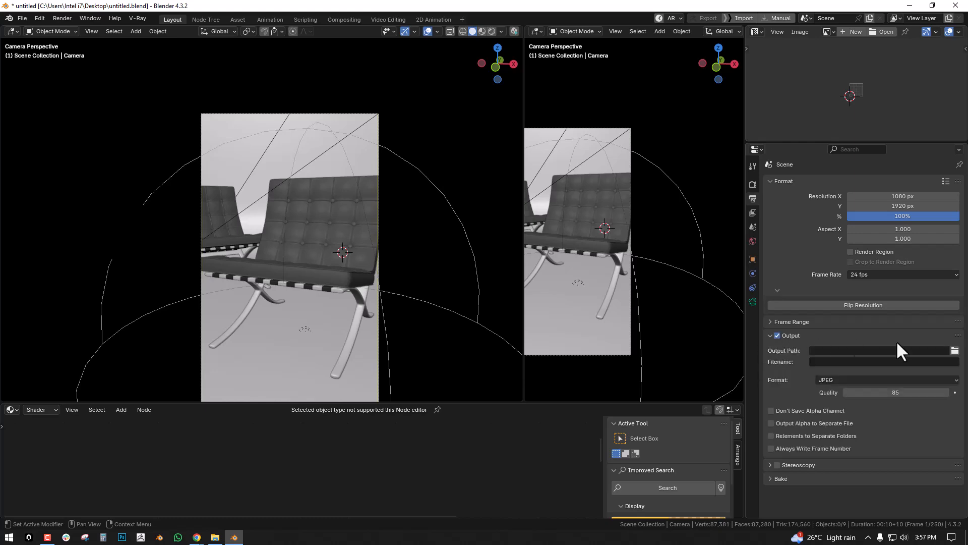
pyautogui.click(954, 351)
pyautogui.click(250, 313)
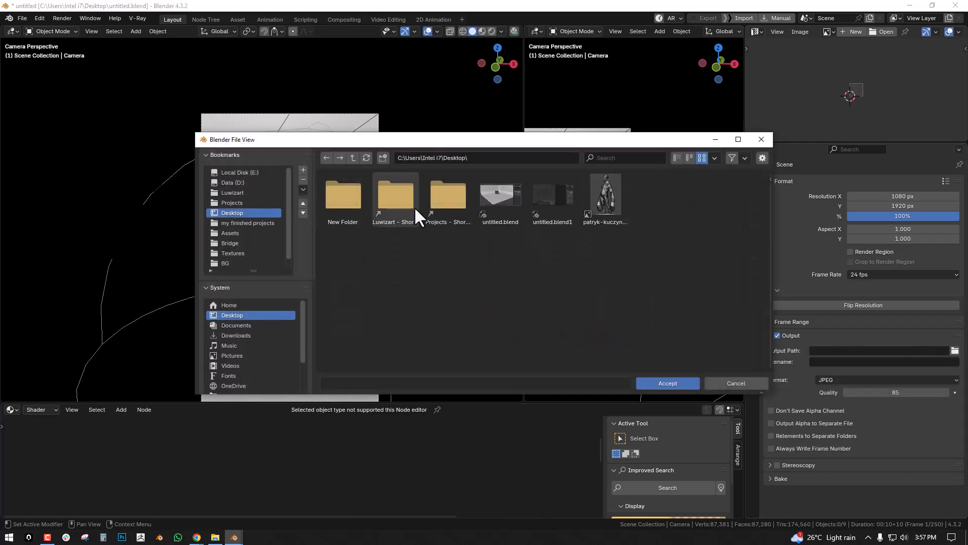
pyautogui.click(383, 158)
pyautogui.write('render')
pyautogui.press('Return')
pyautogui.doubleClick(349, 200)
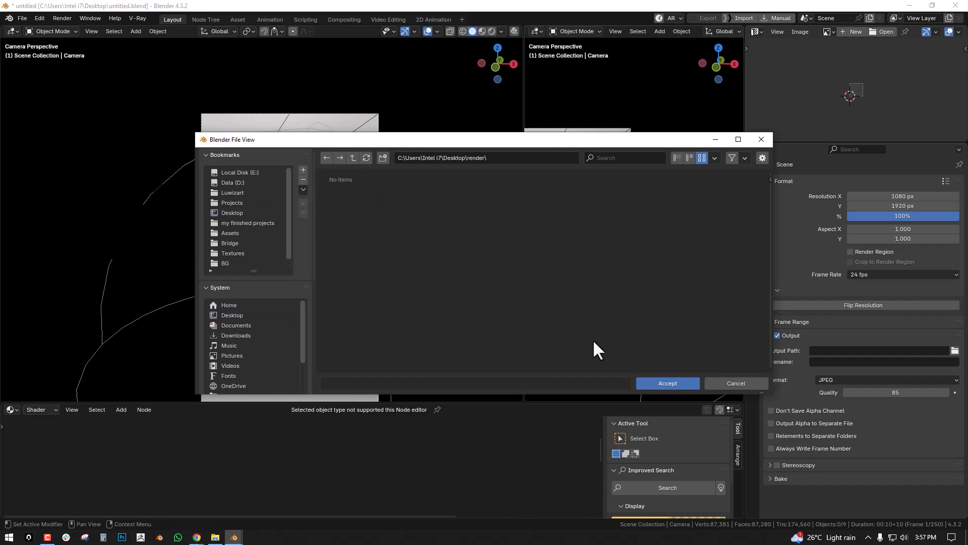
pyautogui.click(661, 383)
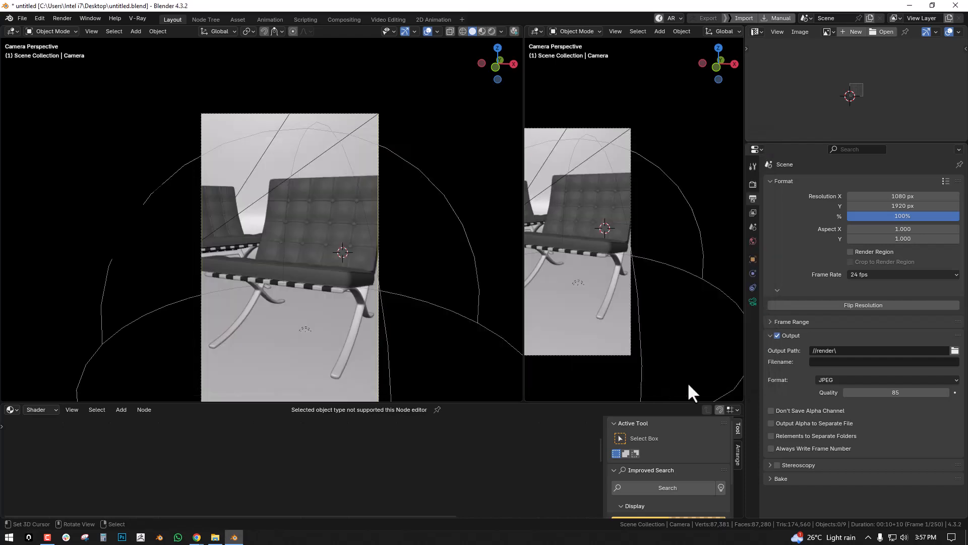
# - Enable frame numbering and separate render element folders, and name the output test with JPEG quality 100
pyautogui.click(798, 448)
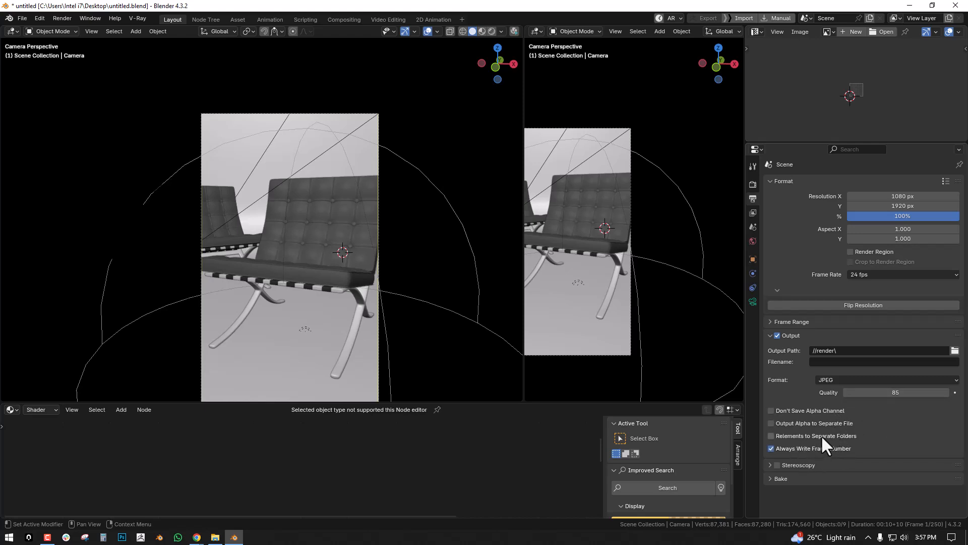
pyautogui.click(801, 437)
pyautogui.click(838, 361)
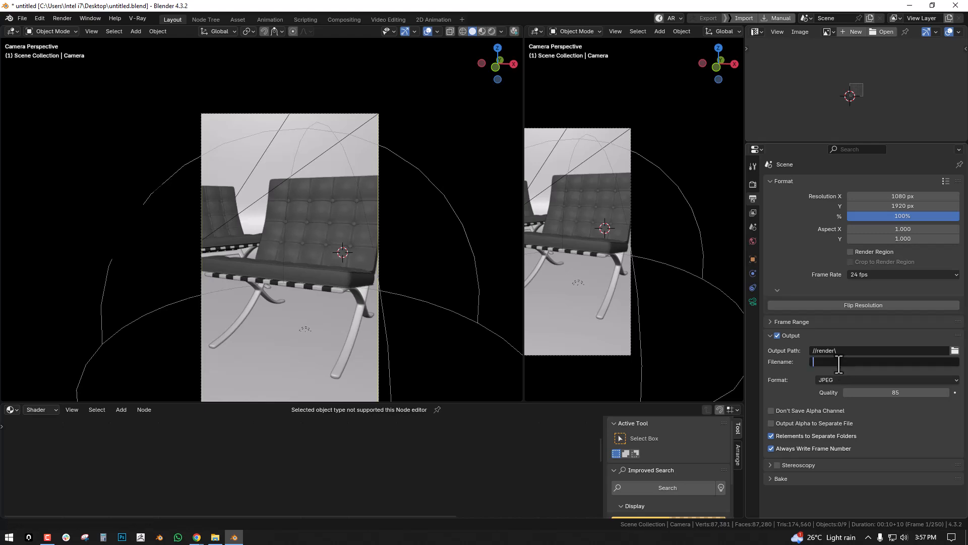
pyautogui.write('test')
pyautogui.press('Return')
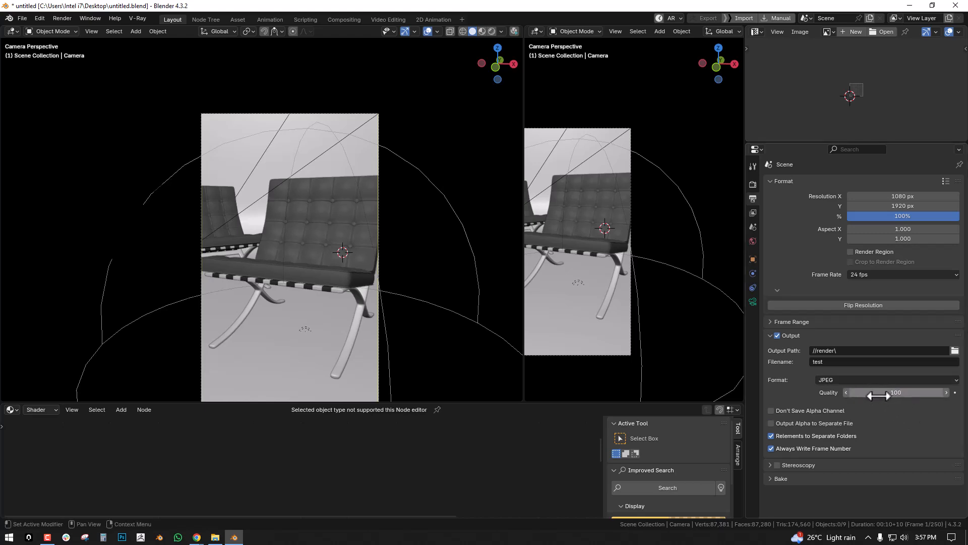
# - Keep JPEG as the output format and enable output of alpha to a separate file
pyautogui.click(867, 380)
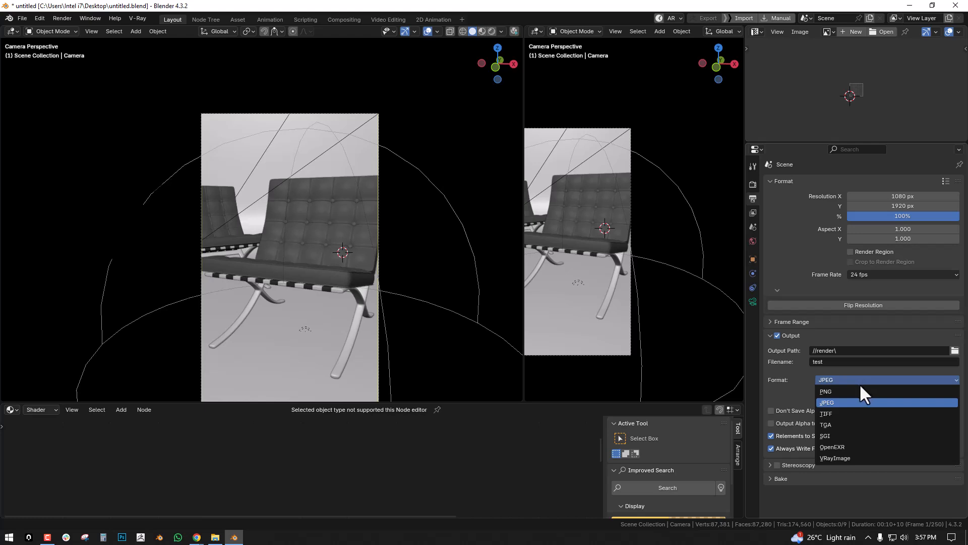
pyautogui.click(832, 401)
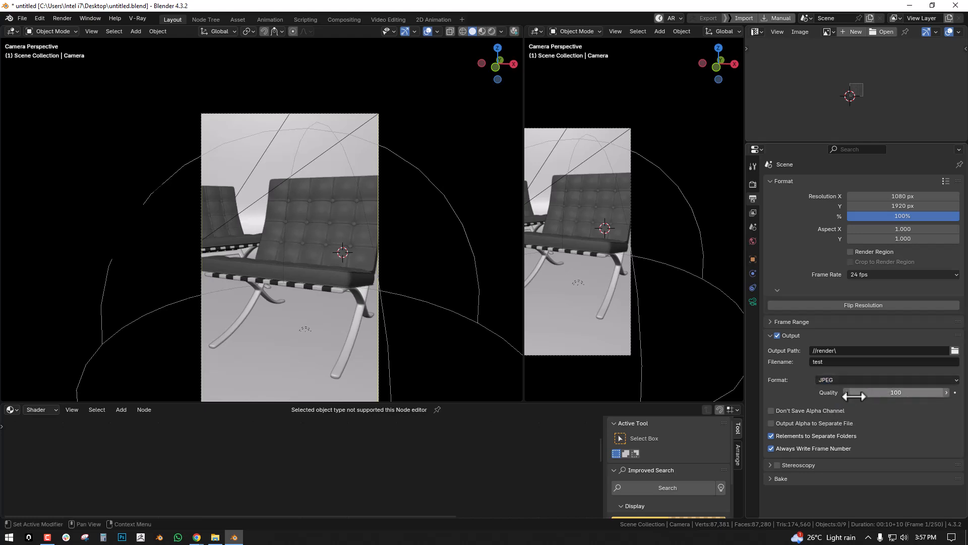
pyautogui.click(836, 379)
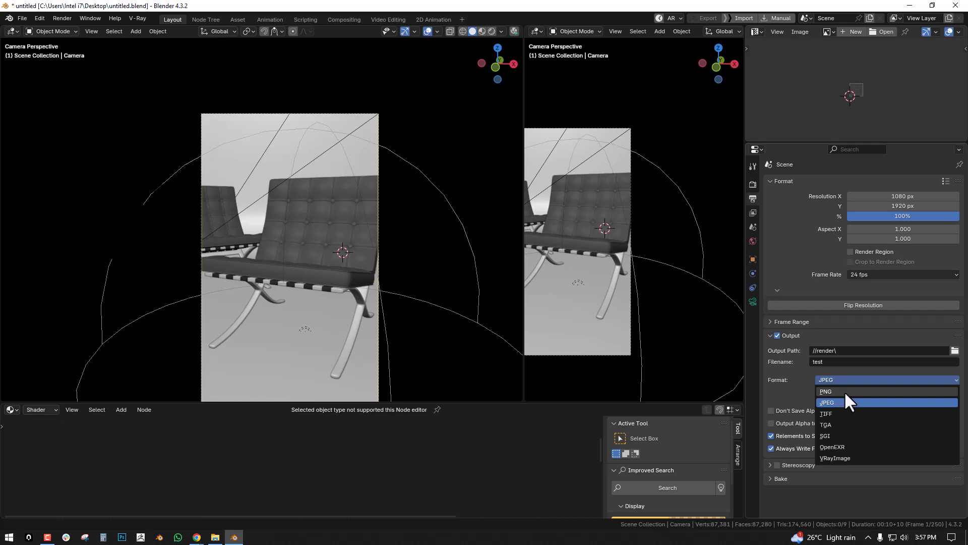
pyautogui.click(844, 397)
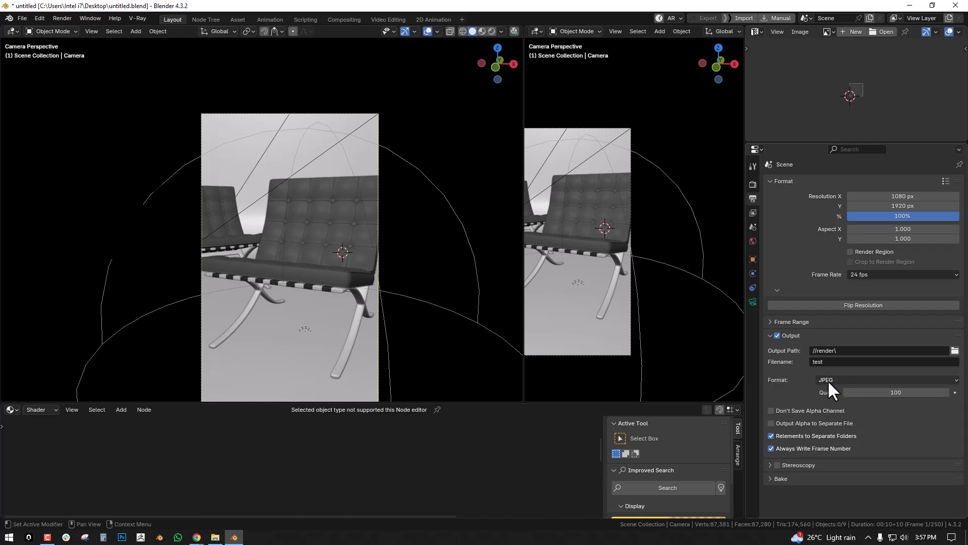
pyautogui.click(802, 424)
# - Set the bucket image sampler's max subdivisions to 50 in the V-Ray render settings
pyautogui.click(753, 184)
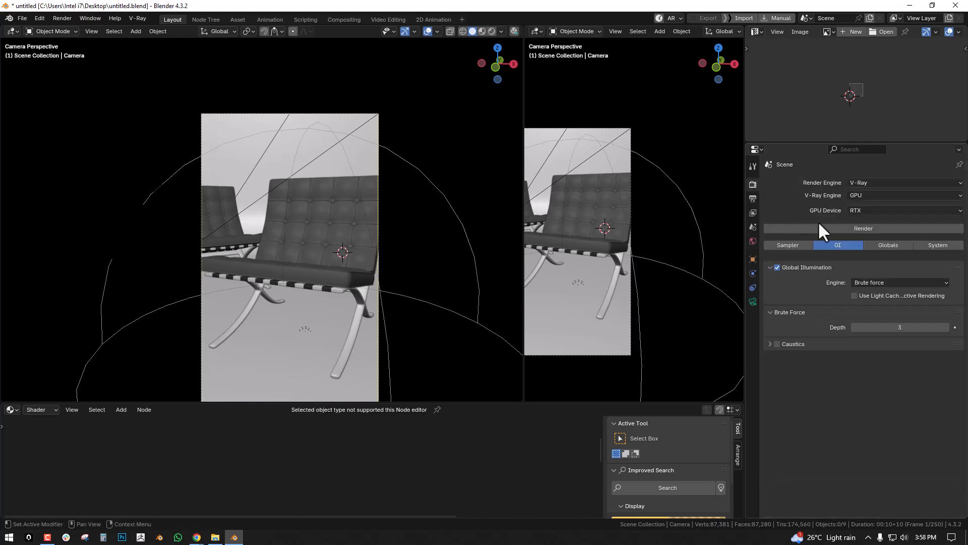
pyautogui.click(788, 246)
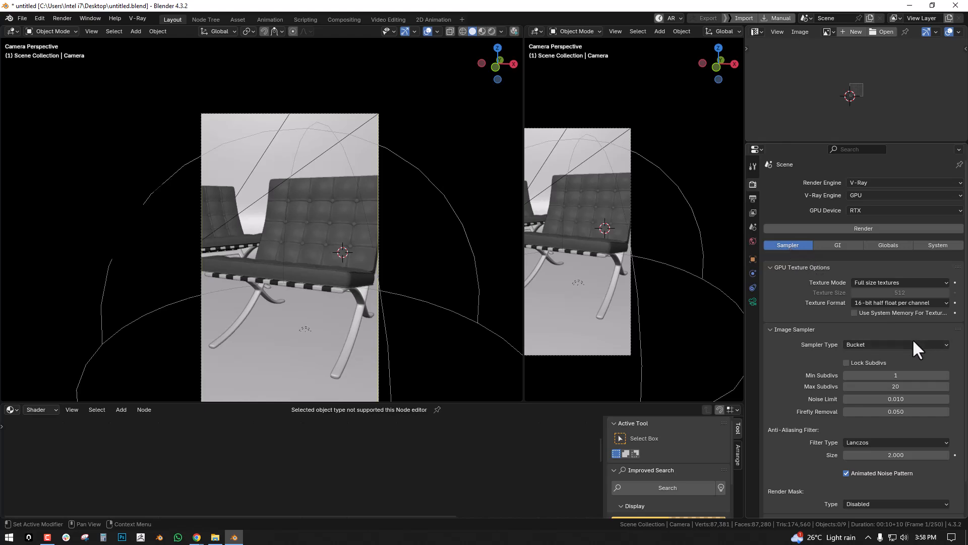
pyautogui.click(906, 387)
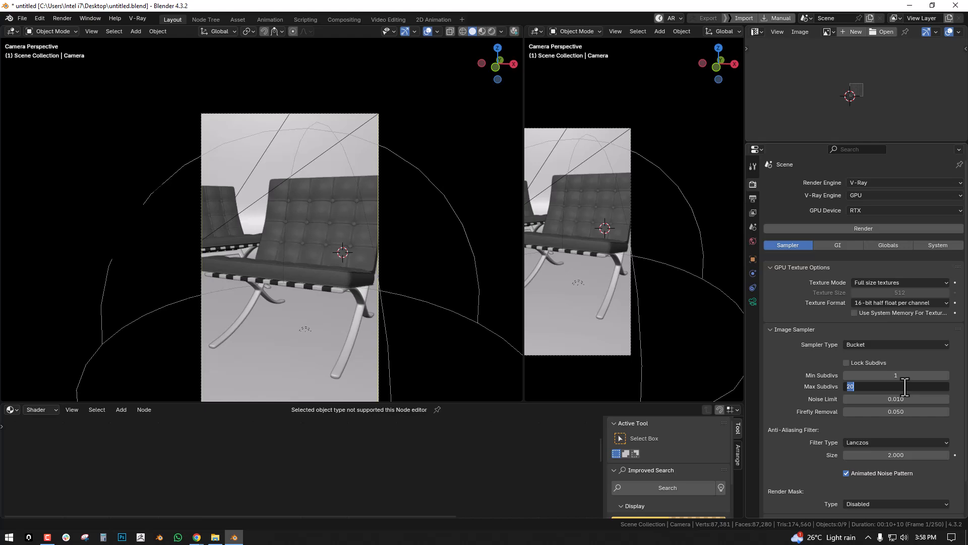
pyautogui.write('50')
pyautogui.press('Return')
pyautogui.scroll(-2, 892, 410)
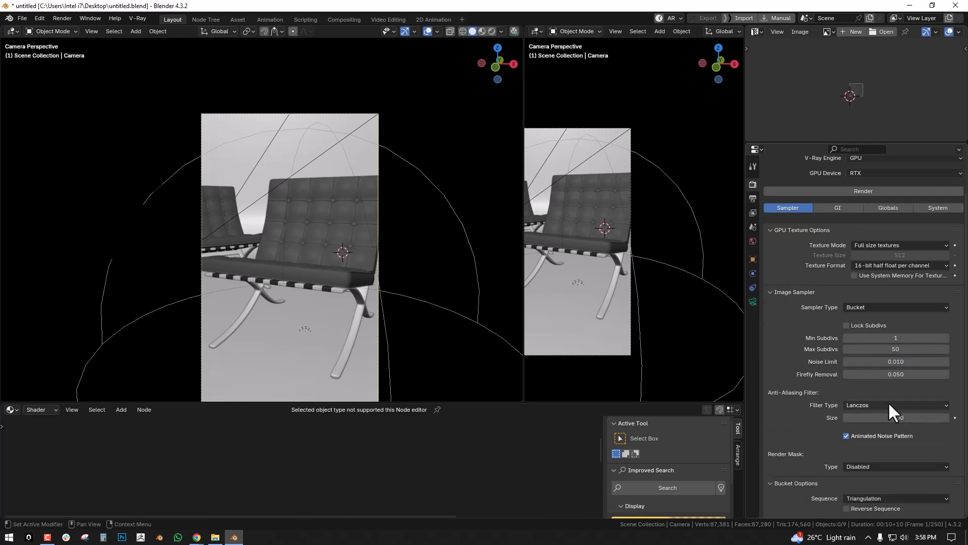
pyautogui.click(892, 404)
pyautogui.click(858, 409)
pyautogui.click(861, 435)
# - Set the brute force global illumination depth to 10 and bring up the System render settings
pyautogui.click(837, 208)
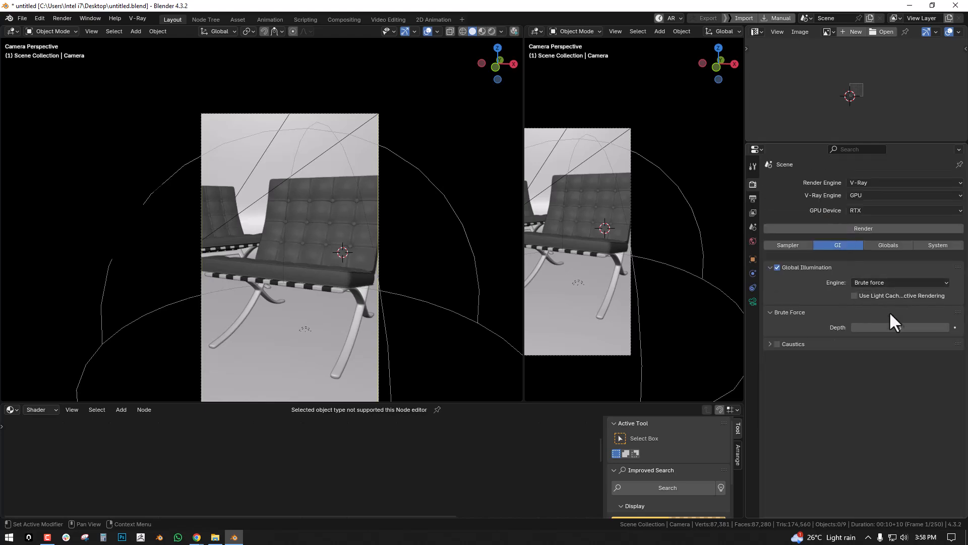
pyautogui.click(906, 330)
pyautogui.write('10')
pyautogui.press('Return')
pyautogui.click(770, 343)
pyautogui.click(768, 343)
pyautogui.click(891, 245)
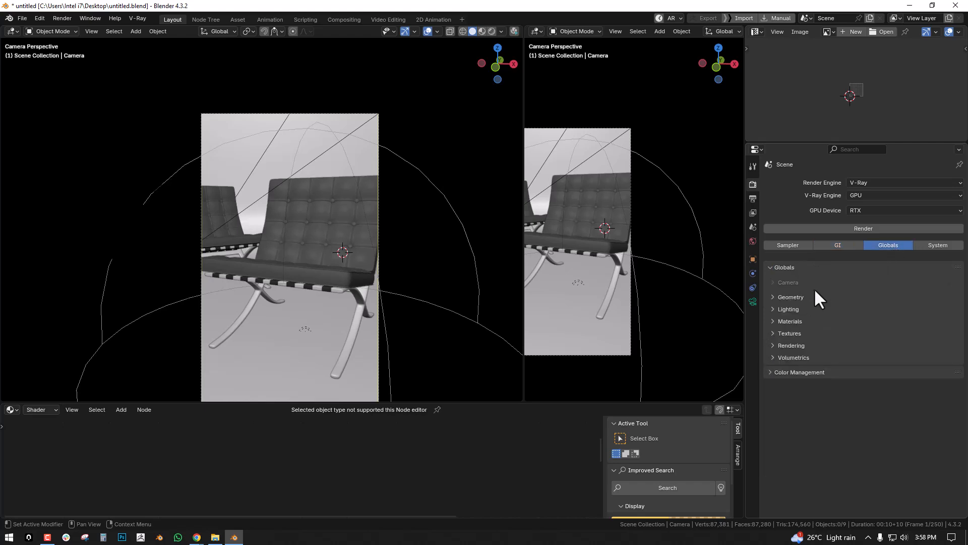
pyautogui.click(938, 245)
pyautogui.click(748, 199)
pyautogui.click(748, 187)
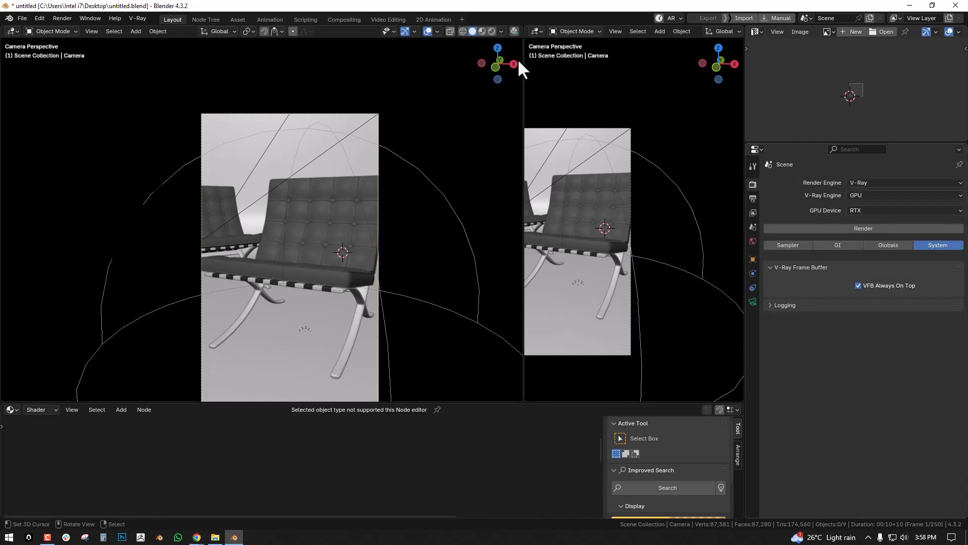
# - Open the V-Ray Frame Buffer, resize and reposition its window over the viewports, and stop its running render
pyautogui.click(515, 31)
pyautogui.moveTo(274, 6); pyautogui.dragTo(292, 75)
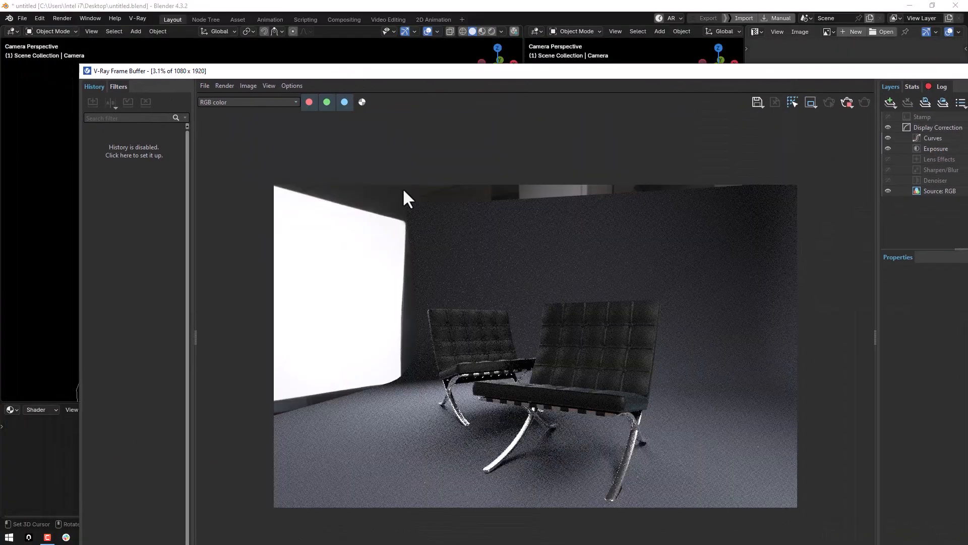
pyautogui.moveTo(80, 64); pyautogui.dragTo(523, 128)
pyautogui.moveTo(676, 140); pyautogui.dragTo(357, 93)
pyautogui.click(528, 118)
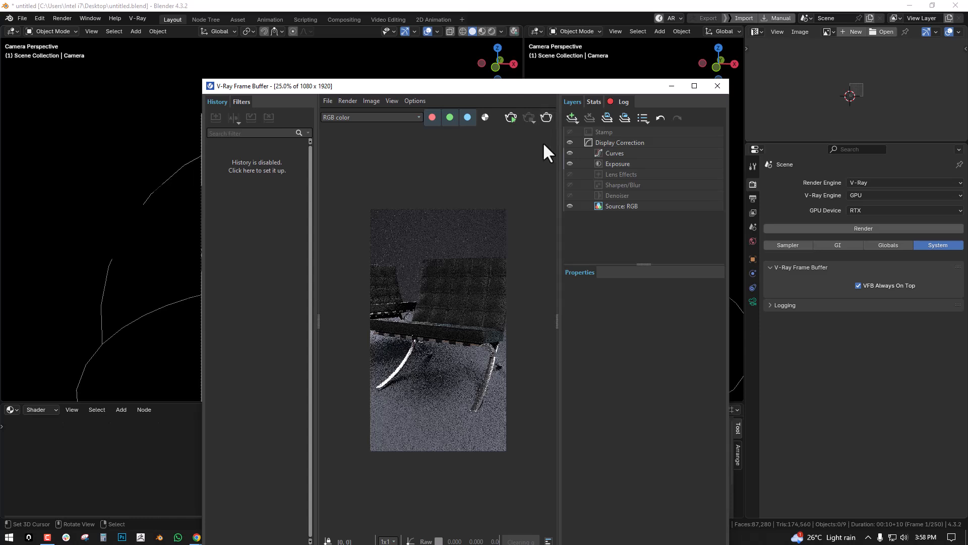
pyautogui.moveTo(551, 91); pyautogui.dragTo(579, 75)
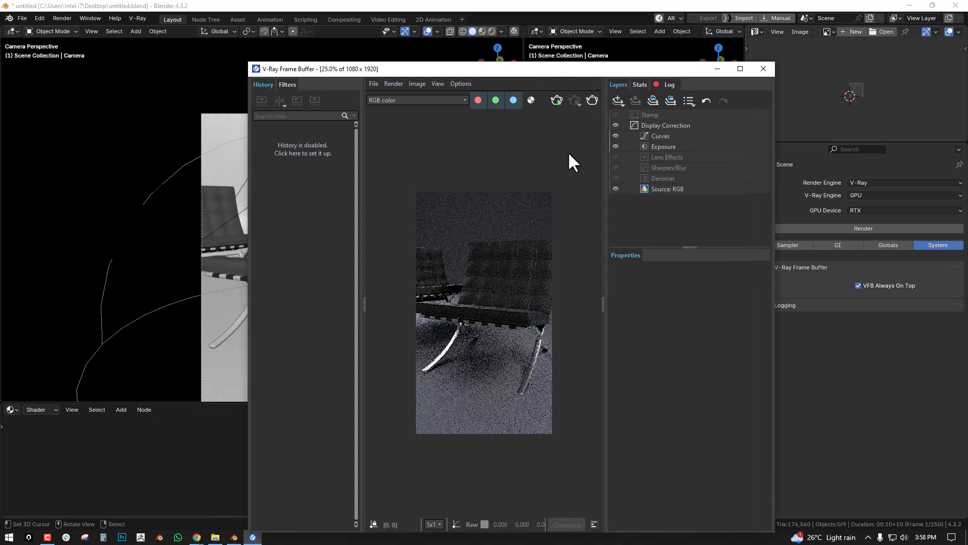
# - Render the camera view at 1080 x 1920 in the frame buffer and enlarge the image to 100%
pyautogui.scroll(-1, 550, 192)
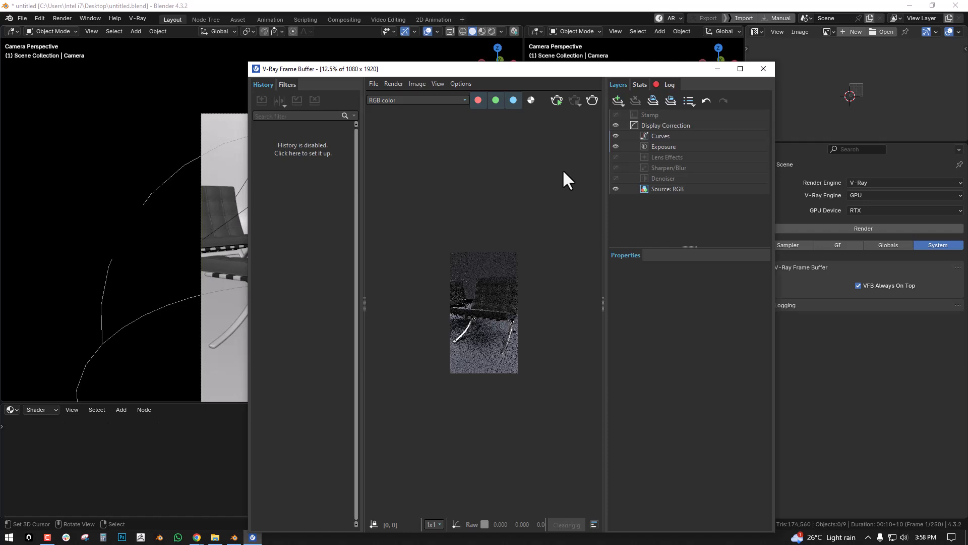
pyautogui.scroll(2, 561, 169)
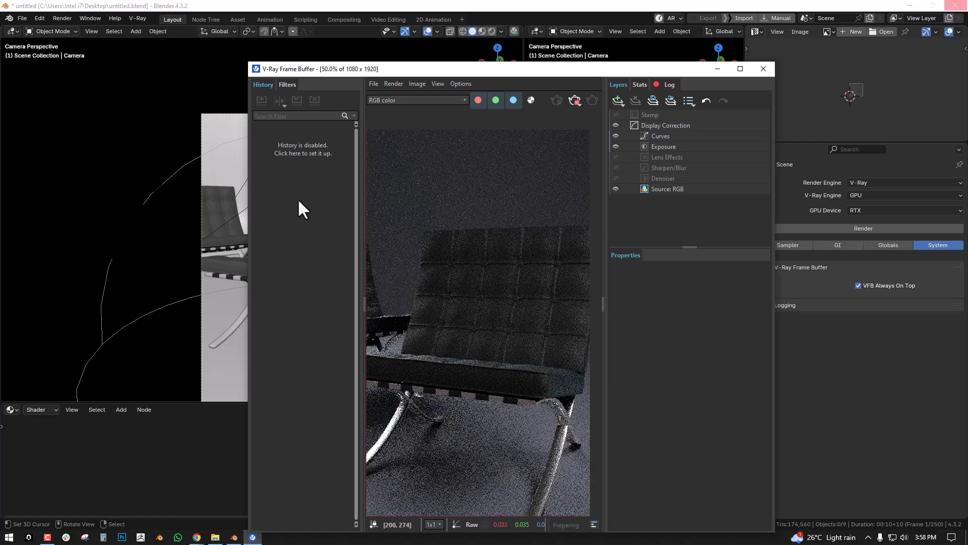
pyautogui.scroll(1, 506, 215)
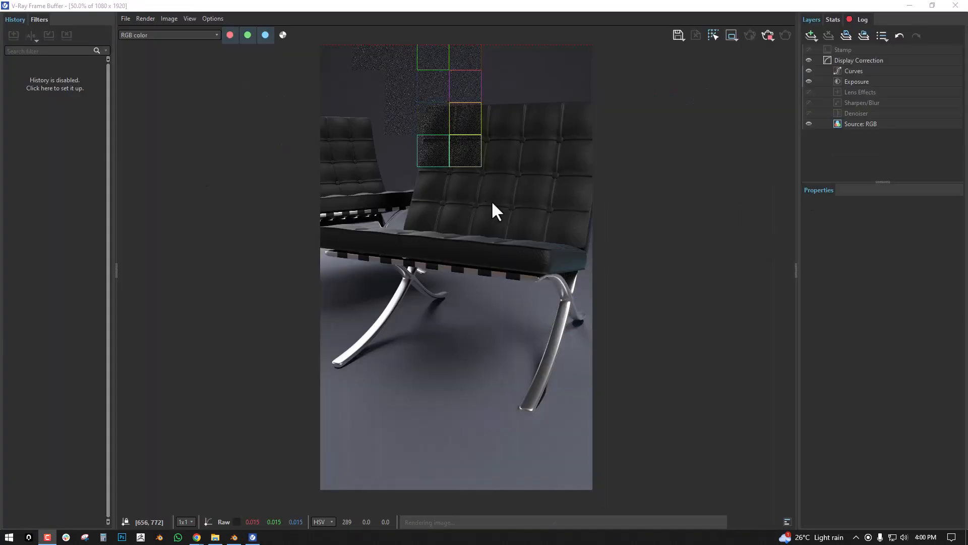
pyautogui.scroll(1, 480, 207)
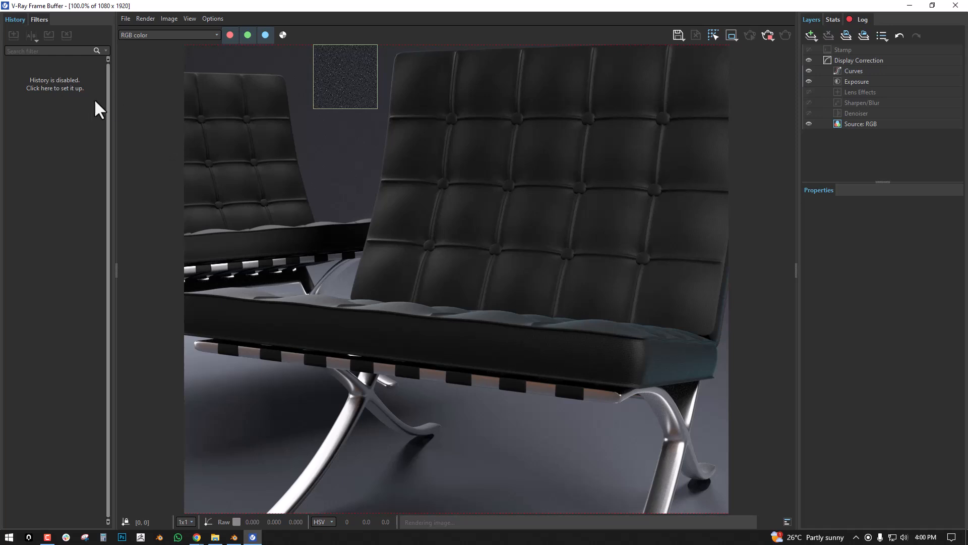
# - Examine the denoised render up close, checking the leather cushions and the metal legs
pyautogui.click(39, 19)
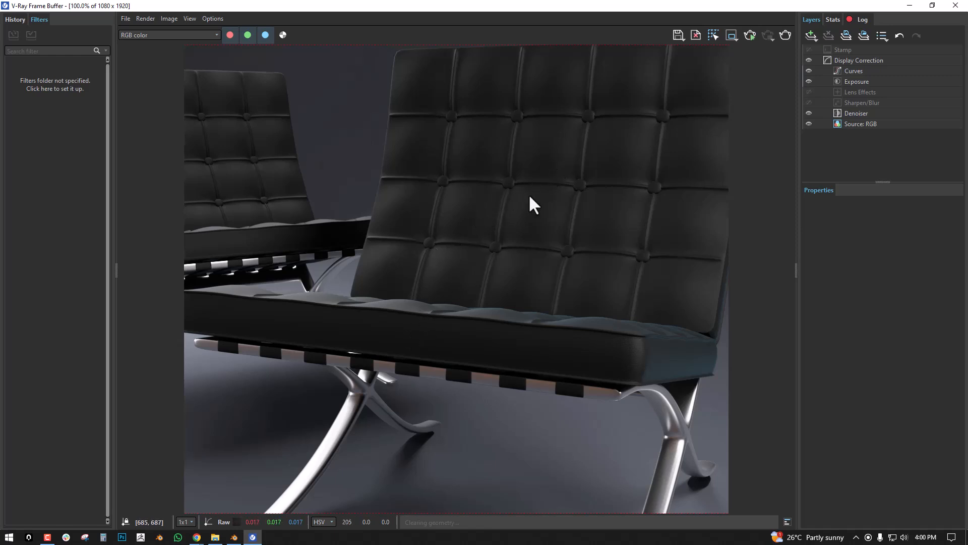
pyautogui.scroll(-2, 529, 193)
pyautogui.scroll(2, 674, 188)
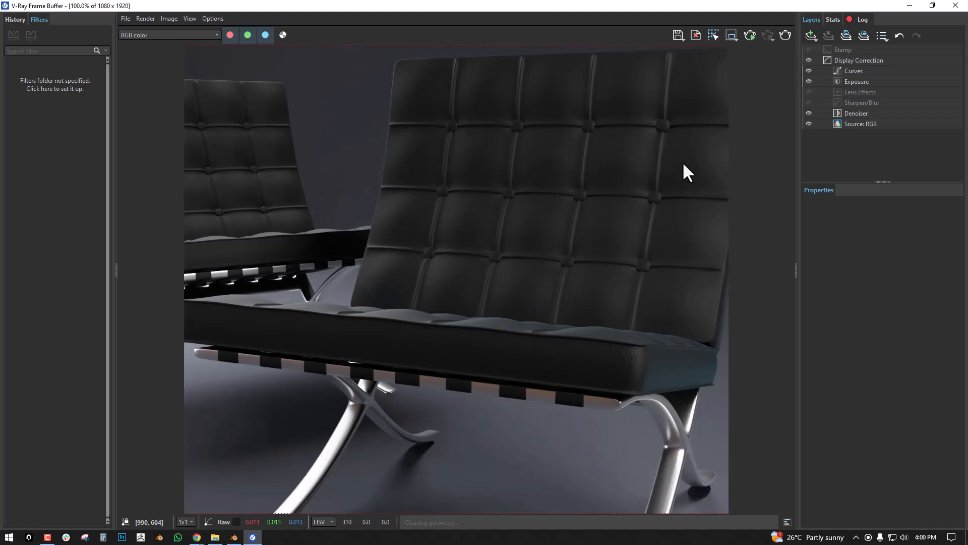
pyautogui.scroll(-1, 656, 216)
pyautogui.scroll(2, 656, 222)
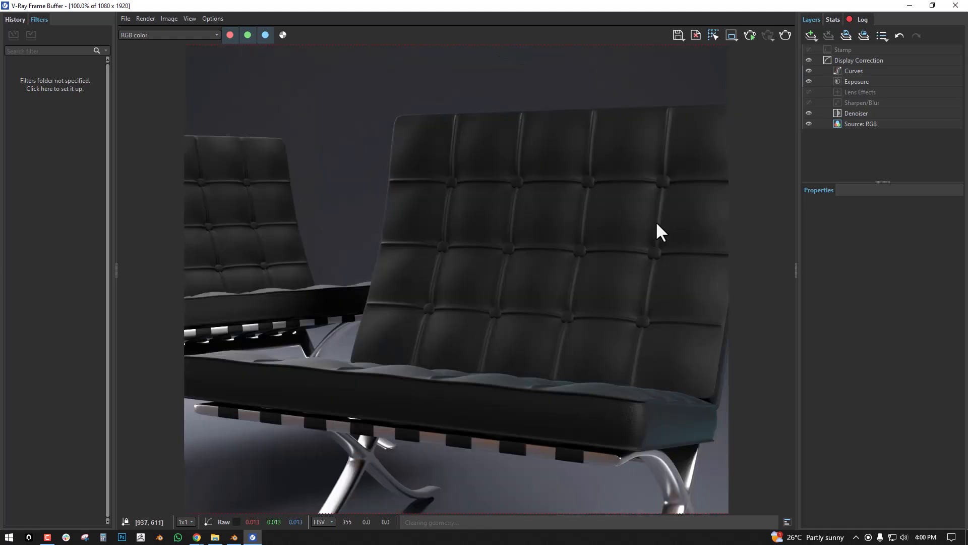
pyautogui.scroll(-2, 618, 243)
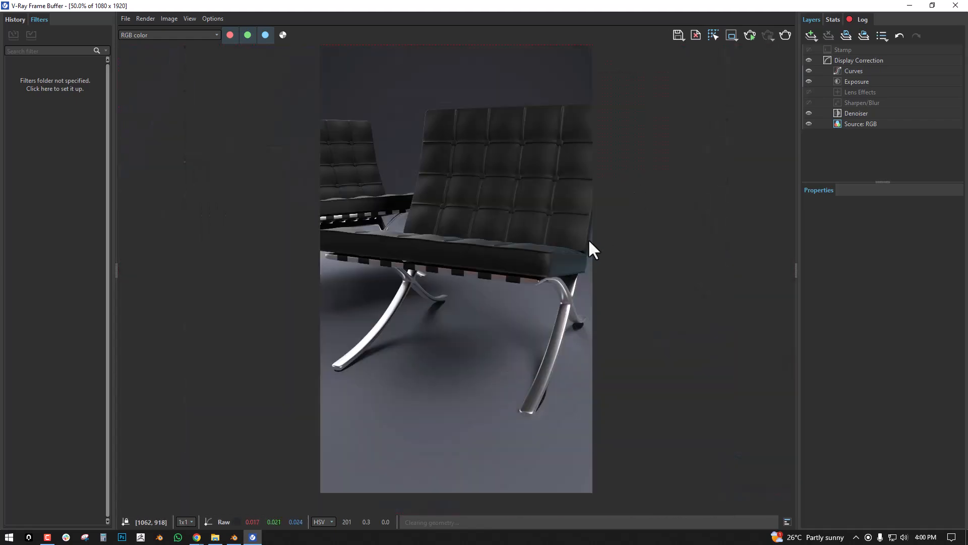
pyautogui.scroll(1, 588, 249)
pyautogui.moveTo(590, 244); pyautogui.dragTo(610, 173, button='middle')
pyautogui.scroll(-1, 609, 171)
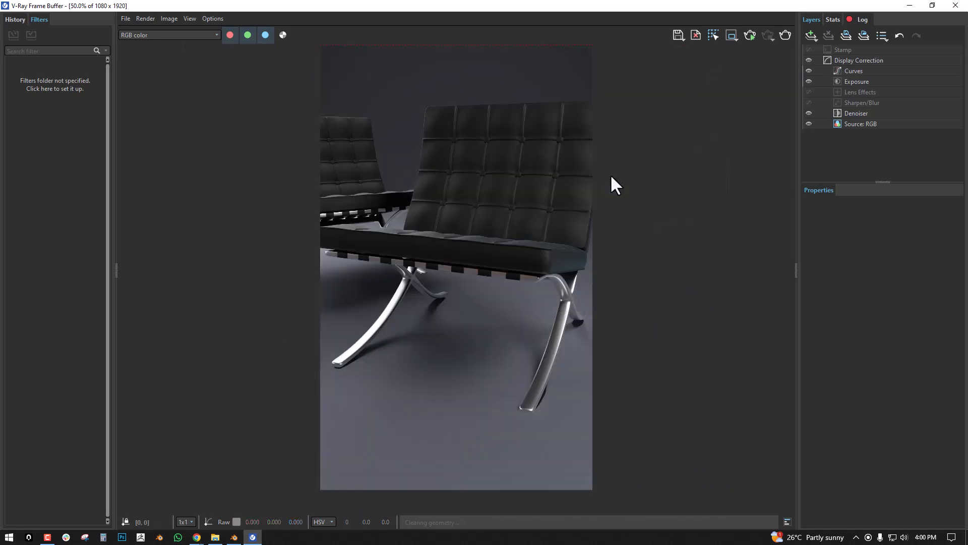
pyautogui.scroll(1, 610, 175)
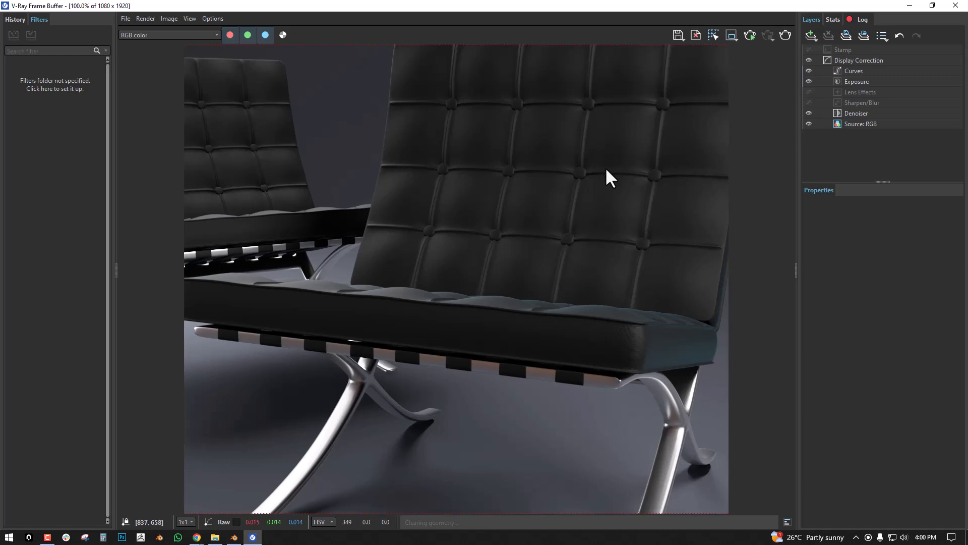
pyautogui.scroll(-1, 604, 168)
# - Restore the frame buffer to a smaller window and collapse its history and filters area
pyautogui.moveTo(669, 14); pyautogui.dragTo(588, 68)
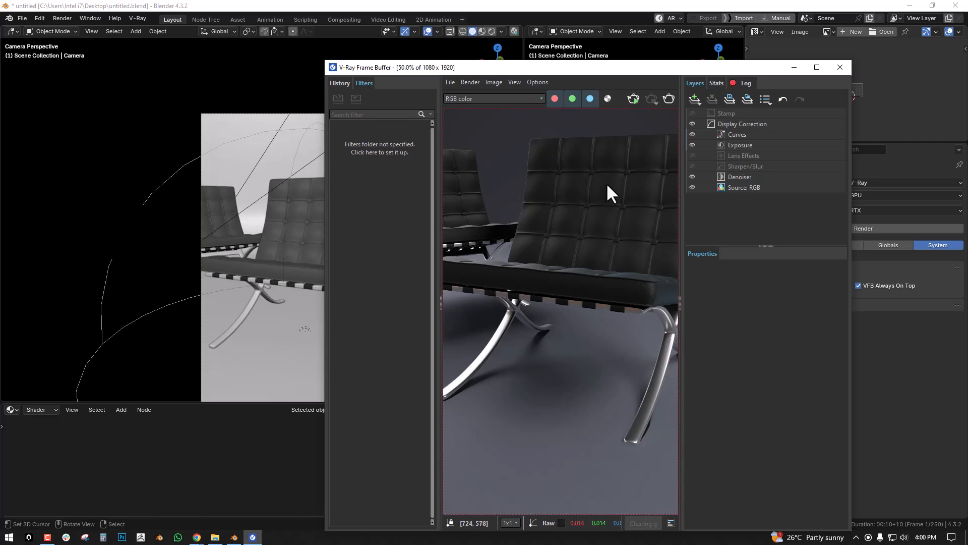
pyautogui.moveTo(444, 210); pyautogui.dragTo(309, 215)
pyautogui.scroll(1, 592, 212)
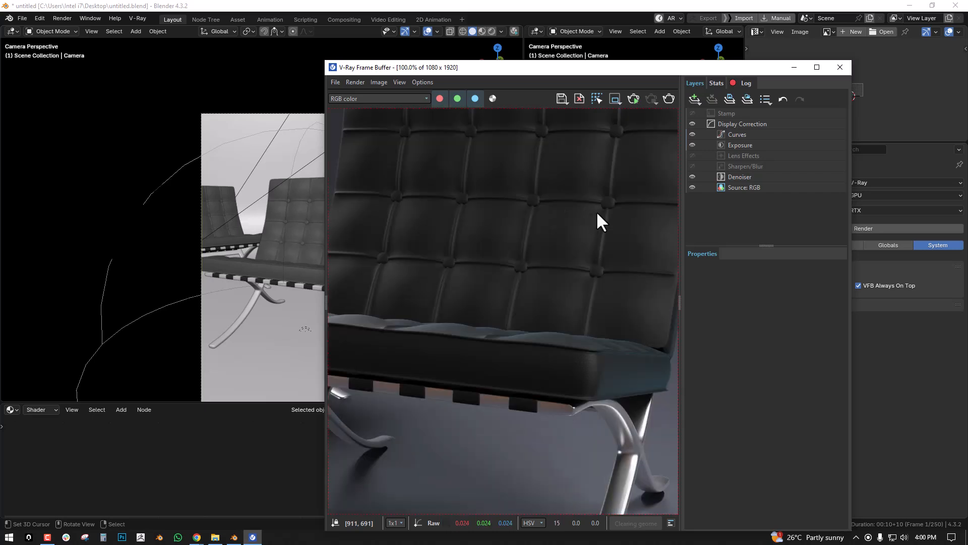
# - Reshape the master curve of the Curves layer, placing its upper point at about (0.518, 0.863)
pyautogui.click(741, 145)
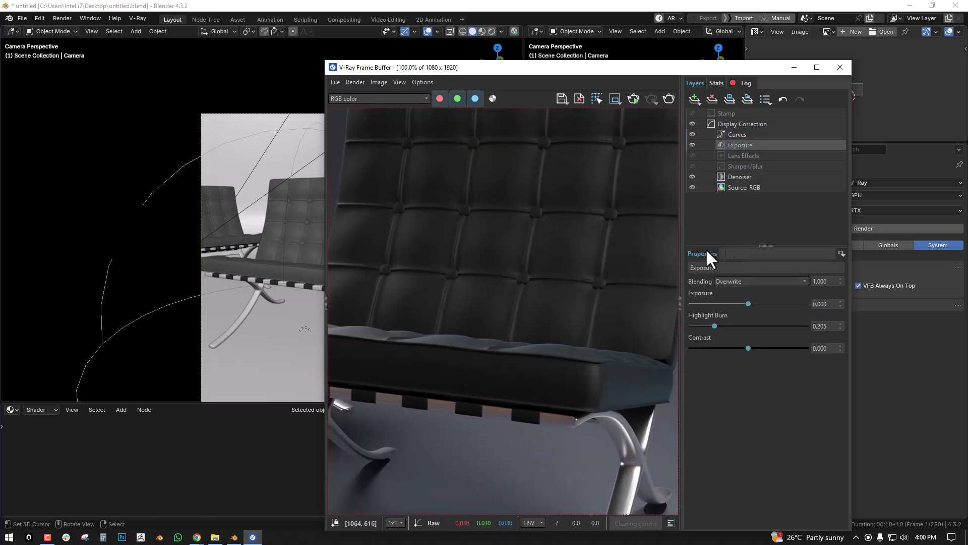
pyautogui.scroll(-1, 537, 232)
pyautogui.click(754, 135)
pyautogui.moveTo(786, 337)
pyautogui.mouseDown()
pyautogui.moveTo(776, 321)
pyautogui.moveTo(789, 350)
pyautogui.moveTo(783, 342)
pyautogui.mouseUp()
pyautogui.moveTo(735, 421)
pyautogui.mouseDown()
pyautogui.moveTo(719, 412)
pyautogui.moveTo(726, 419)
pyautogui.mouseUp()
pyautogui.moveTo(781, 345); pyautogui.dragTo(779, 339)
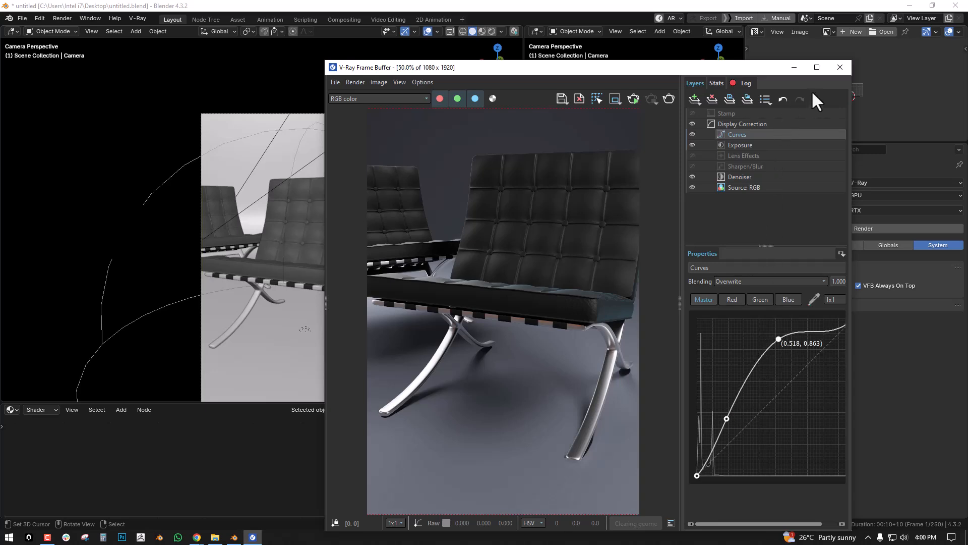
# - Close the frame buffer and display the render result in the main view, framing the front chair
pyautogui.click(839, 68)
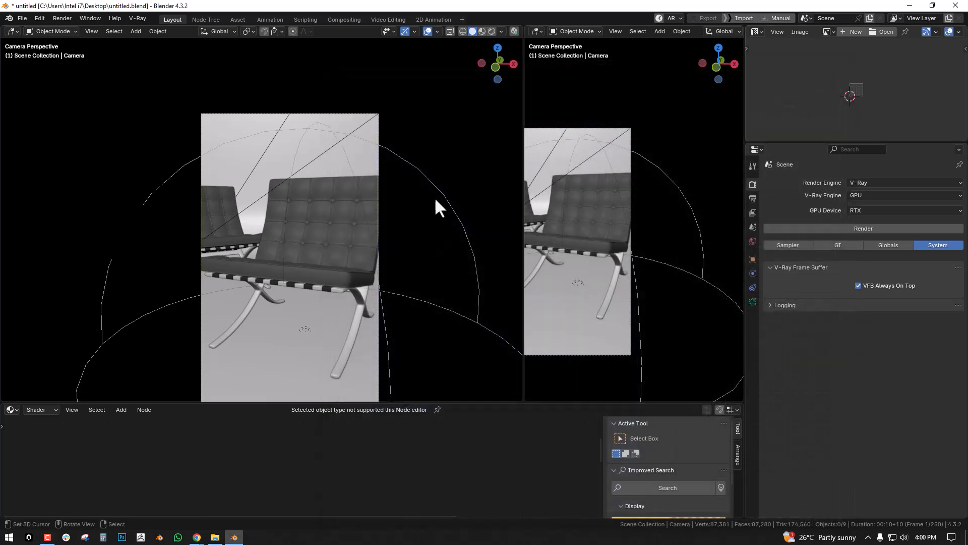
pyautogui.press('F11')
pyautogui.scroll(-5, 444, 207)
pyautogui.scroll(2, 462, 214)
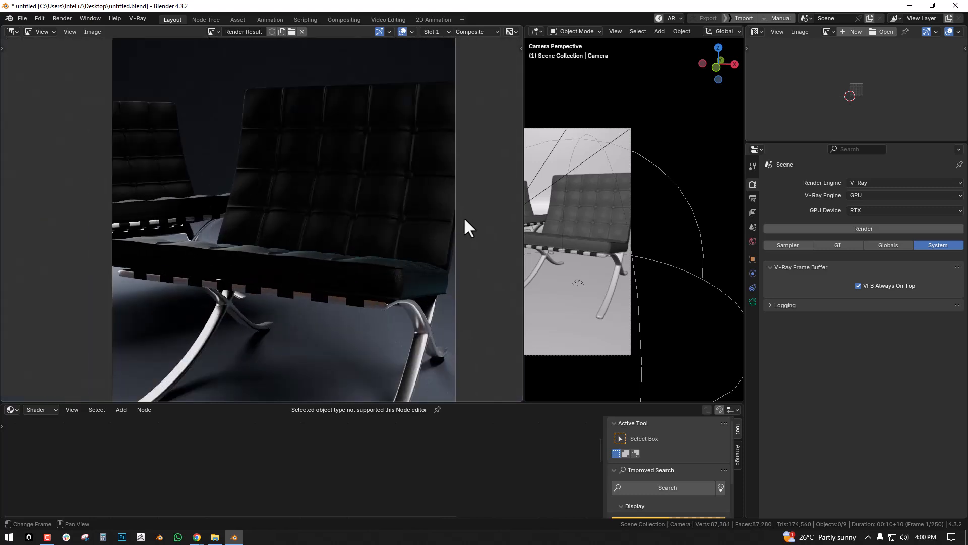
pyautogui.scroll(-2, 465, 207)
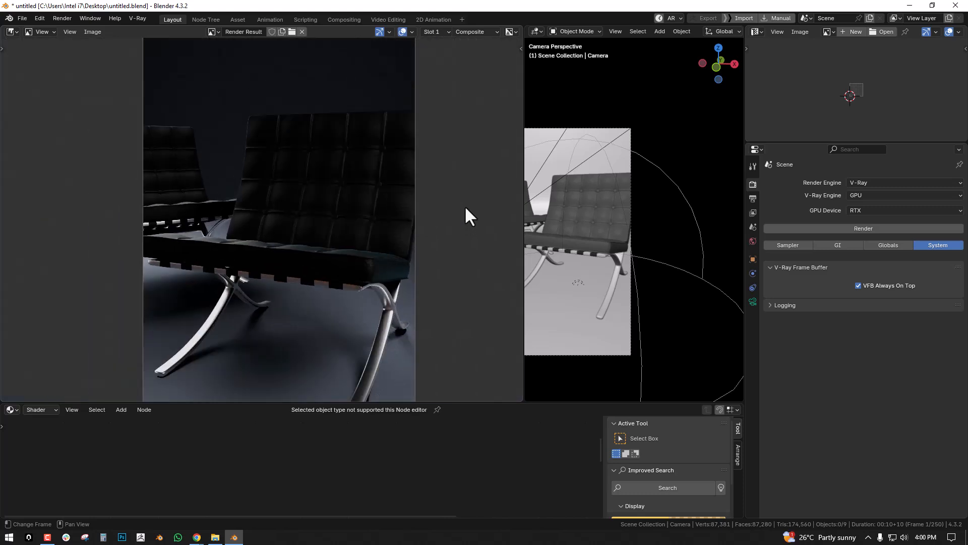
# - Switch the render engine to Cycles and set the color management view transform to Standard with look None
pyautogui.click(860, 183)
pyautogui.click(860, 216)
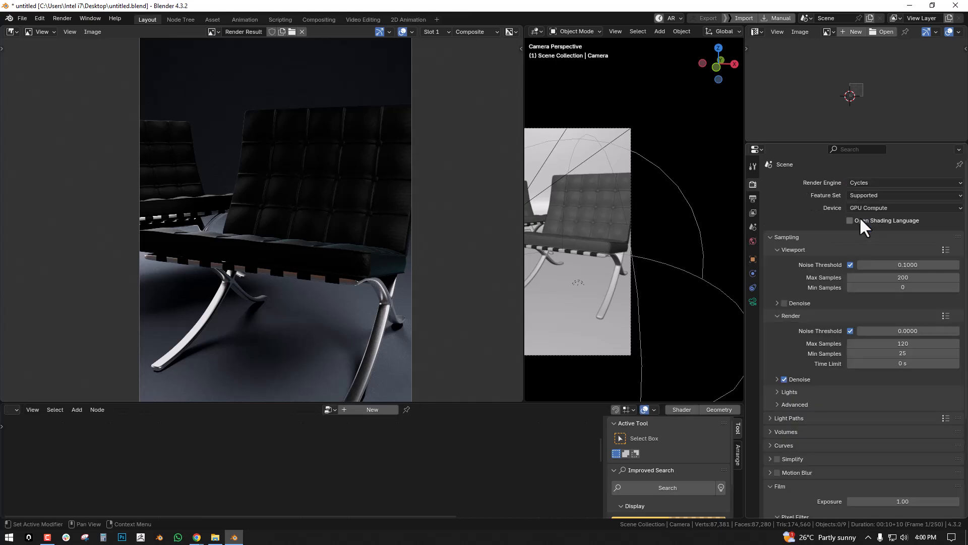
pyautogui.scroll(-5, 857, 343)
pyautogui.click(812, 511)
pyautogui.scroll(-5, 825, 454)
pyautogui.click(881, 422)
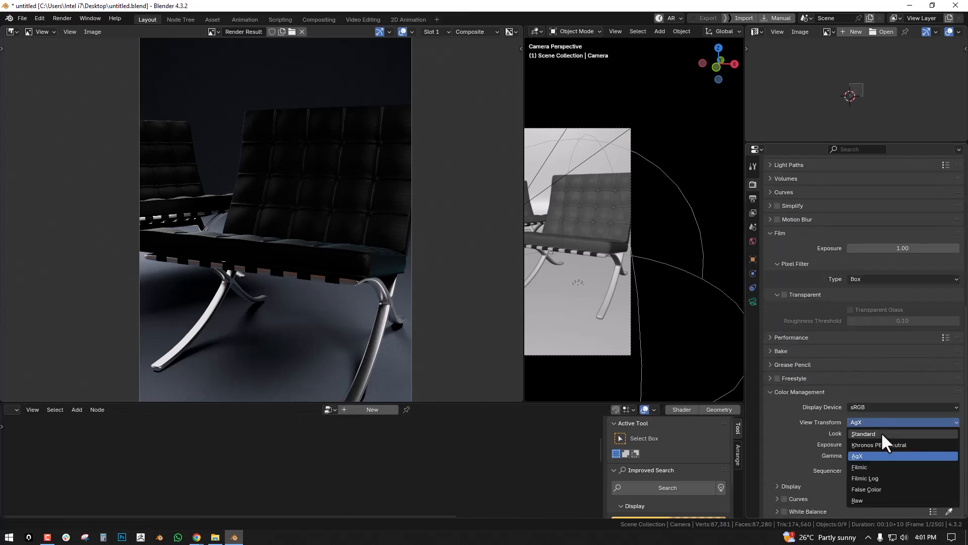
pyautogui.click(878, 431)
pyautogui.click(882, 430)
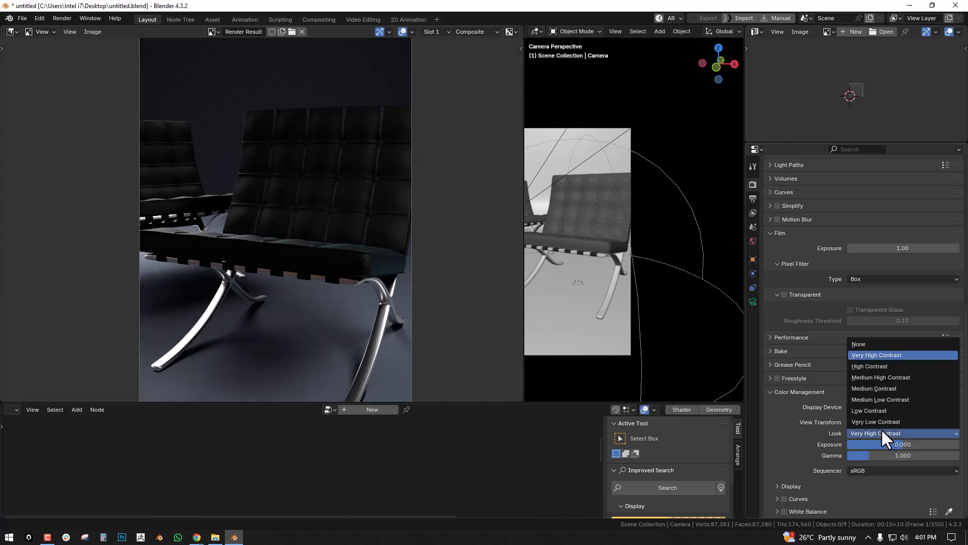
pyautogui.click(864, 343)
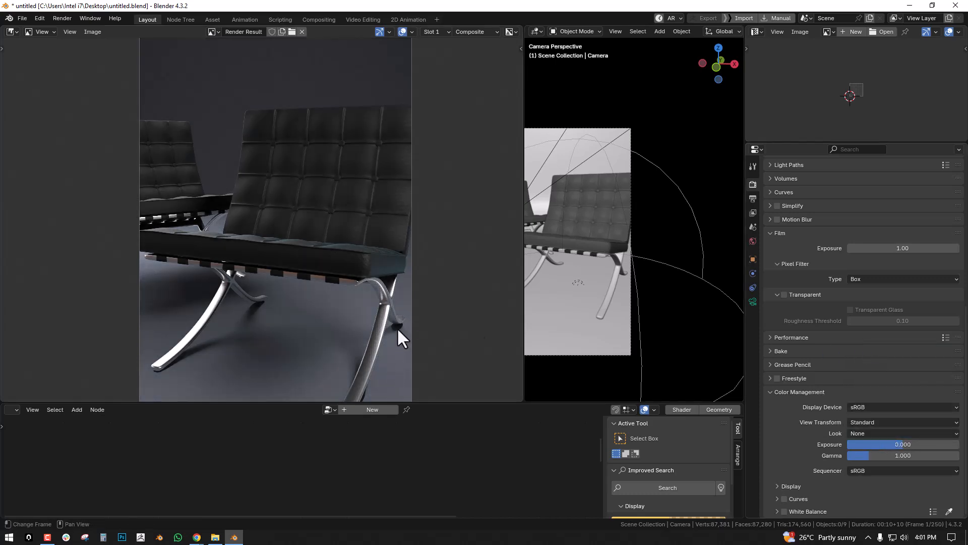
pyautogui.moveTo(397, 328); pyautogui.dragTo(411, 322, button='middle')
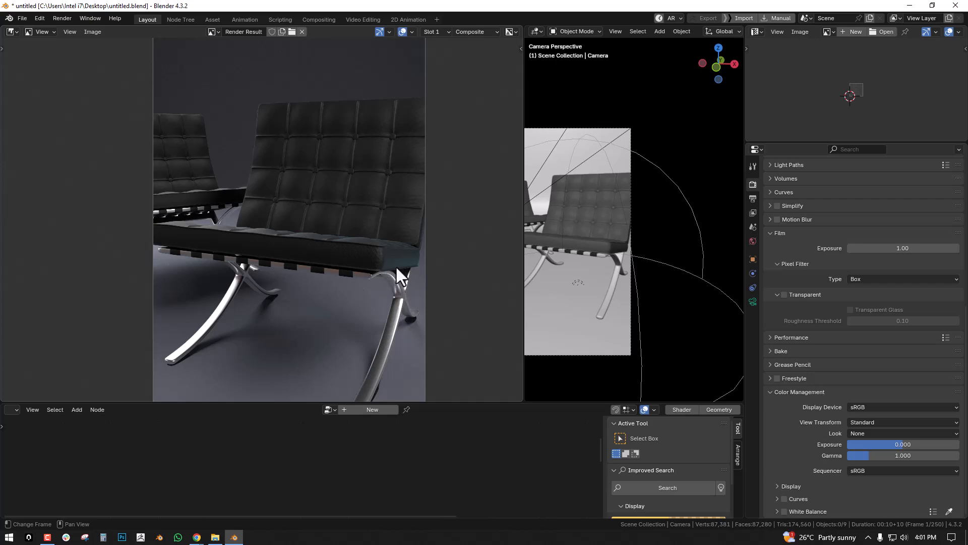
pyautogui.scroll(2, 398, 262)
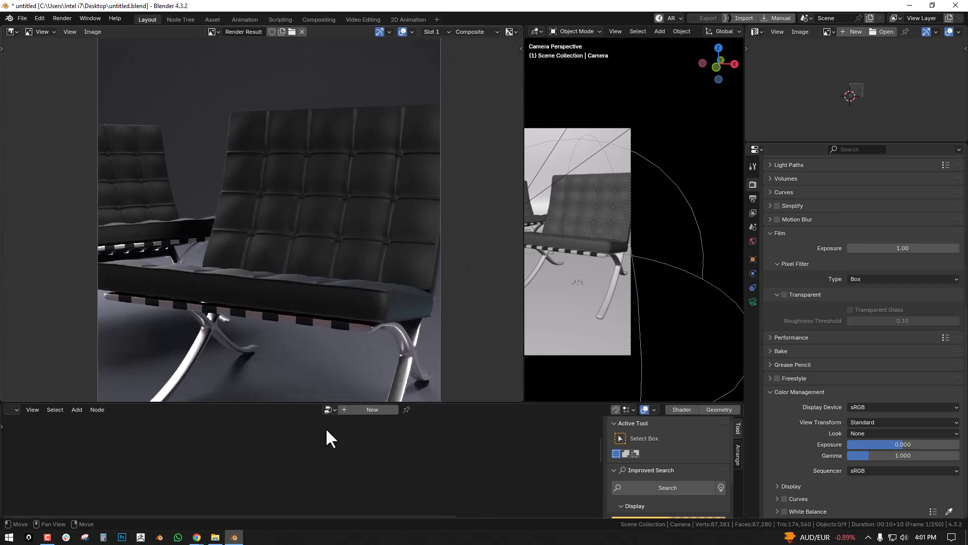
# - Switch to File Explorer and open the render folder on the Desktop
pyautogui.hotkey('alt', 'Tab')
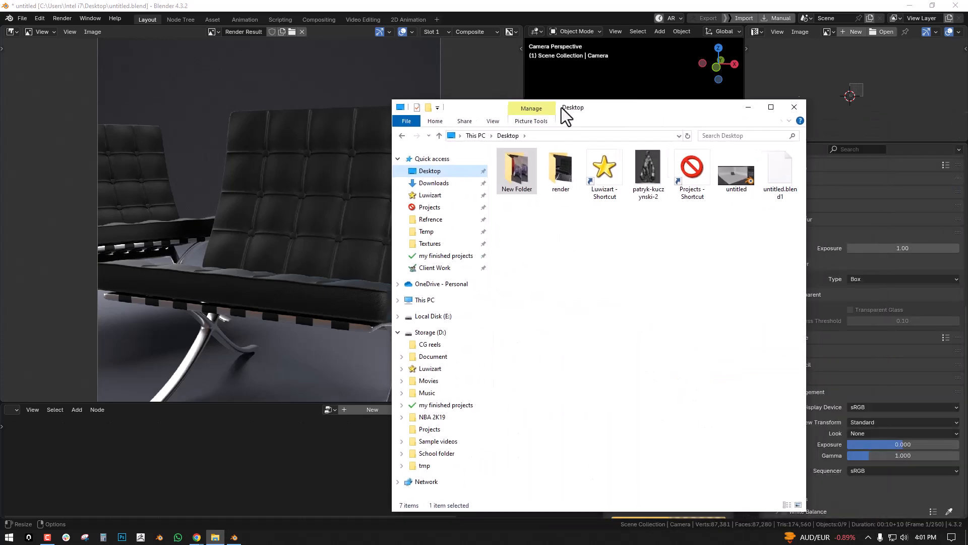
pyautogui.doubleClick(555, 158)
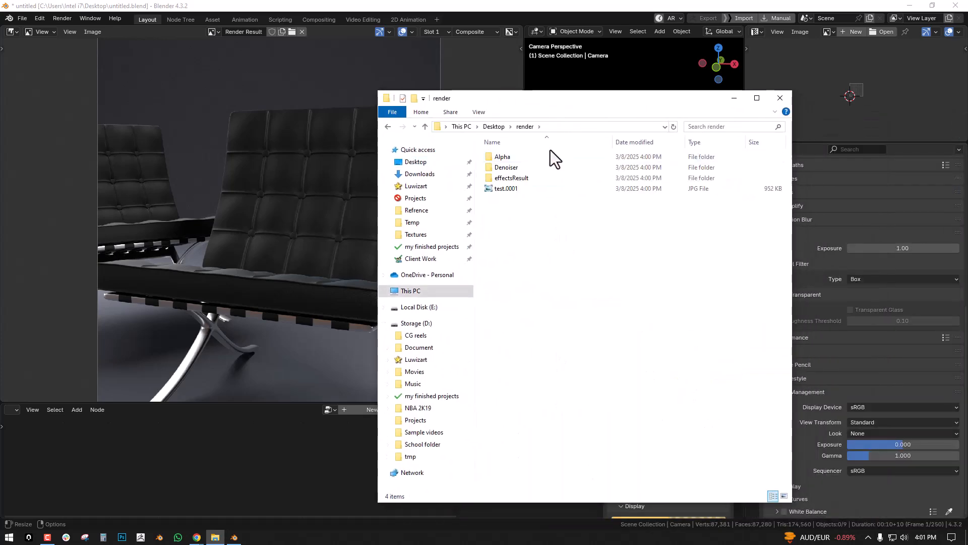
# - Open the test.0001 image from the render folder, inspect the chairs up close and close the image
pyautogui.doubleClick(528, 188)
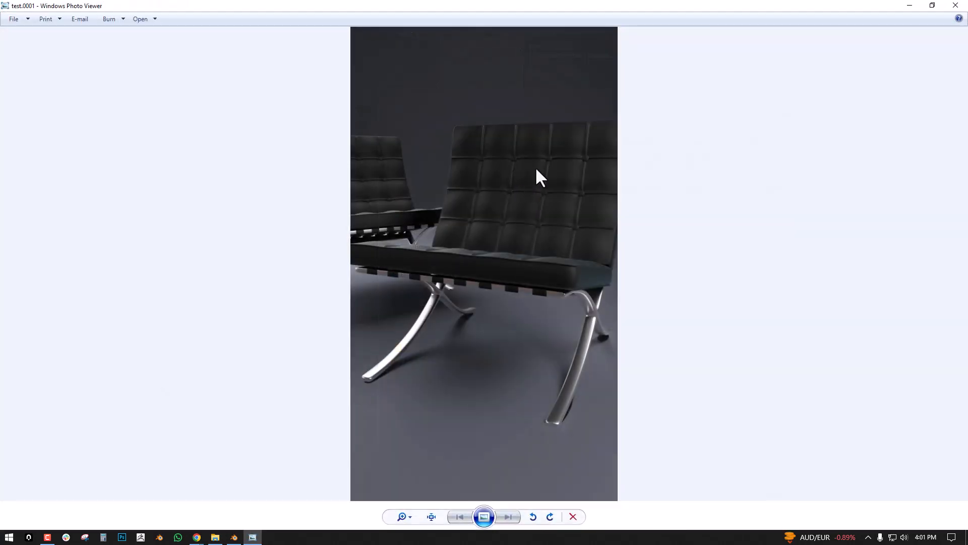
pyautogui.scroll(2, 536, 177)
pyautogui.scroll(4, 580, 160)
pyautogui.scroll(-5, 583, 162)
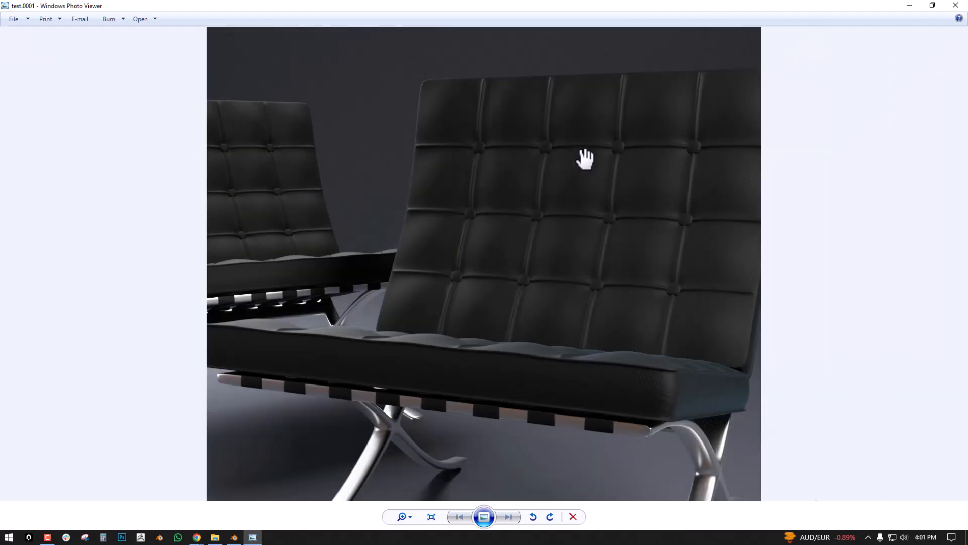
pyautogui.scroll(2, 592, 150)
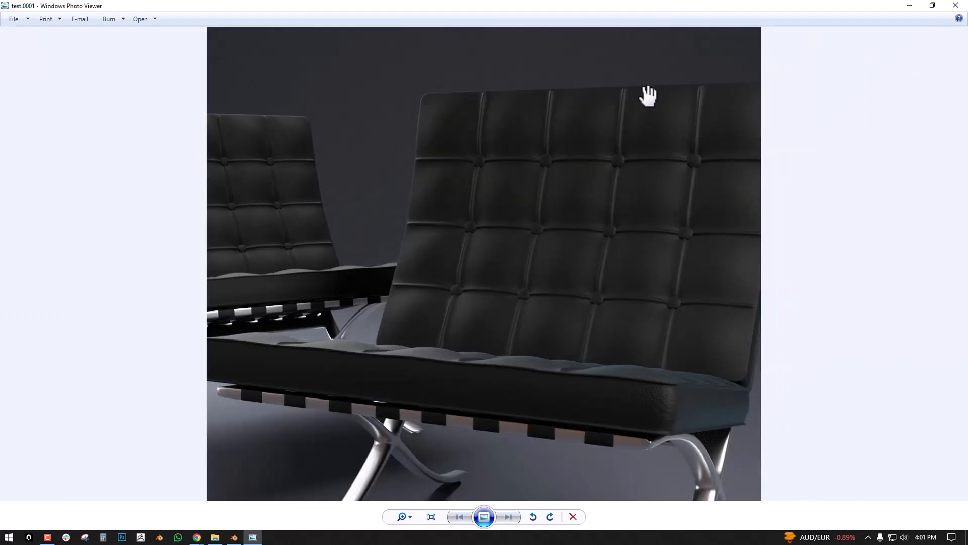
pyautogui.click(956, 5)
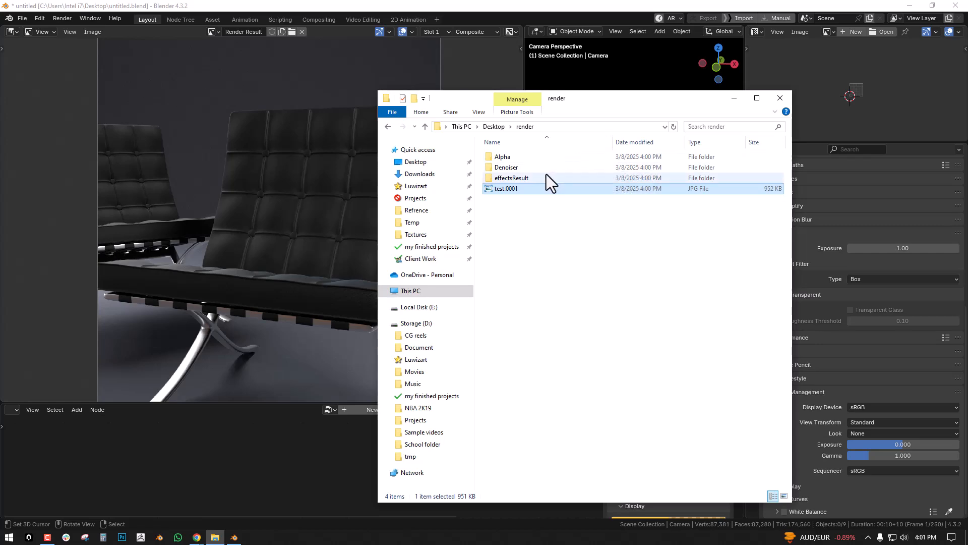
# - Open the test.Denoiser.0001 image in the Denoiser folder, inspect the upholstery and metal legs, and close it
pyautogui.doubleClick(532, 167)
pyautogui.doubleClick(513, 168)
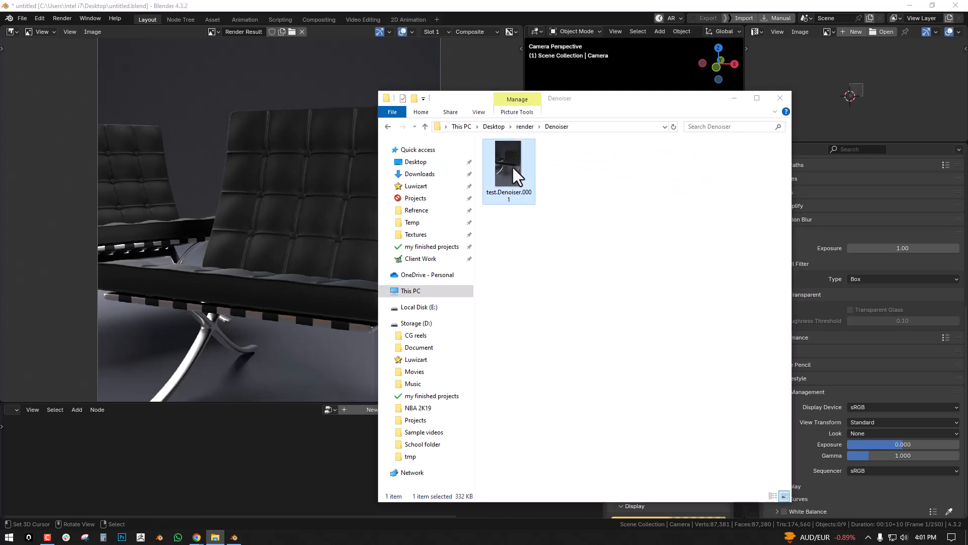
pyautogui.scroll(3, 521, 164)
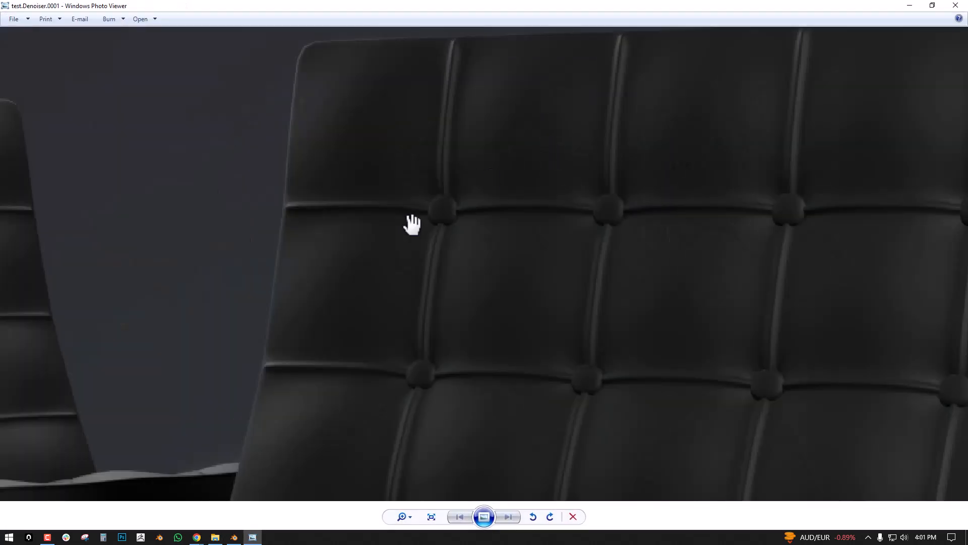
pyautogui.scroll(-4, 513, 180)
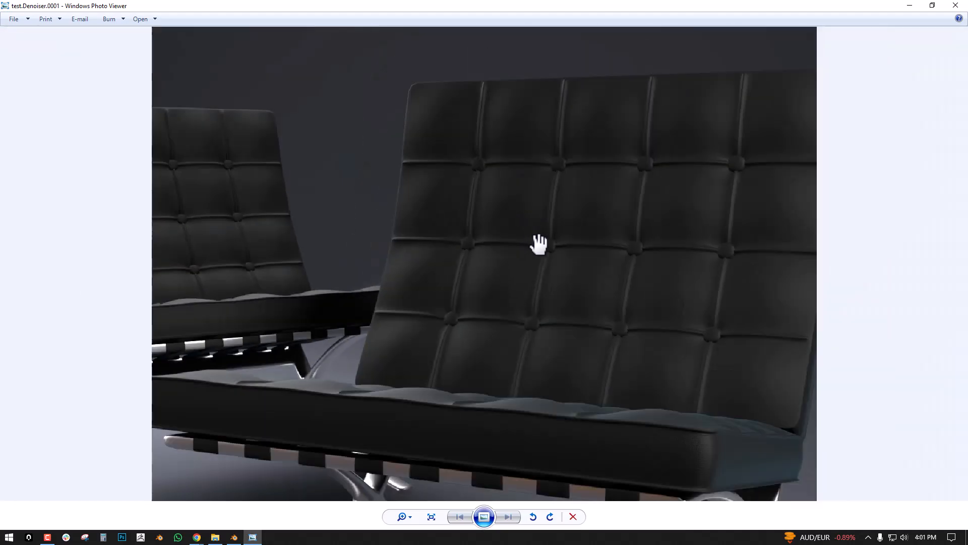
pyautogui.moveTo(539, 243); pyautogui.dragTo(577, 119)
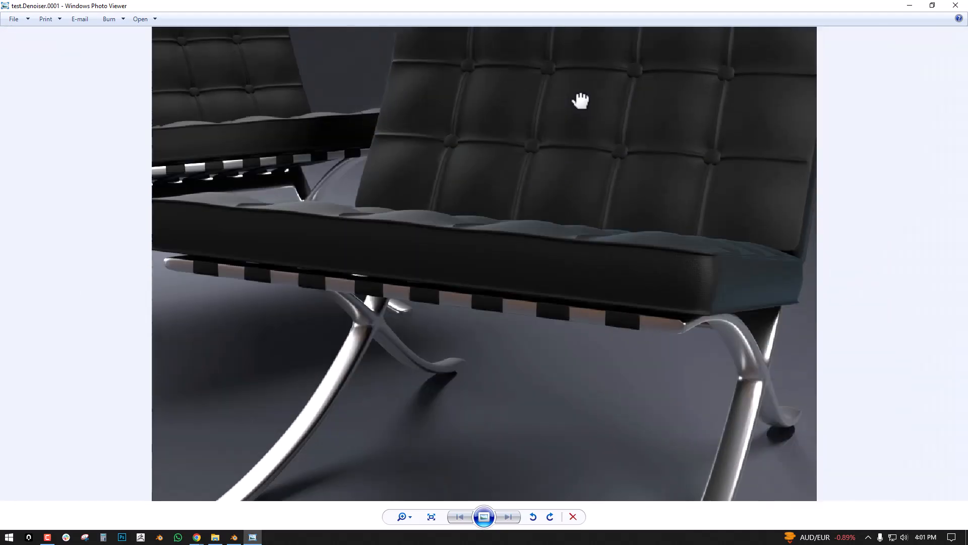
pyautogui.moveTo(601, 231); pyautogui.dragTo(583, 97)
pyautogui.moveTo(639, 196); pyautogui.dragTo(612, 115)
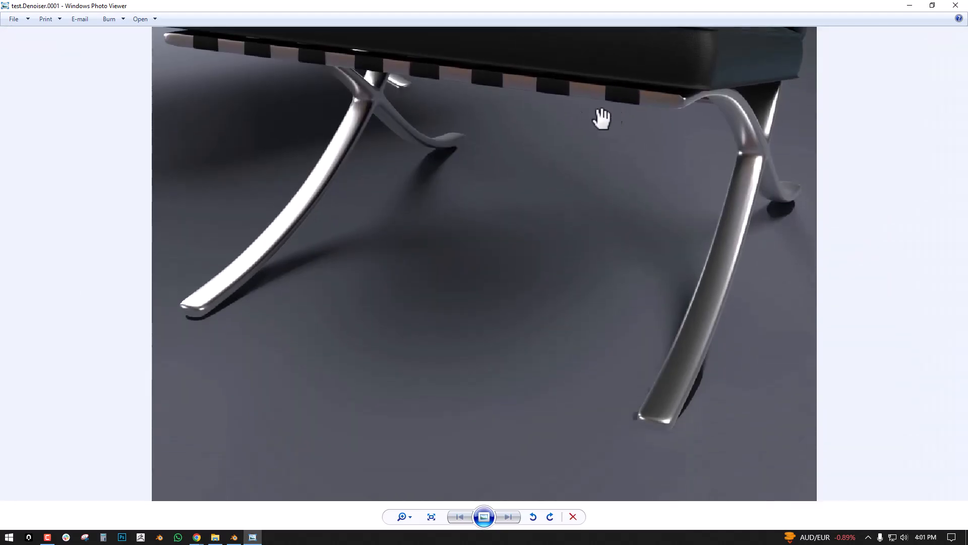
pyautogui.click(955, 5)
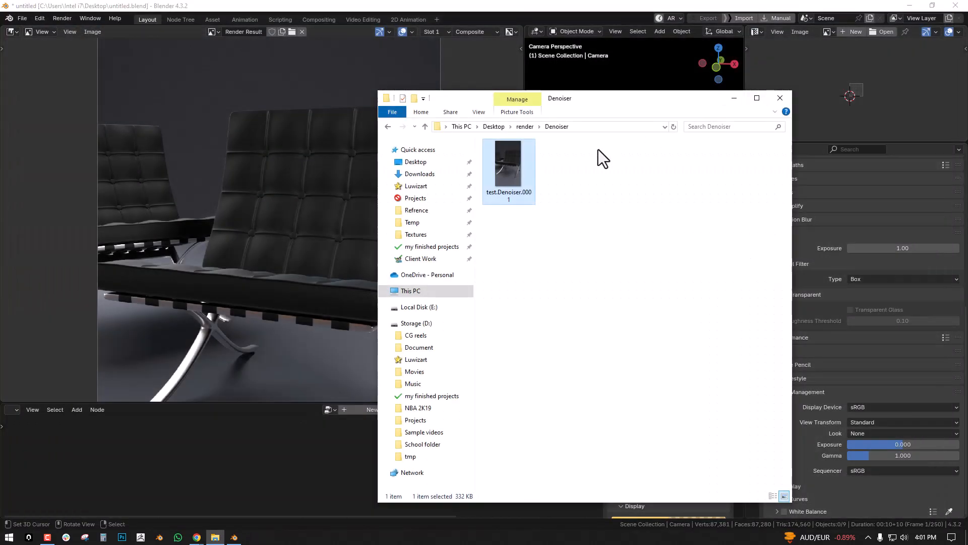
# - Return to the render folder and view the full test.0001 image again for comparison with the denoised version
pyautogui.click(388, 126)
pyautogui.click(519, 188)
pyautogui.doubleClick(521, 190)
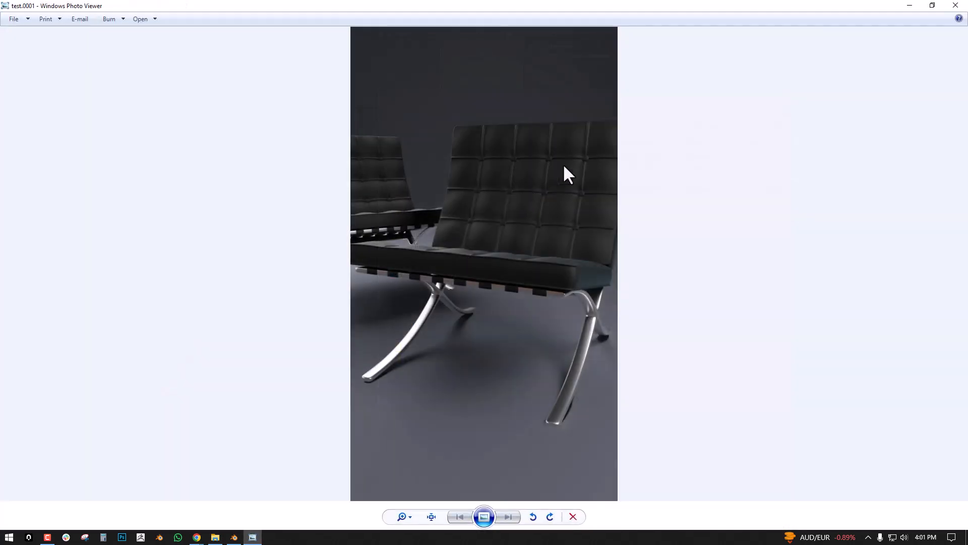
pyautogui.click(955, 6)
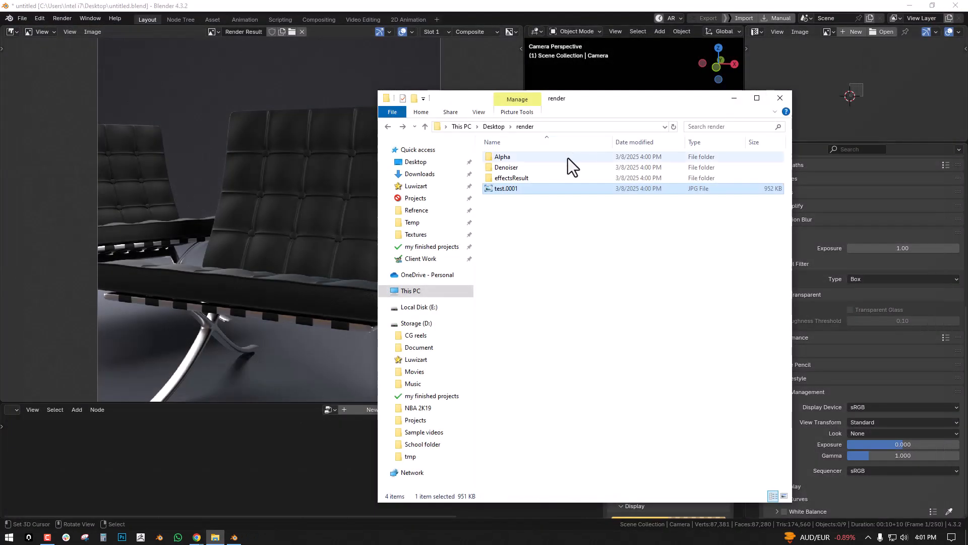
# - View the image saved in the Alpha folder and close it
pyautogui.doubleClick(522, 159)
pyautogui.doubleClick(512, 176)
pyautogui.scroll(1, 515, 180)
pyautogui.scroll(-1, 536, 177)
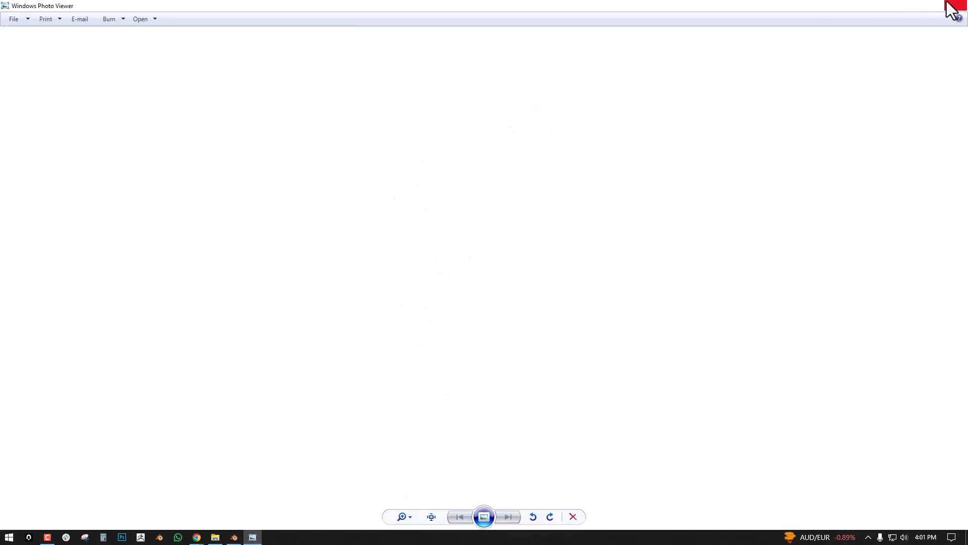
pyautogui.click(953, 6)
# - Return to Blender and examine the Cycles passes in the view layer properties
pyautogui.click(821, 178)
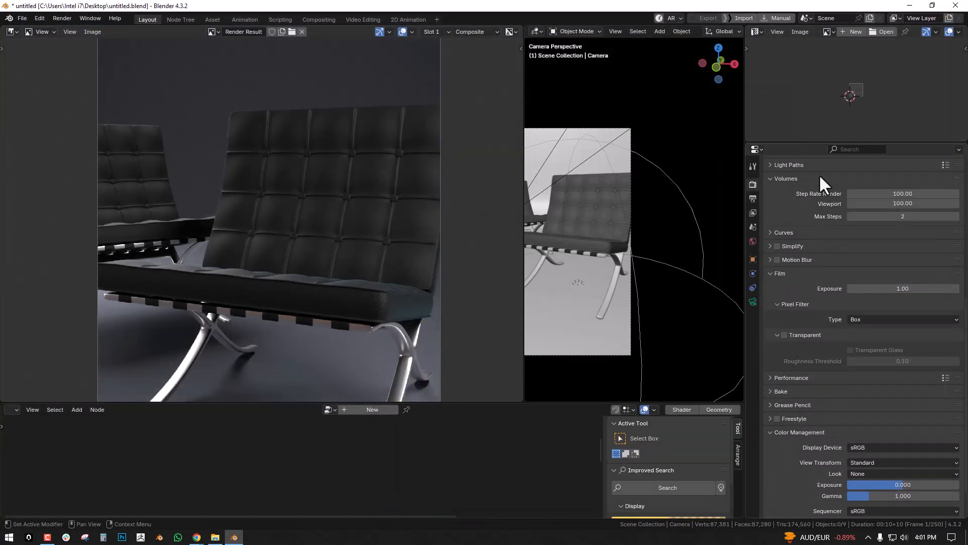
pyautogui.click(753, 198)
pyautogui.click(753, 211)
pyautogui.scroll(2, 817, 202)
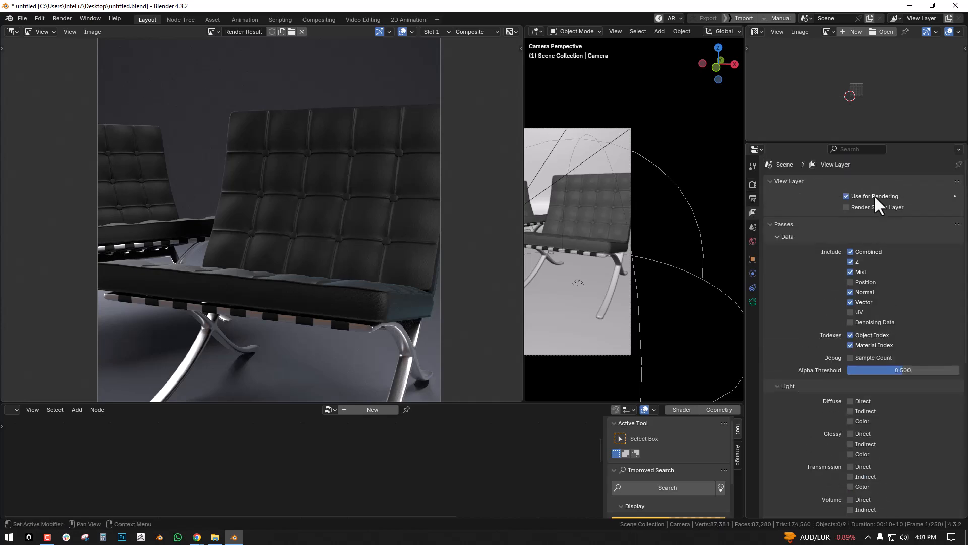
# - Switch the scene's render engine from Cycles to V-Ray
pyautogui.click(754, 184)
pyautogui.click(898, 183)
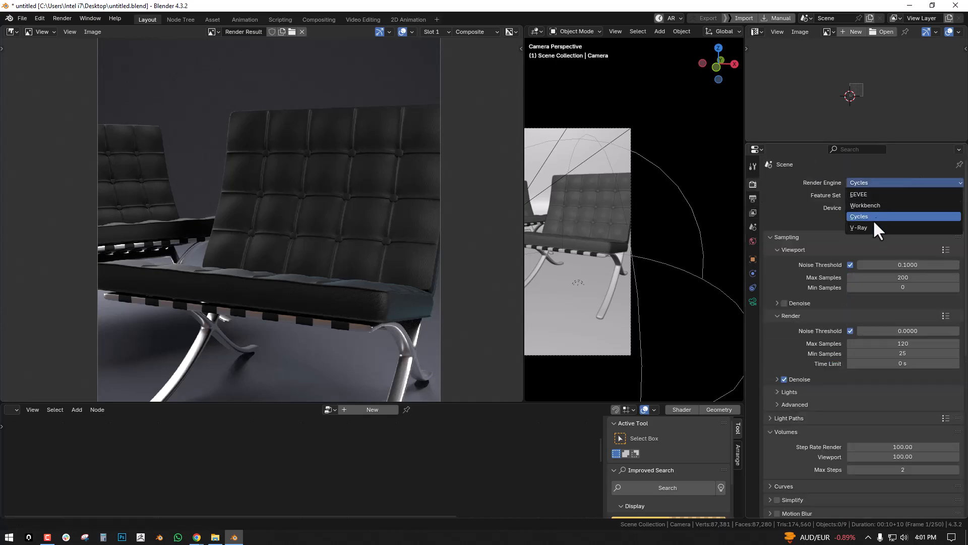
pyautogui.click(871, 229)
# - In the view layer's V-Ray render channels, enable all Beauty channels from Background to Atmospheric Effects
pyautogui.click(753, 198)
pyautogui.click(753, 212)
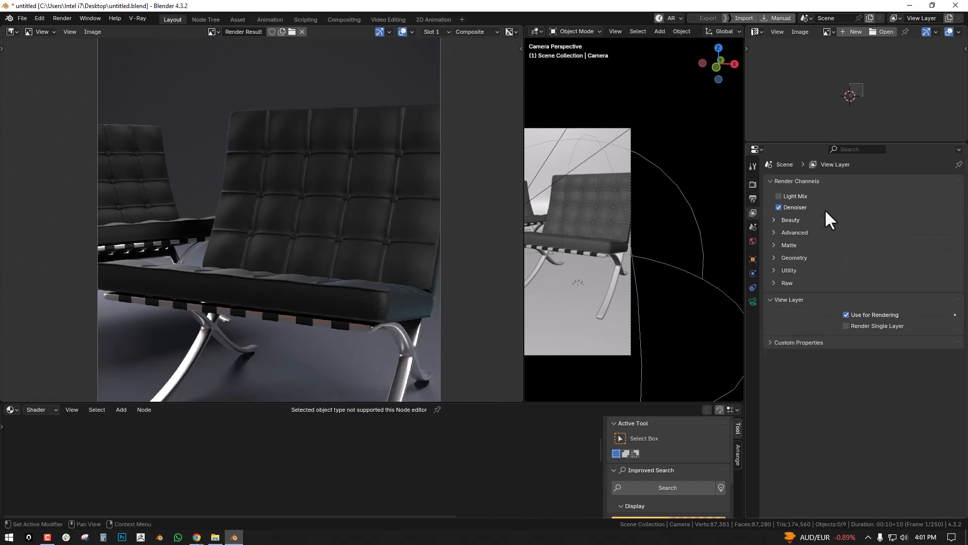
pyautogui.click(791, 220)
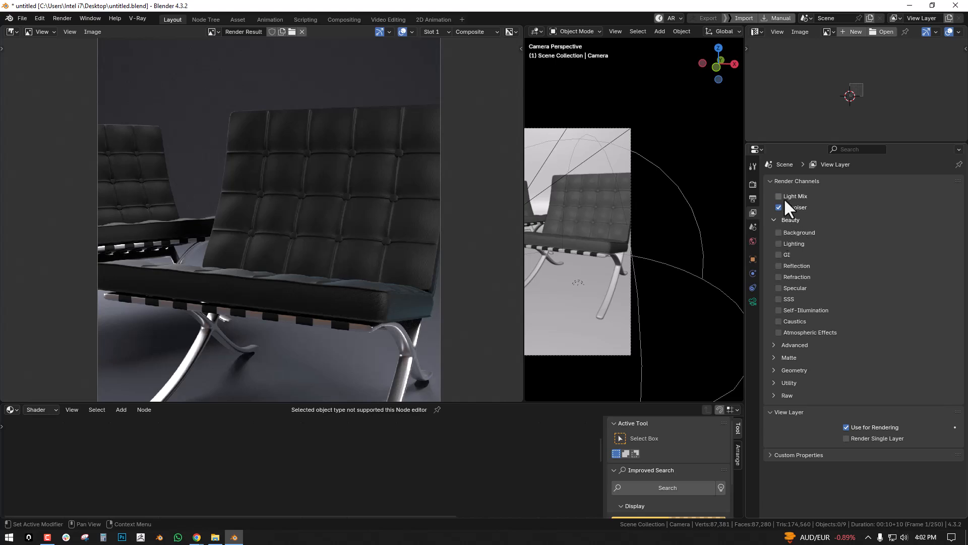
pyautogui.click(791, 345)
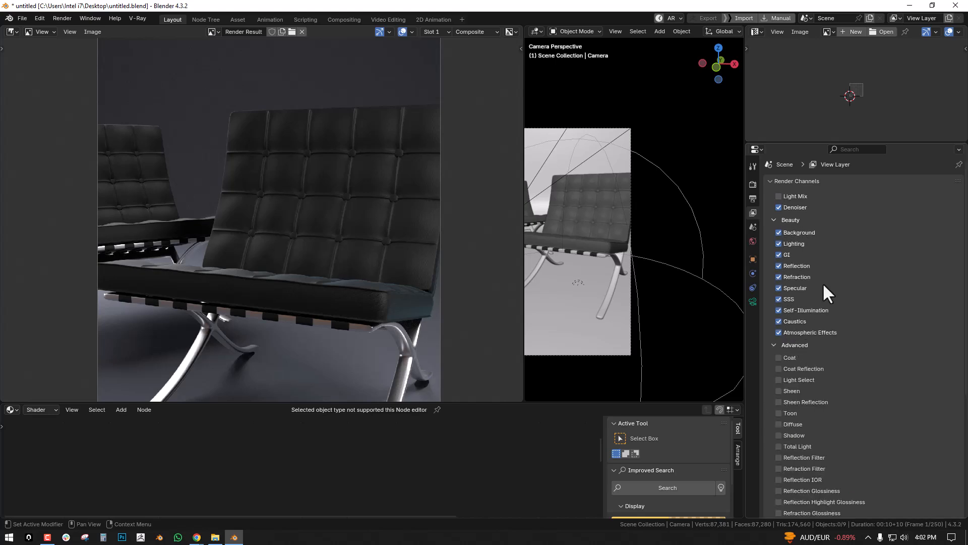
# - Examine the render channels offered in the Advanced, Matte, Geometry, Utility and Raw groups
pyautogui.scroll(-6, 816, 300)
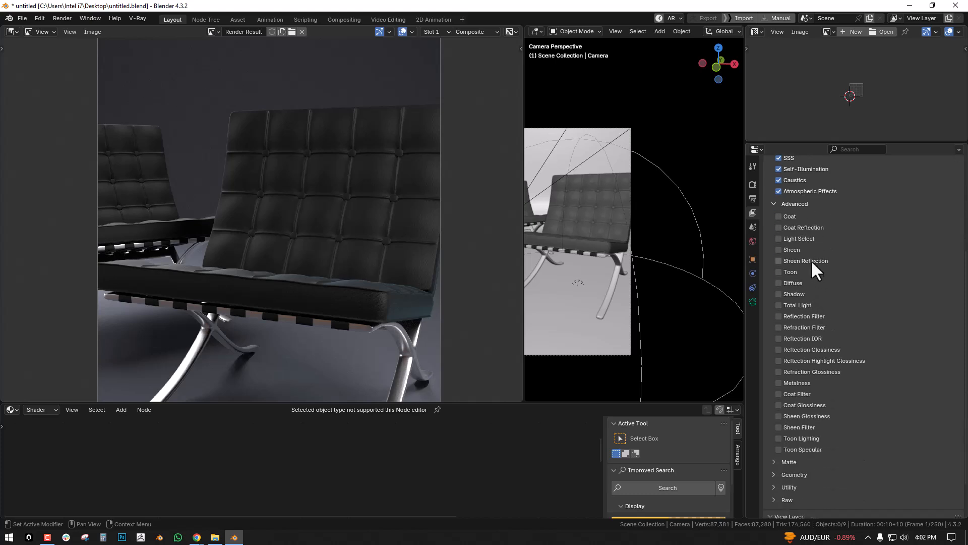
pyautogui.scroll(-2, 800, 344)
pyautogui.click(777, 413)
pyautogui.scroll(-3, 824, 367)
pyautogui.scroll(-1, 825, 367)
pyautogui.click(797, 426)
pyautogui.scroll(-2, 816, 403)
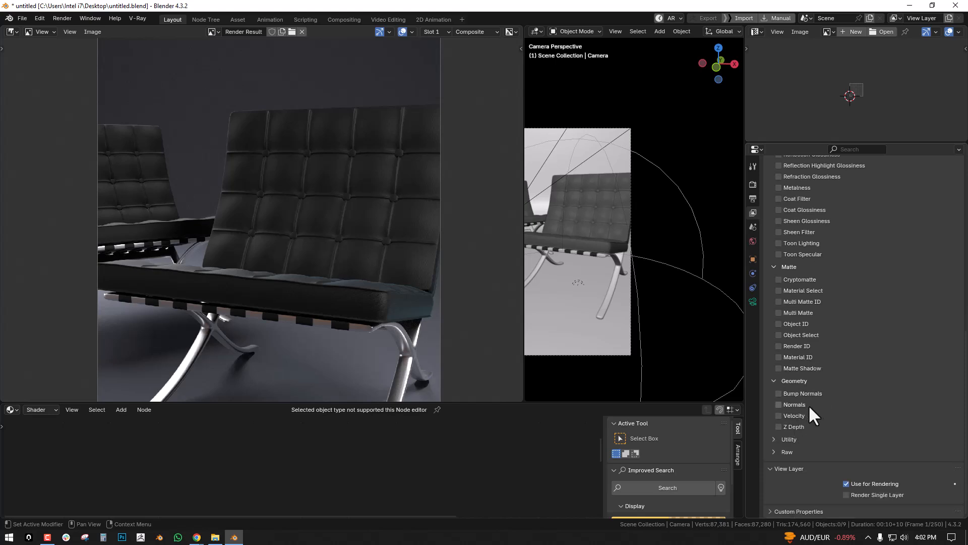
pyautogui.click(785, 440)
pyautogui.scroll(-2, 807, 429)
pyautogui.click(788, 450)
pyautogui.scroll(-4, 845, 371)
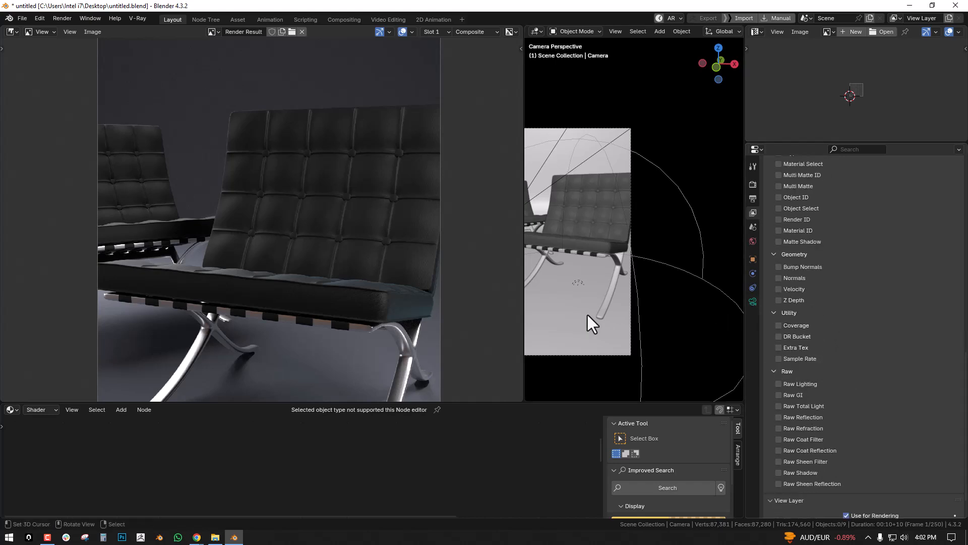
pyautogui.moveTo(339, 260); pyautogui.dragTo(347, 290, button='middle')
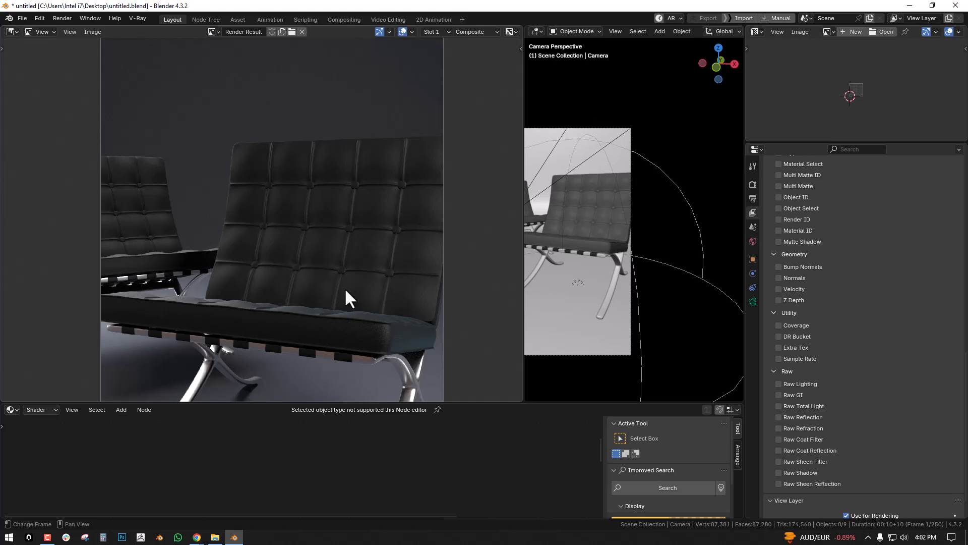